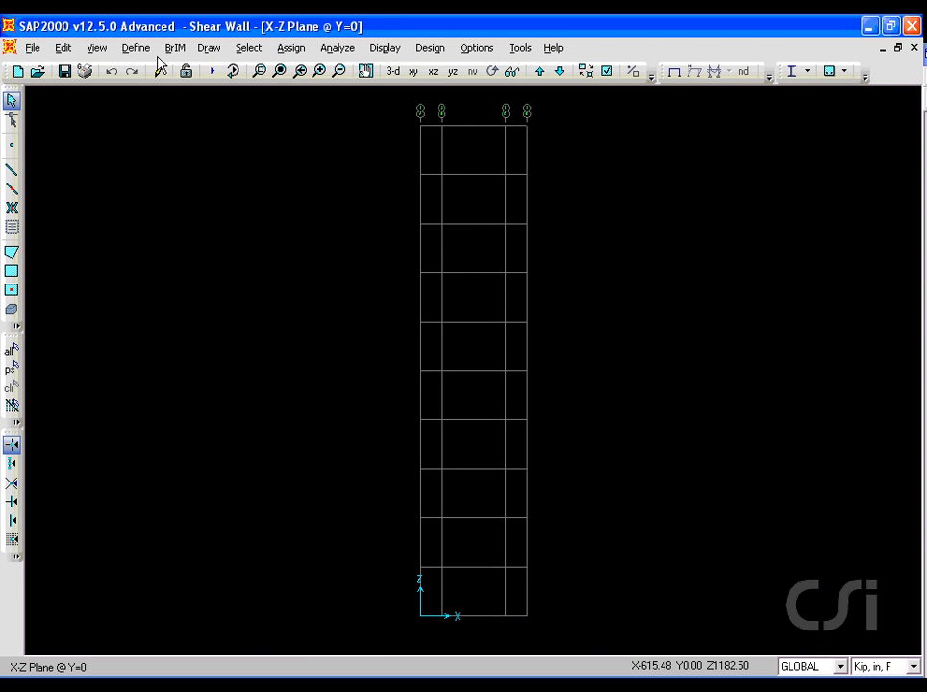
# Step: Open the material definitions and browse the AllSteelReinforcement, ConfinedConcrete and UnconfinedConcrete entries
pyautogui.click(136, 48)
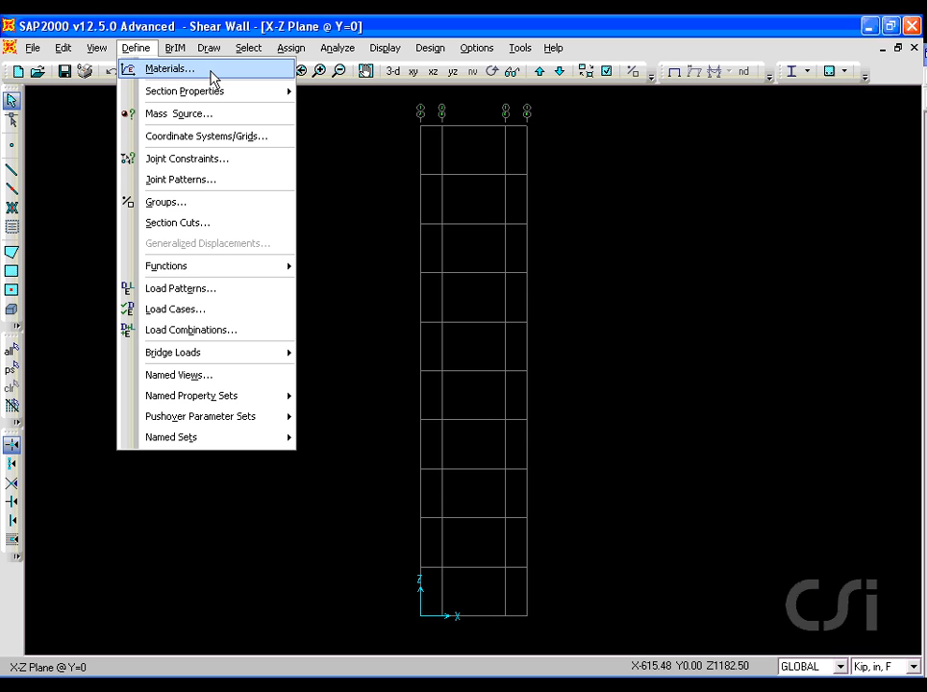
pyautogui.click(169, 71)
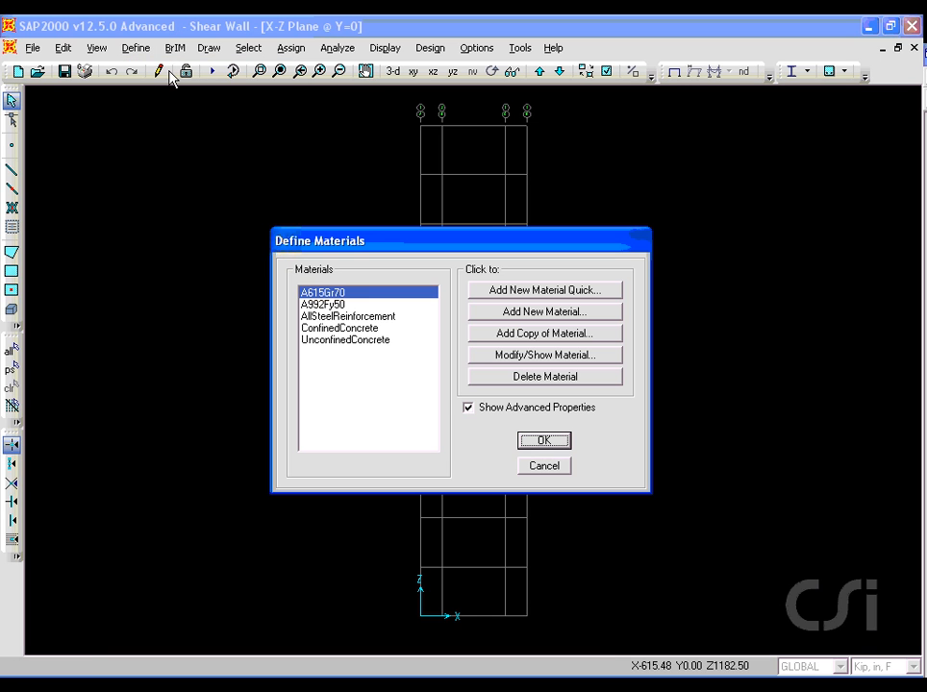
pyautogui.click(358, 317)
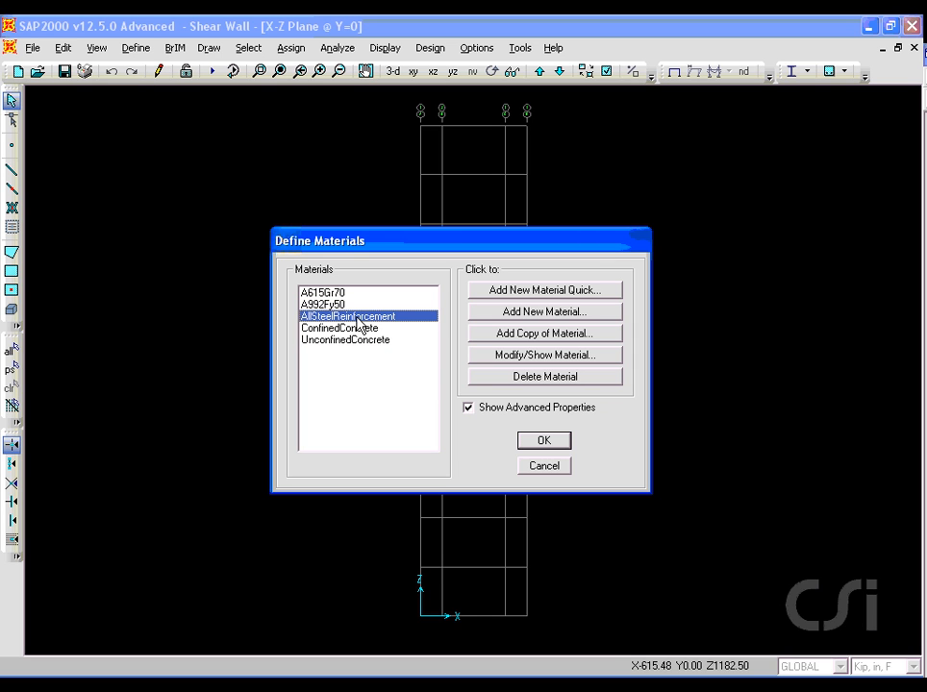
pyautogui.click(359, 329)
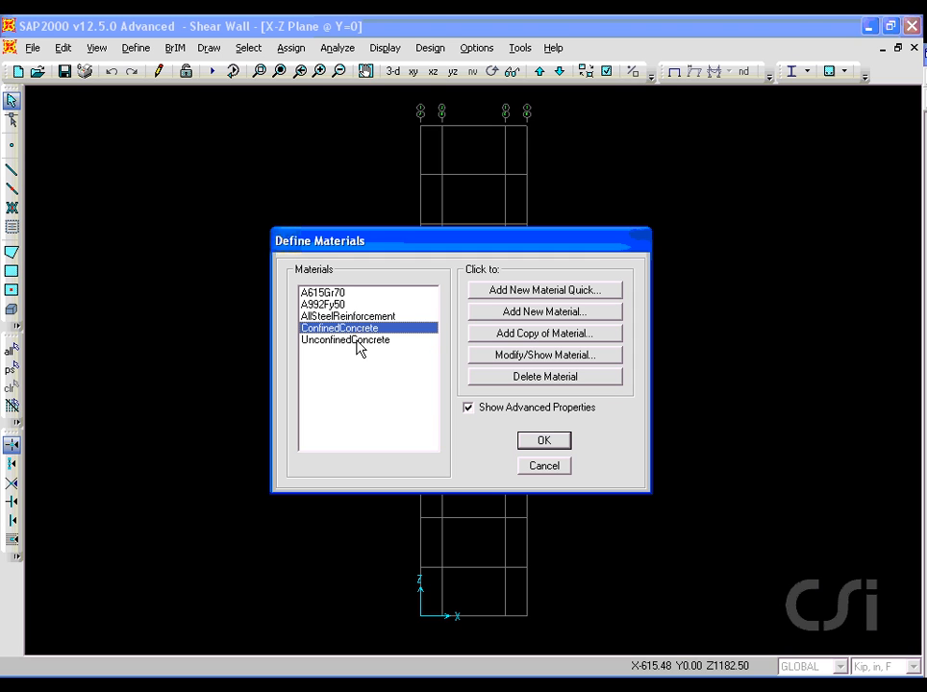
pyautogui.click(359, 344)
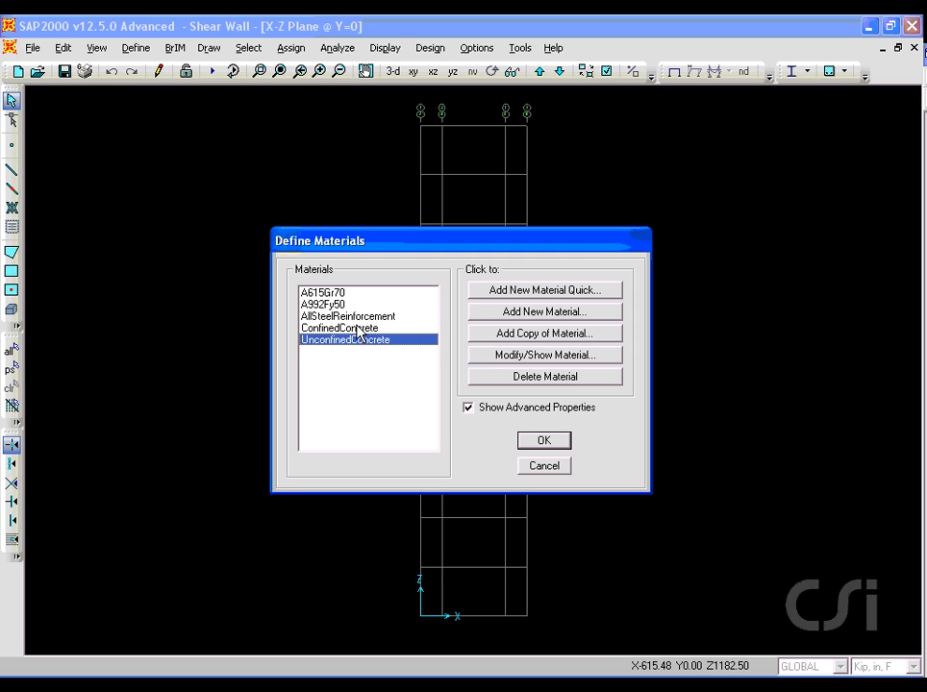
pyautogui.click(358, 320)
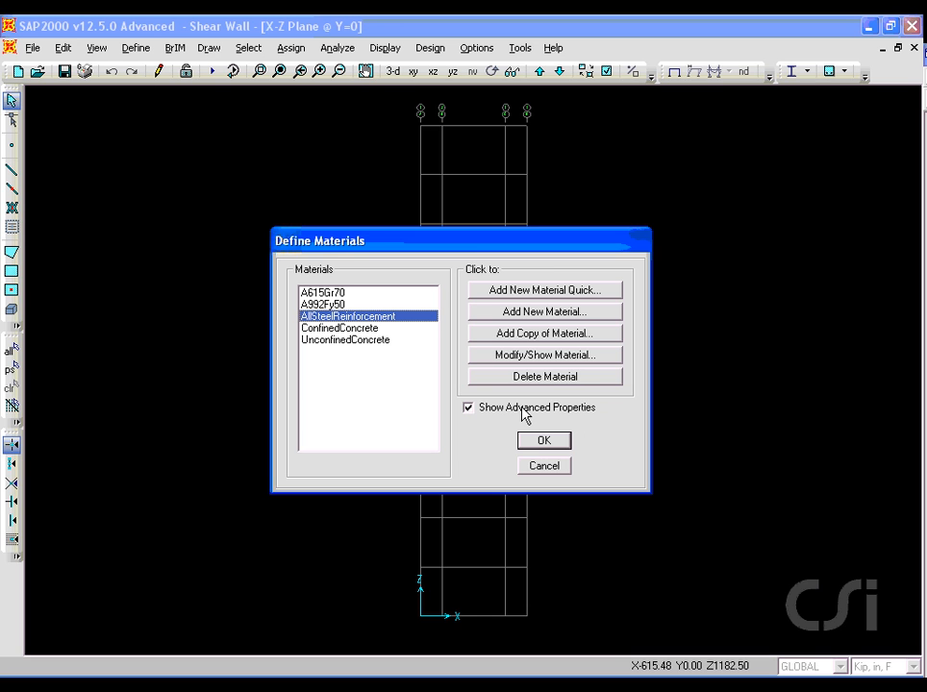
# Step: Examine the AllSteelReinforcement material's property data and trace its nonlinear stress-strain curve plot, then return to the materials list
pyautogui.click(564, 356)
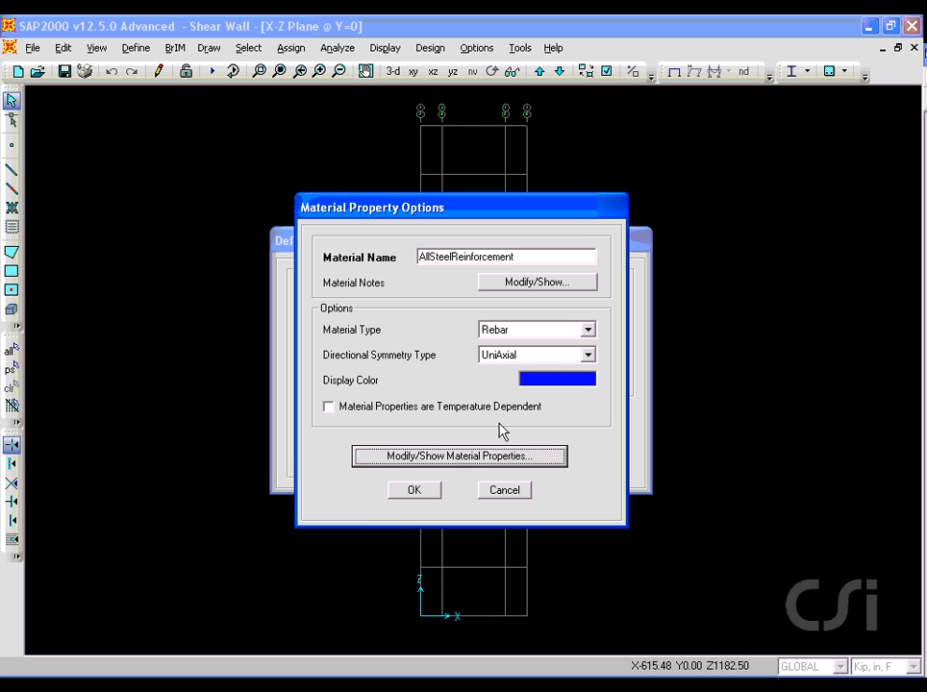
pyautogui.click(491, 458)
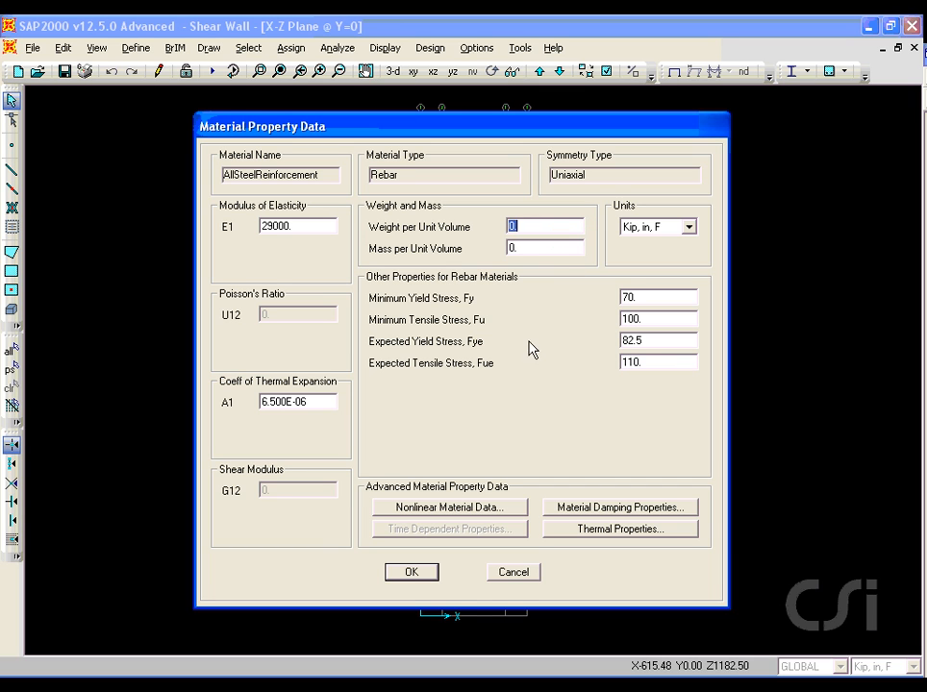
pyautogui.click(478, 511)
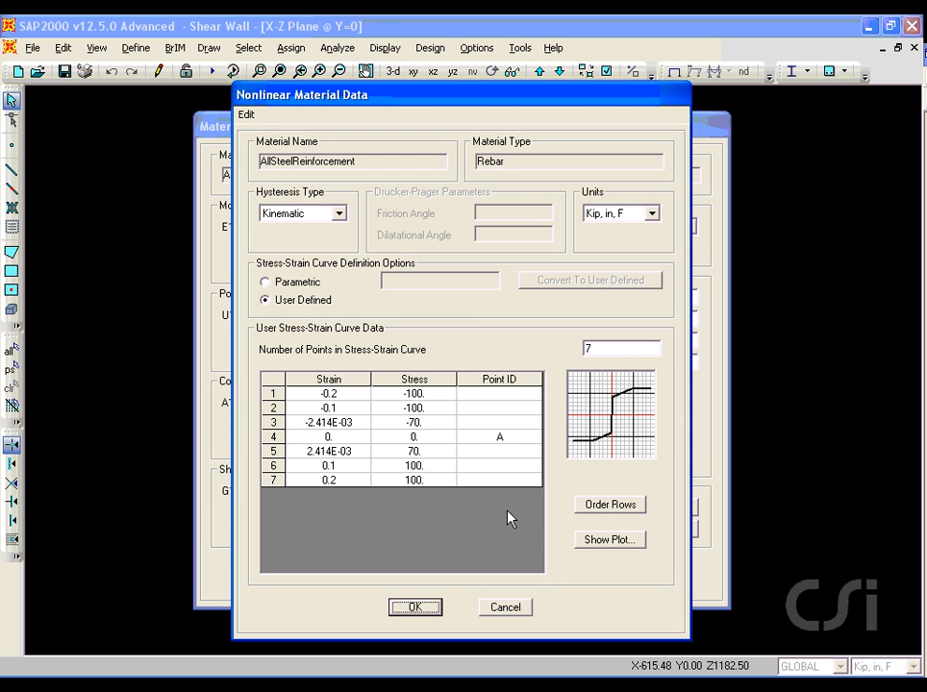
pyautogui.click(604, 542)
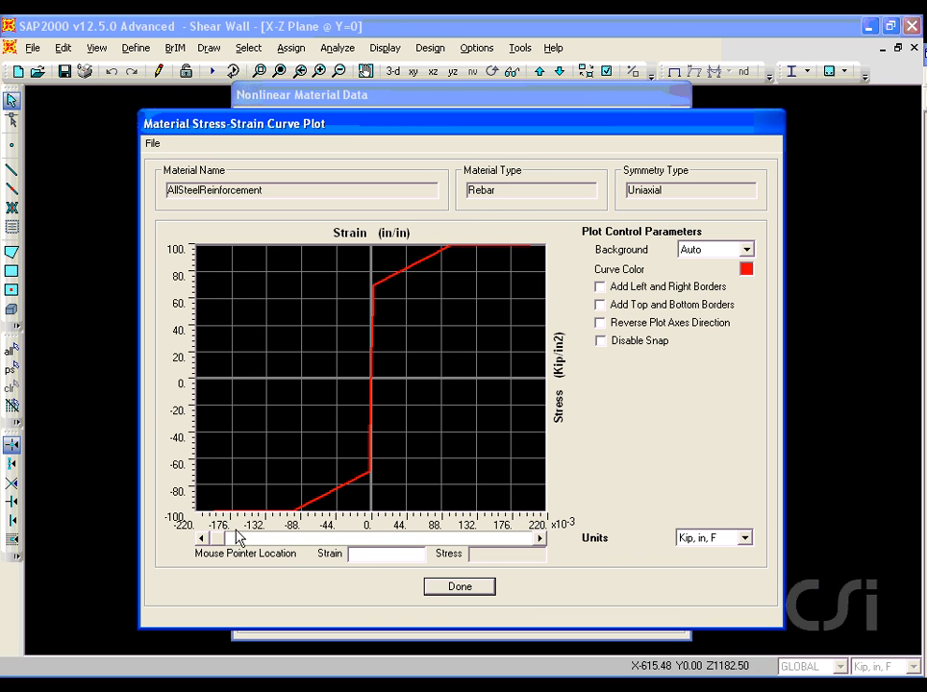
pyautogui.moveTo(203, 542)
pyautogui.mouseDown()
pyautogui.moveTo(530, 539)
pyautogui.moveTo(541, 529)
pyautogui.moveTo(378, 521)
pyautogui.moveTo(213, 468)
pyautogui.moveTo(231, 471)
pyautogui.mouseUp()
pyautogui.click(458, 590)
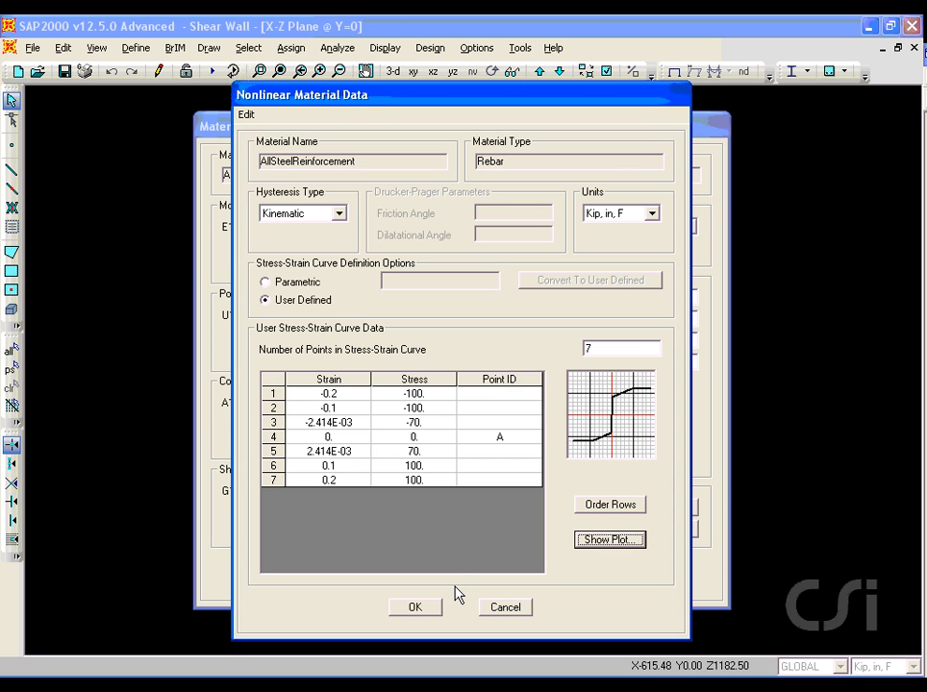
pyautogui.click(417, 608)
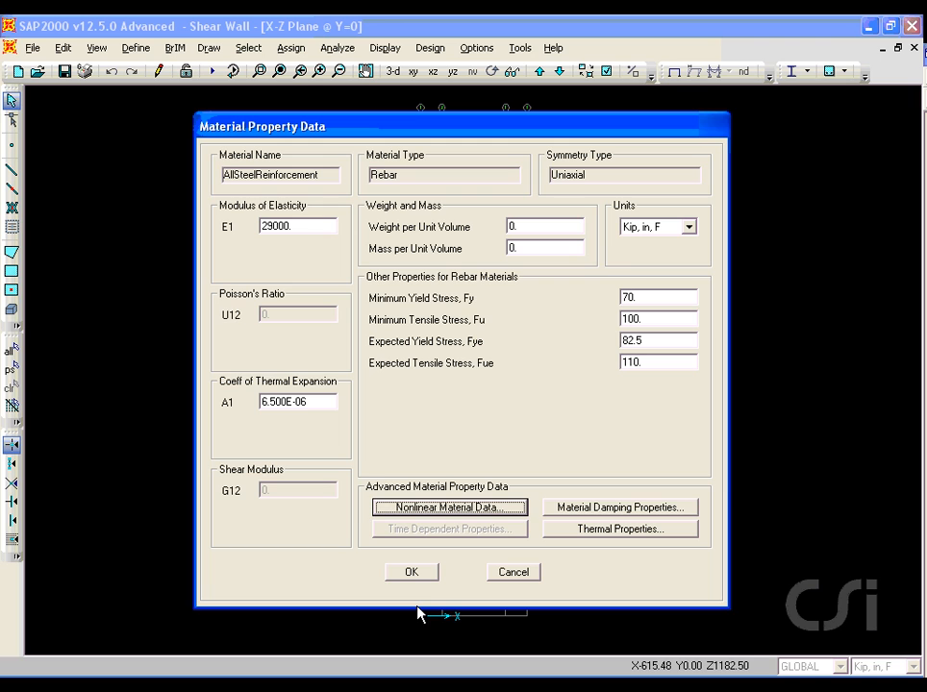
pyautogui.click(418, 577)
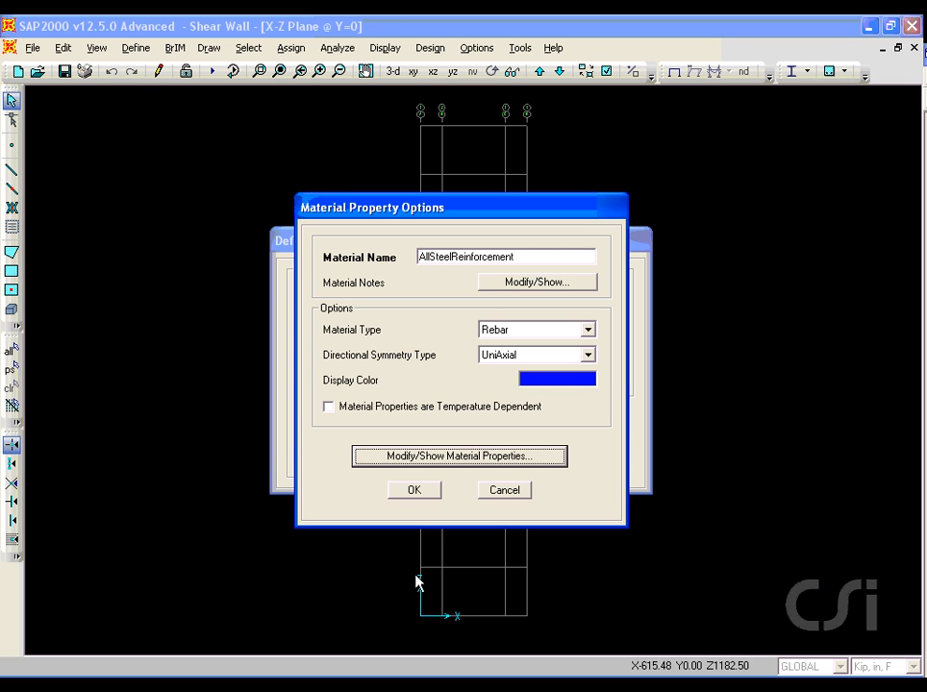
pyautogui.click(414, 491)
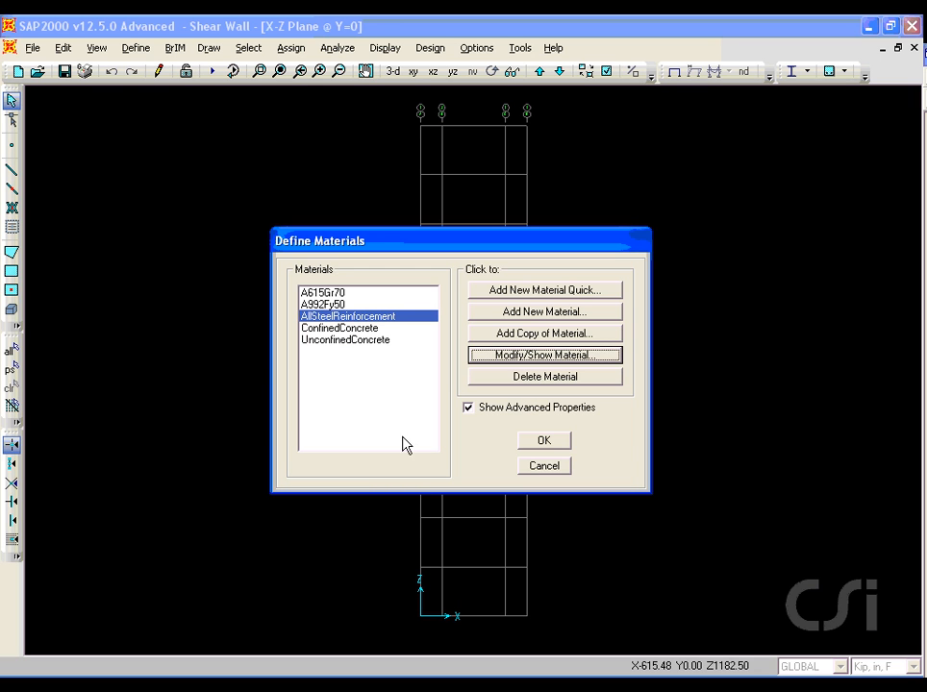
# Step: Examine the ConfinedConcrete material's property data and trace its nonlinear stress-strain curve plot, then return to the materials list
pyautogui.click(363, 329)
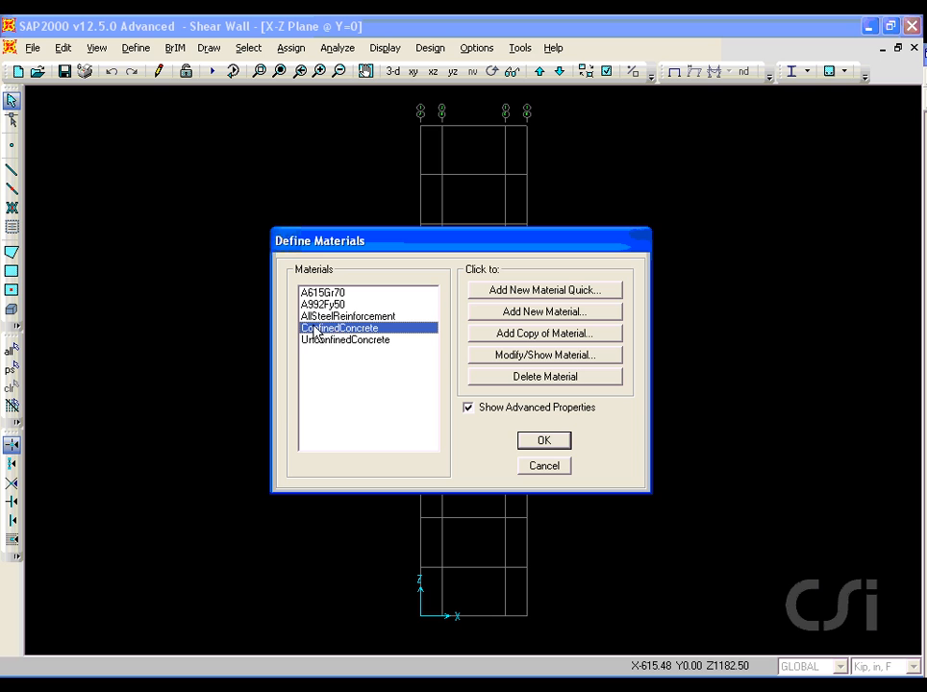
pyautogui.click(478, 358)
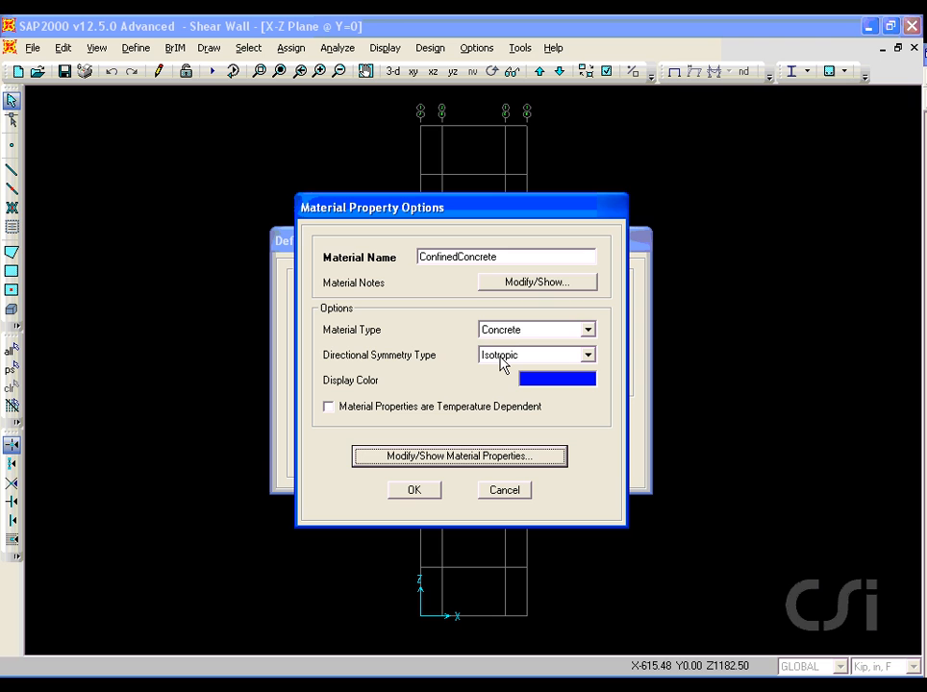
pyautogui.click(482, 457)
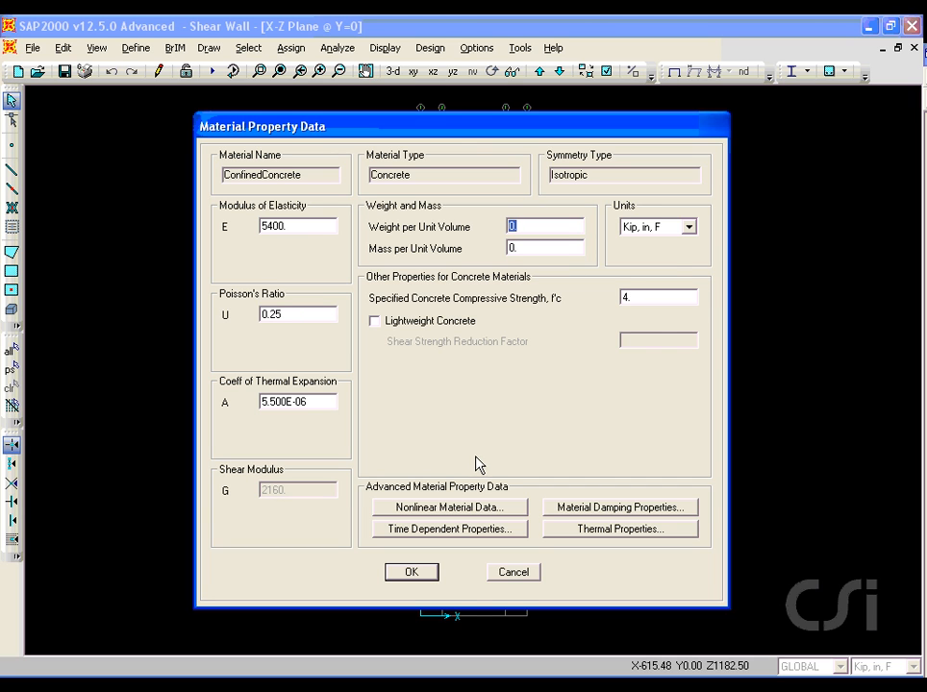
pyautogui.click(442, 514)
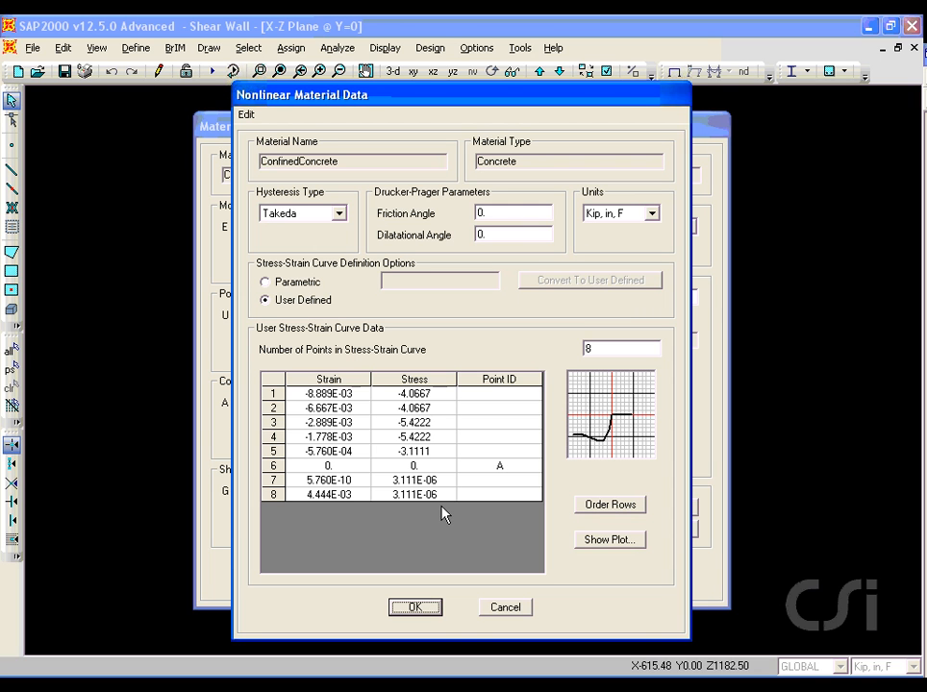
pyautogui.click(590, 543)
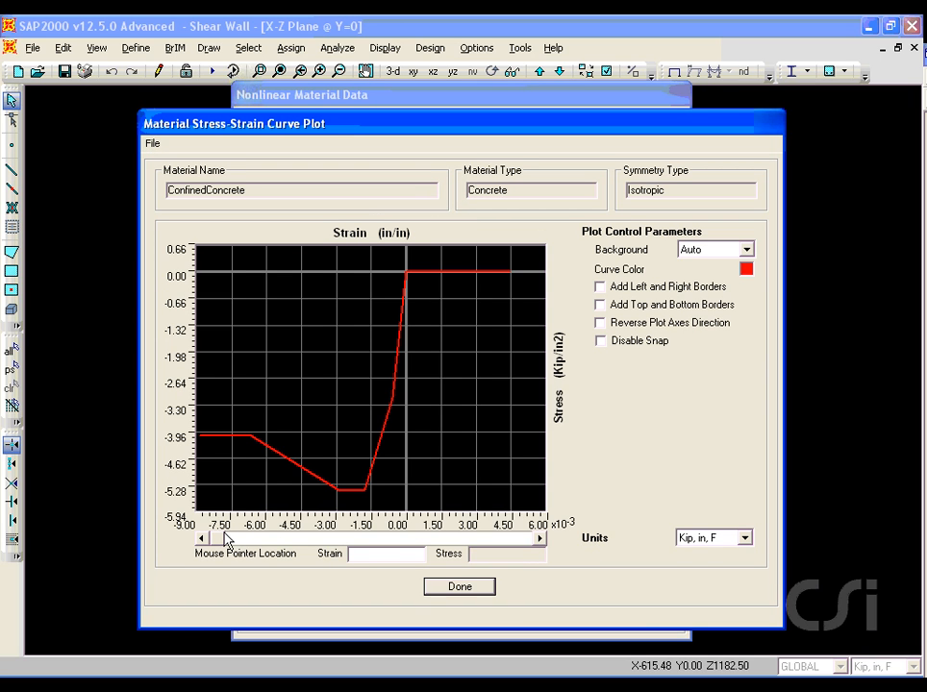
pyautogui.moveTo(214, 535)
pyautogui.mouseDown()
pyautogui.moveTo(283, 541)
pyautogui.moveTo(458, 518)
pyautogui.moveTo(536, 523)
pyautogui.moveTo(528, 522)
pyautogui.mouseUp()
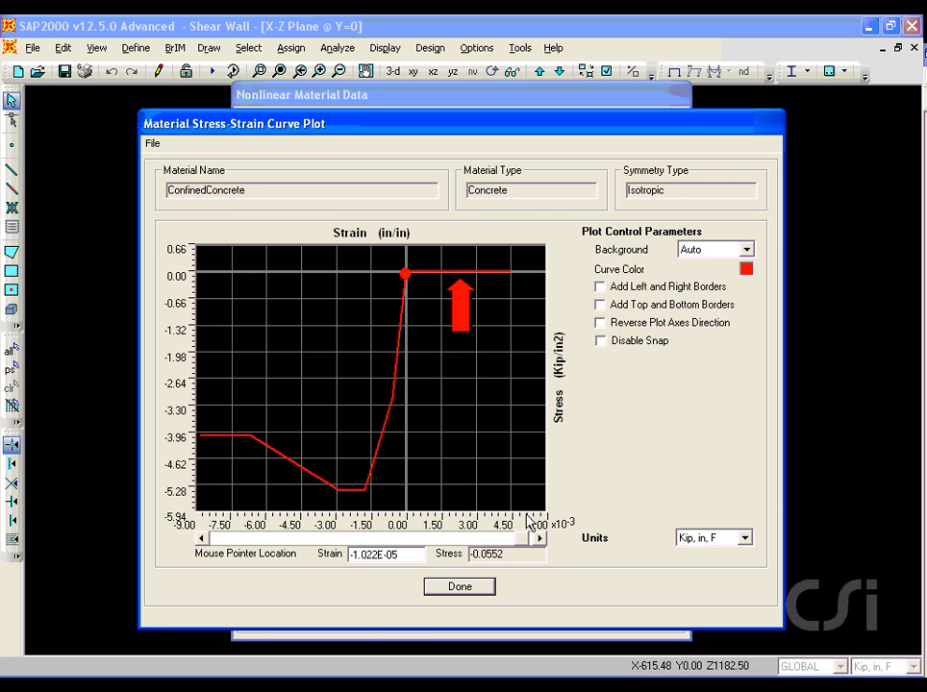
pyautogui.click(460, 586)
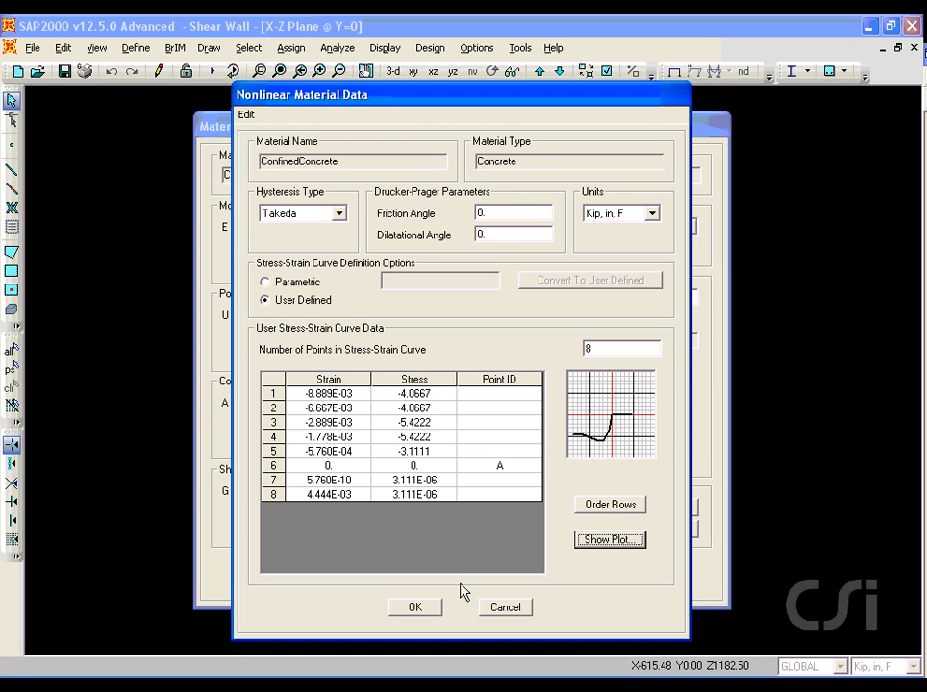
pyautogui.click(416, 607)
pyautogui.click(415, 572)
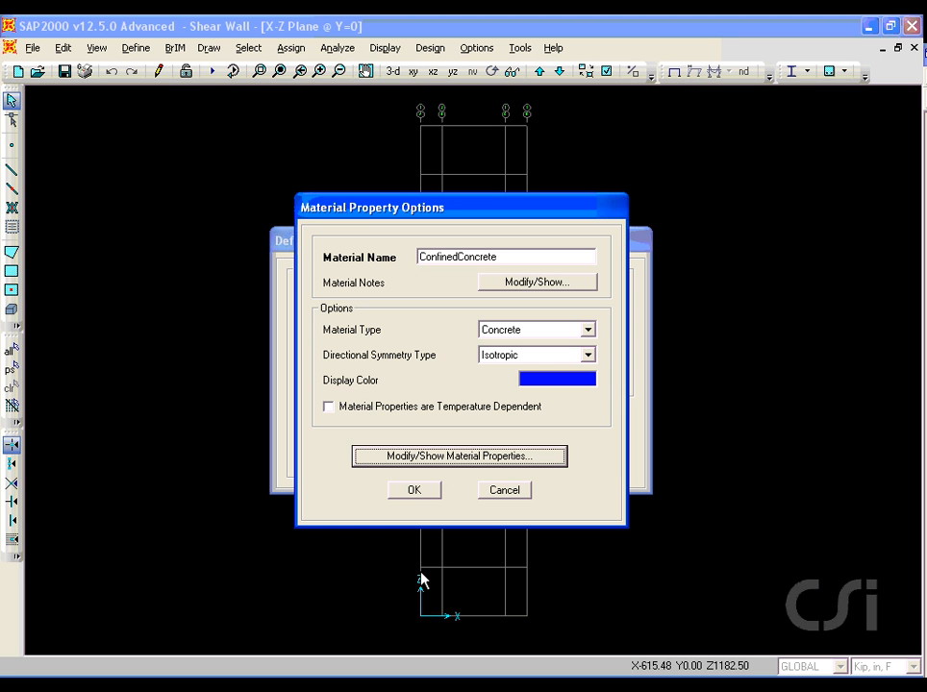
pyautogui.click(415, 491)
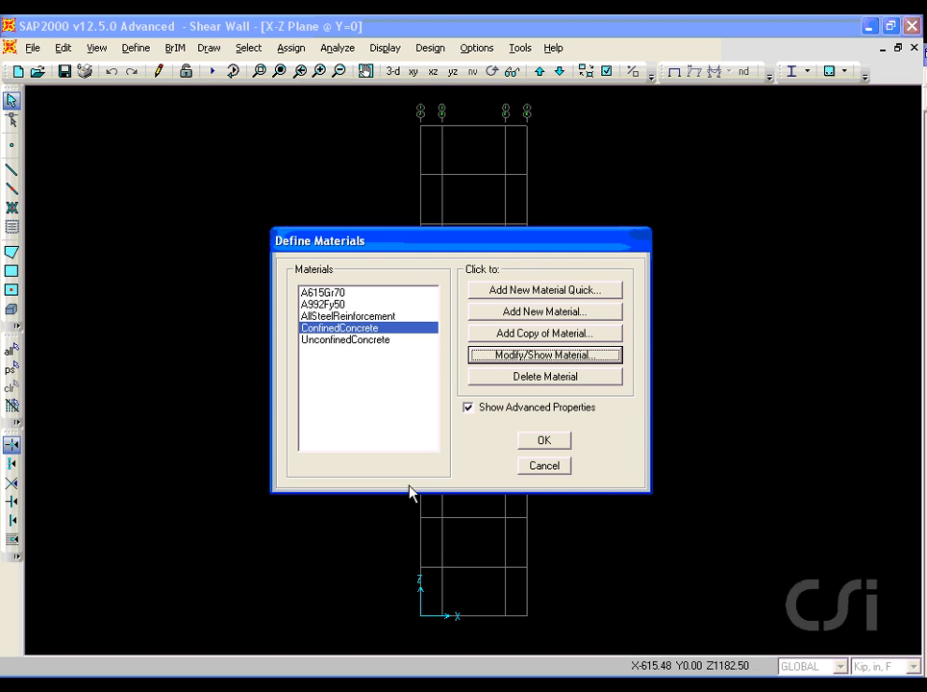
# Step: Examine the UnconfinedConcrete material's properties and nonlinear stress-strain curve plot, then close the material definitions
pyautogui.click(346, 343)
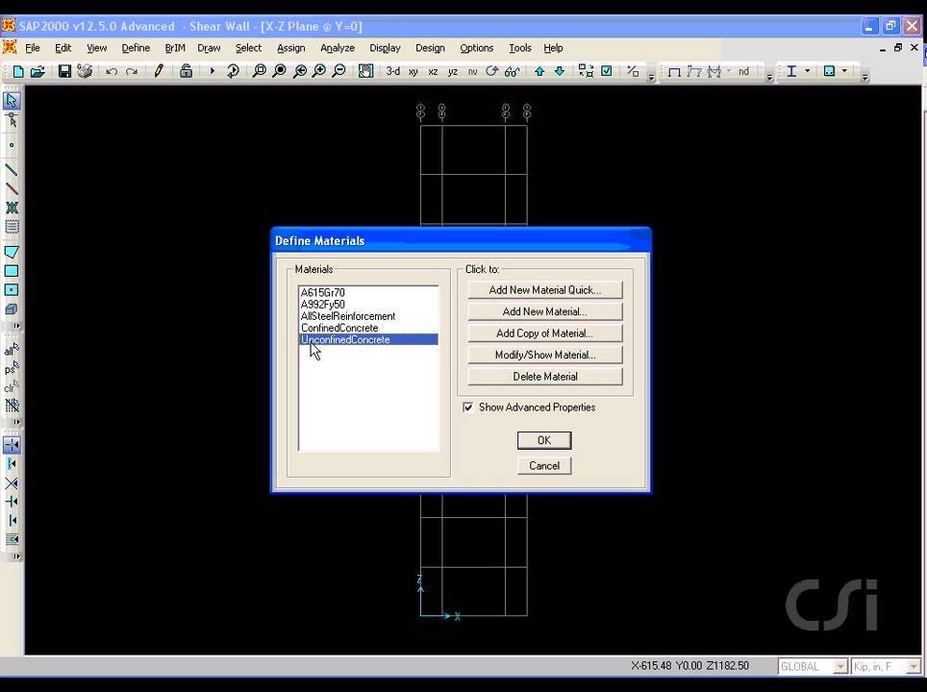
pyautogui.click(490, 356)
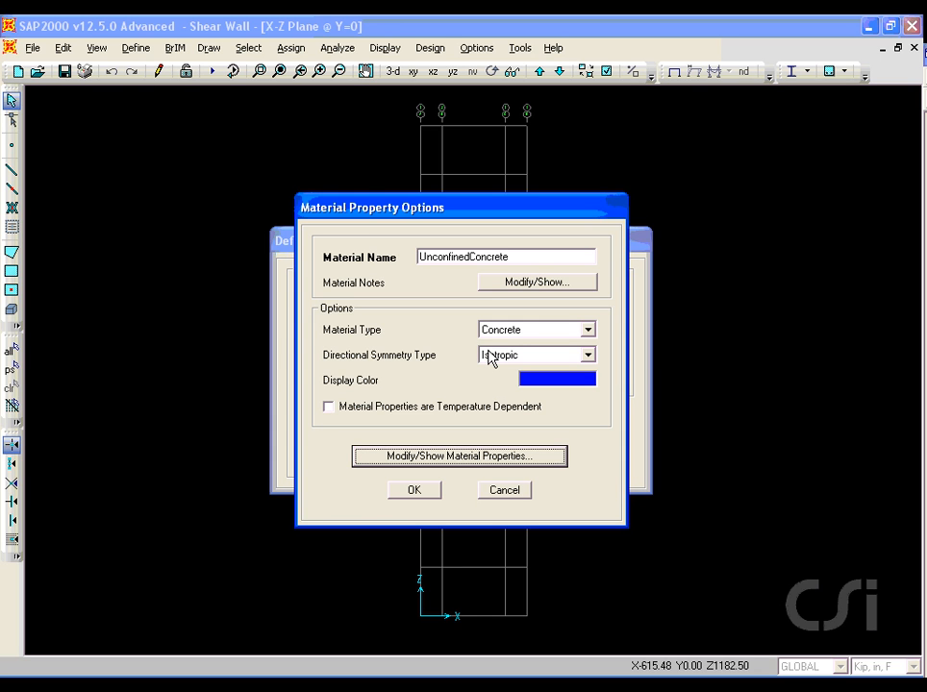
pyautogui.click(467, 458)
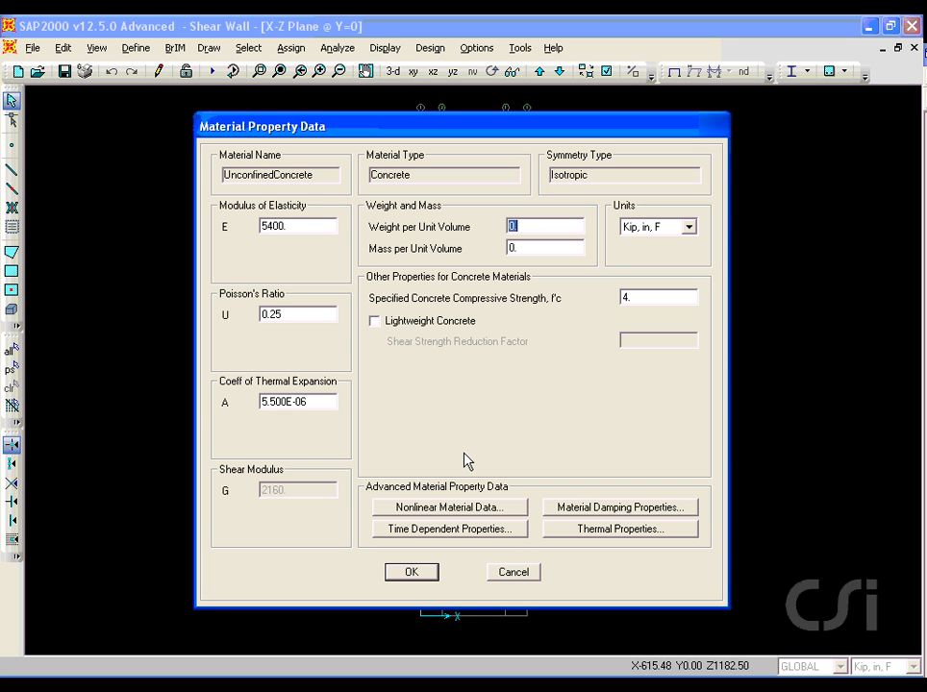
pyautogui.click(445, 510)
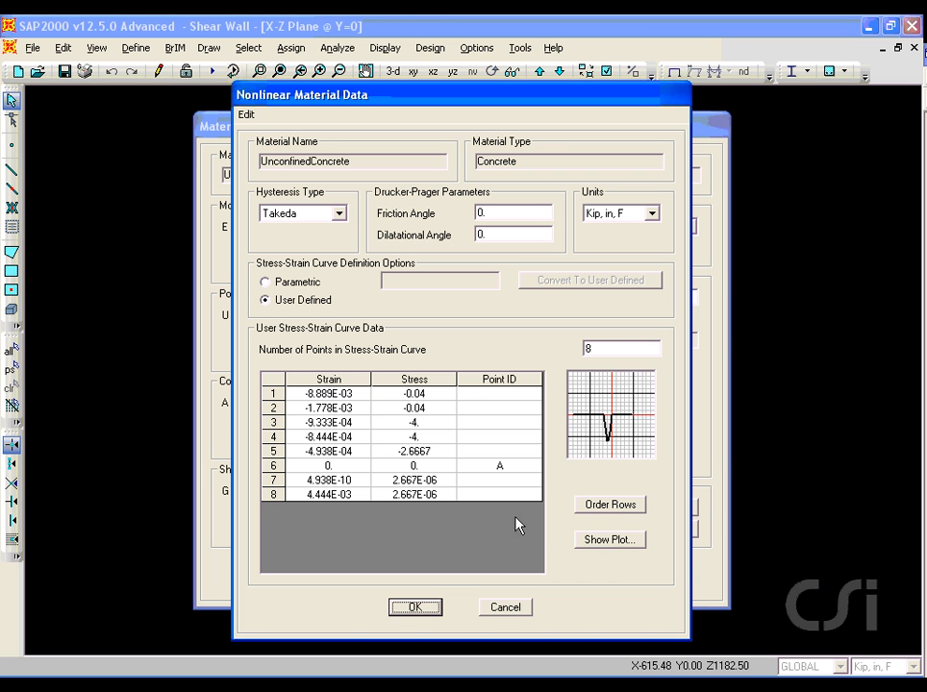
pyautogui.click(603, 541)
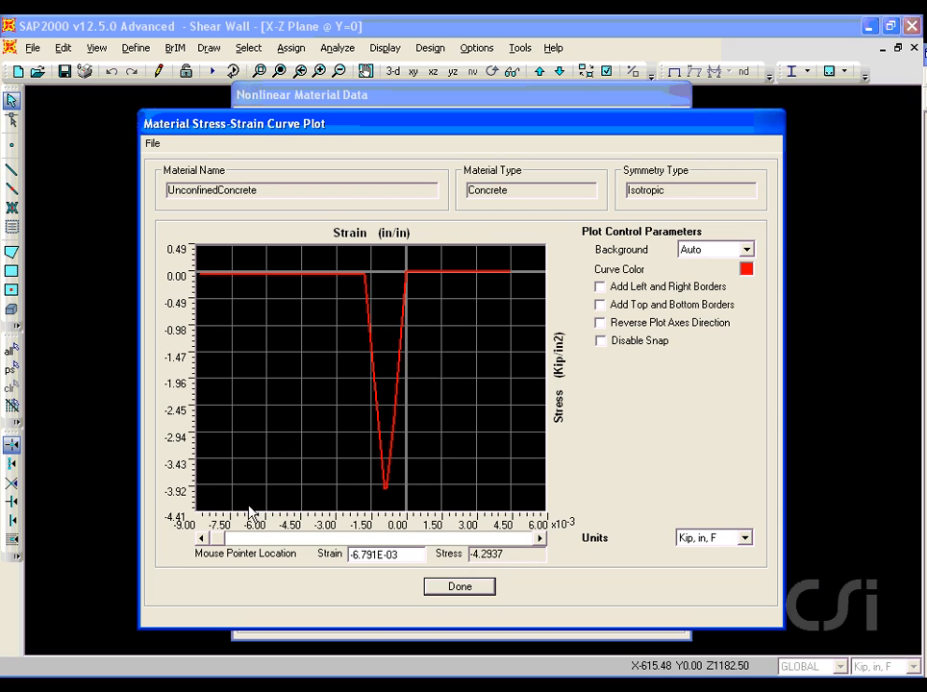
pyautogui.moveTo(224, 537)
pyautogui.mouseDown()
pyautogui.moveTo(484, 541)
pyautogui.moveTo(536, 532)
pyautogui.moveTo(392, 538)
pyautogui.moveTo(351, 491)
pyautogui.mouseUp()
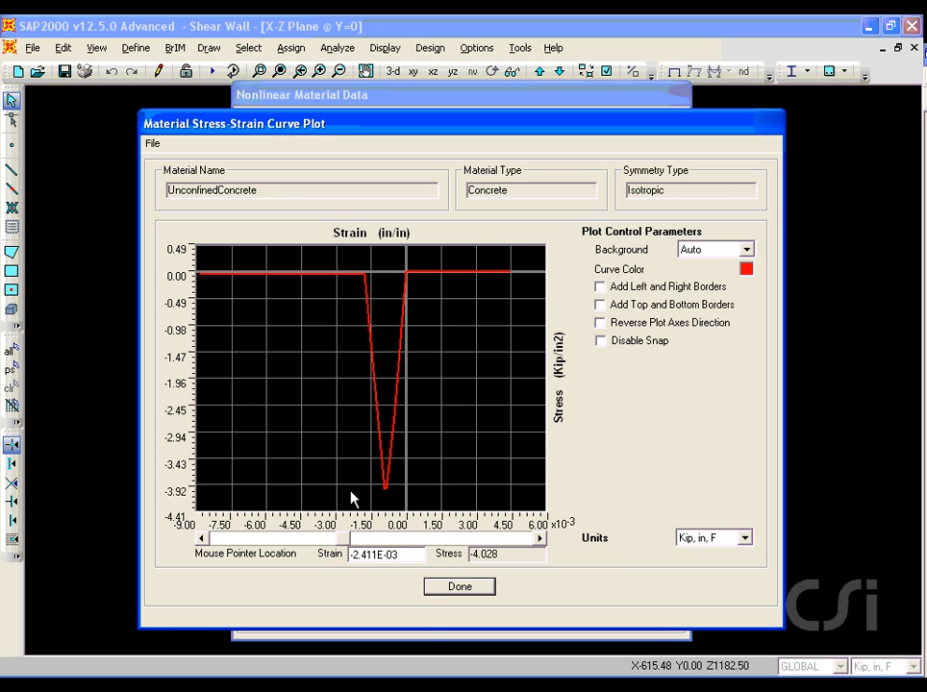
pyautogui.click(461, 588)
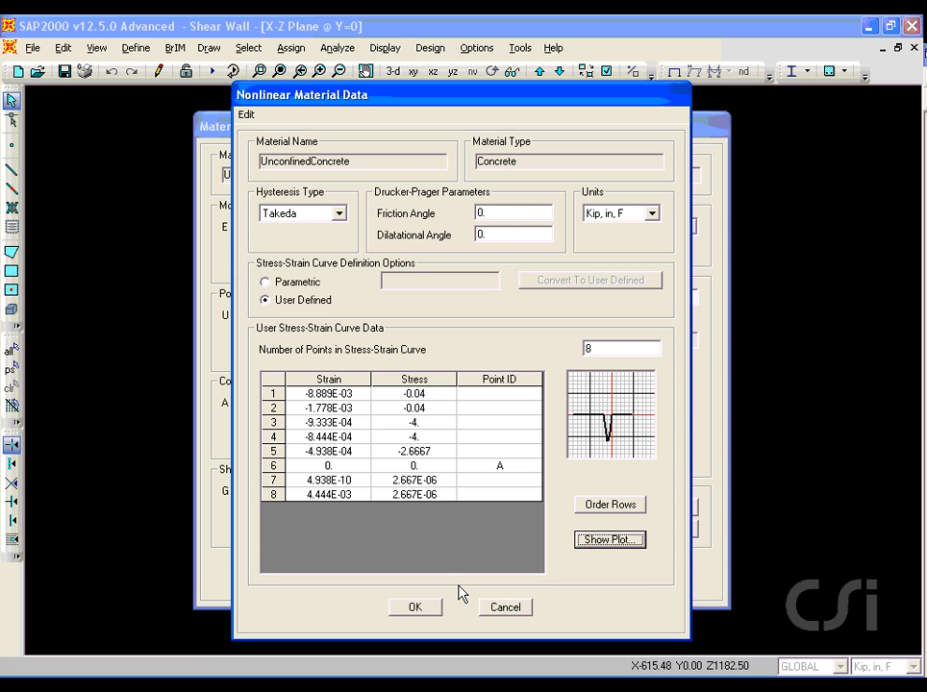
pyautogui.click(417, 608)
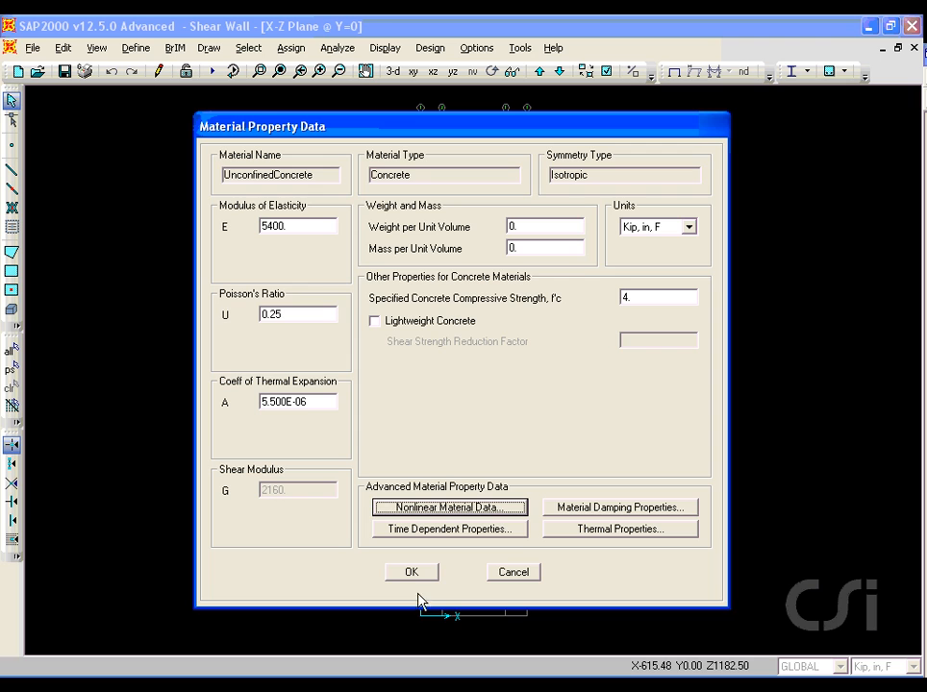
pyautogui.click(412, 573)
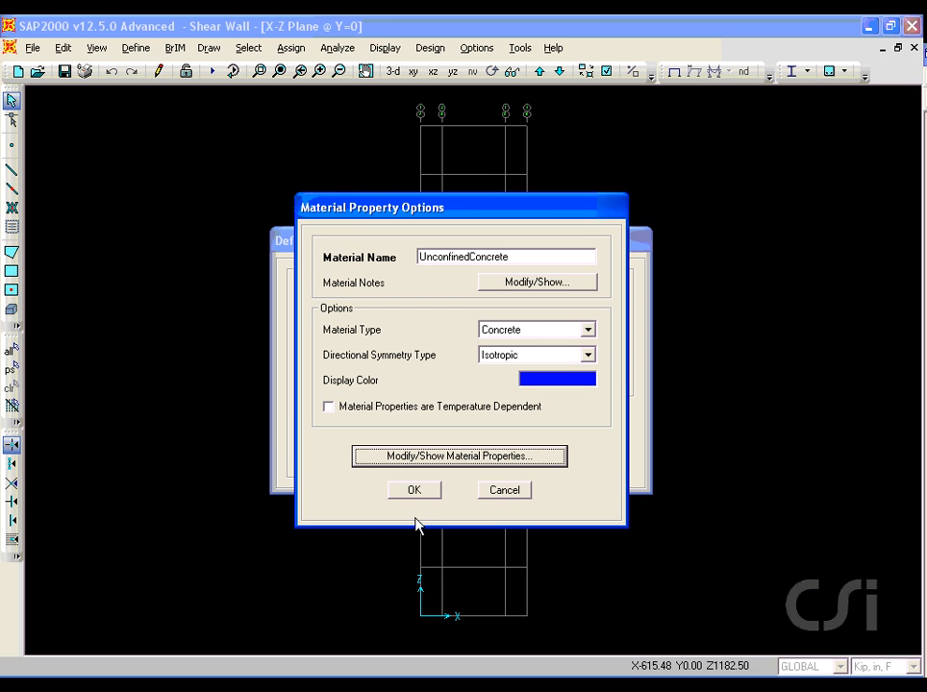
pyautogui.click(416, 496)
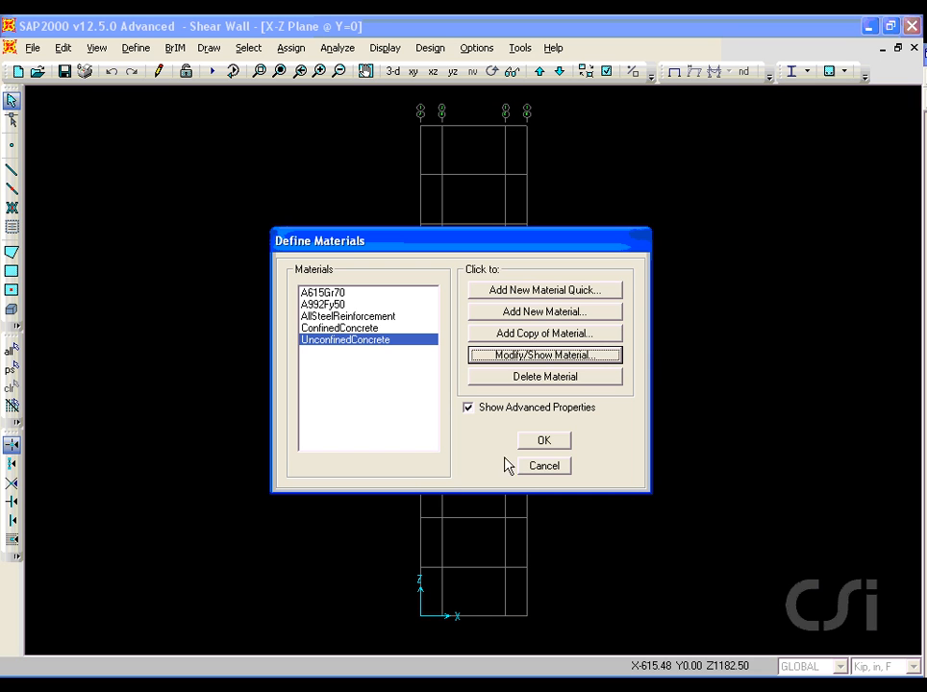
pyautogui.click(544, 441)
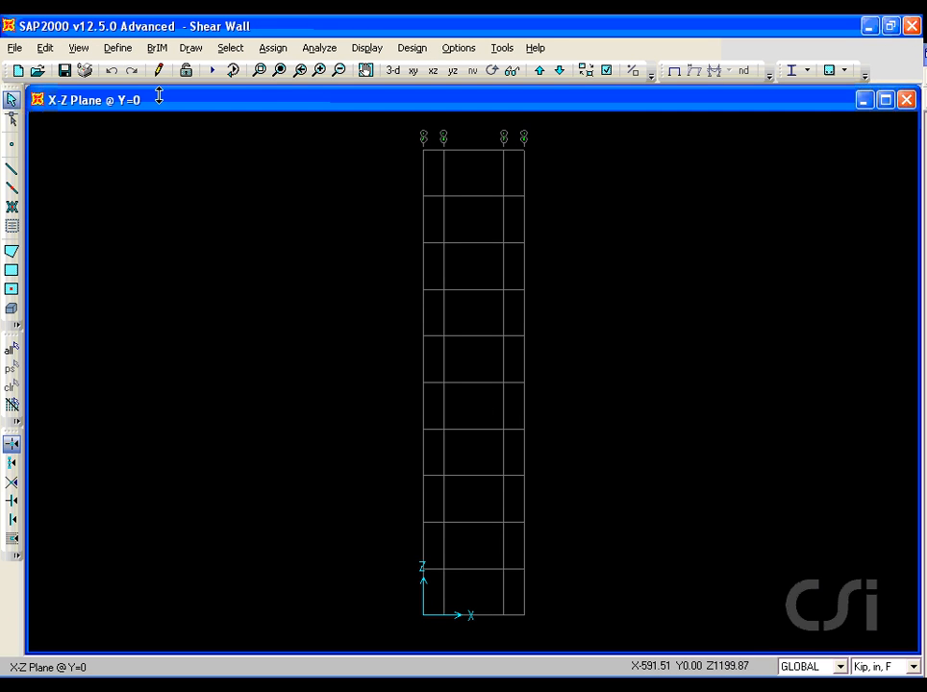
# Step: Add a new shell area section named .3%unconfined and set its type to Shell - Layered/Nonlinear
pyautogui.click(117, 48)
pyautogui.moveTo(159, 94)
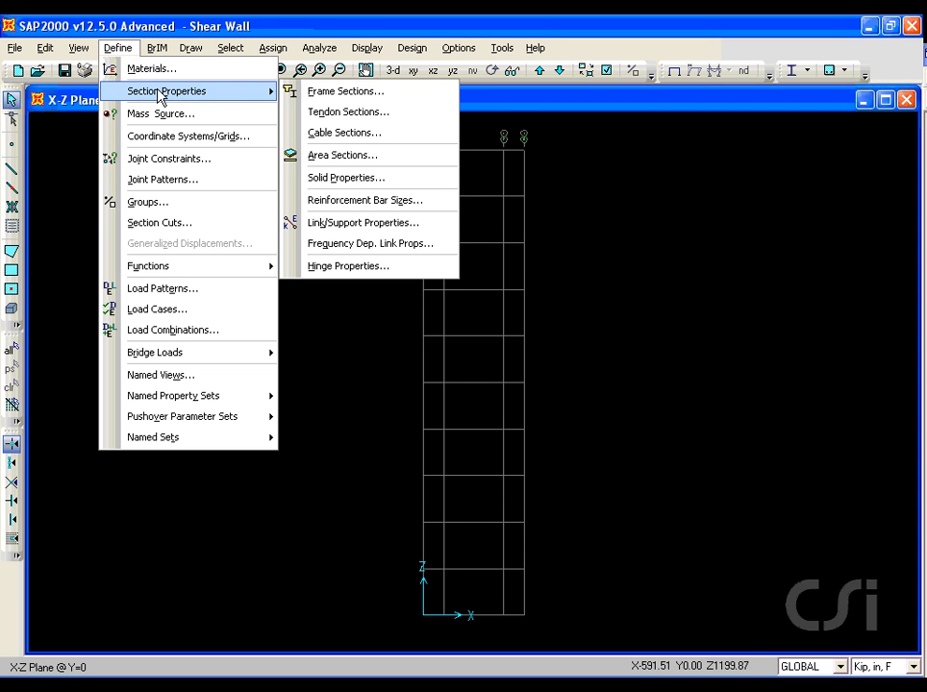
pyautogui.click(350, 156)
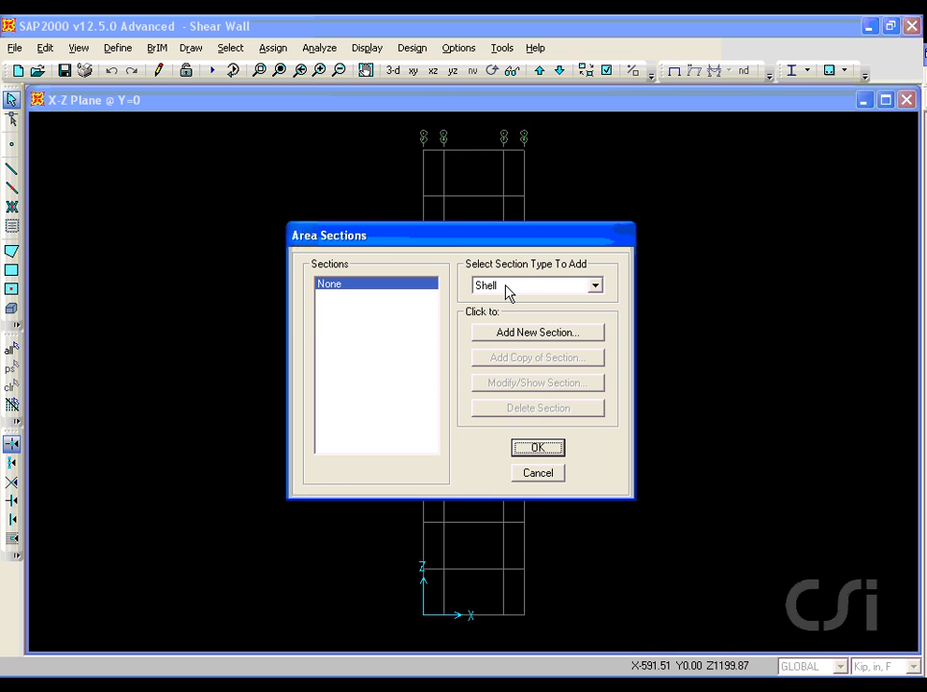
pyautogui.click(525, 333)
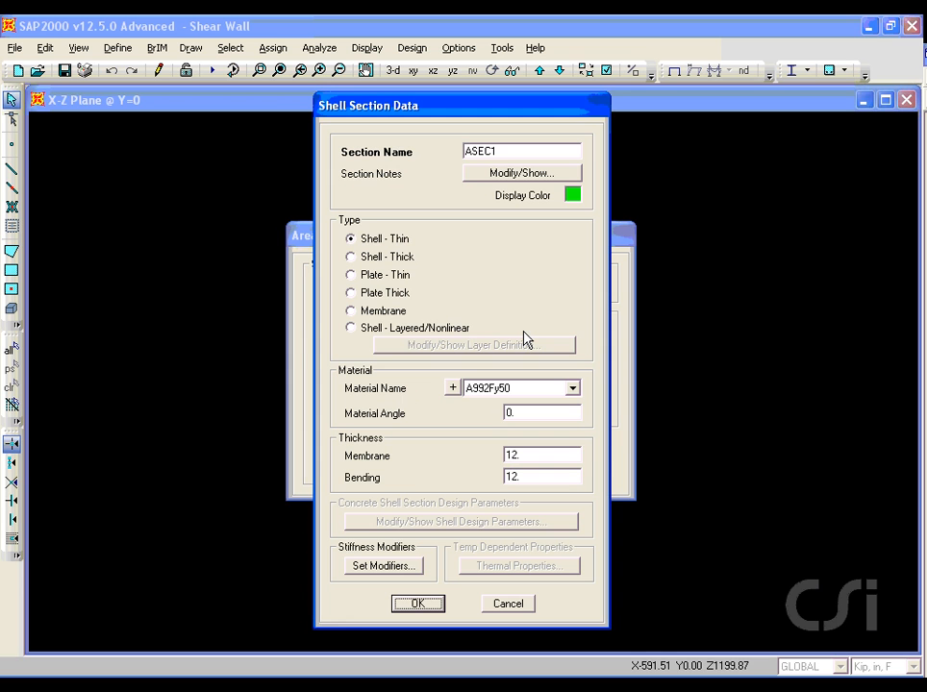
pyautogui.doubleClick(504, 152)
pyautogui.press('BackSpace')
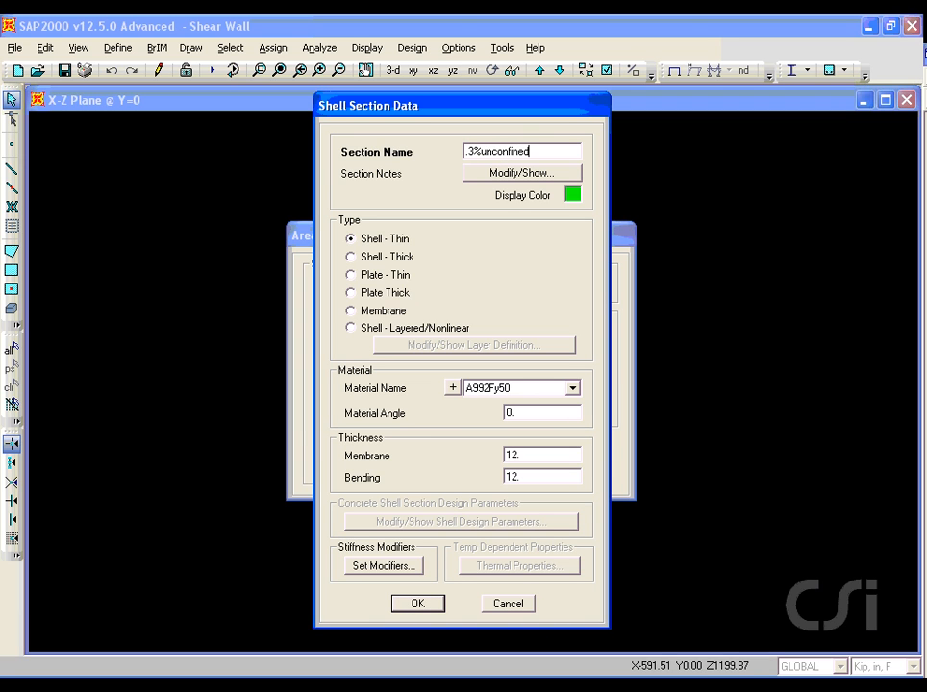
pyautogui.write('.3%unconfined')
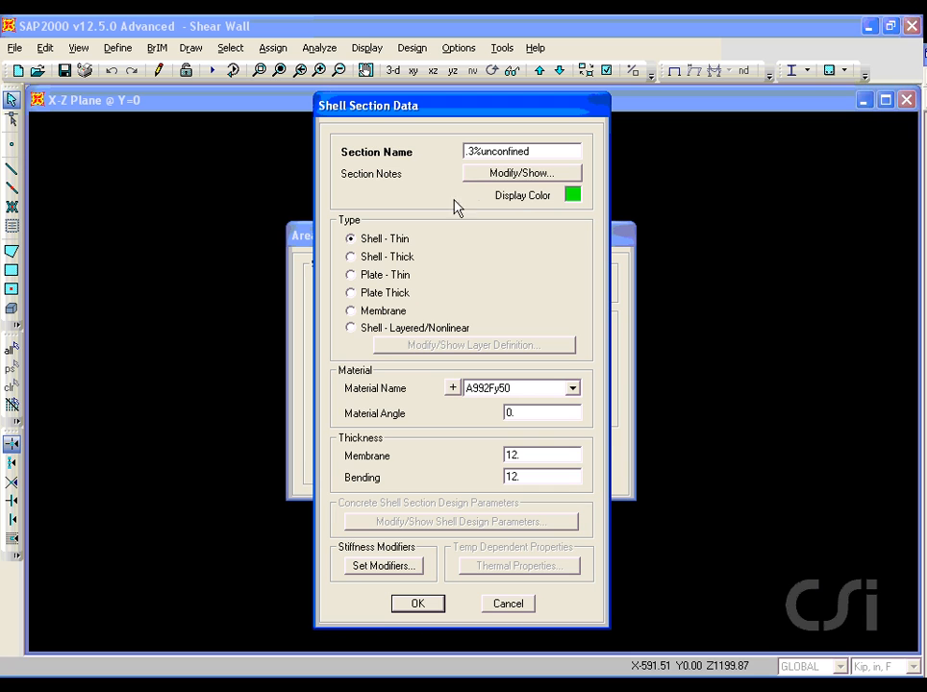
pyautogui.click(363, 330)
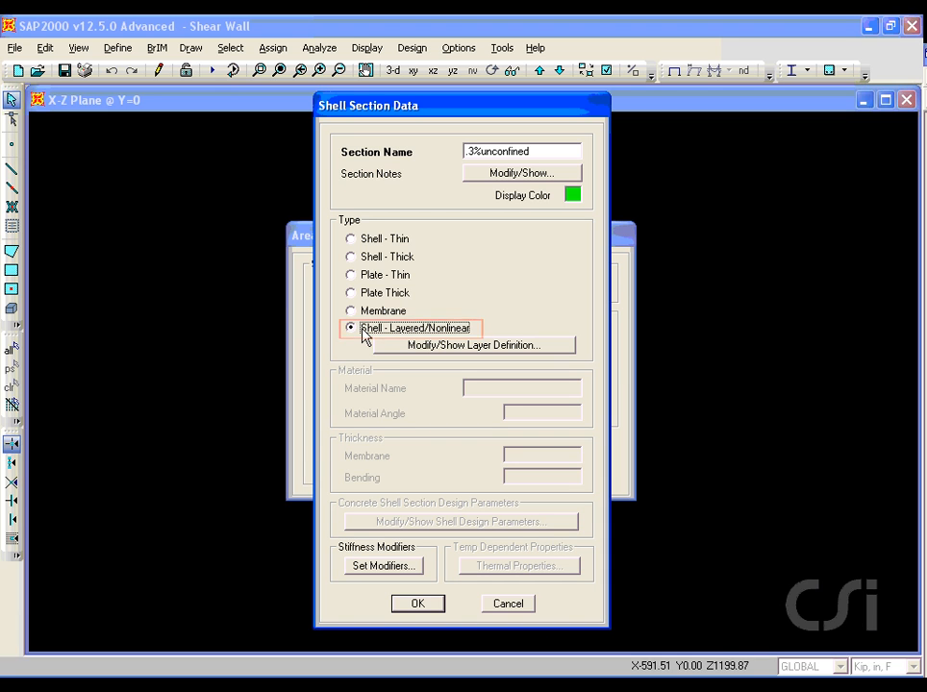
# Step: Open the section's layer definition and review the layer type and S11 behavior options, keeping Shell and Linear
pyautogui.click(459, 346)
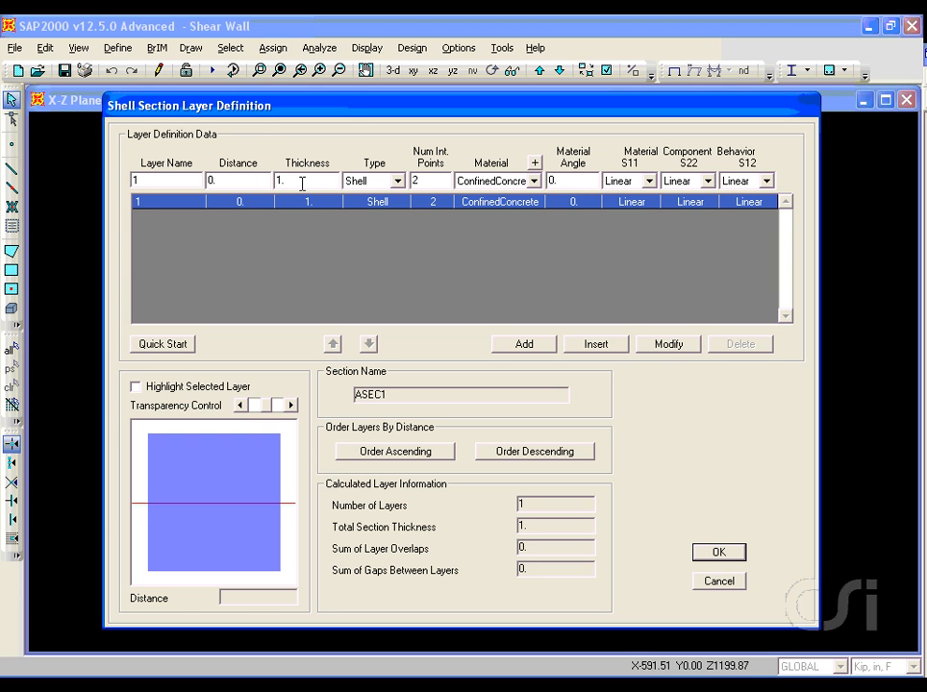
pyautogui.click(397, 180)
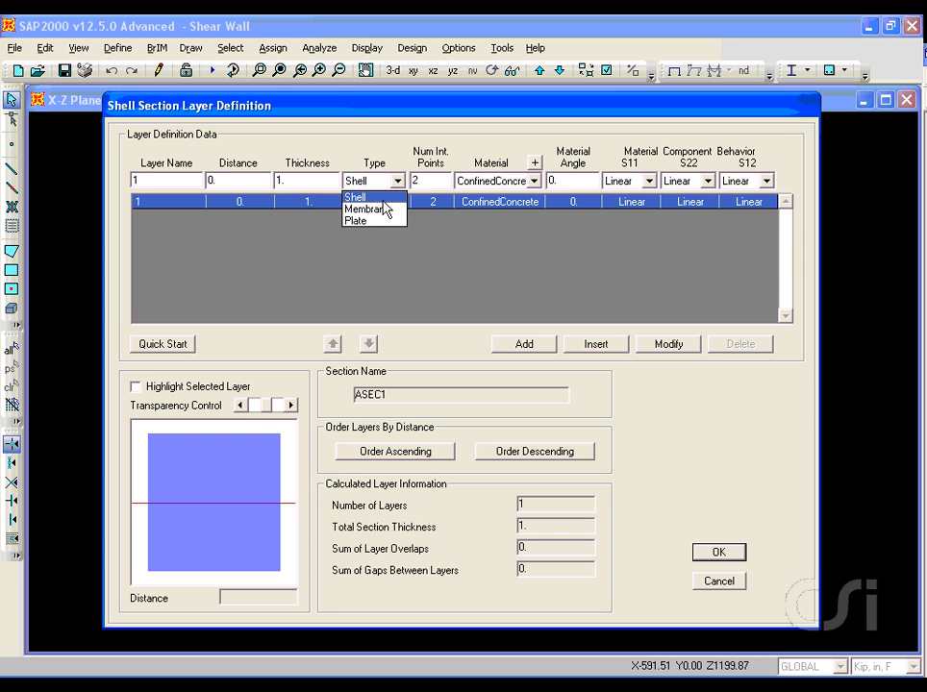
pyautogui.click(381, 197)
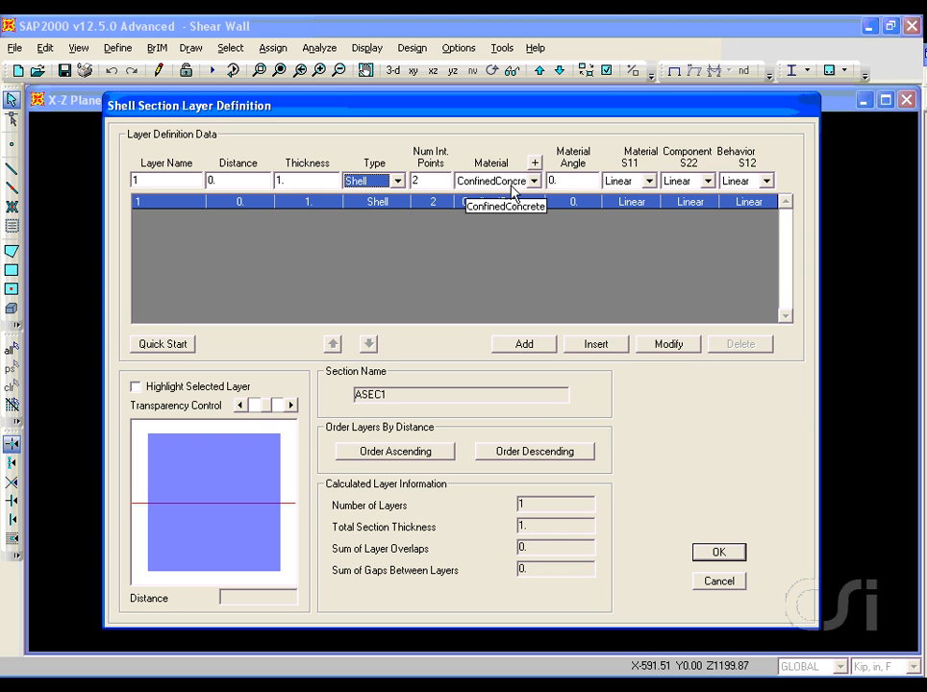
pyautogui.click(648, 180)
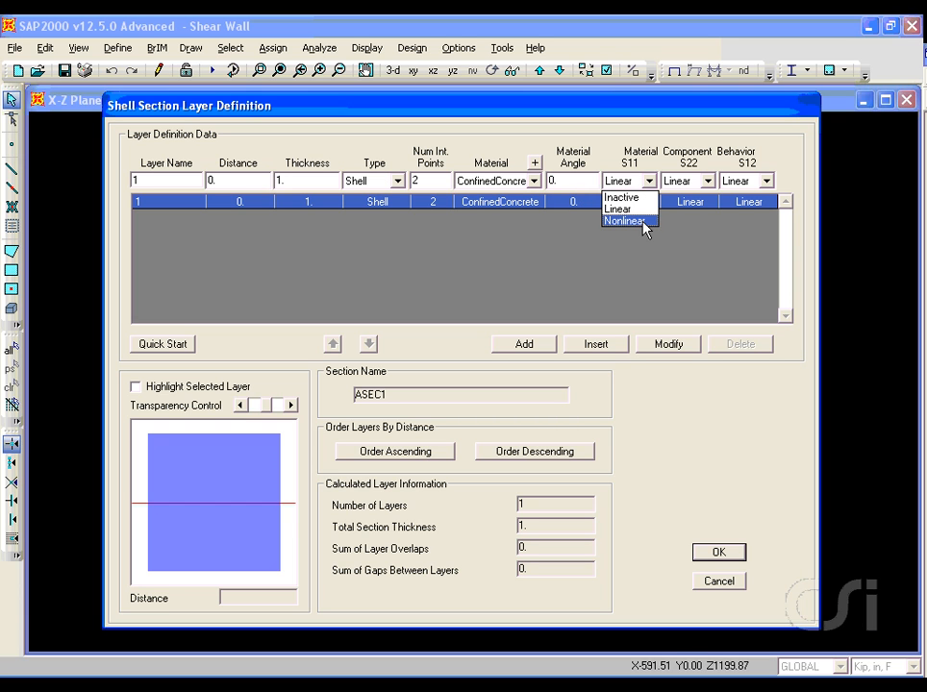
pyautogui.click(644, 210)
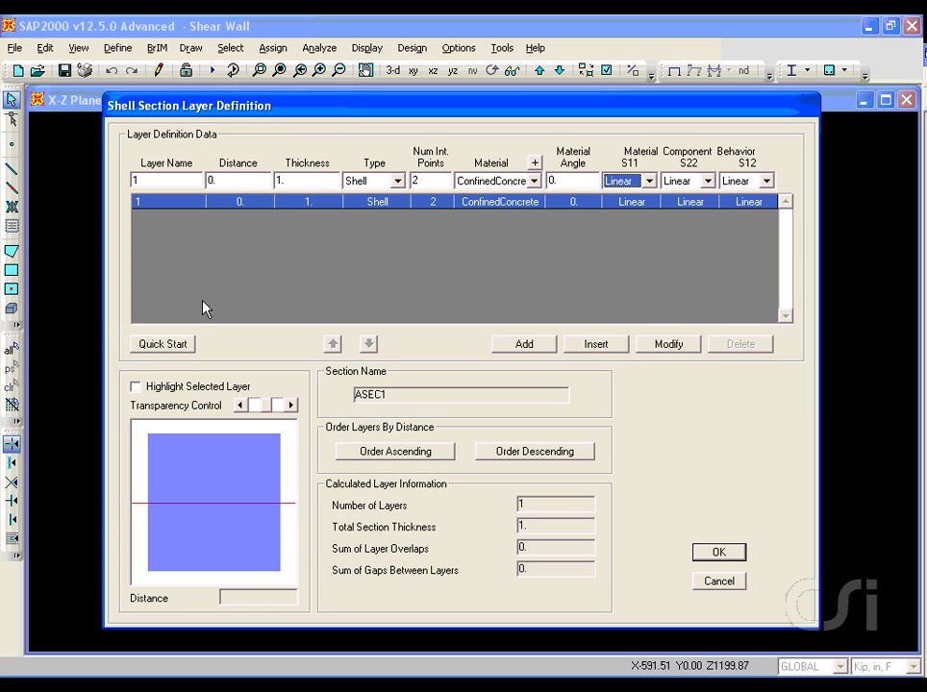
# Step: Start the Quick Start setup with UnconfinedConcrete and AllSteelReinforcement materials, and make only the in-plane S22 behavior nonlinear
pyautogui.click(164, 344)
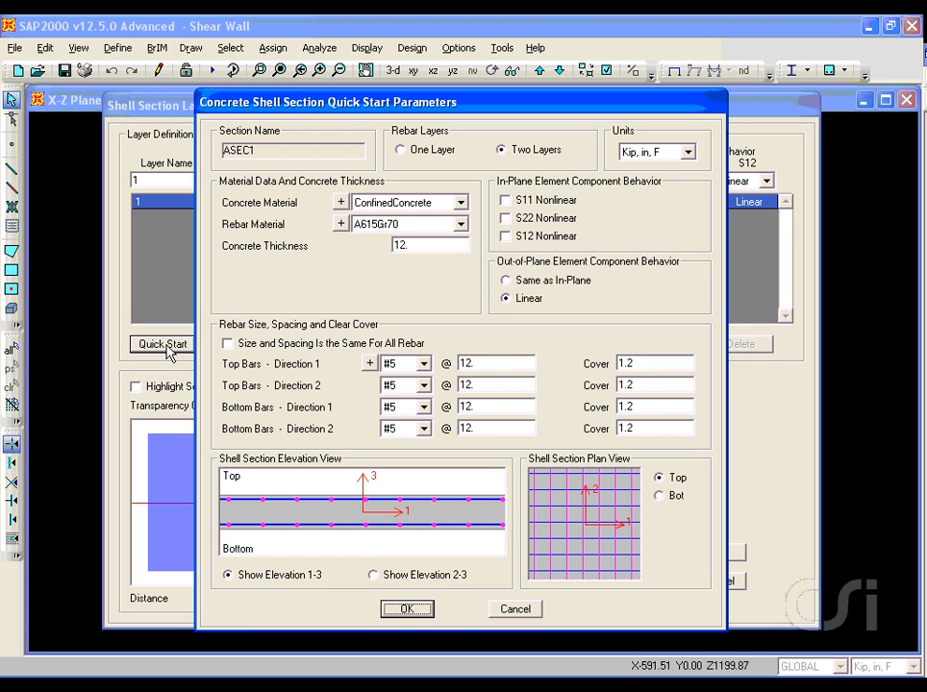
pyautogui.click(461, 204)
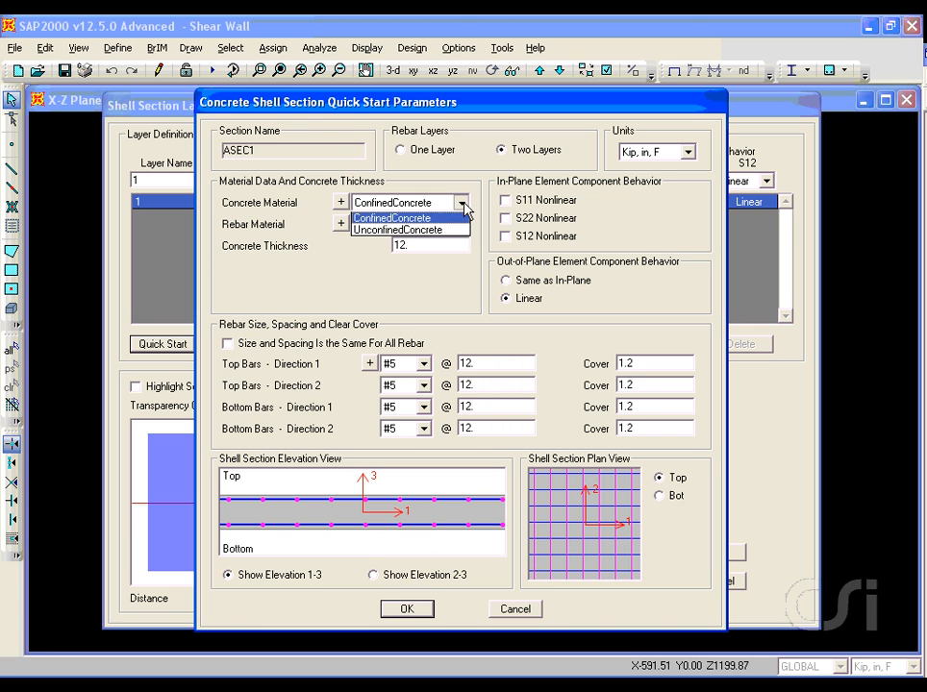
pyautogui.click(420, 232)
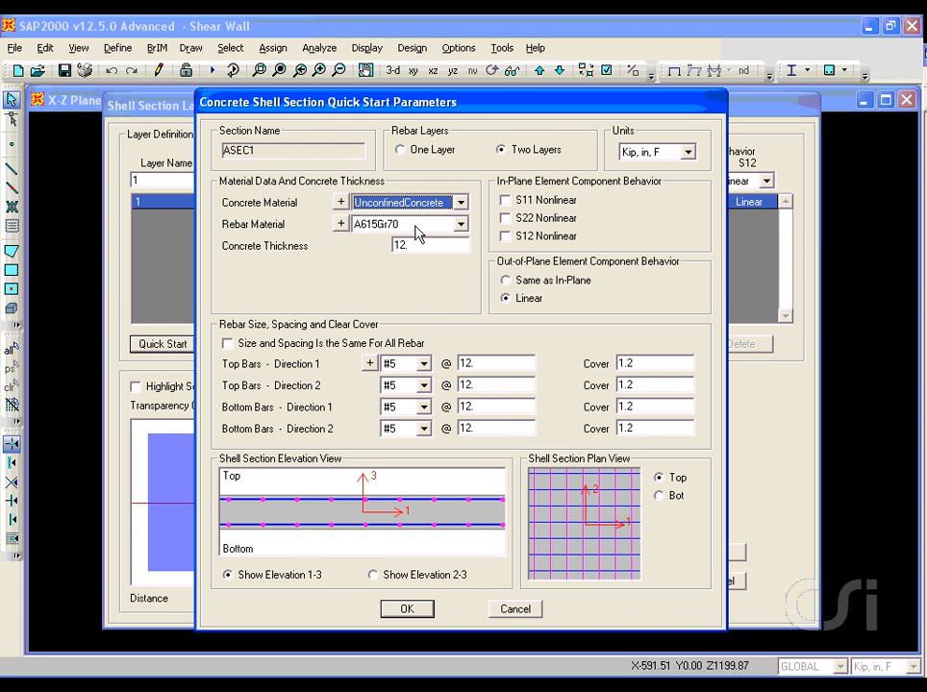
pyautogui.click(417, 232)
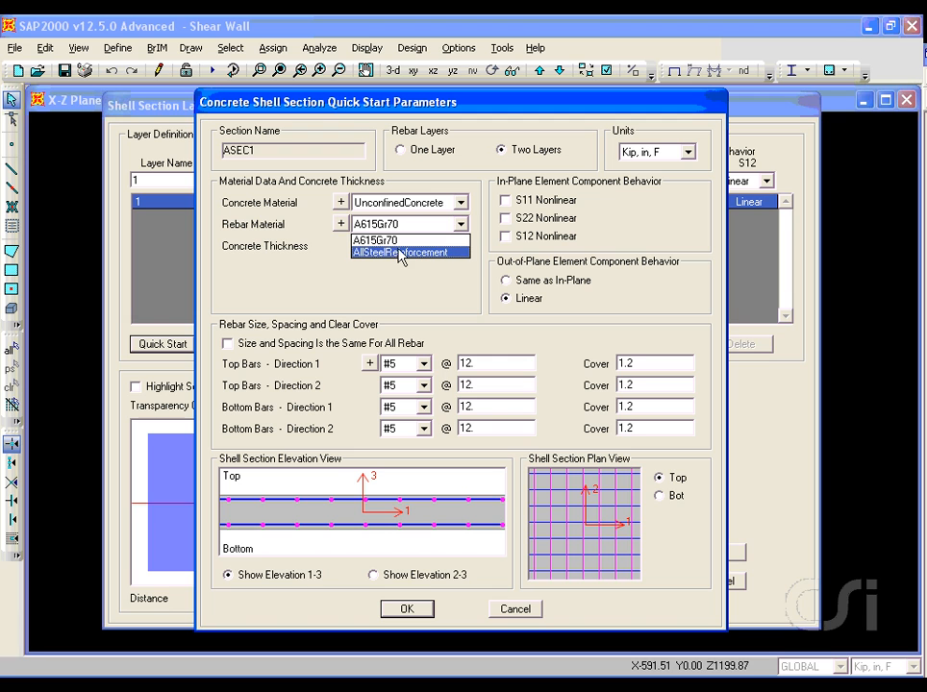
pyautogui.click(401, 252)
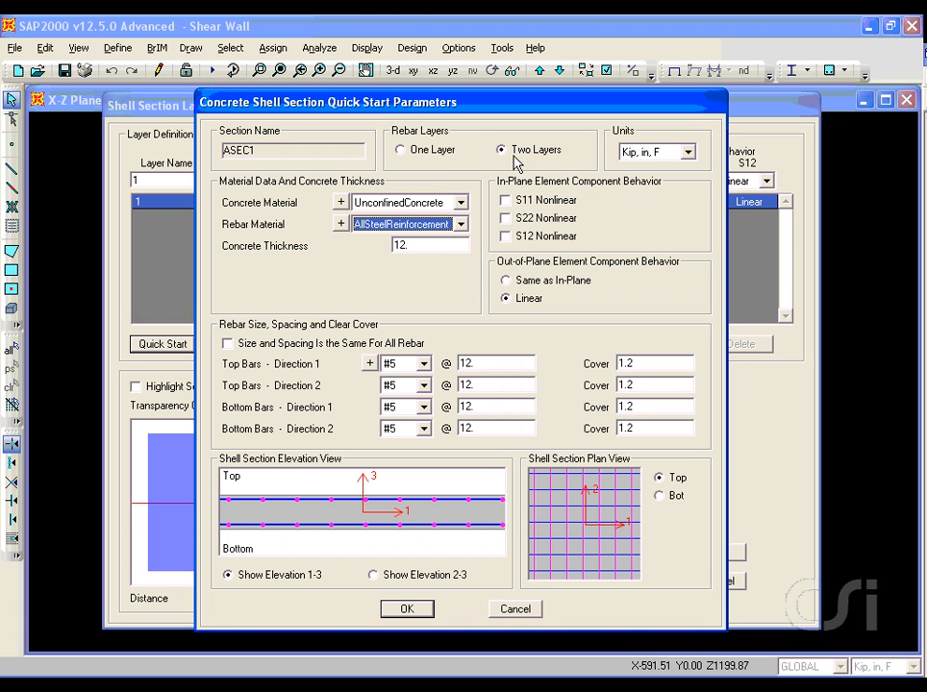
pyautogui.click(506, 220)
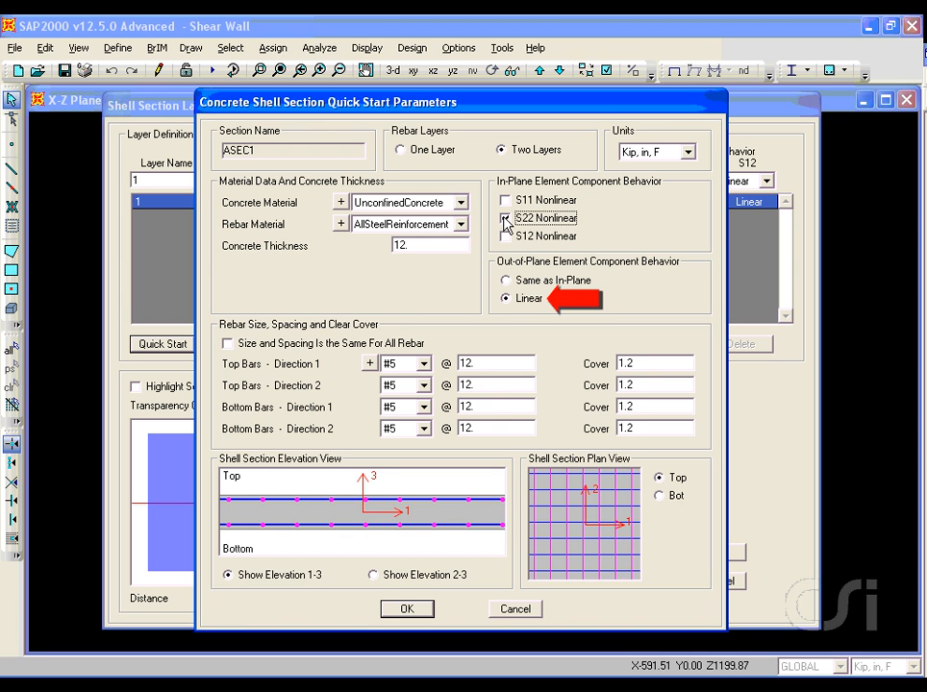
pyautogui.click(506, 221)
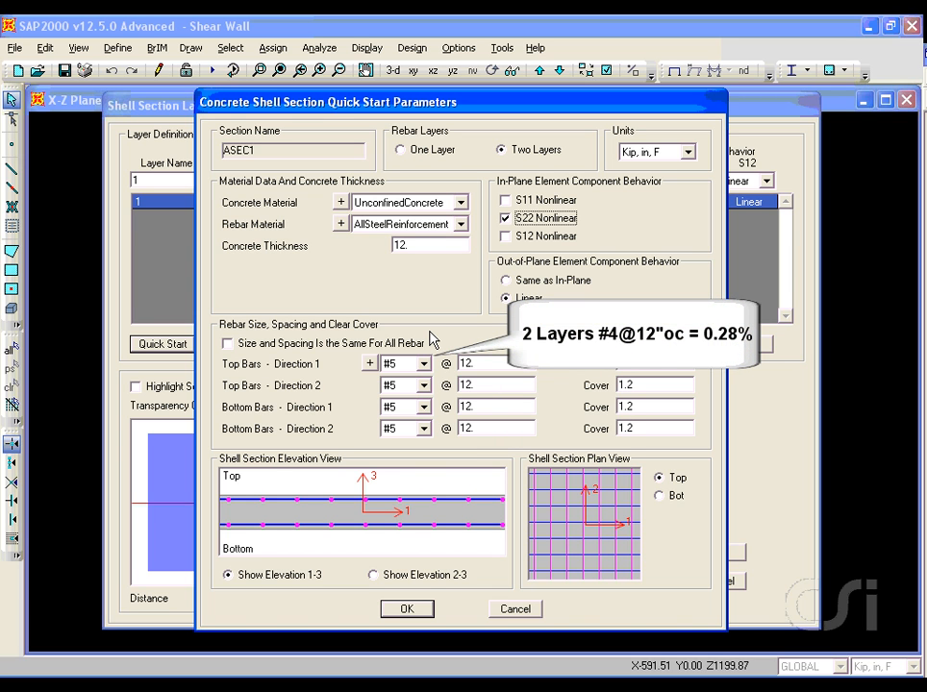
# Step: Set the top bars in directions 1 and 2 to size #4
pyautogui.click(423, 363)
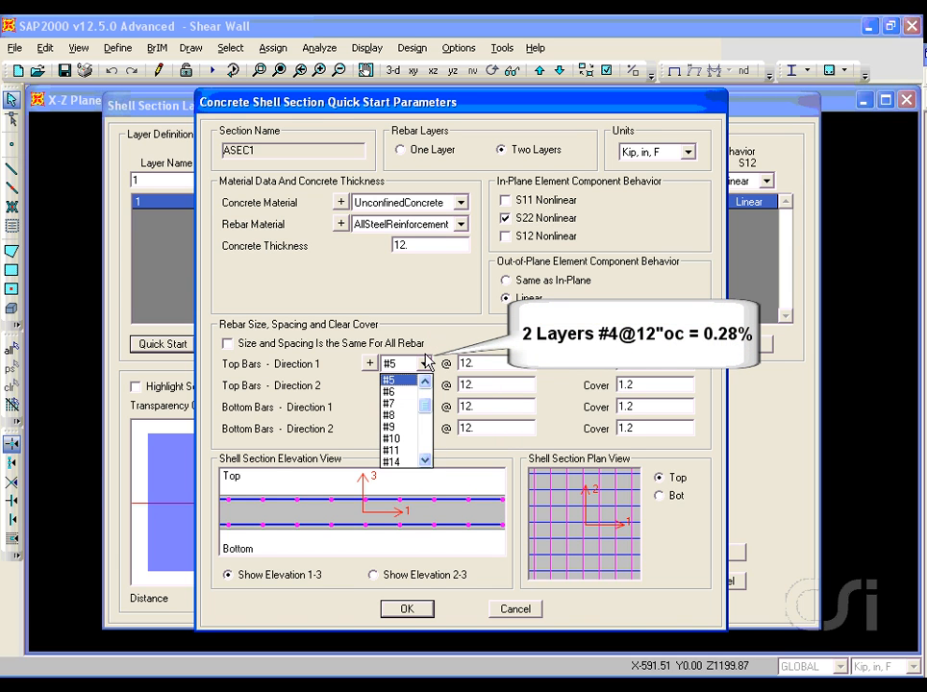
pyautogui.click(424, 382)
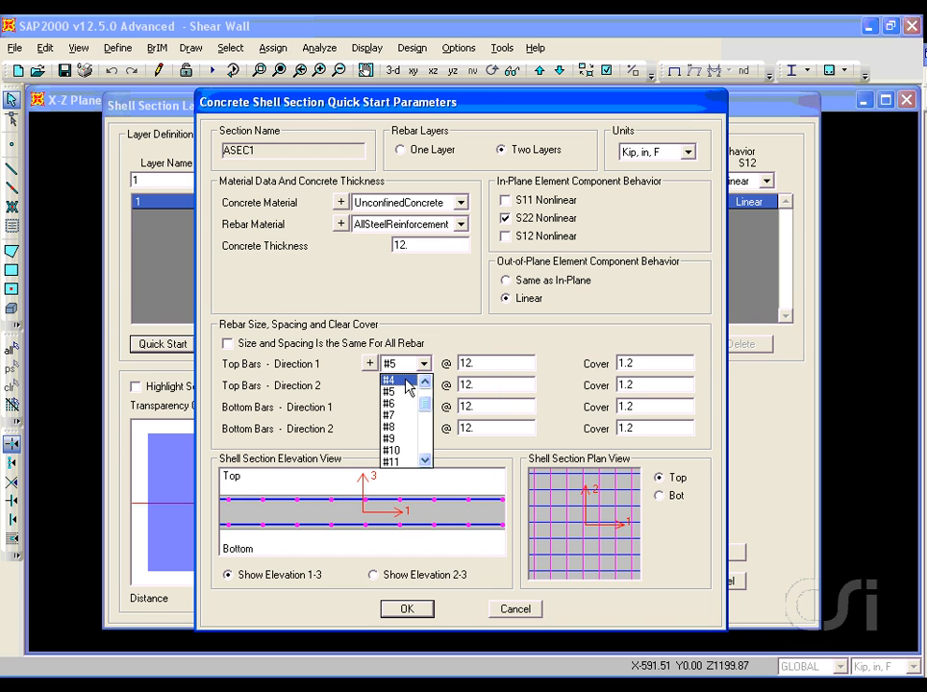
pyautogui.click(406, 380)
pyautogui.click(425, 386)
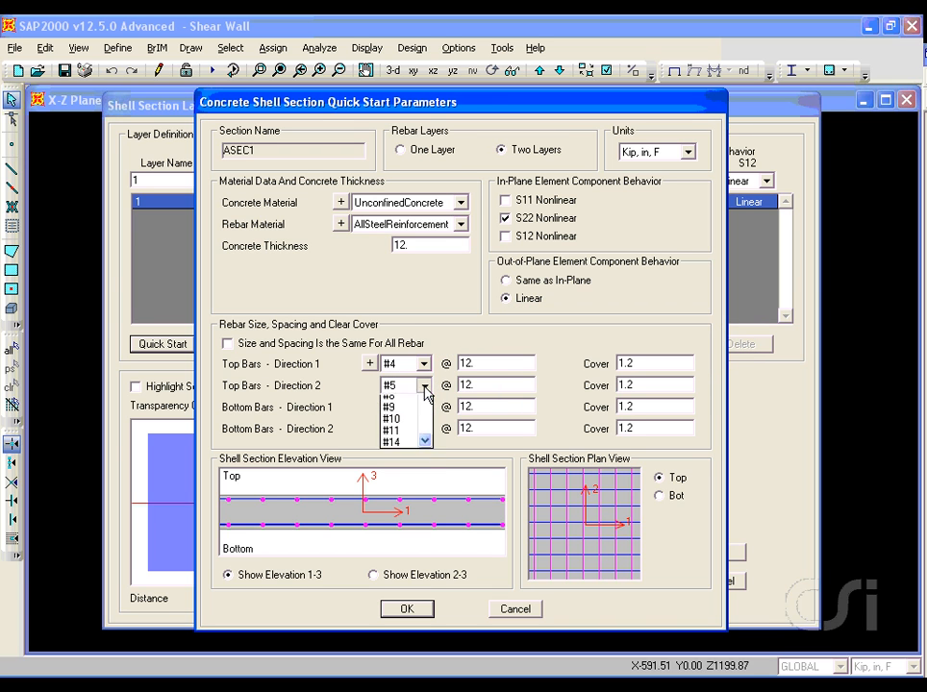
pyautogui.scroll(2, 424, 403)
pyautogui.click(406, 402)
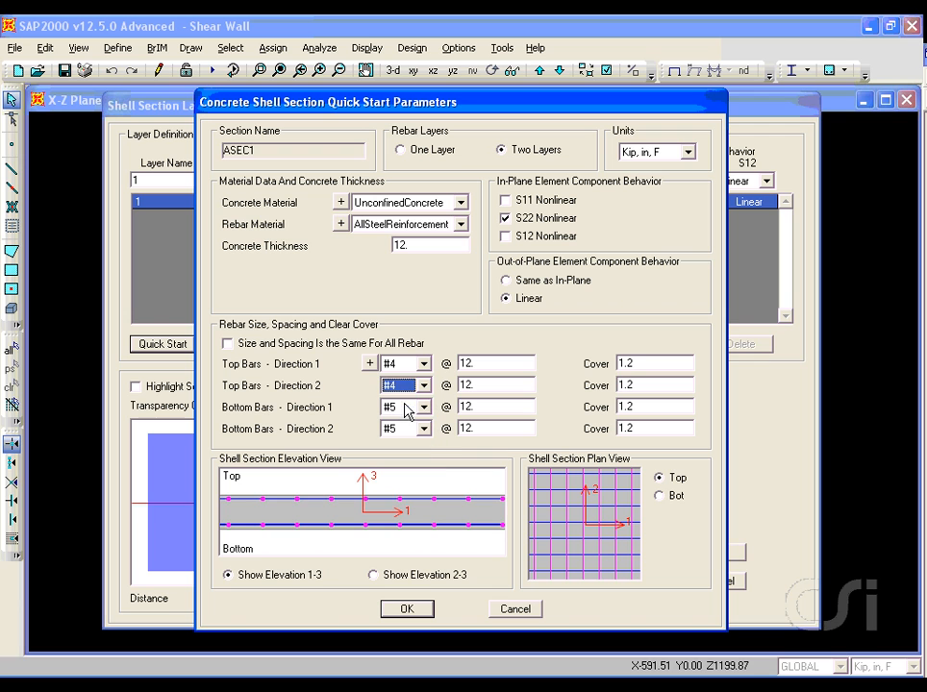
# Step: Set the bottom bars in both directions to size #4 and generate the layers from the Quick Start parameters
pyautogui.click(423, 408)
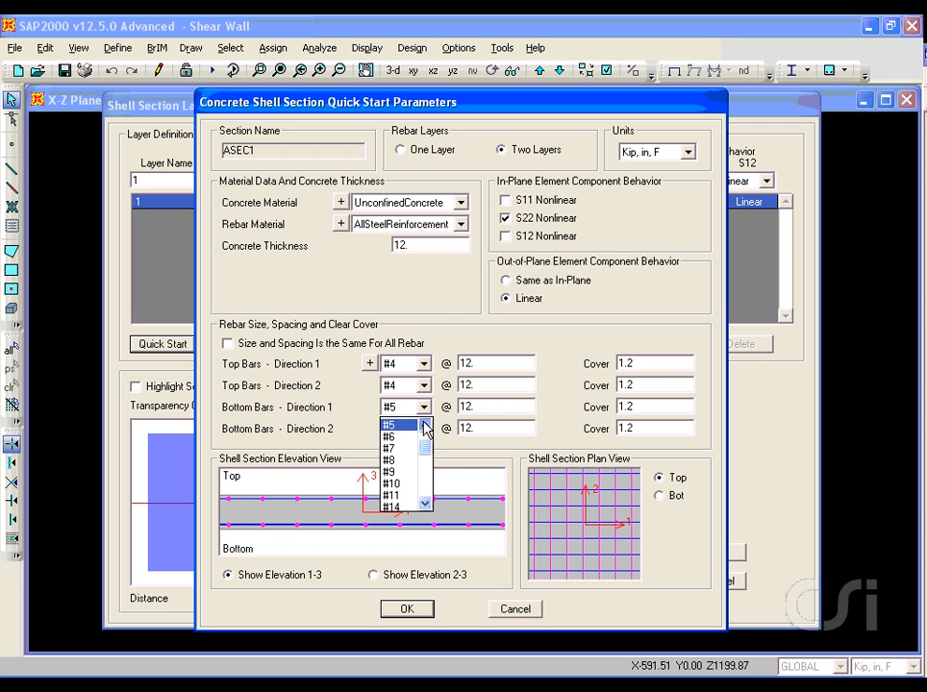
pyautogui.scroll(1, 420, 429)
pyautogui.click(413, 425)
pyautogui.click(424, 429)
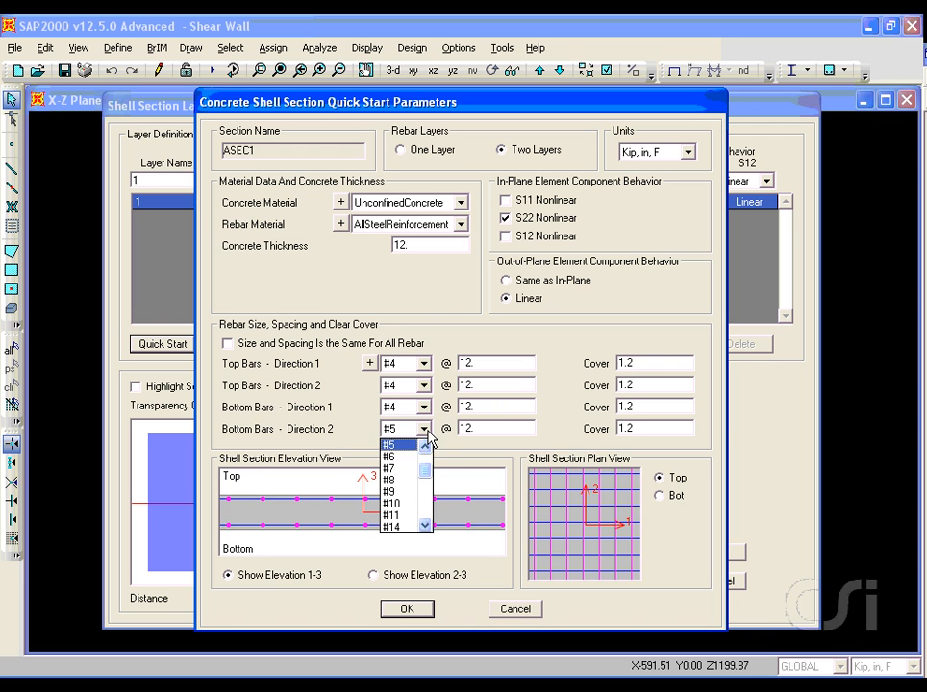
pyautogui.scroll(1, 424, 444)
pyautogui.click(405, 444)
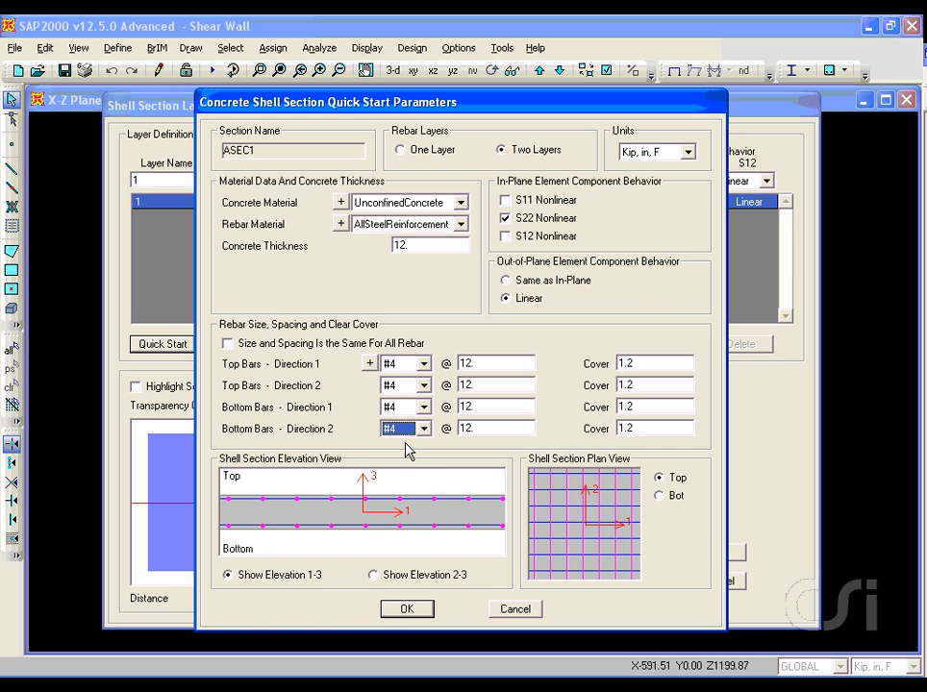
pyautogui.click(415, 609)
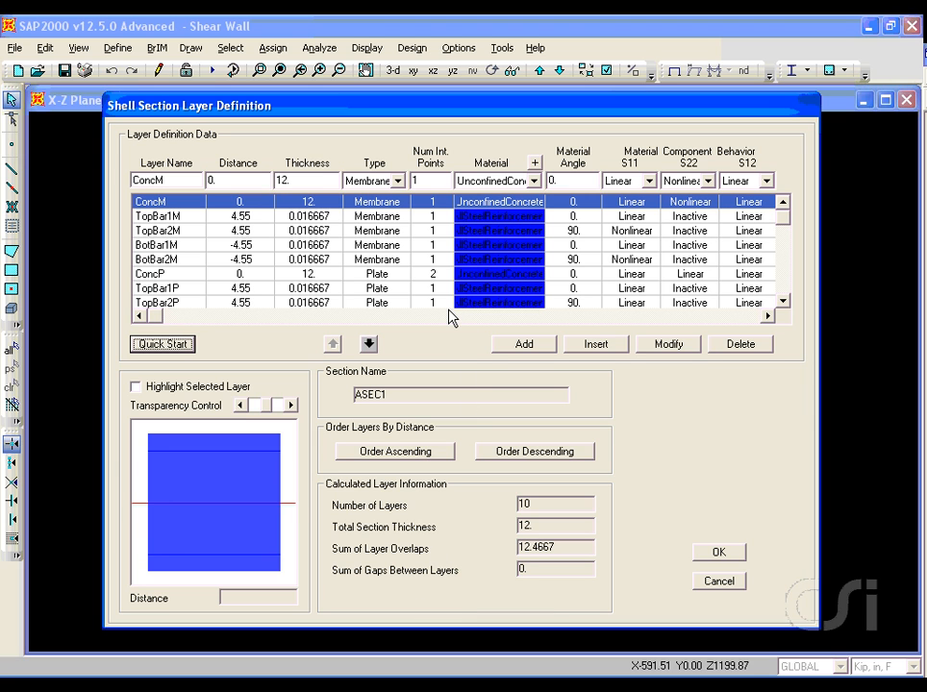
# Step: Review the generated layers and delete the direction 1 membrane rebar layers TopBar1M and BotBar1M
pyautogui.click(782, 304)
pyautogui.click(782, 304)
pyautogui.click(781, 304)
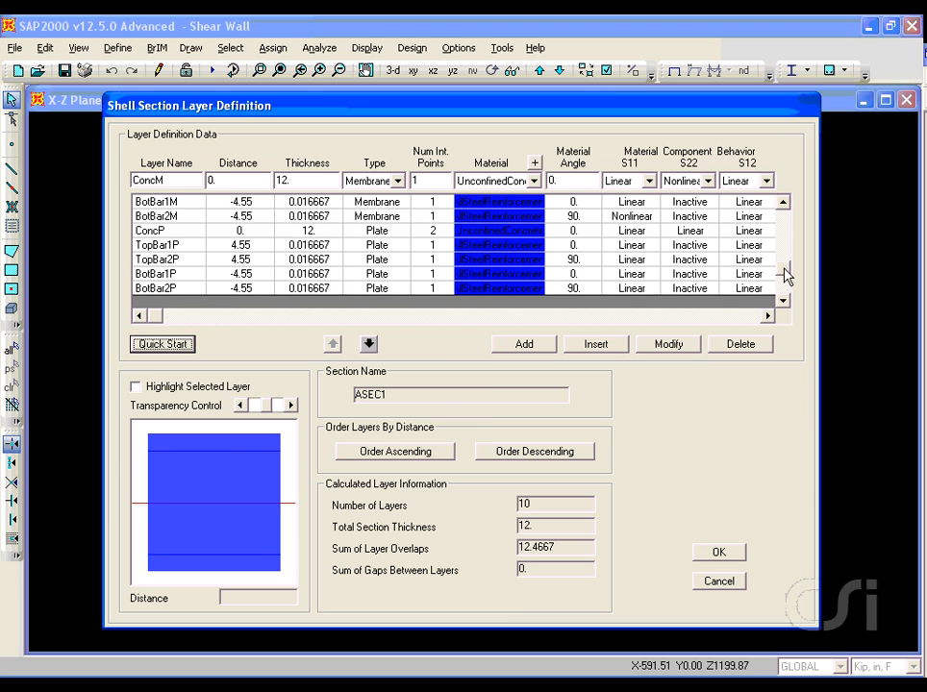
pyautogui.click(784, 203)
pyautogui.click(784, 203)
pyautogui.click(784, 203)
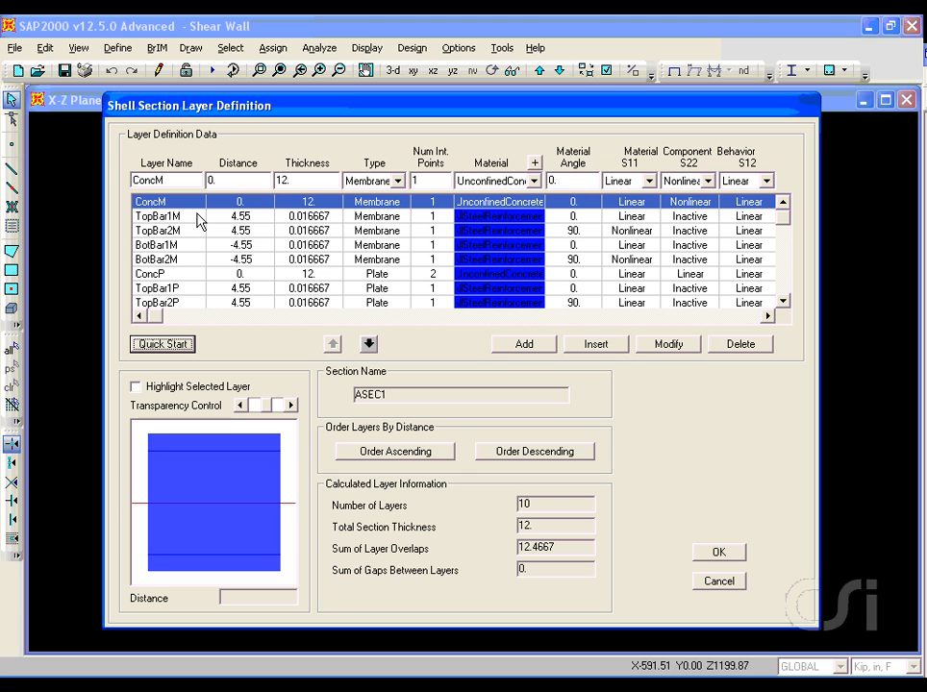
pyautogui.click(164, 216)
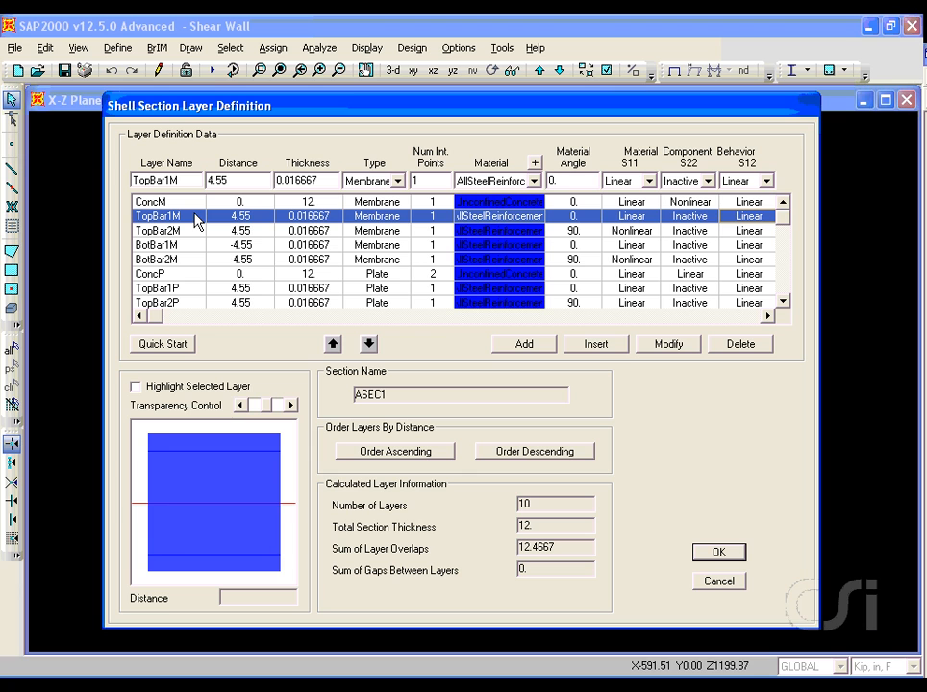
pyautogui.click(738, 346)
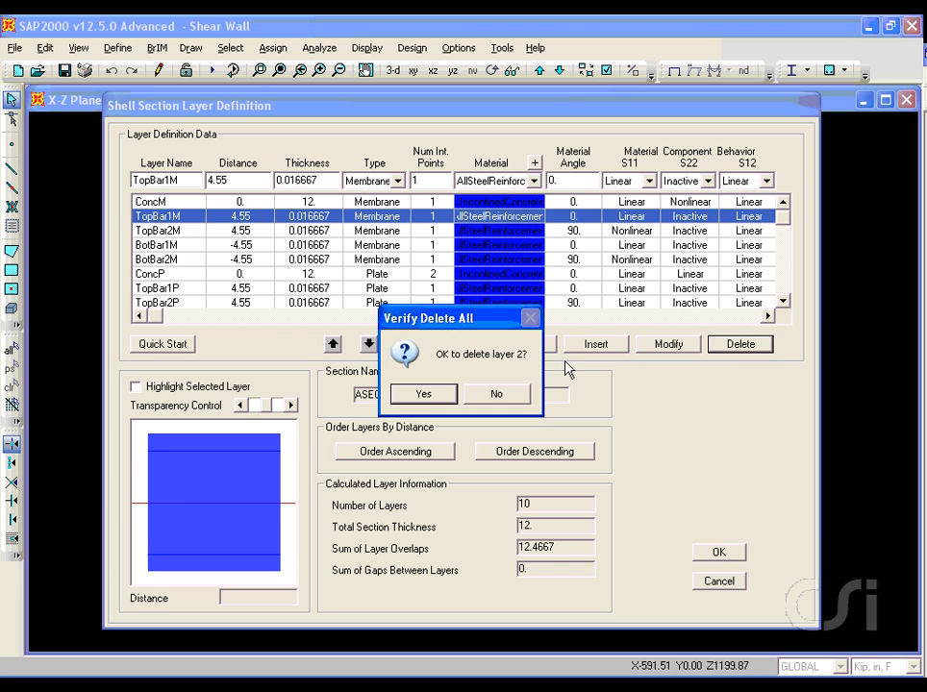
pyautogui.click(421, 392)
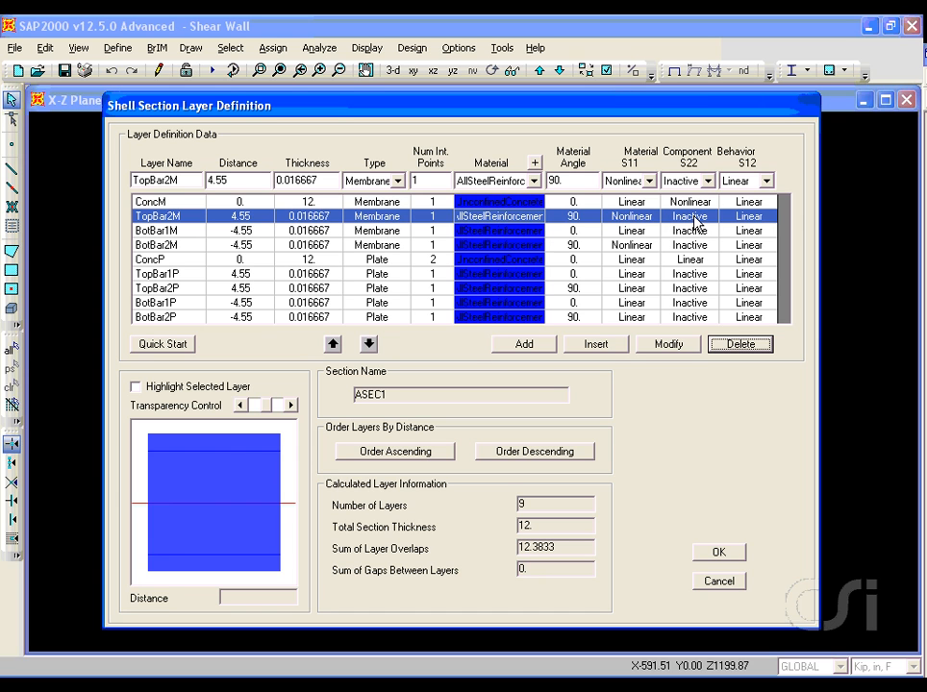
pyautogui.click(189, 236)
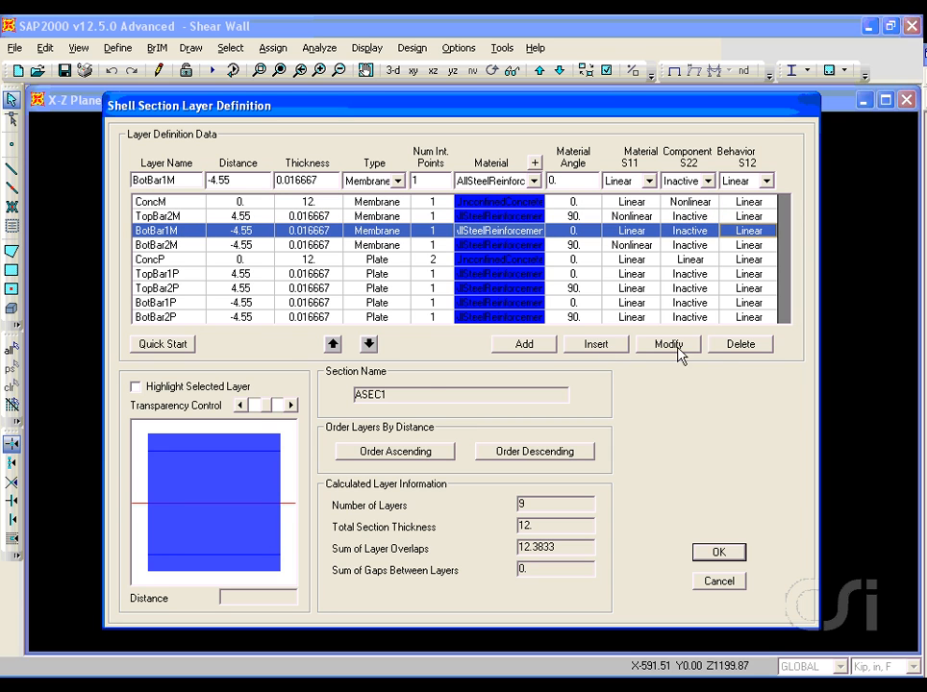
pyautogui.click(736, 345)
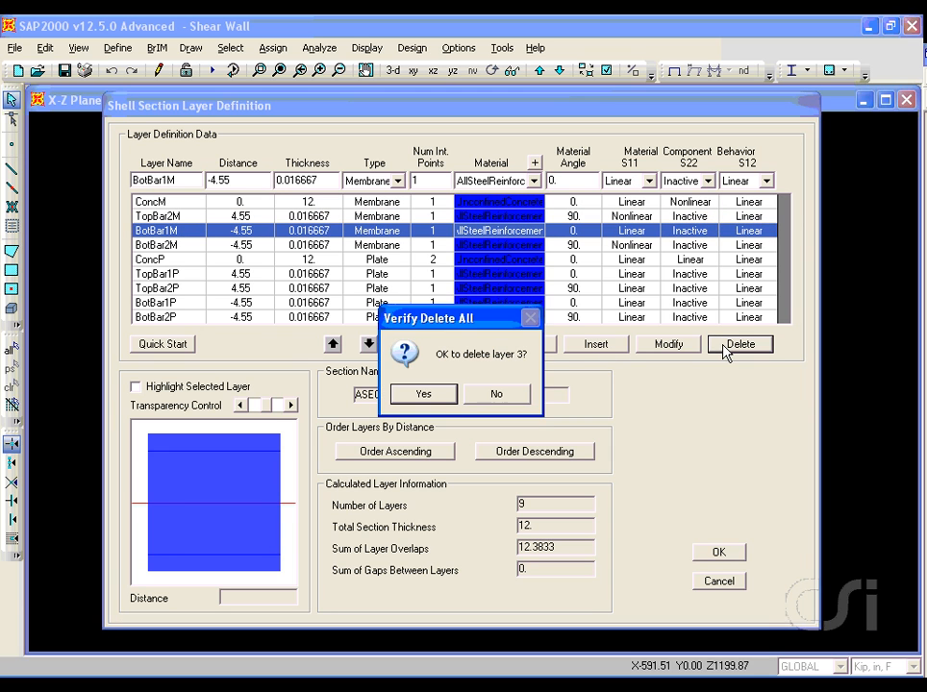
pyautogui.click(423, 396)
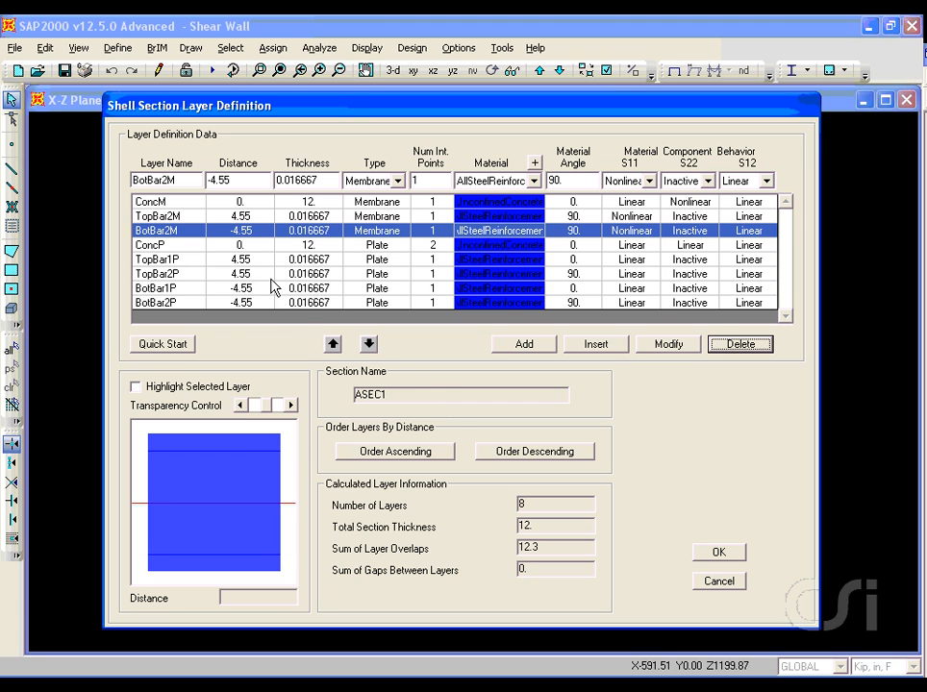
# Step: Set the thickness of the ConcP plate layer to 7.5
pyautogui.click(182, 246)
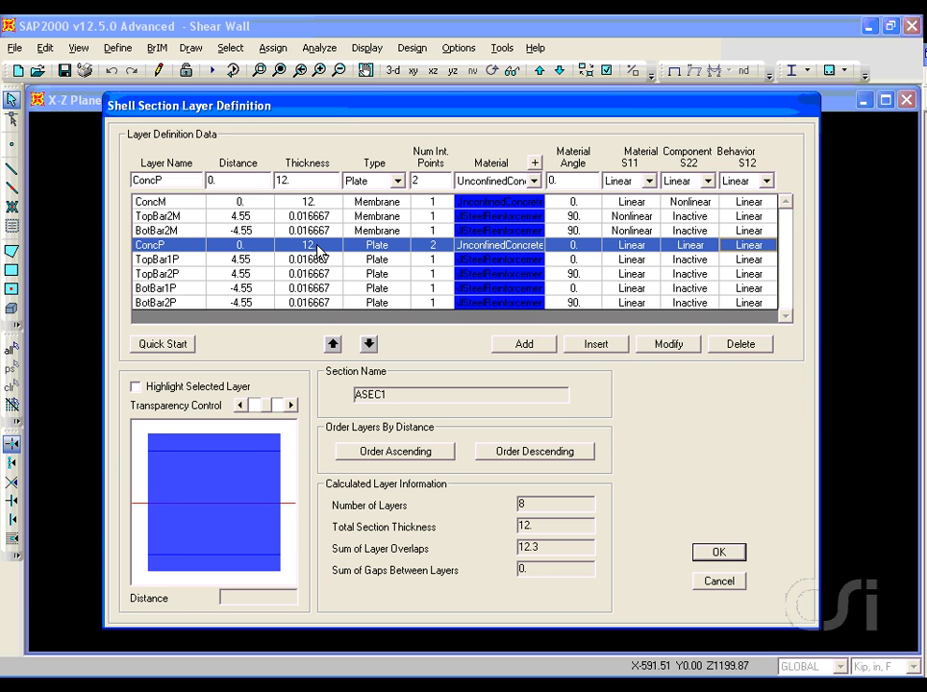
pyautogui.doubleClick(292, 181)
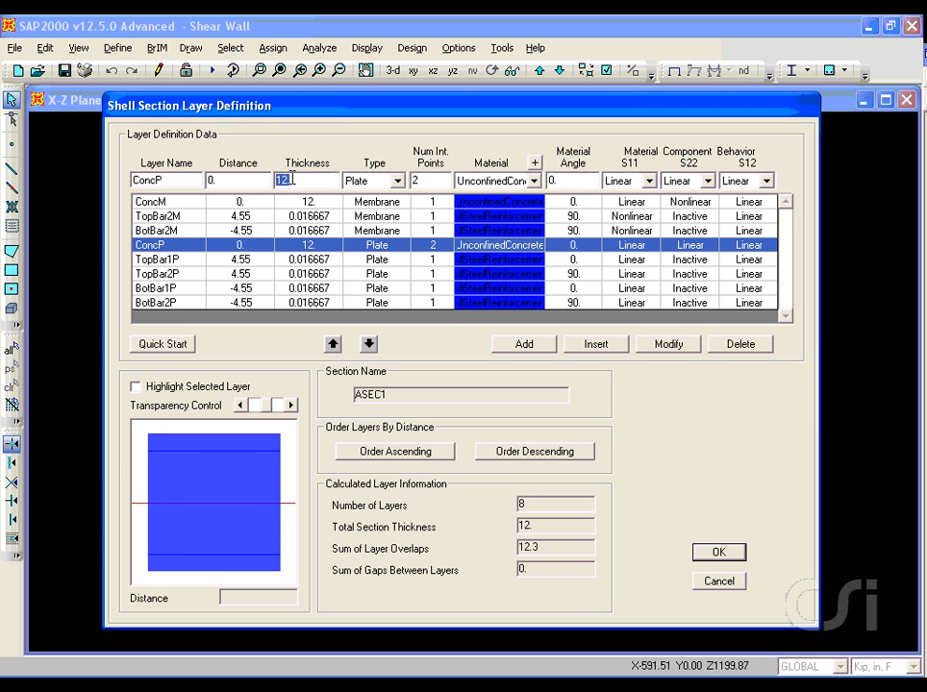
pyautogui.write('7.')
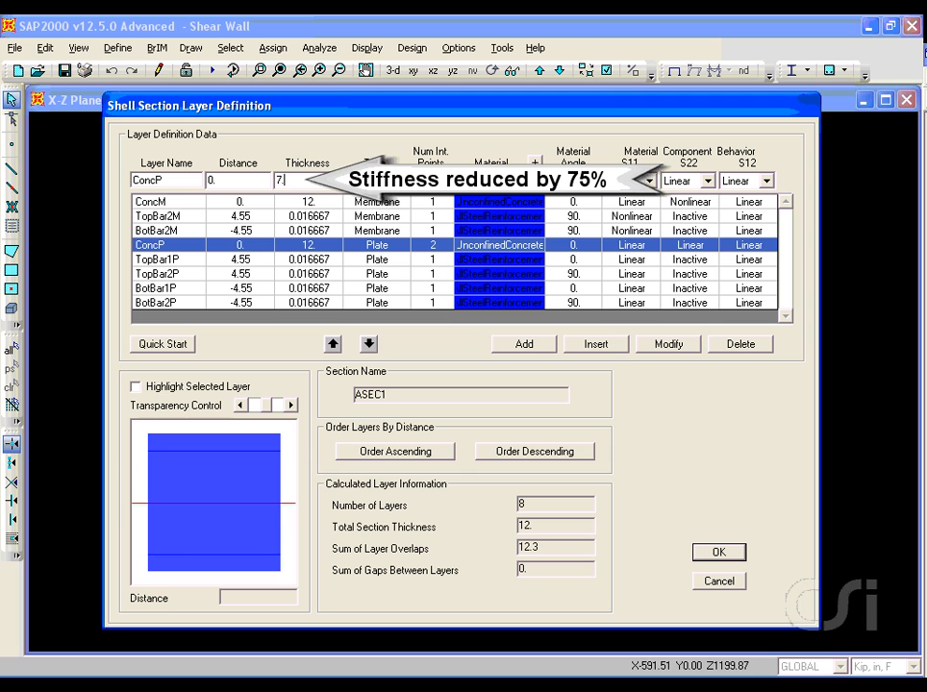
pyautogui.write('5')
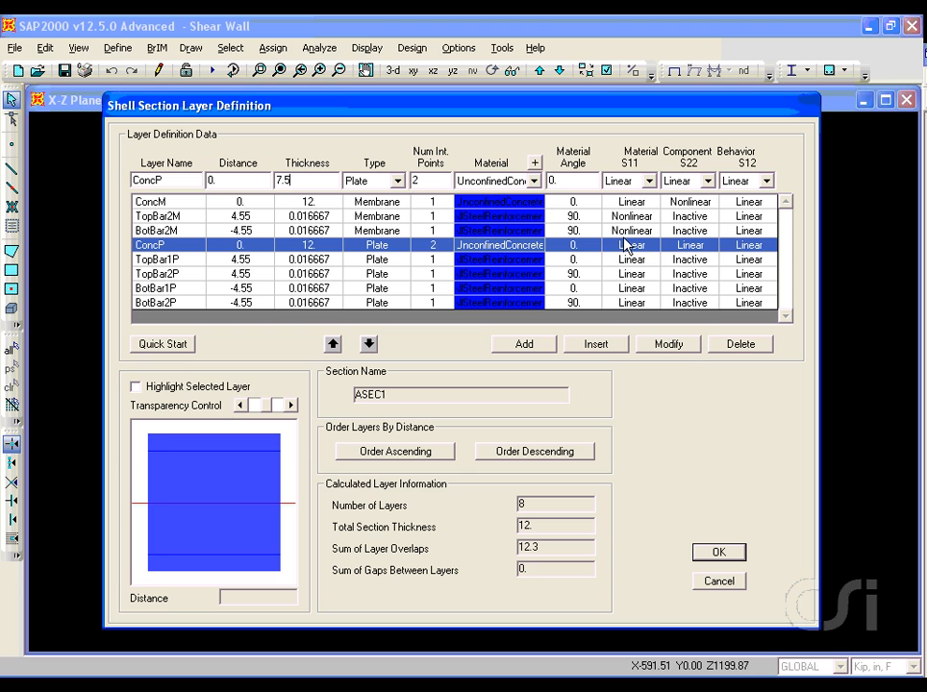
pyautogui.click(670, 345)
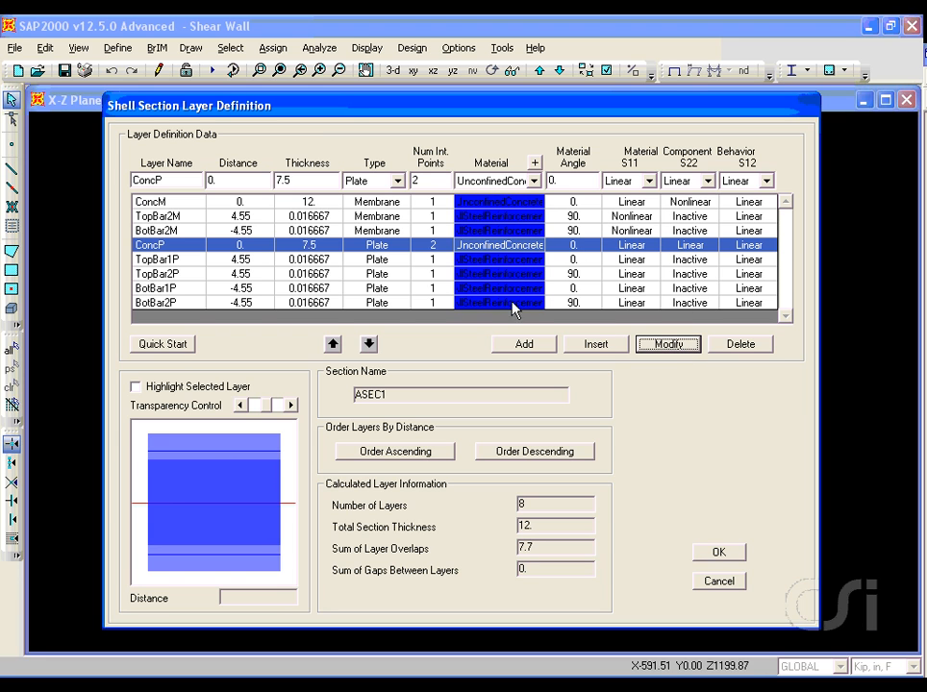
# Step: Delete the plate rebar layers TopBar1P, TopBar2P, BotBar1P and BotBar2P from the section
pyautogui.click(191, 260)
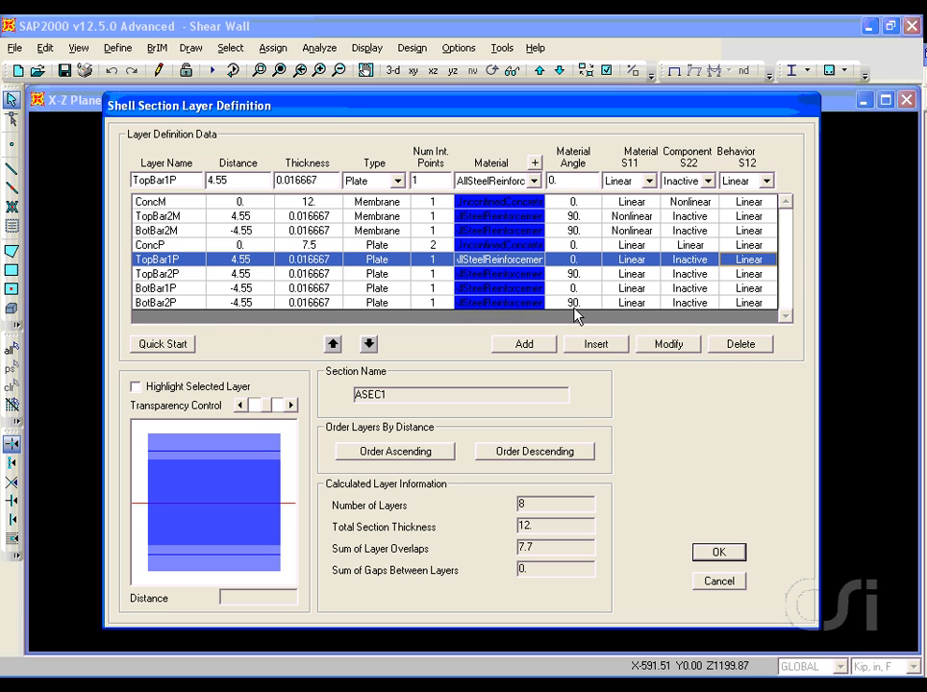
pyautogui.click(741, 346)
pyautogui.click(429, 397)
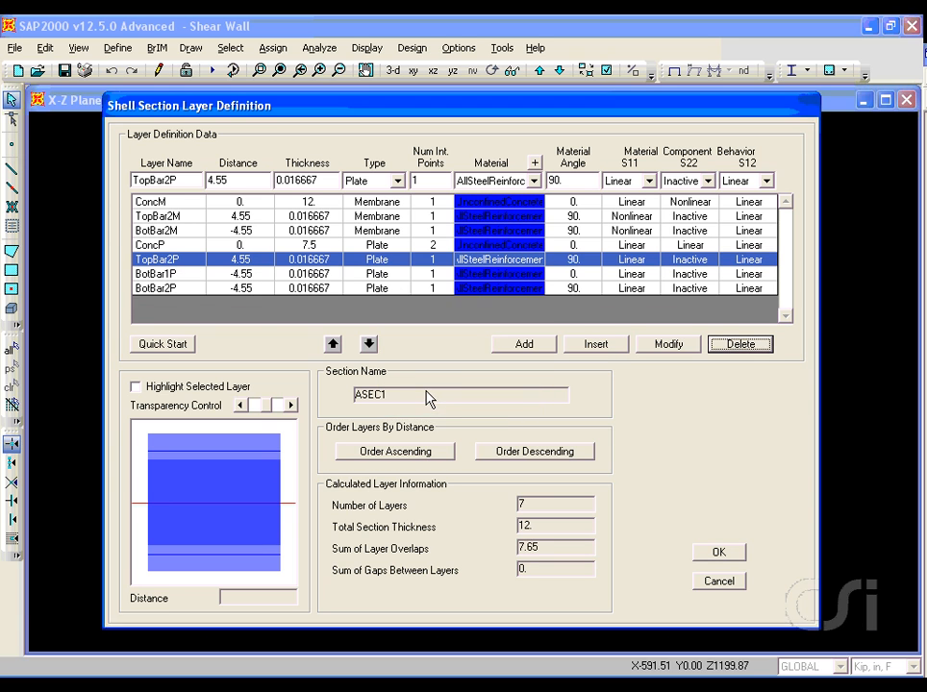
pyautogui.click(741, 346)
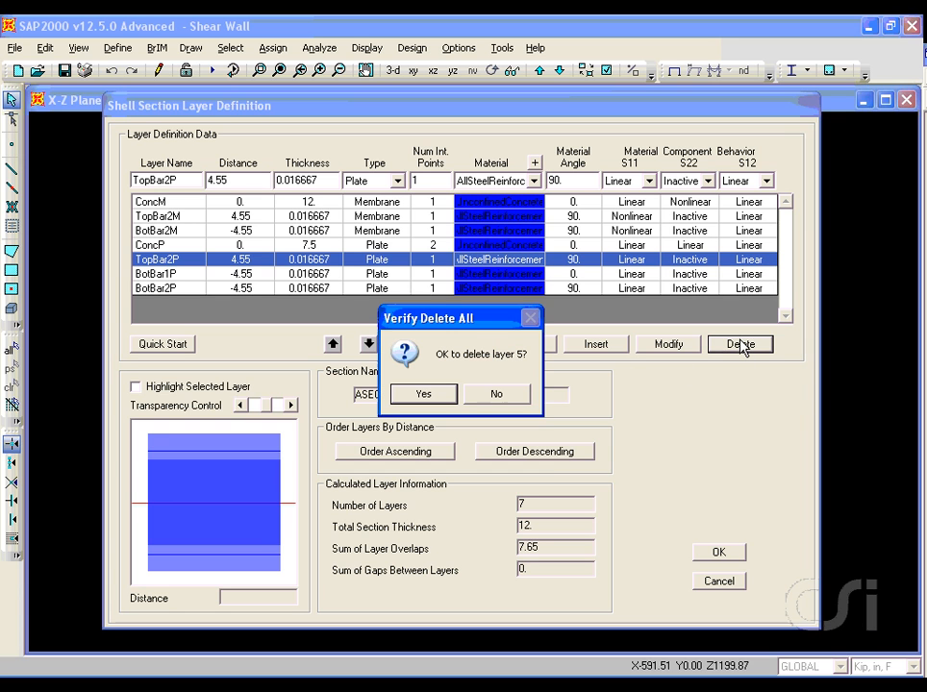
pyautogui.click(429, 395)
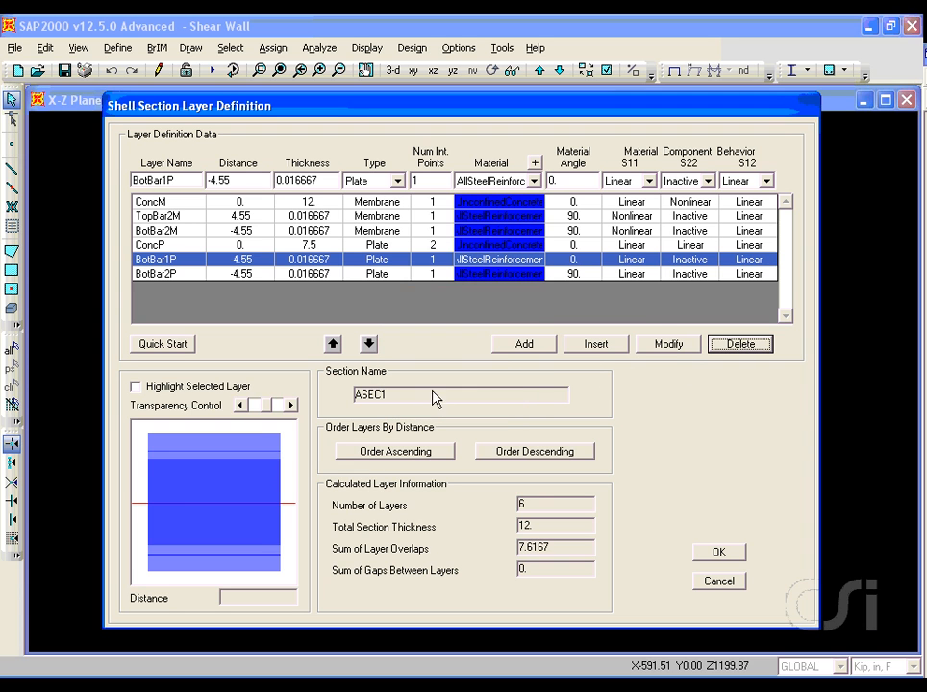
pyautogui.click(741, 347)
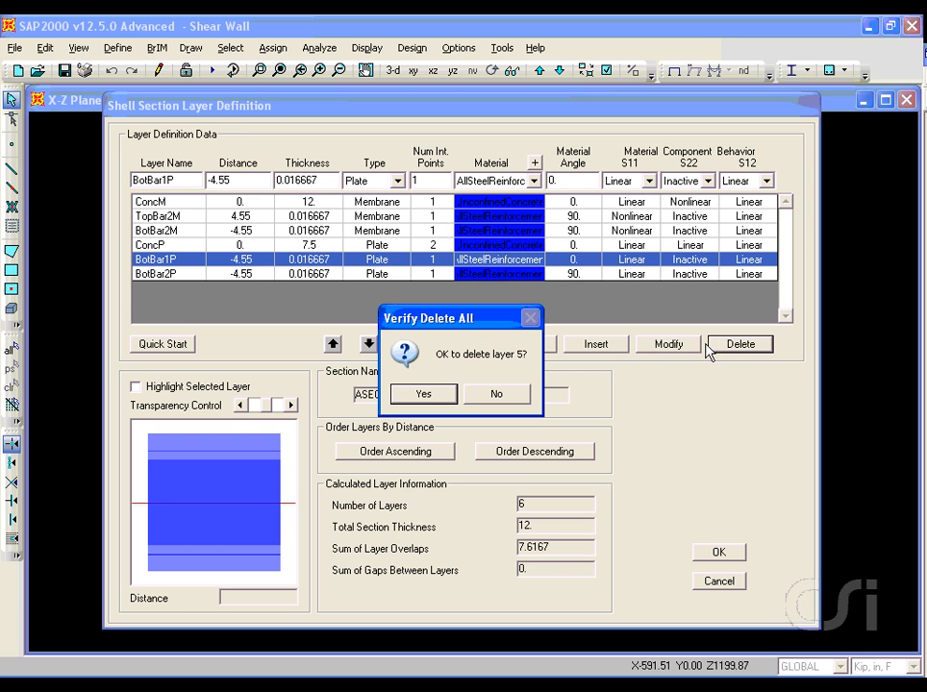
pyautogui.click(423, 395)
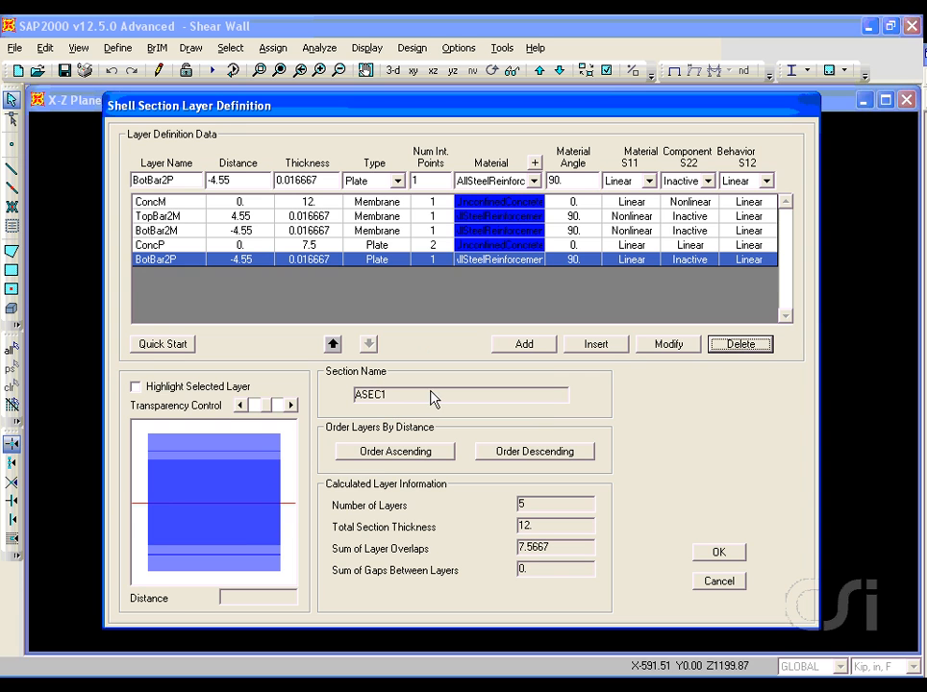
pyautogui.click(735, 345)
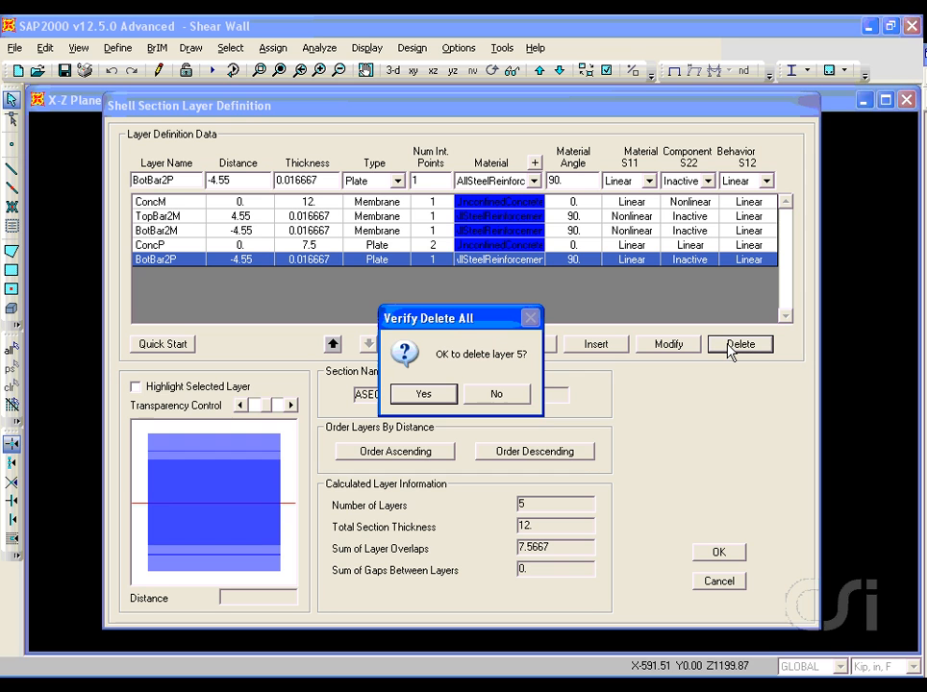
pyautogui.click(454, 397)
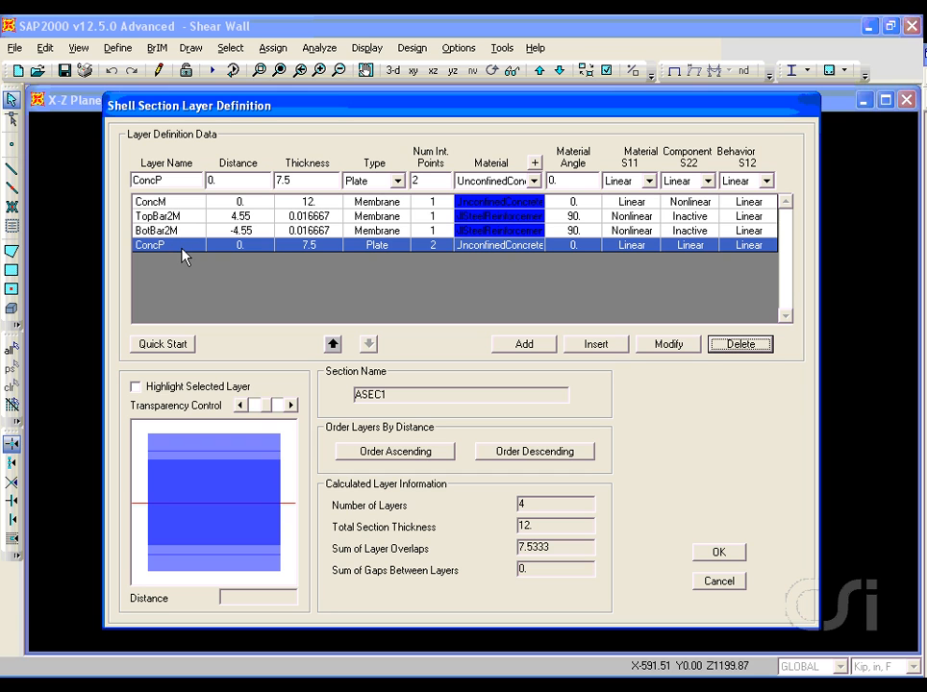
# Step: Accept the layer definition and save the .3%unconfined shell section
pyautogui.moveTo(296, 447)
pyautogui.click(716, 554)
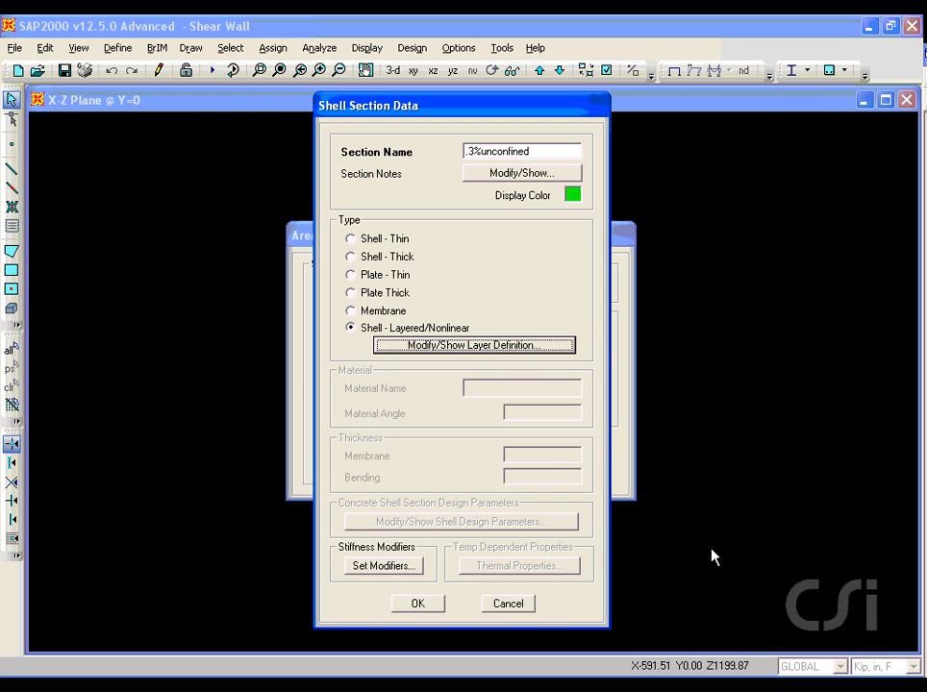
pyautogui.click(421, 605)
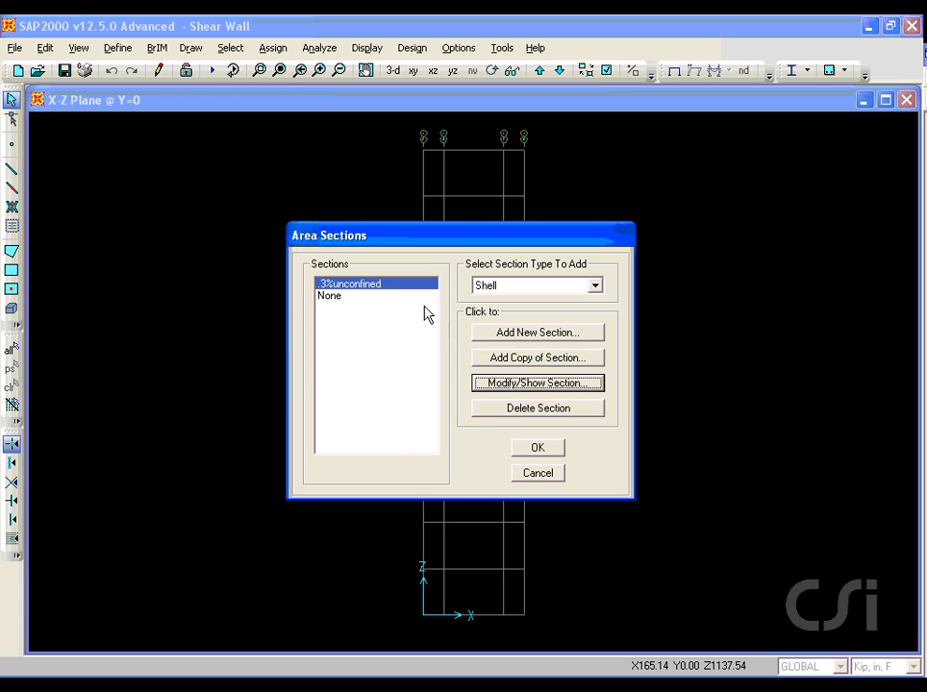
# Step: Copy the .3%unconfined section, name the copy .4%unconfined and open its layer definition
pyautogui.click(526, 360)
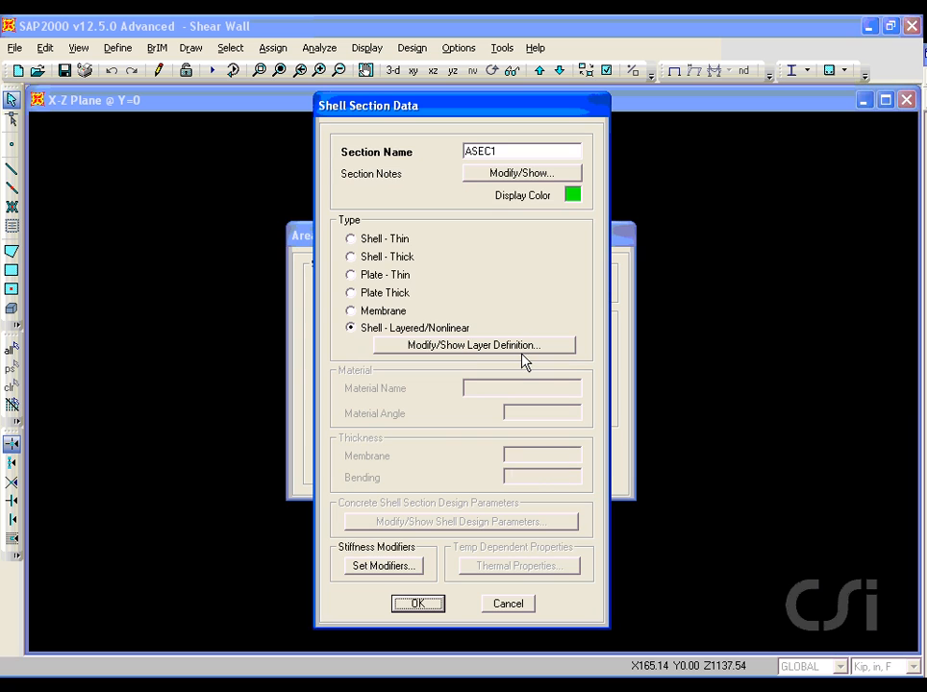
pyautogui.doubleClick(507, 149)
pyautogui.write('.4%')
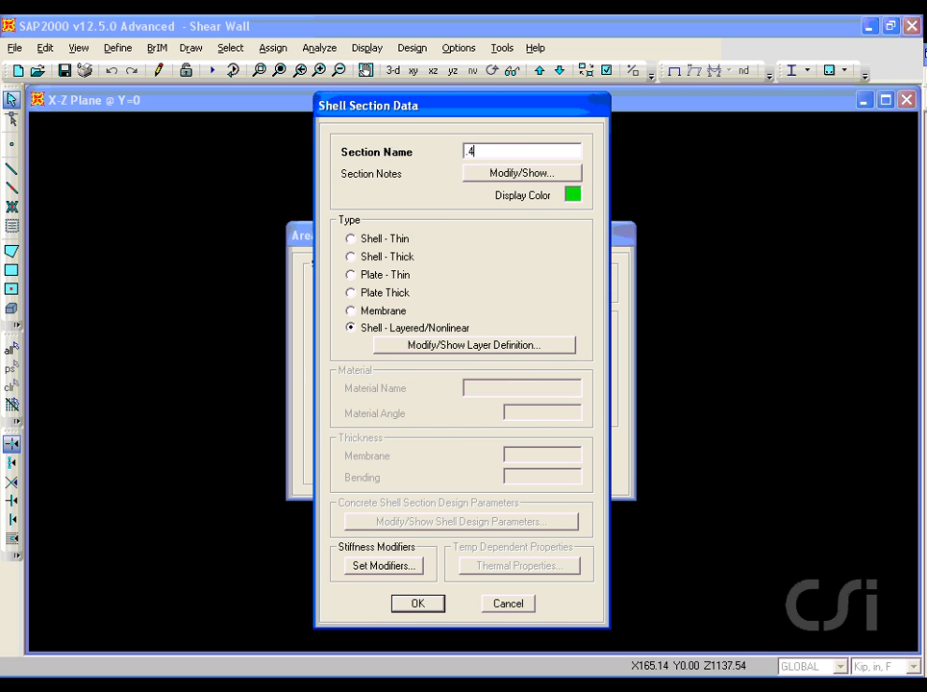
pyautogui.write('unconfined')
pyautogui.click(434, 352)
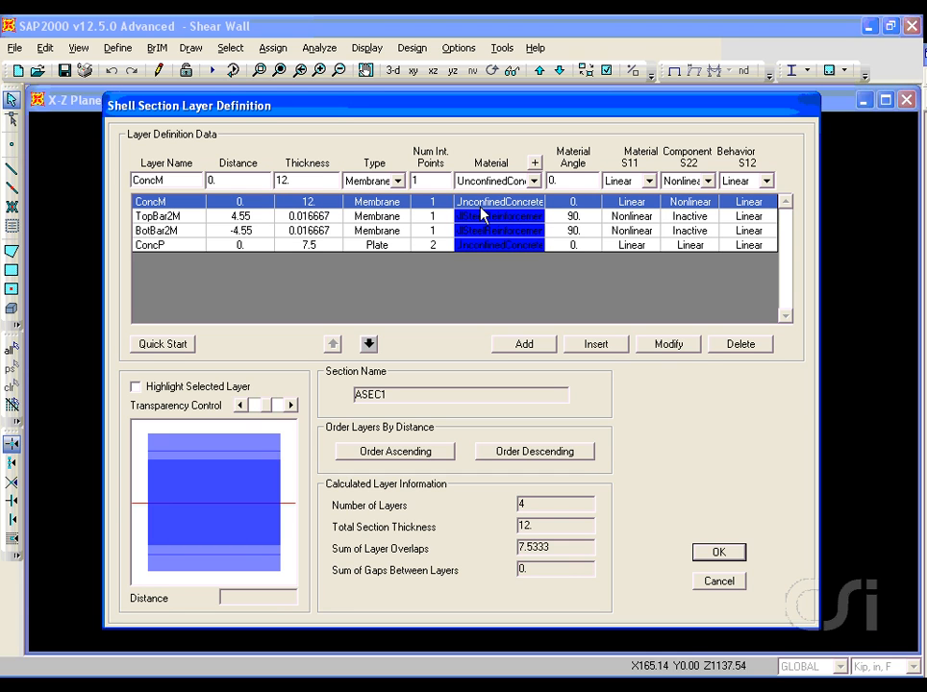
# Step: Set the thickness of the TopBar2M membrane layer to 0.02583
pyautogui.click(332, 220)
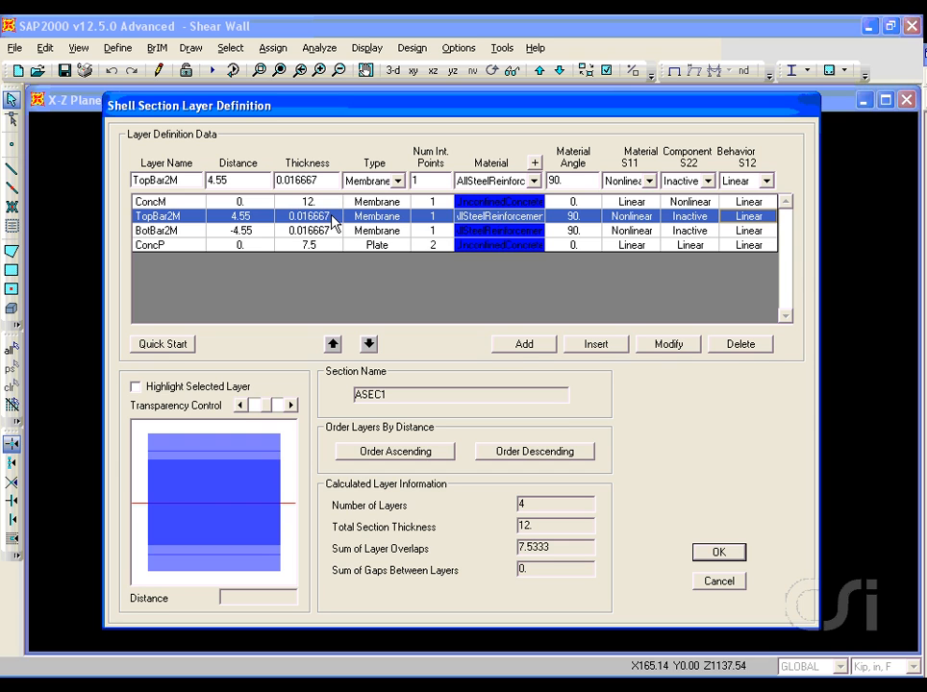
pyautogui.doubleClick(291, 180)
pyautogui.moveTo(290, 180); pyautogui.dragTo(329, 178)
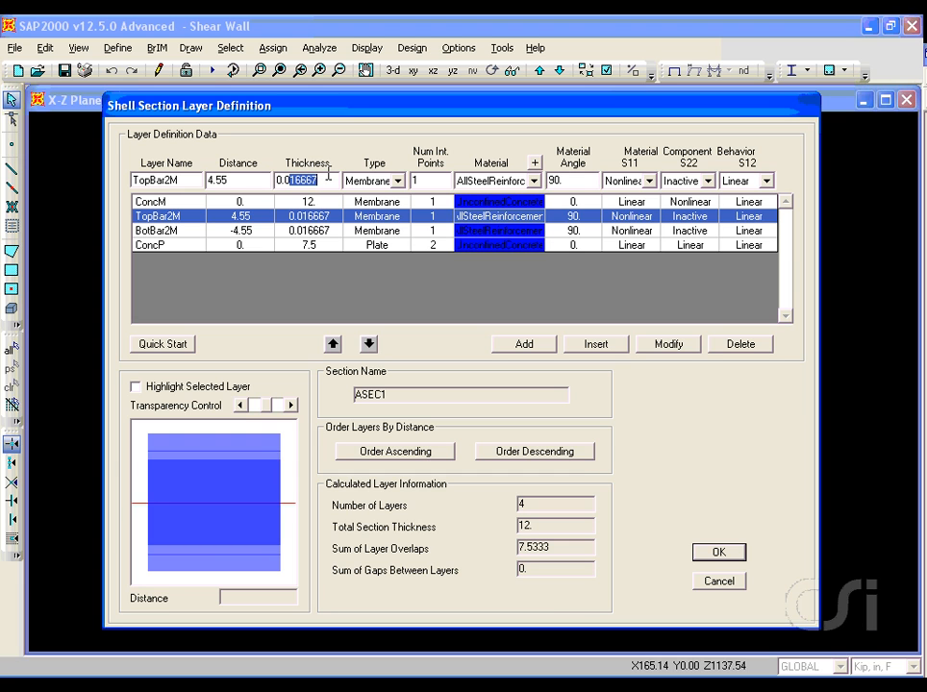
pyautogui.write('2583')
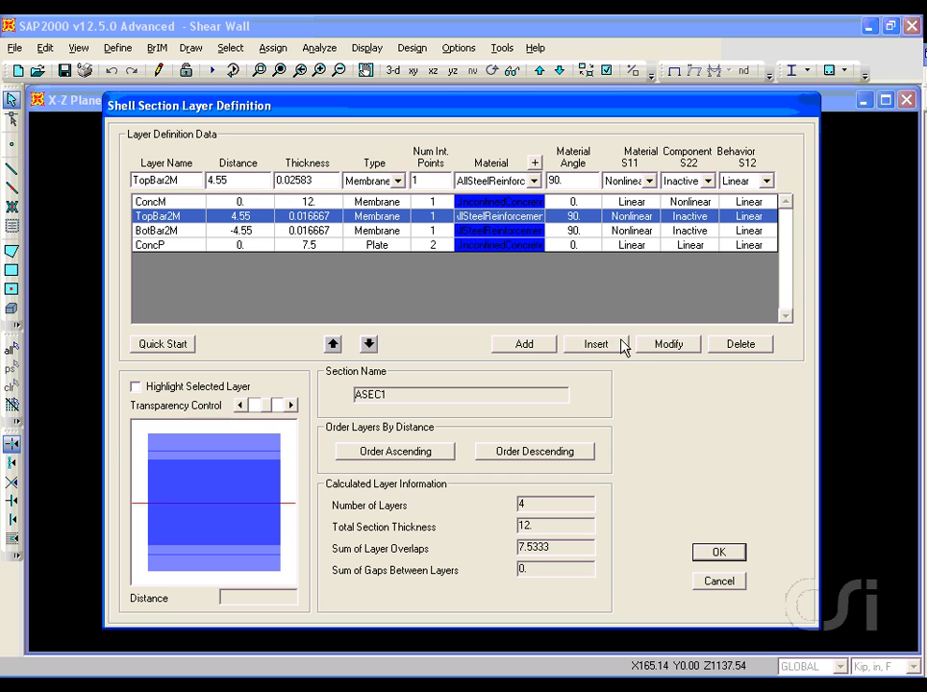
pyautogui.click(660, 350)
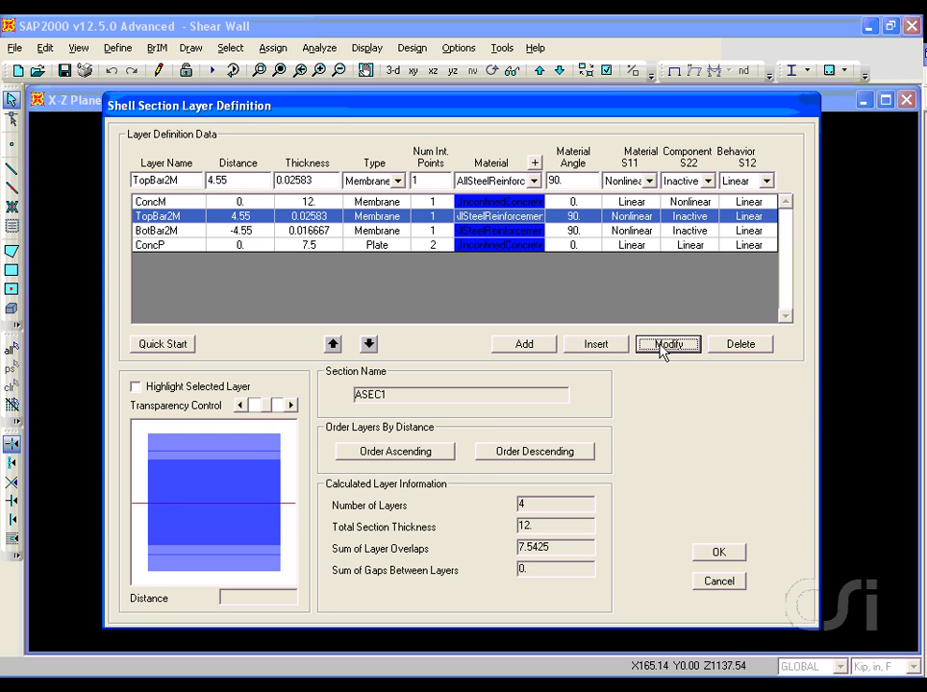
# Step: Set the thickness of the BotBar2M membrane layer to 0.02583 and save the .4%unconfined section
pyautogui.click(322, 231)
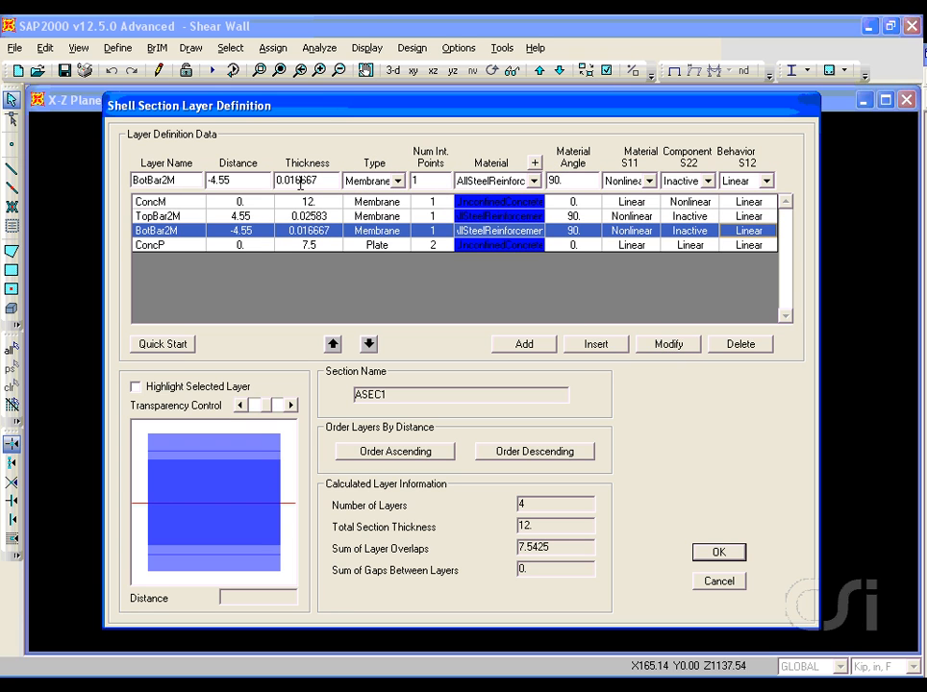
pyautogui.doubleClick(301, 183)
pyautogui.moveTo(289, 181); pyautogui.dragTo(338, 181)
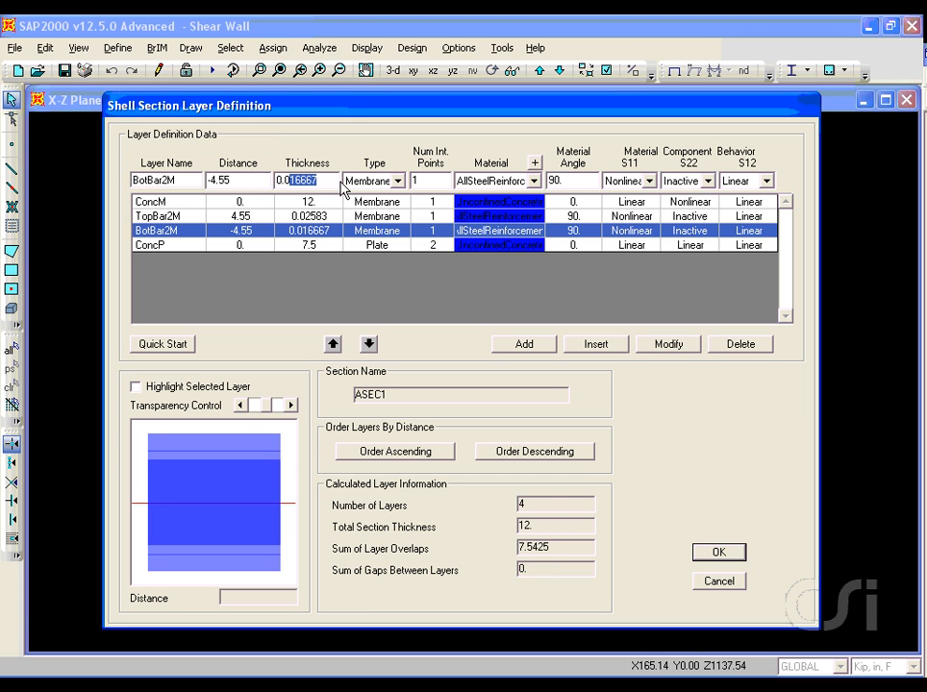
pyautogui.write('2583')
pyautogui.click(662, 345)
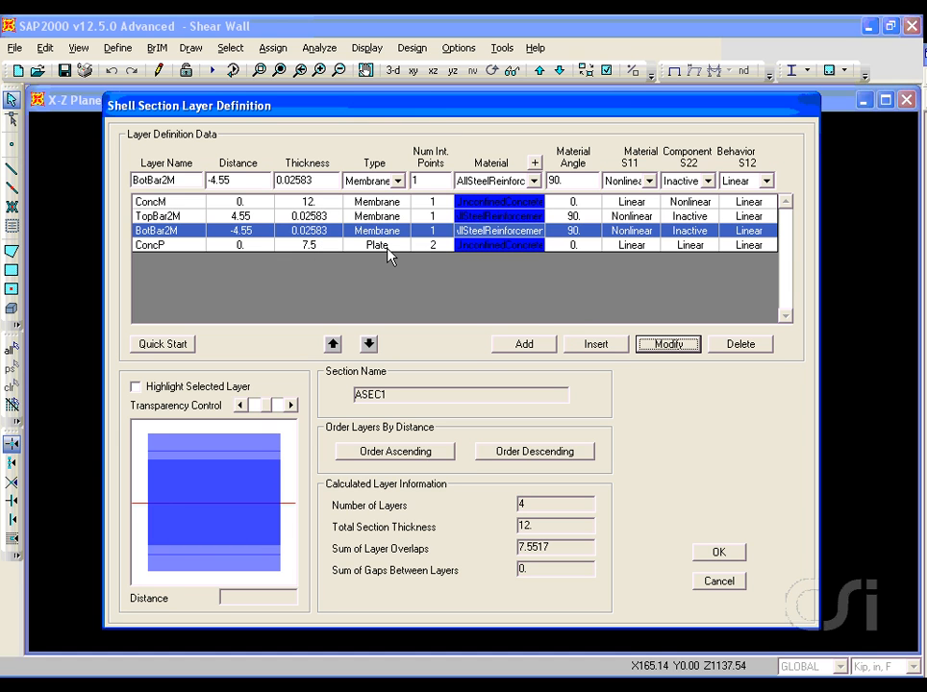
pyautogui.click(713, 555)
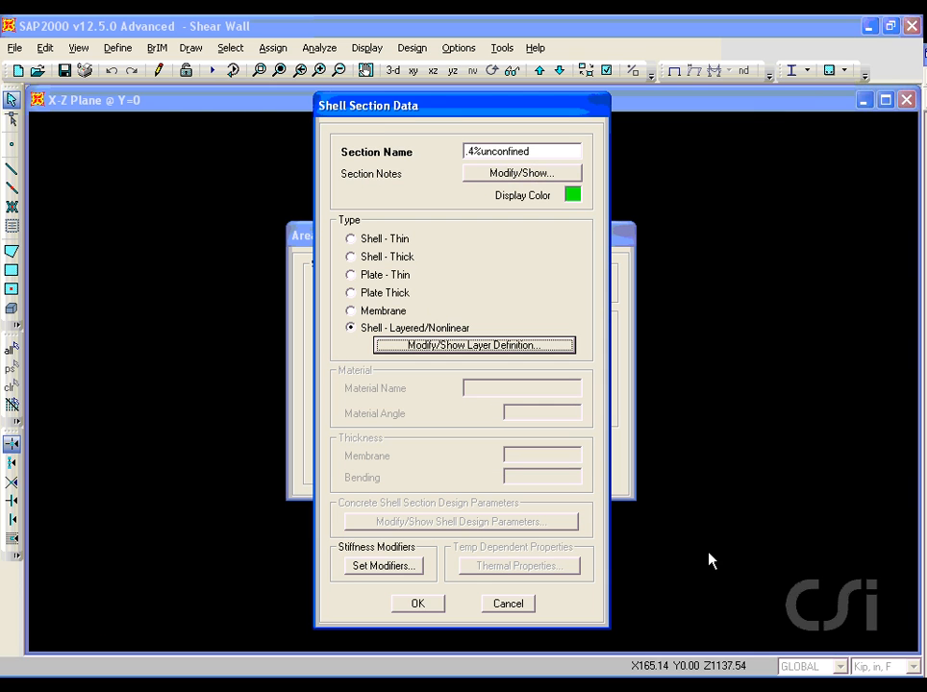
pyautogui.click(425, 605)
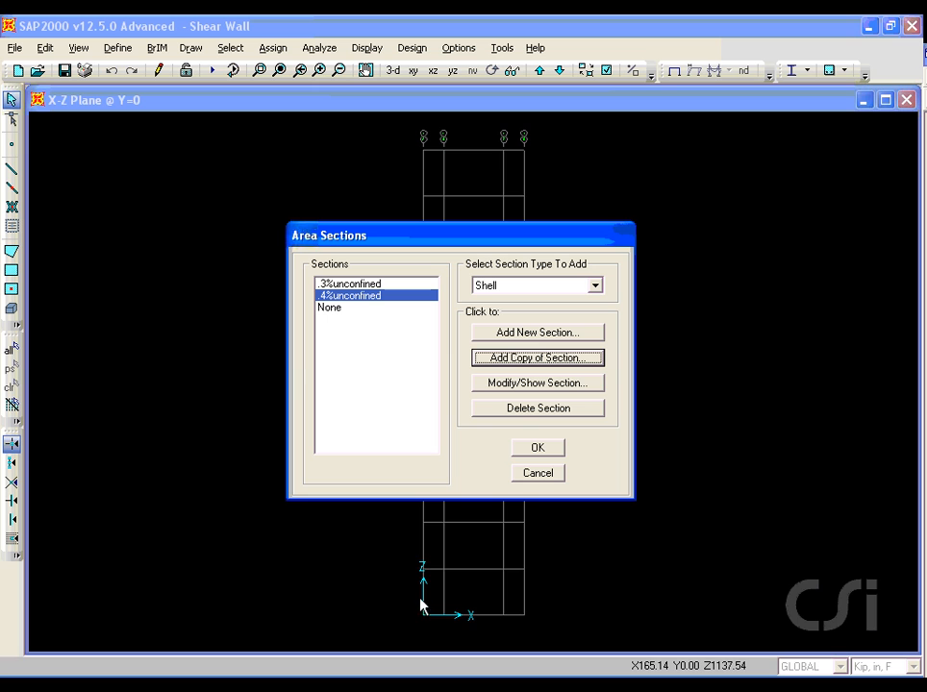
# Step: Copy the .3%unconfined section, name the copy 3%confined and open its layer definition
pyautogui.click(366, 285)
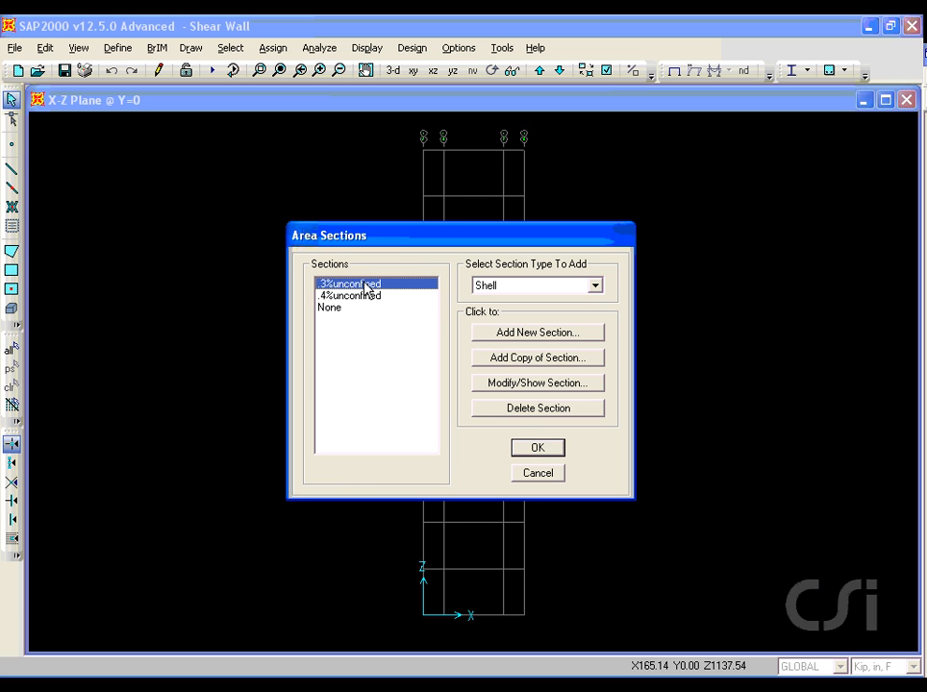
pyautogui.click(534, 363)
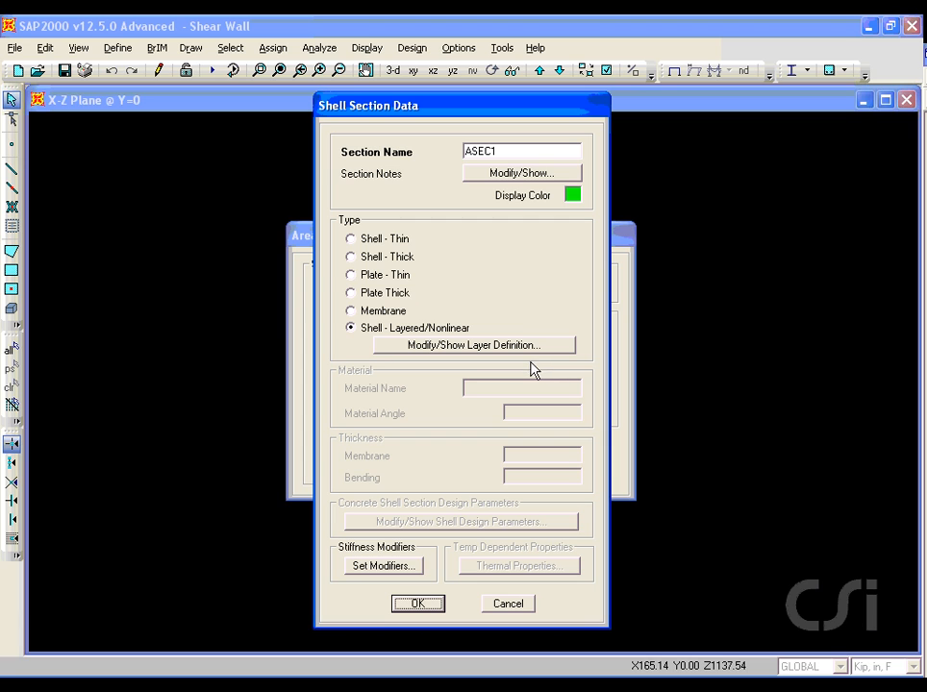
pyautogui.doubleClick(510, 151)
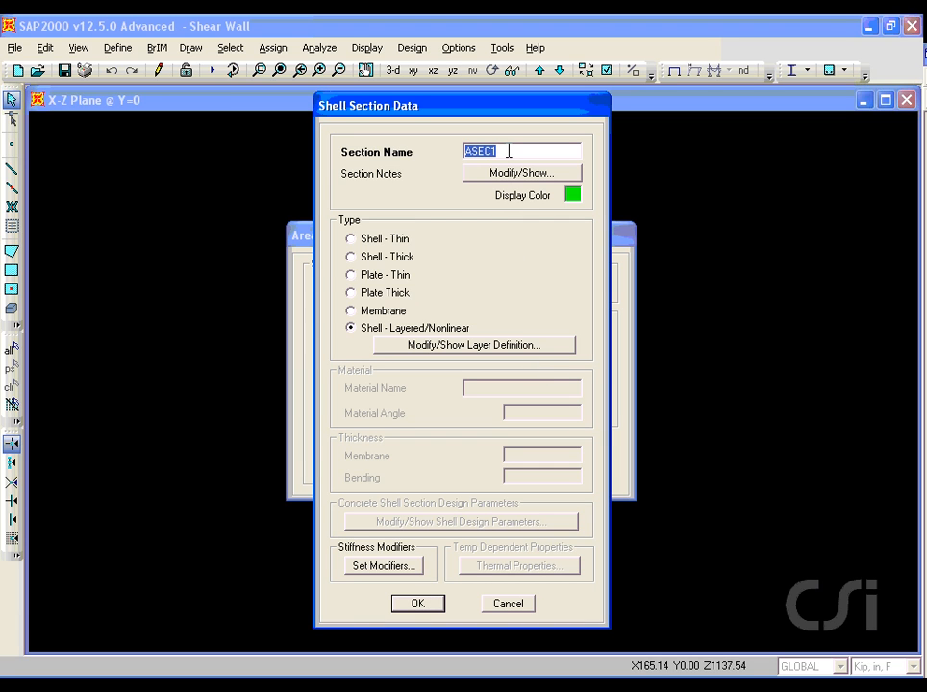
pyautogui.write('3%confined')
pyautogui.click(456, 346)
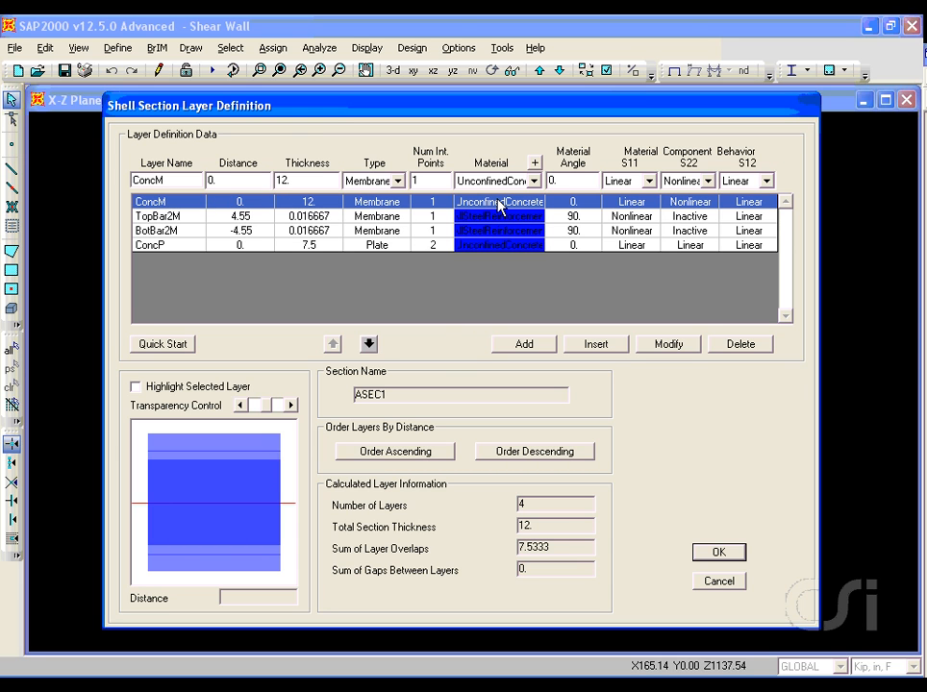
# Step: Change the material of the ConcM membrane layer to ConfinedConcrete
pyautogui.click(534, 181)
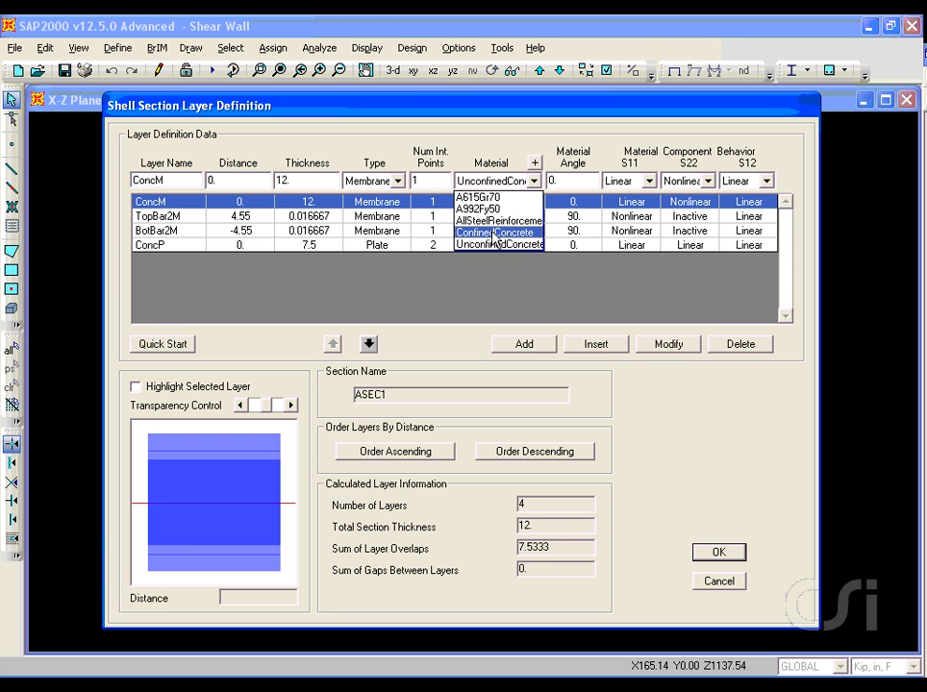
pyautogui.click(490, 233)
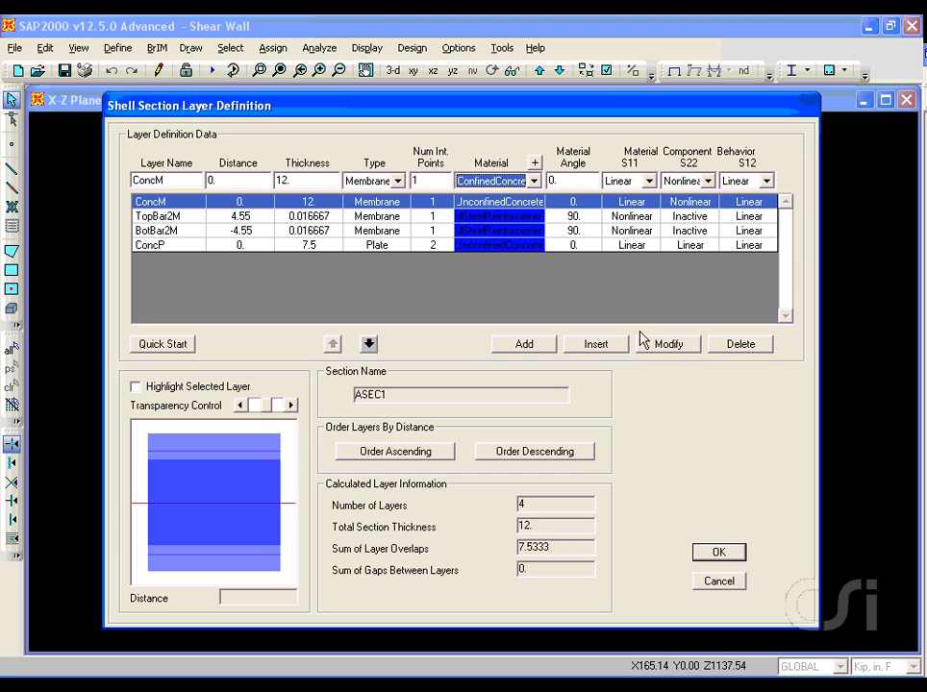
pyautogui.click(675, 349)
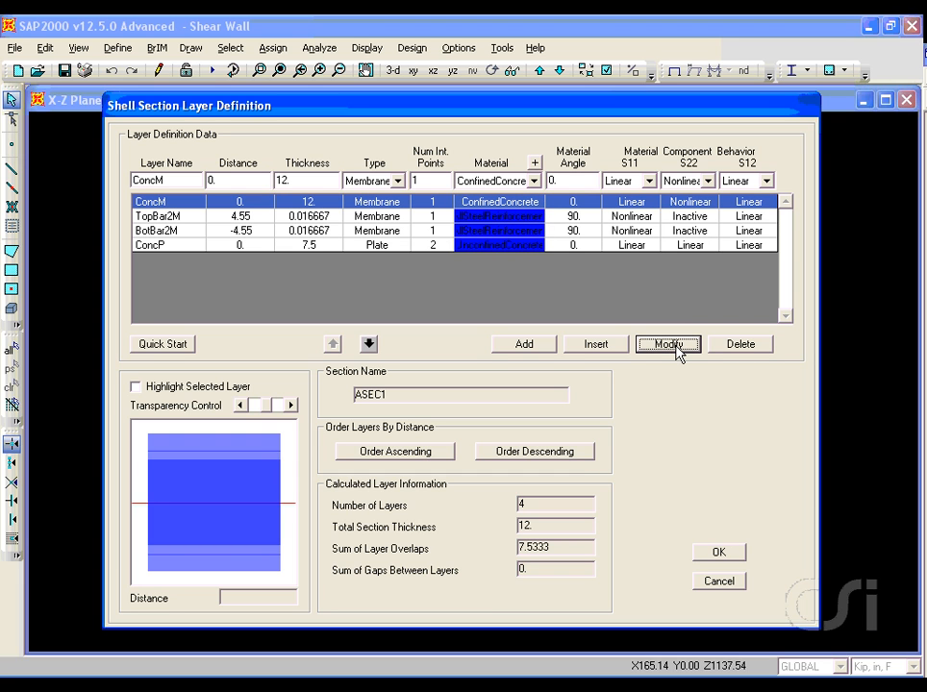
# Step: Set the thickness of the TopBar2M membrane layer to 0.1667
pyautogui.click(240, 217)
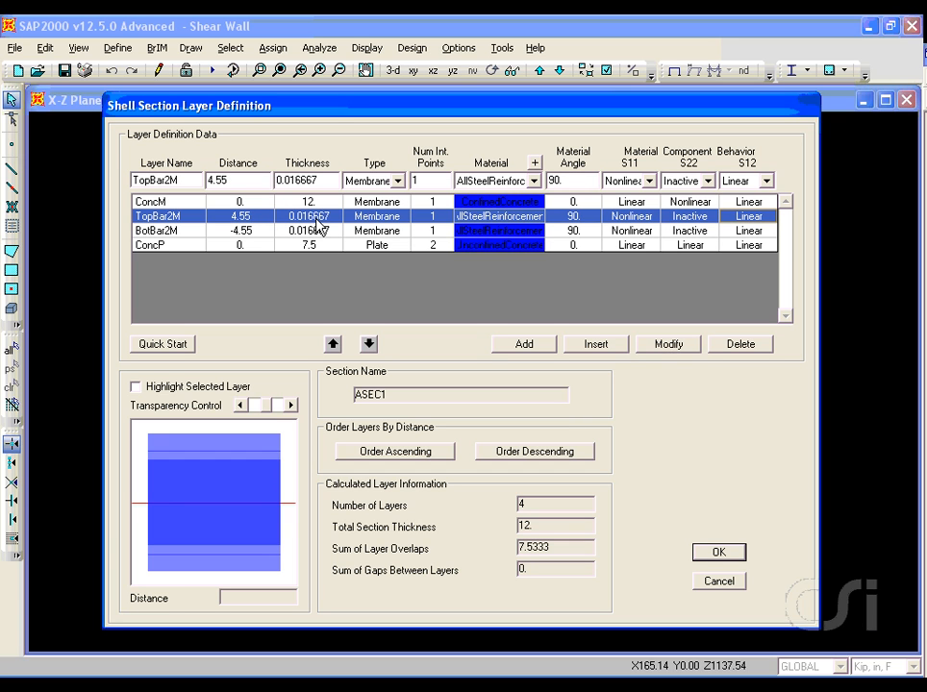
pyautogui.doubleClick(286, 179)
pyautogui.moveTo(286, 179); pyautogui.dragTo(344, 181)
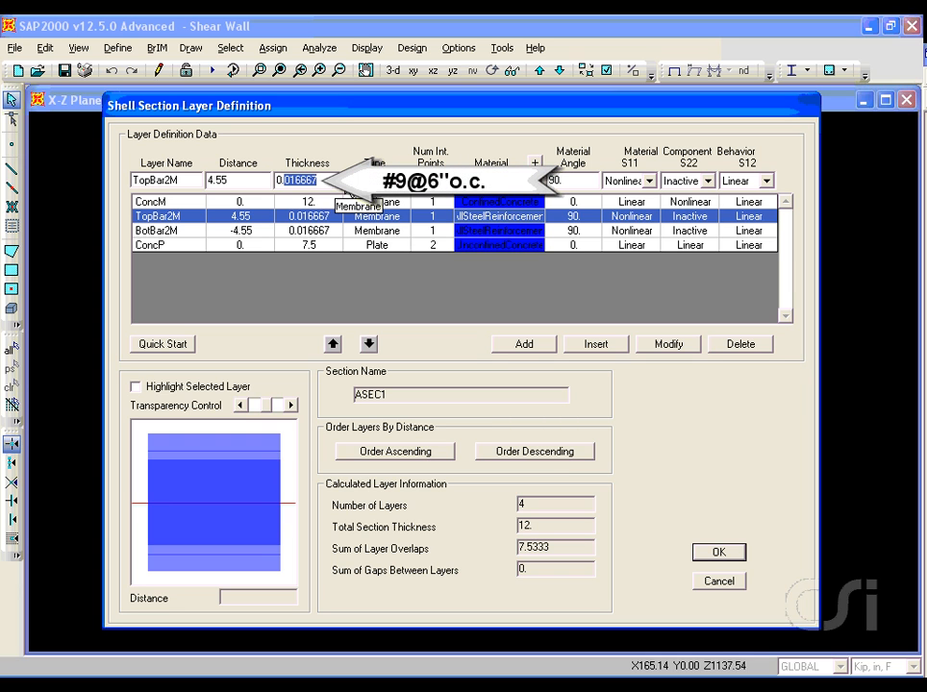
pyautogui.write('16')
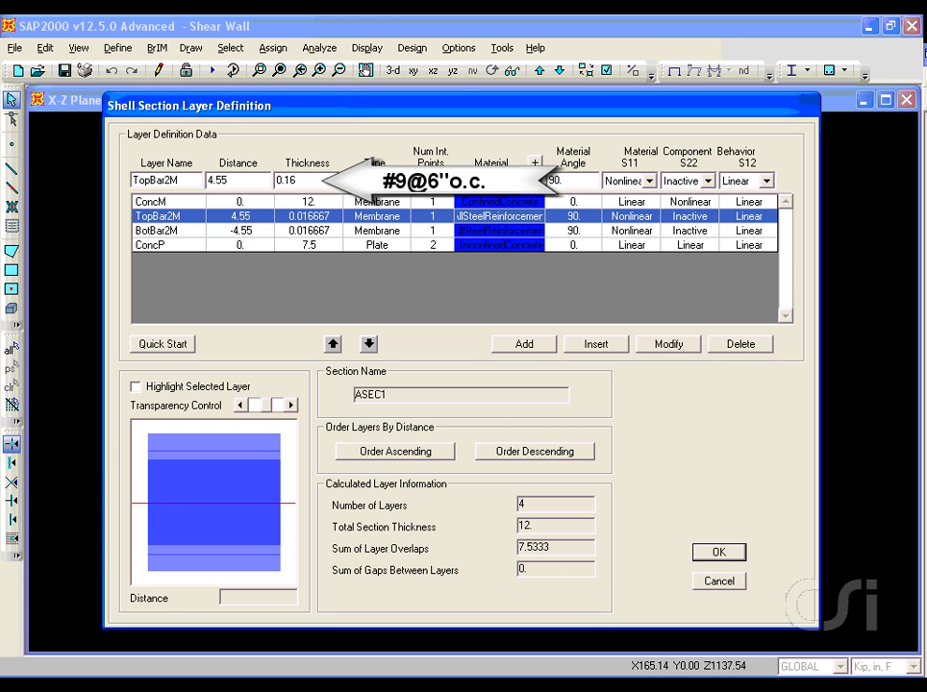
pyautogui.write('67')
pyautogui.click(669, 344)
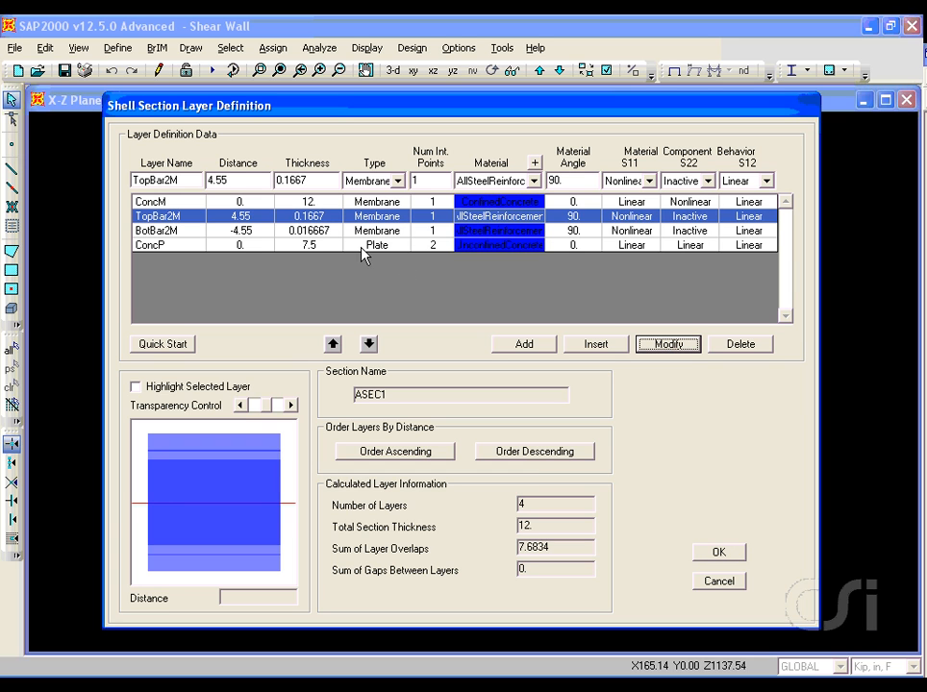
# Step: Set the thickness of the BotBar2M membrane layer to 0.1667
pyautogui.click(306, 231)
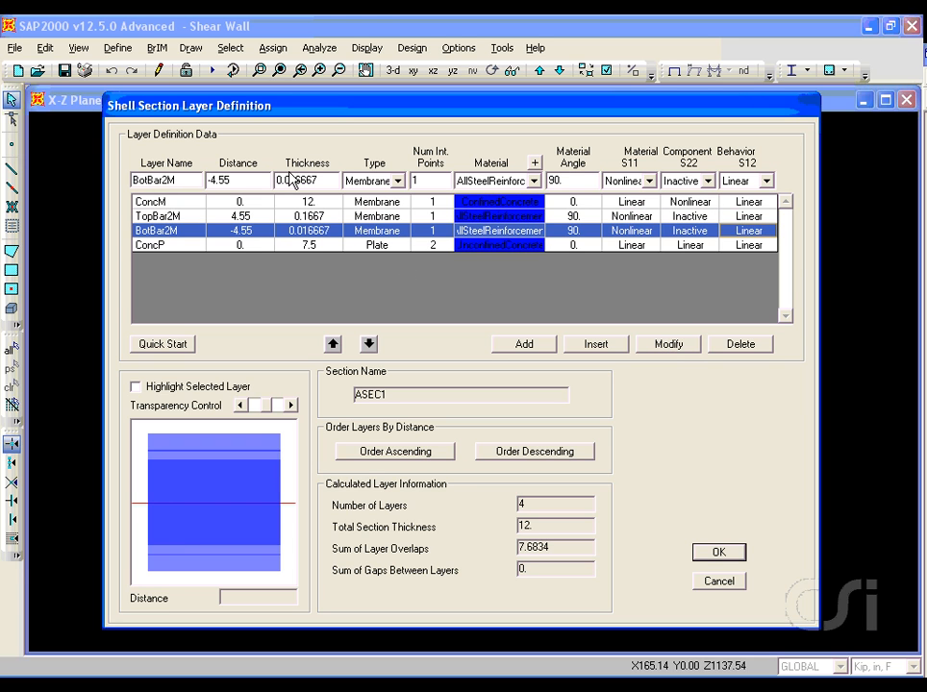
pyautogui.doubleClick(286, 180)
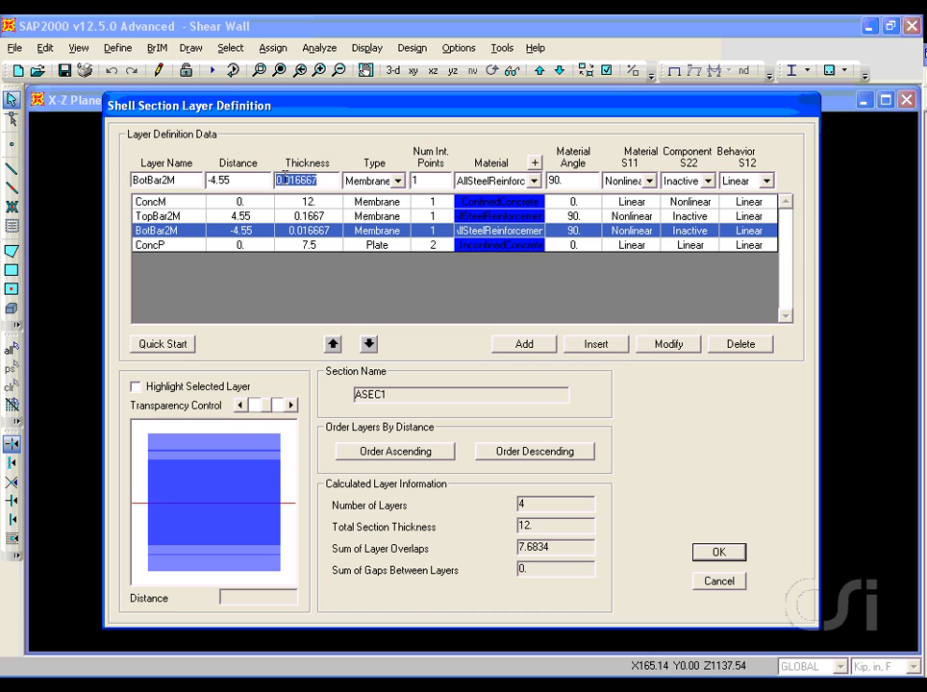
pyautogui.moveTo(285, 180); pyautogui.dragTo(361, 174)
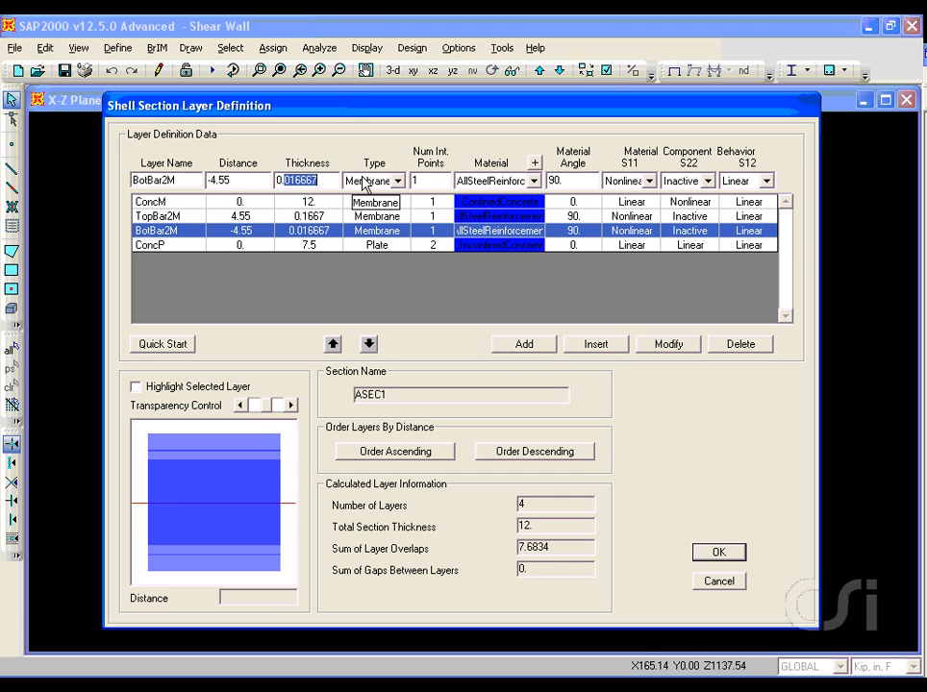
pyautogui.write('16')
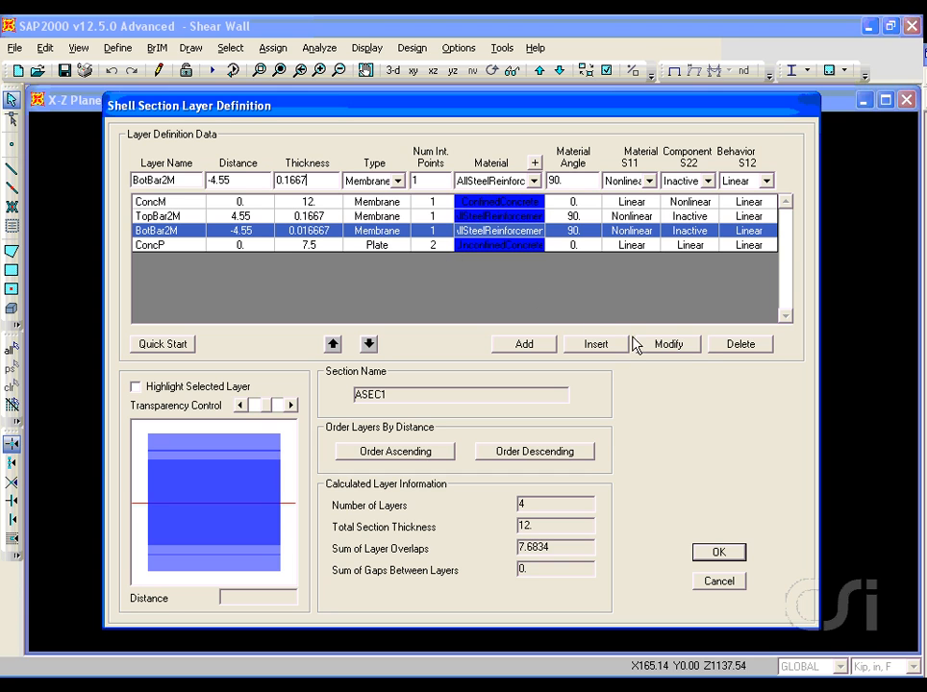
pyautogui.click(660, 349)
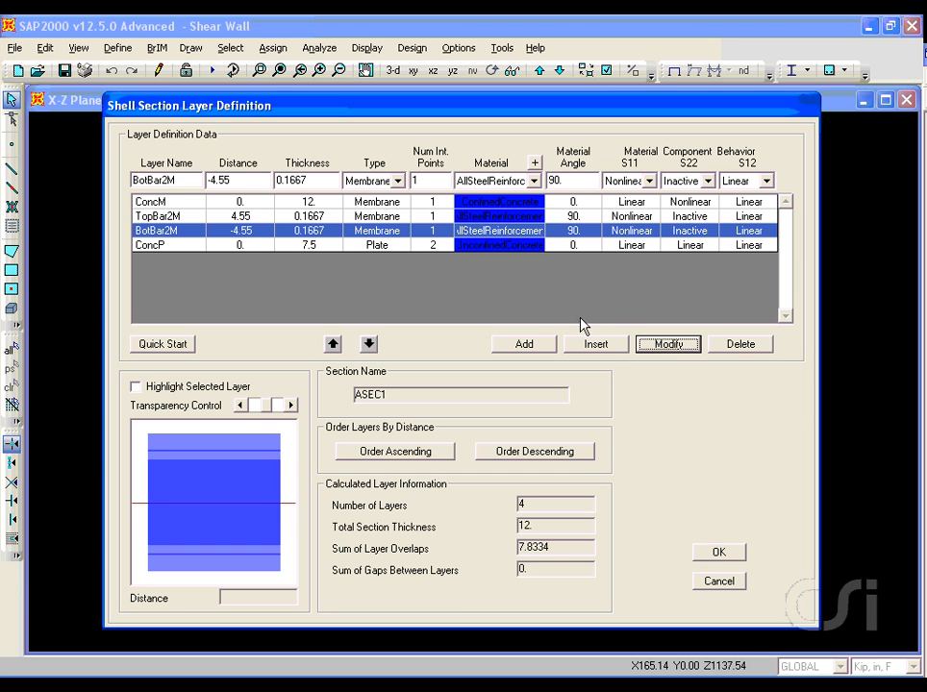
# Step: Change the ConcP plate layer's material to ConfinedConcrete, then save the 3%confined section and finish the area section definitions
pyautogui.click(432, 246)
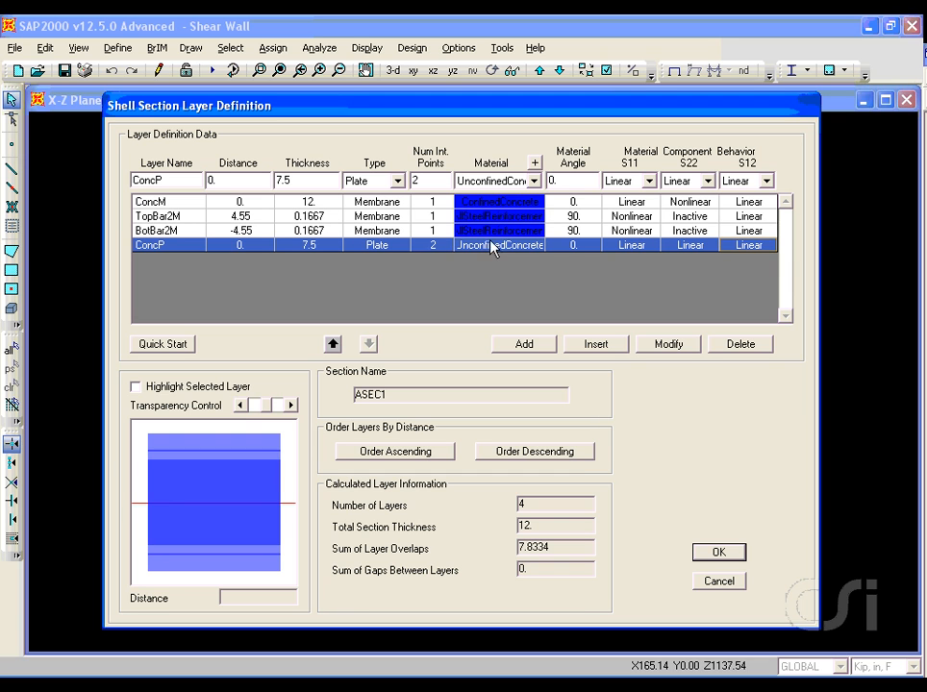
pyautogui.click(535, 181)
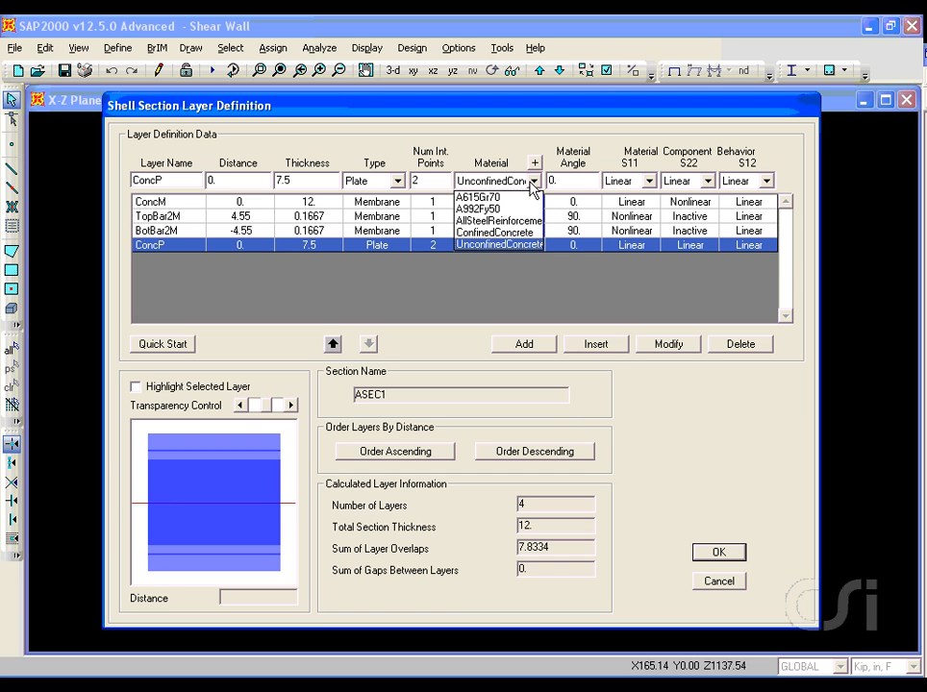
pyautogui.click(476, 233)
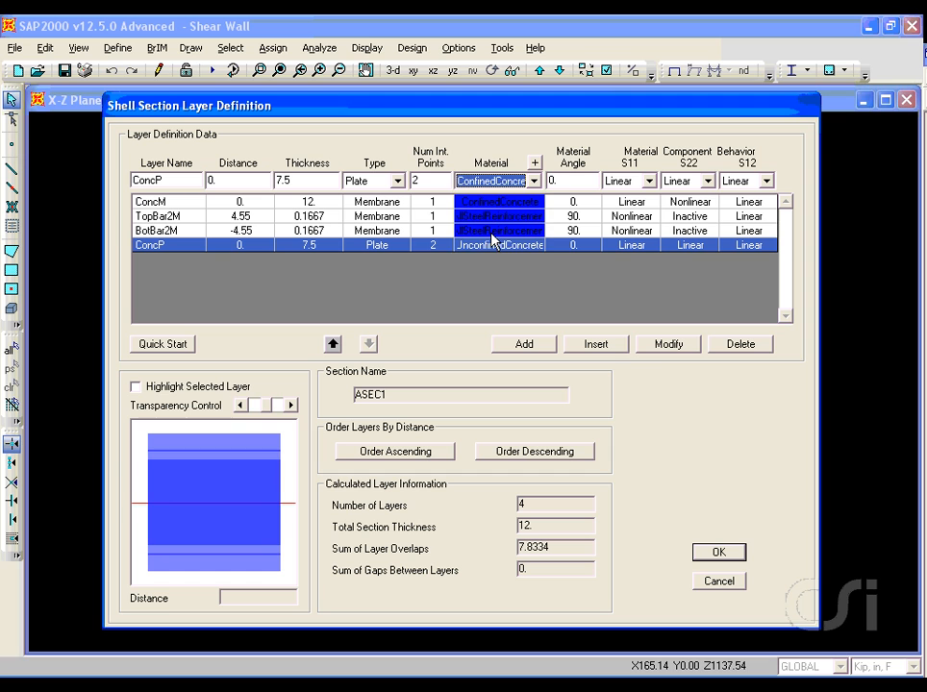
pyautogui.click(666, 346)
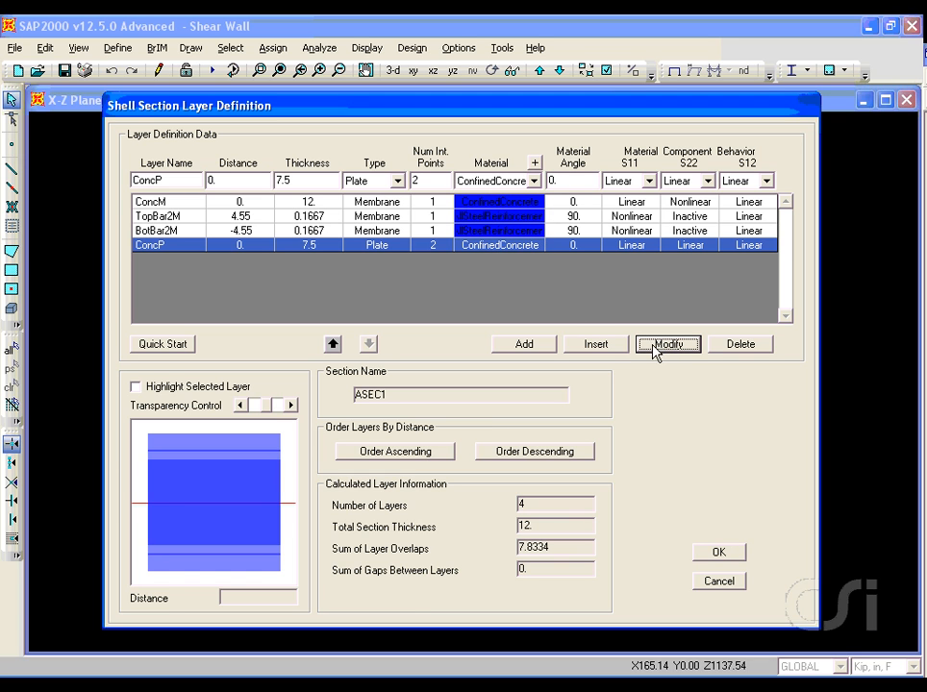
pyautogui.click(718, 554)
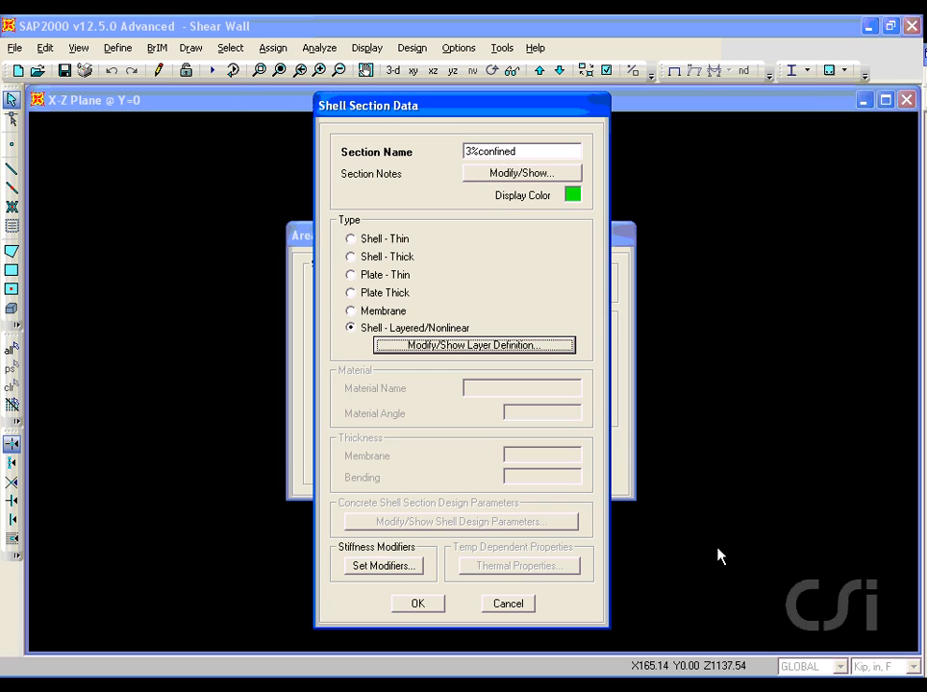
pyautogui.click(423, 610)
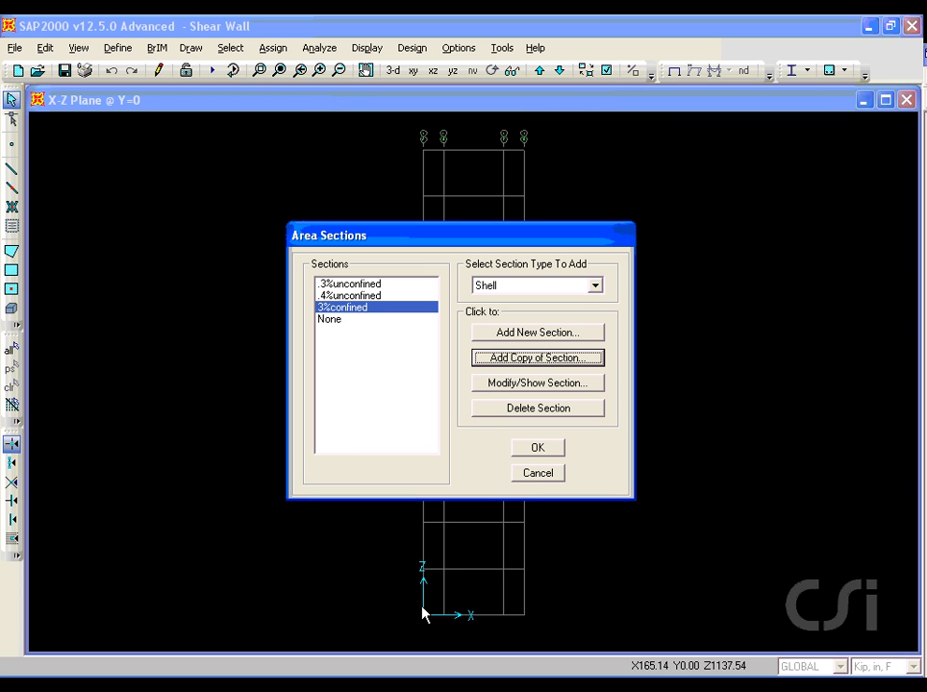
pyautogui.click(538, 449)
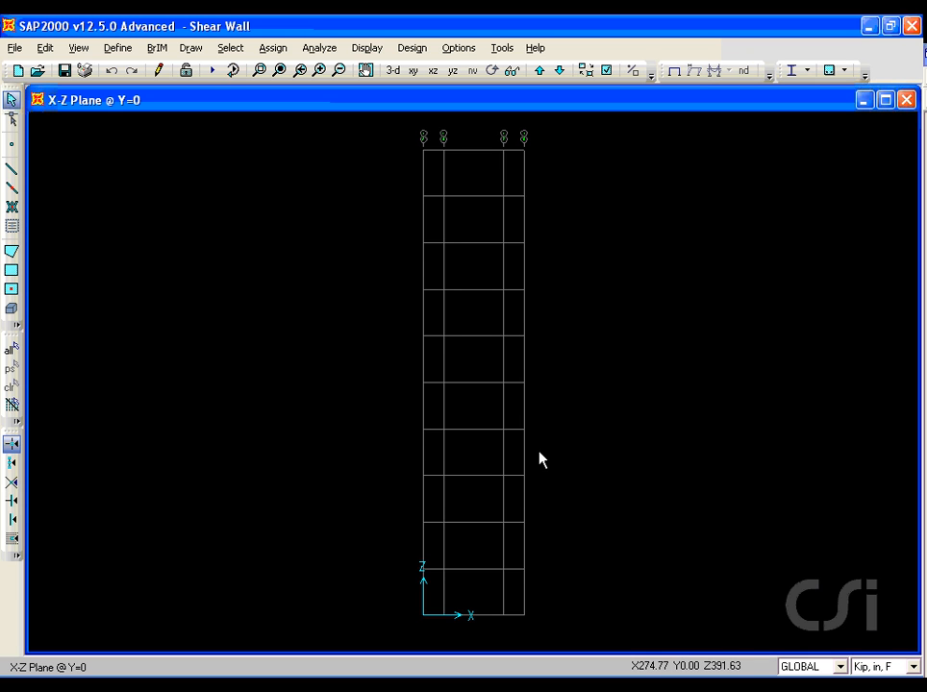
# Step: Start quick drawing of area elements with 3%confined as the section, moving the object properties window clear of the wall grid
pyautogui.click(12, 294)
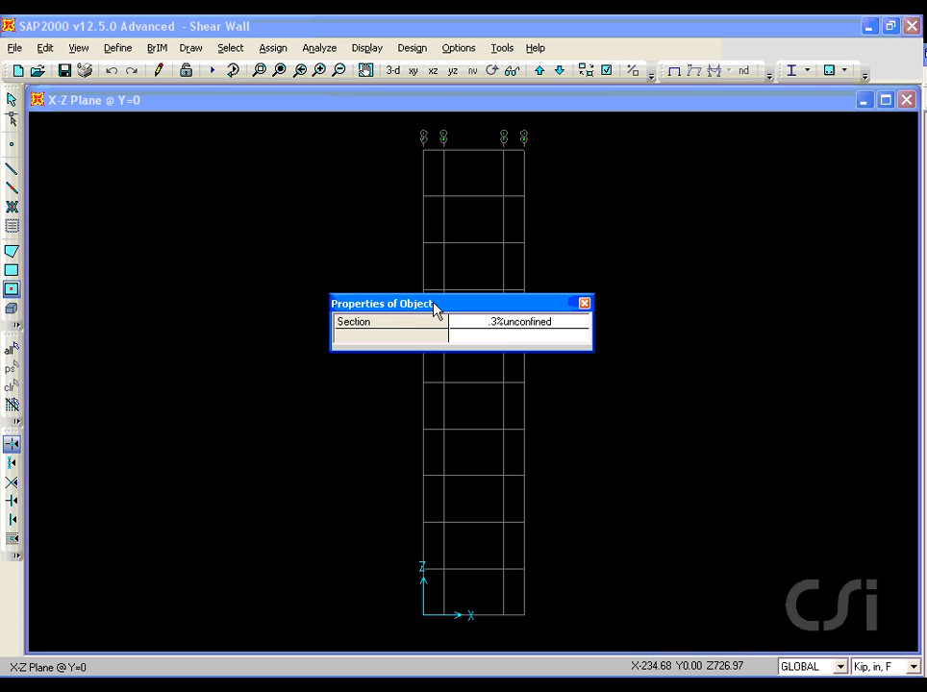
pyautogui.moveTo(435, 309); pyautogui.dragTo(207, 200)
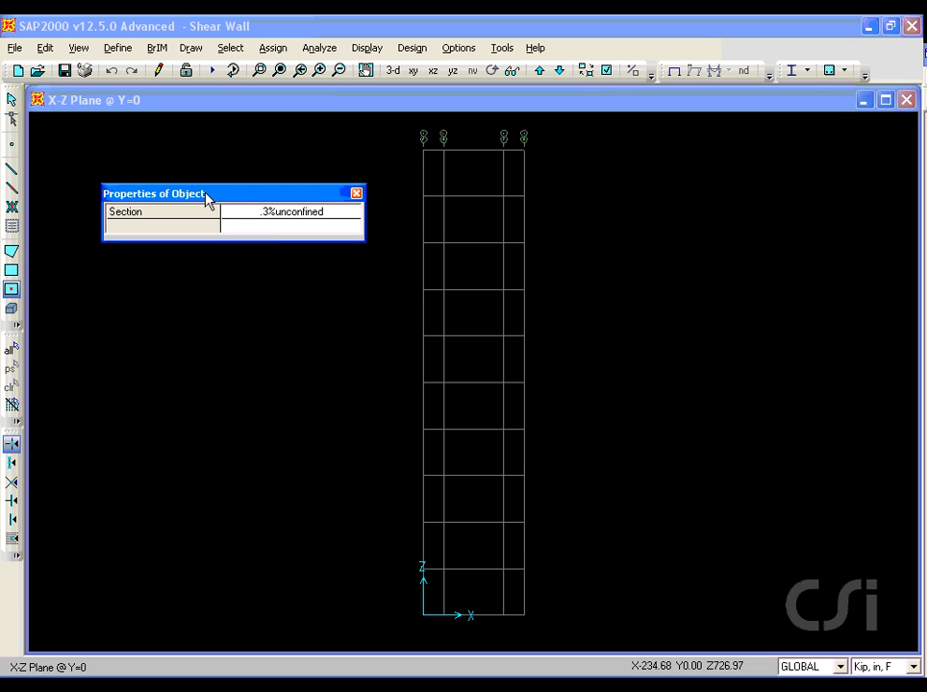
pyautogui.click(282, 220)
pyautogui.click(285, 214)
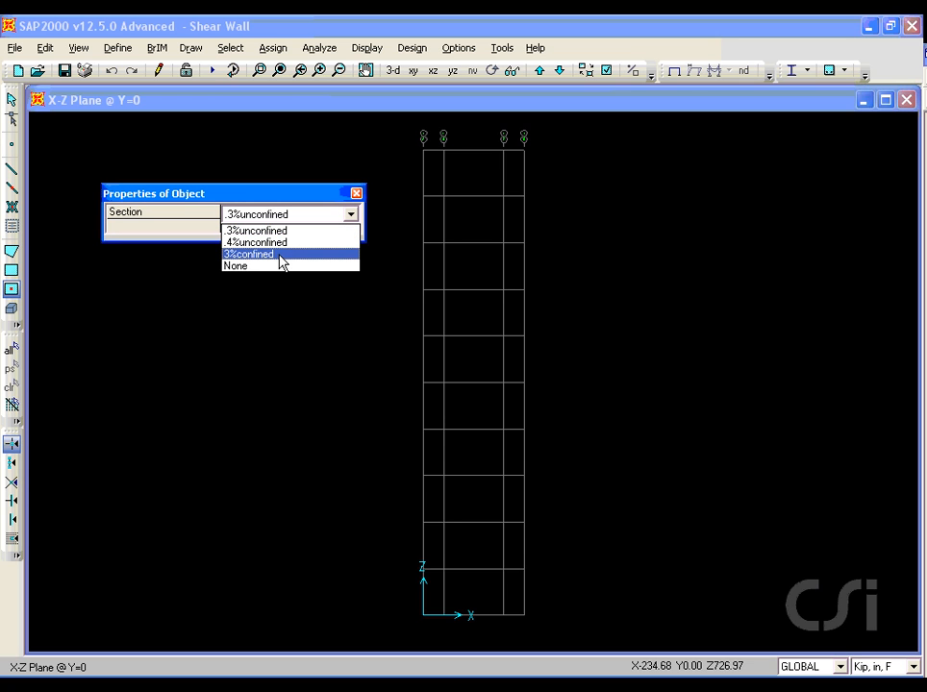
pyautogui.click(268, 256)
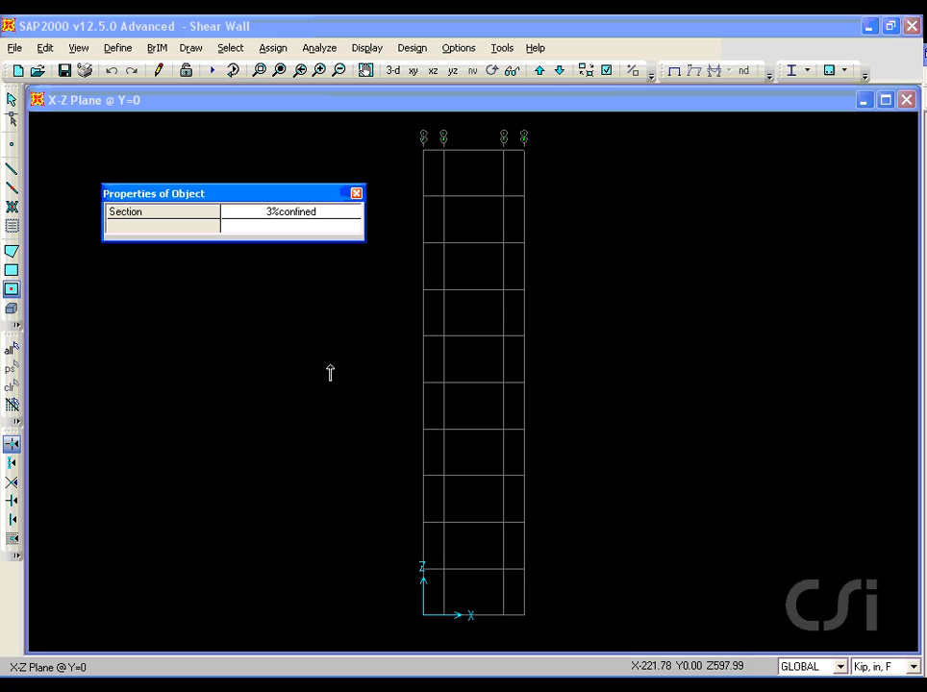
# Step: Draw 3%confined area elements in the lowest four grid cells of both narrow outer columns of the wall
pyautogui.click(431, 460)
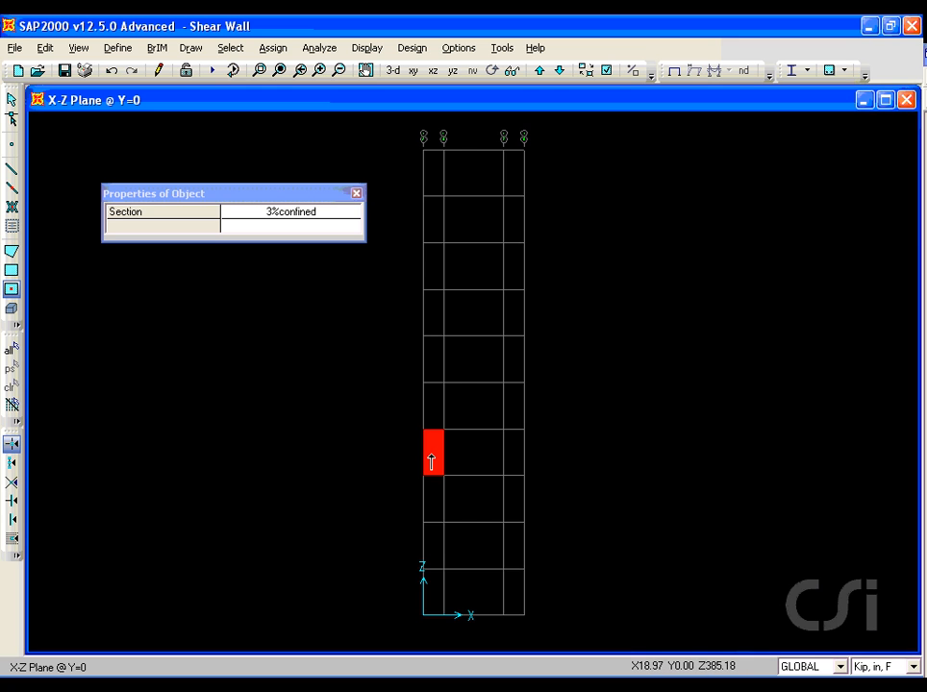
pyautogui.click(431, 499)
pyautogui.click(429, 555)
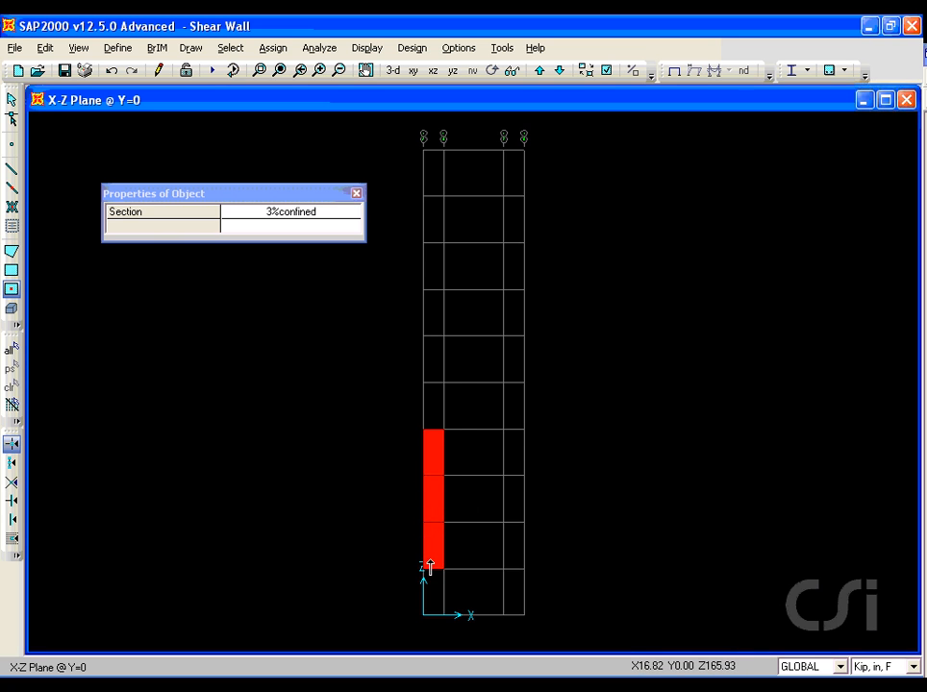
pyautogui.click(432, 593)
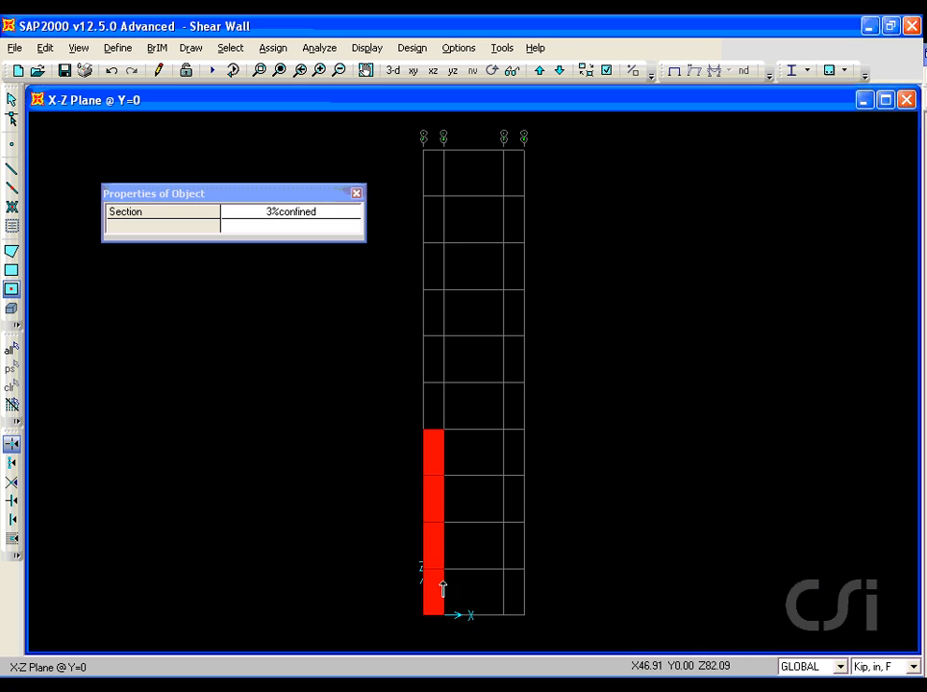
pyautogui.click(515, 465)
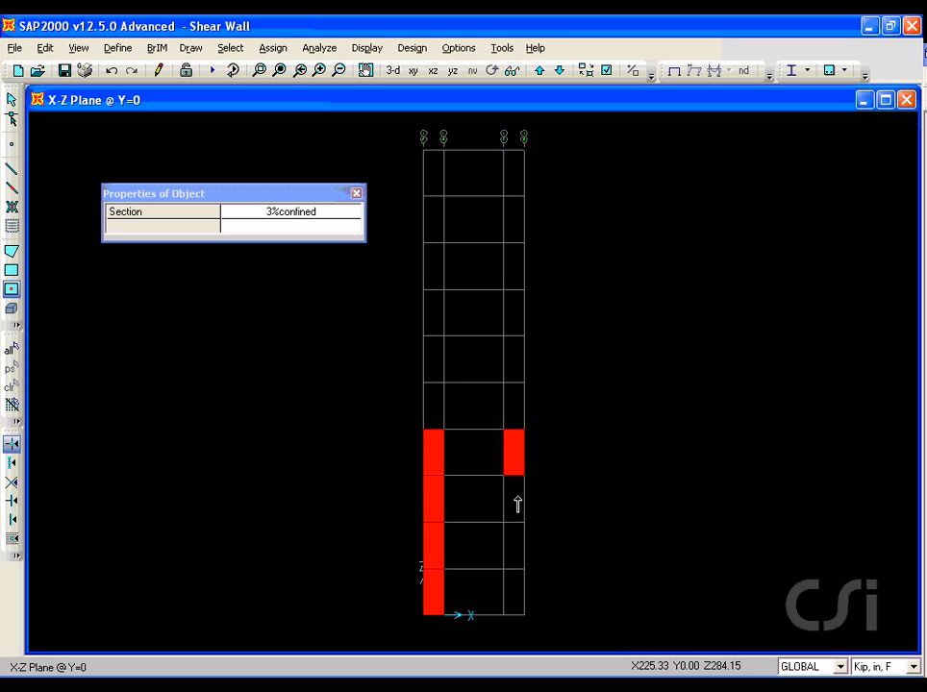
pyautogui.click(518, 503)
pyautogui.click(519, 547)
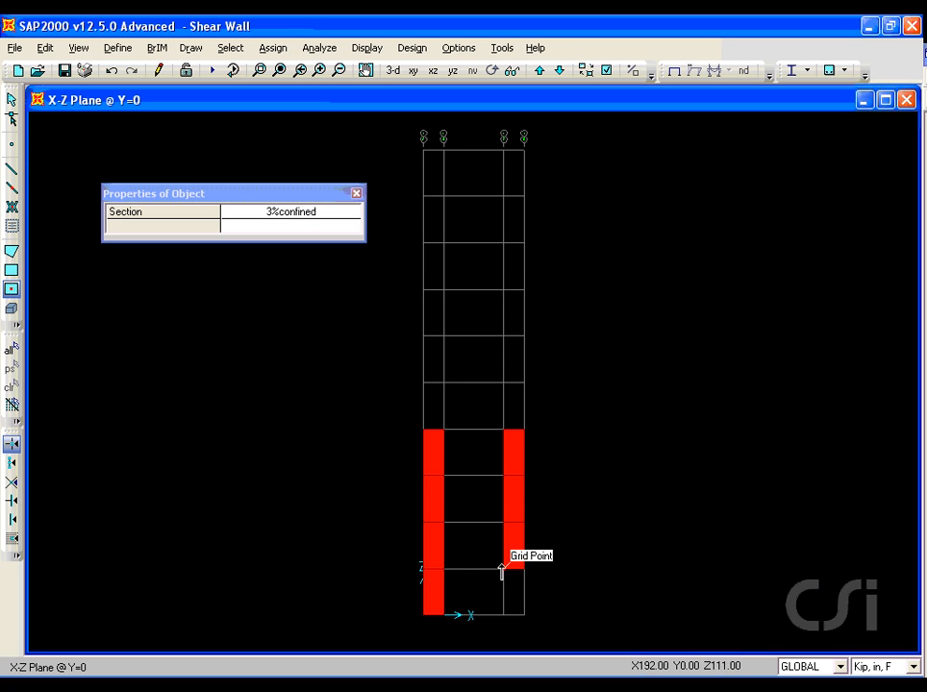
pyautogui.click(512, 594)
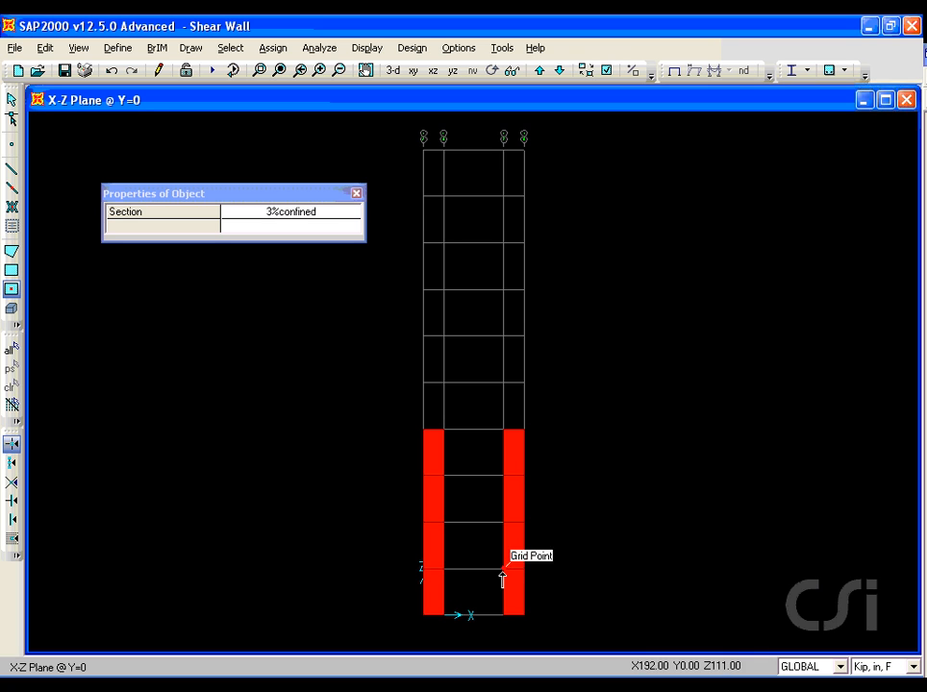
# Step: Draw .4%unconfined area elements in the lowest four grid cells of the wall's wide middle column
pyautogui.click(322, 219)
pyautogui.click(321, 220)
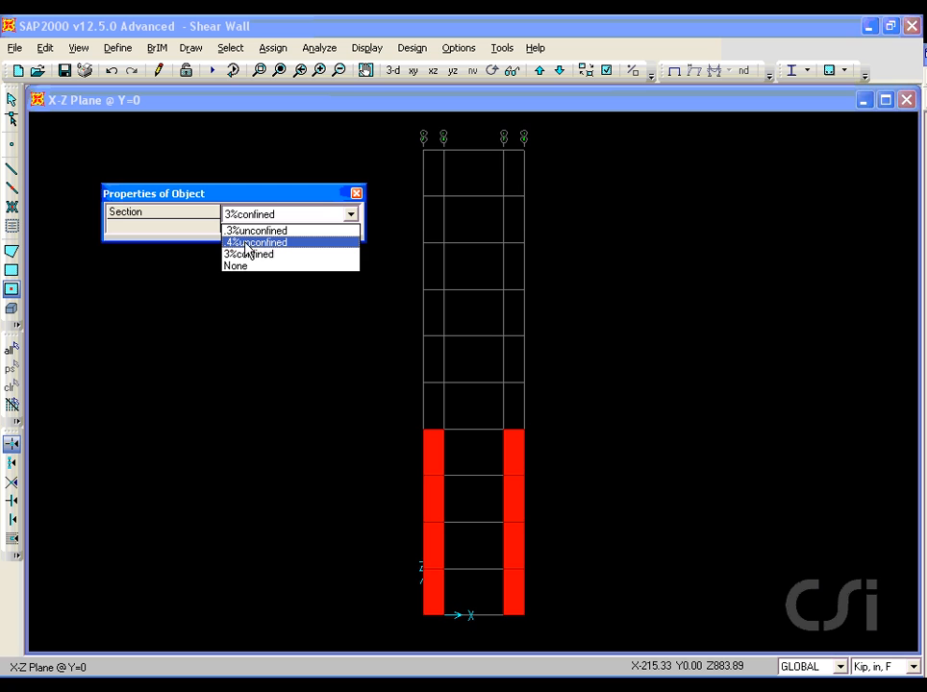
pyautogui.click(285, 243)
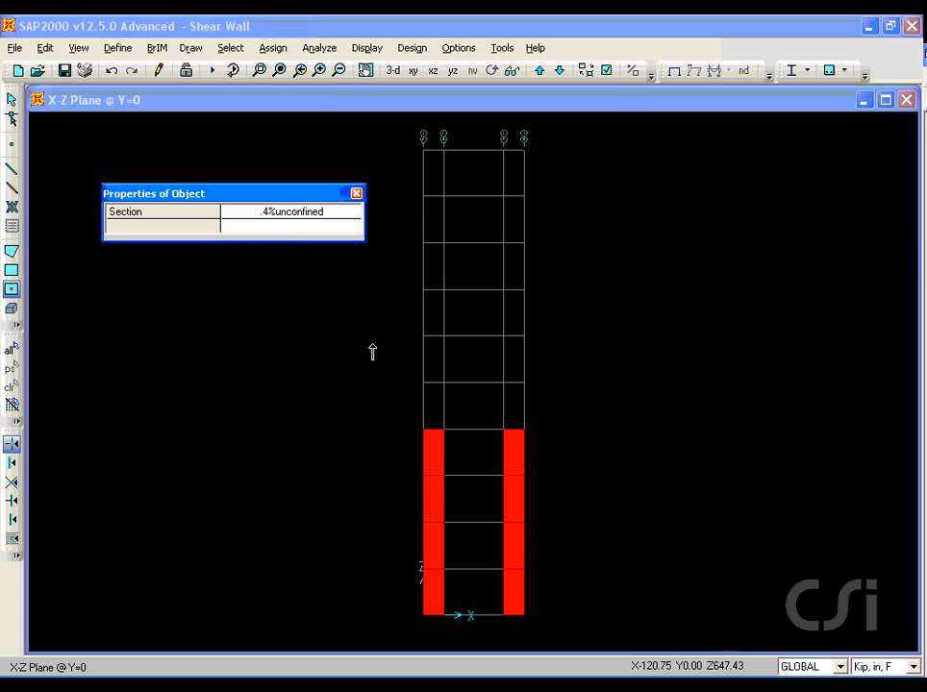
pyautogui.click(466, 468)
pyautogui.click(469, 502)
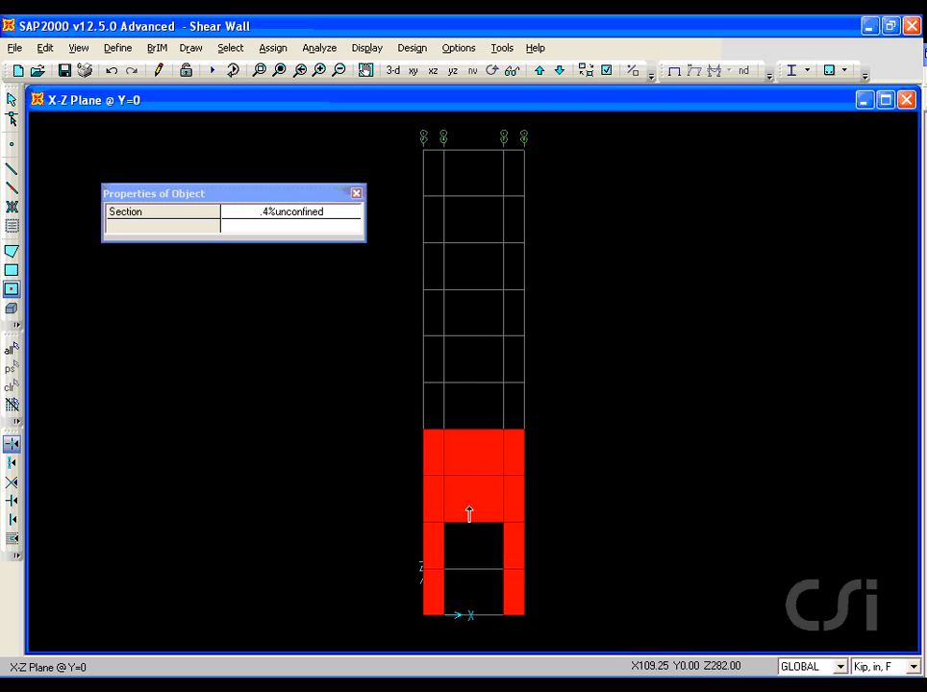
pyautogui.click(466, 562)
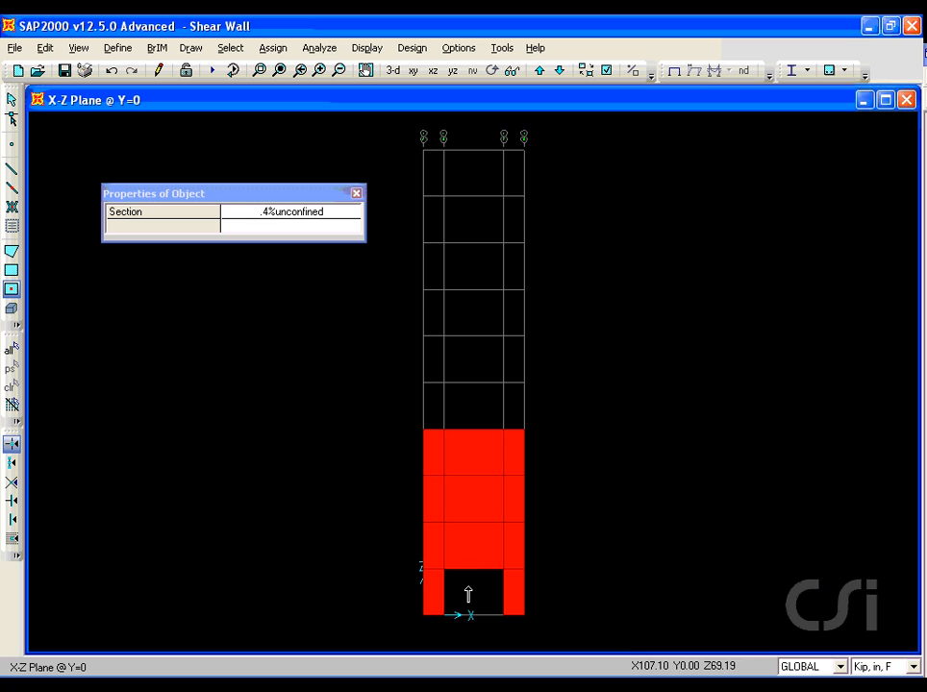
pyautogui.click(468, 595)
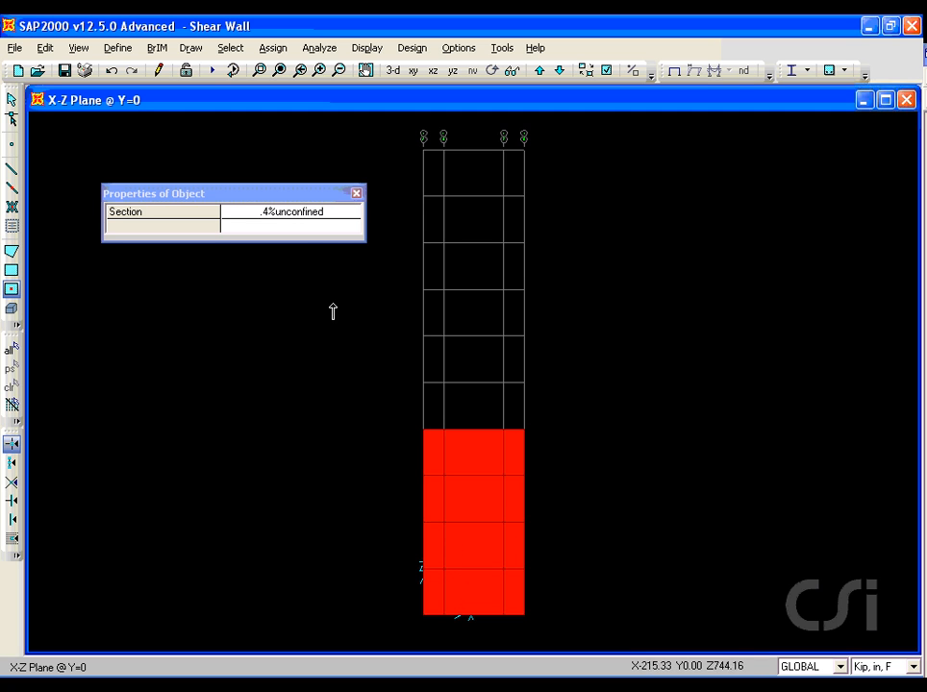
# Step: Fill all grid cells in the upper six stories of the wall with .3%unconfined area elements
pyautogui.click(306, 220)
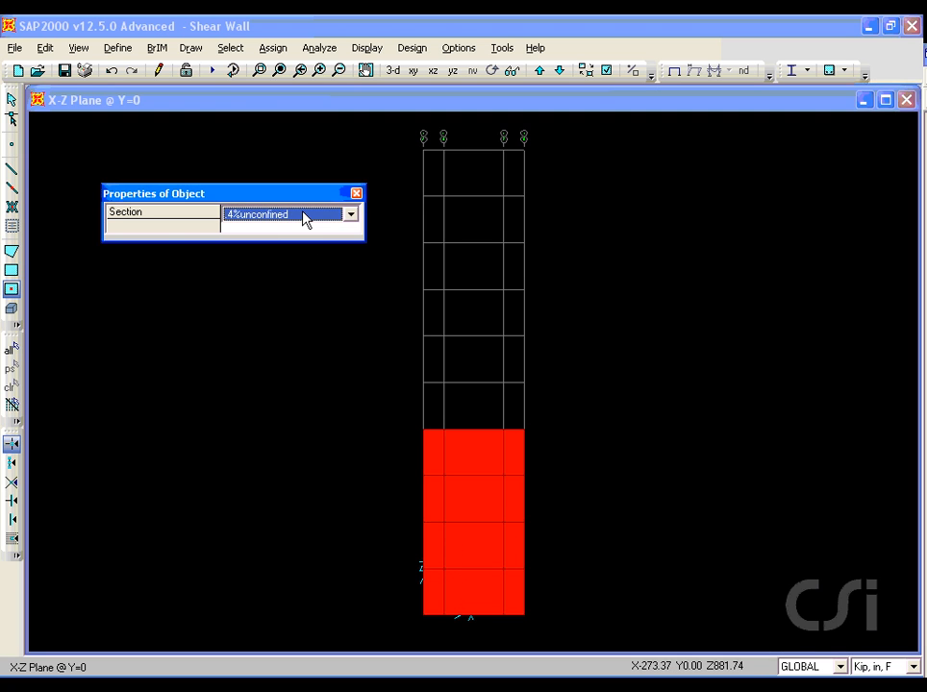
pyautogui.click(306, 219)
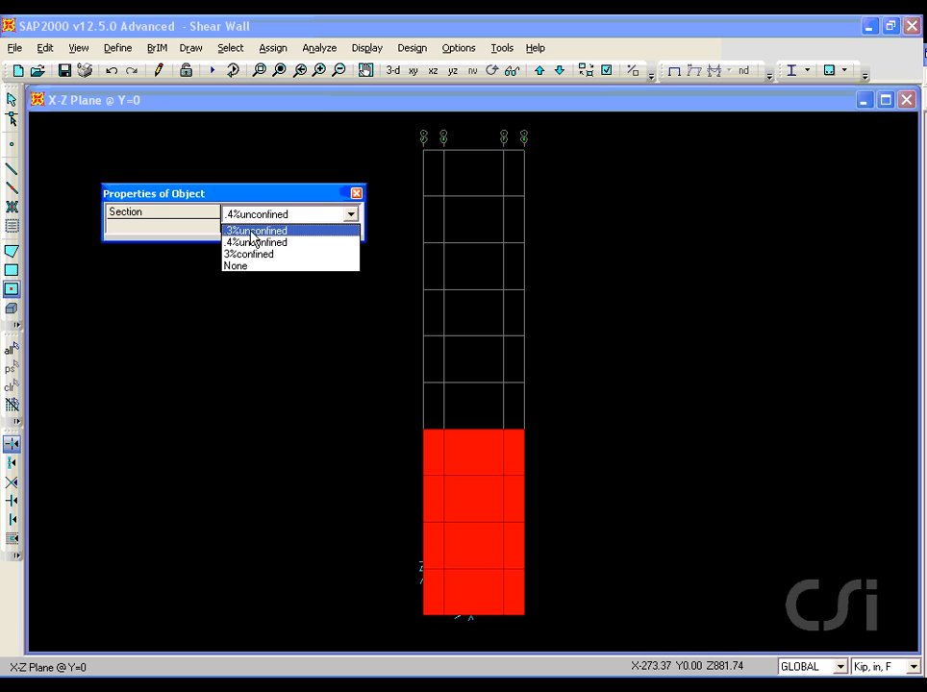
pyautogui.click(278, 232)
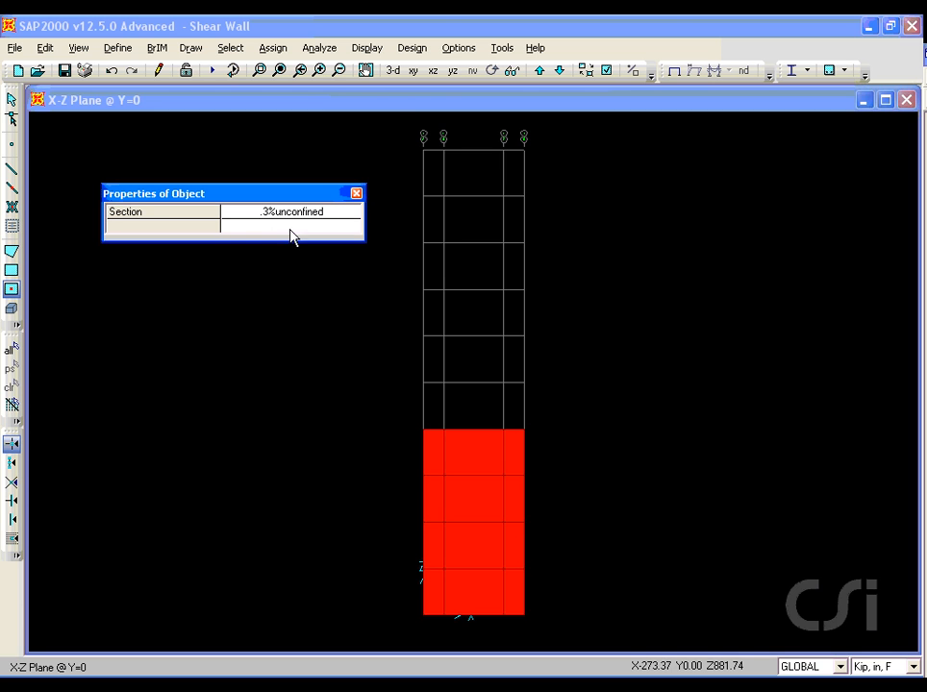
pyautogui.moveTo(404, 126)
pyautogui.mouseDown()
pyautogui.moveTo(410, 234)
pyautogui.moveTo(517, 426)
pyautogui.moveTo(548, 435)
pyautogui.moveTo(548, 445)
pyautogui.mouseUp()
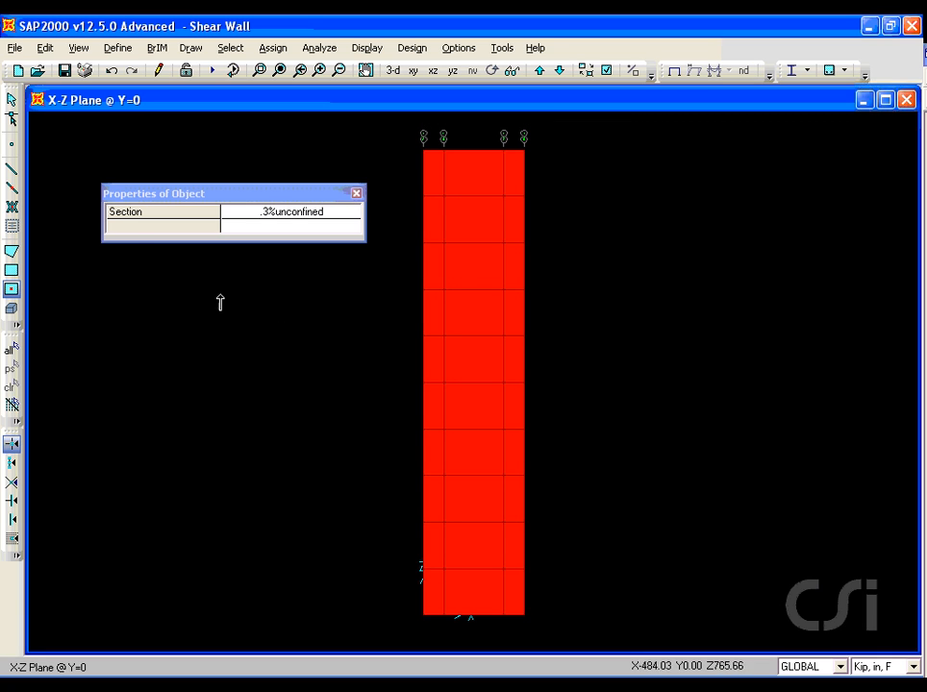
# Step: End area drawing and assign pinned restraints, fixing Translation 1, 2 and 3, to the four joints at the wall's base
pyautogui.click(11, 102)
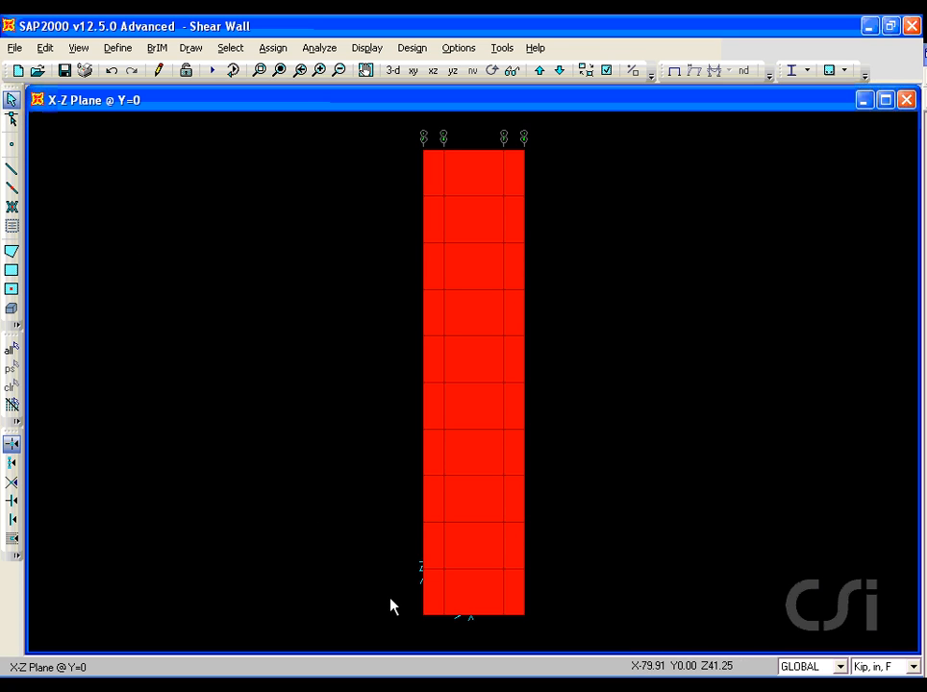
pyautogui.moveTo(395, 602); pyautogui.dragTo(557, 642)
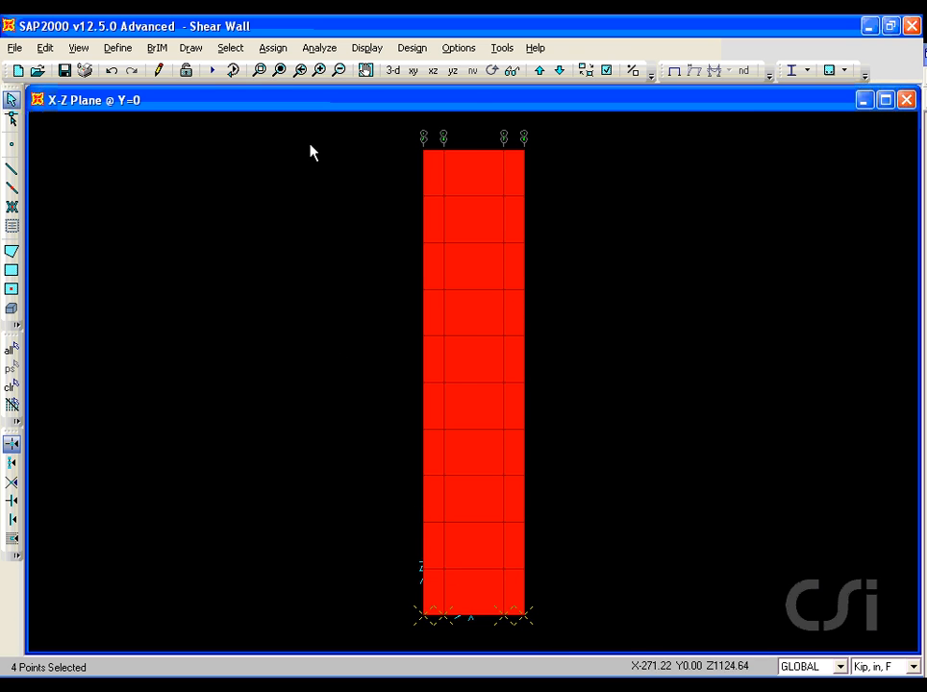
pyautogui.click(277, 48)
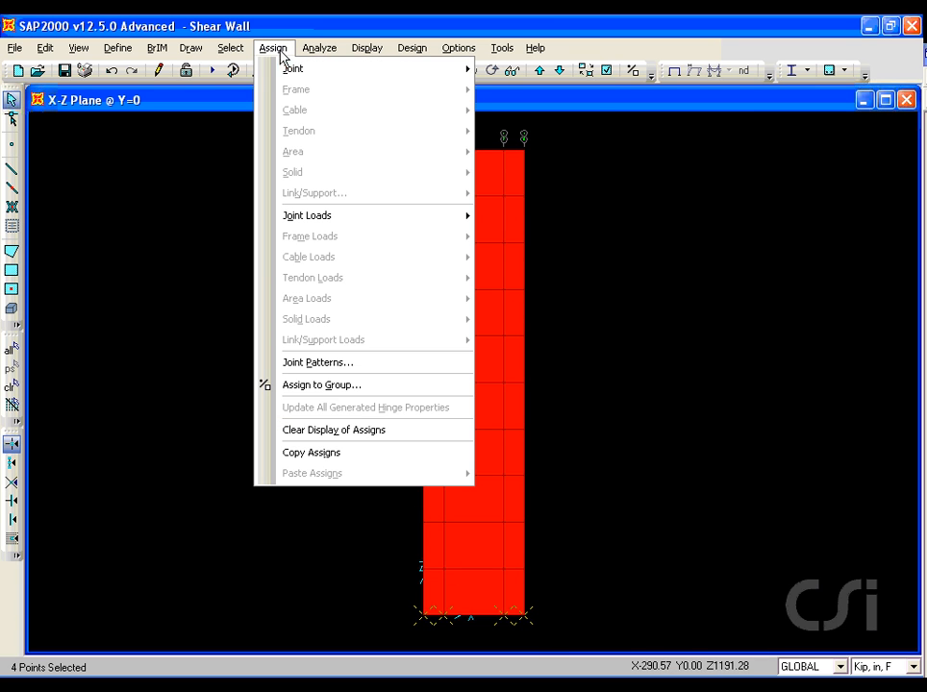
pyautogui.moveTo(286, 69)
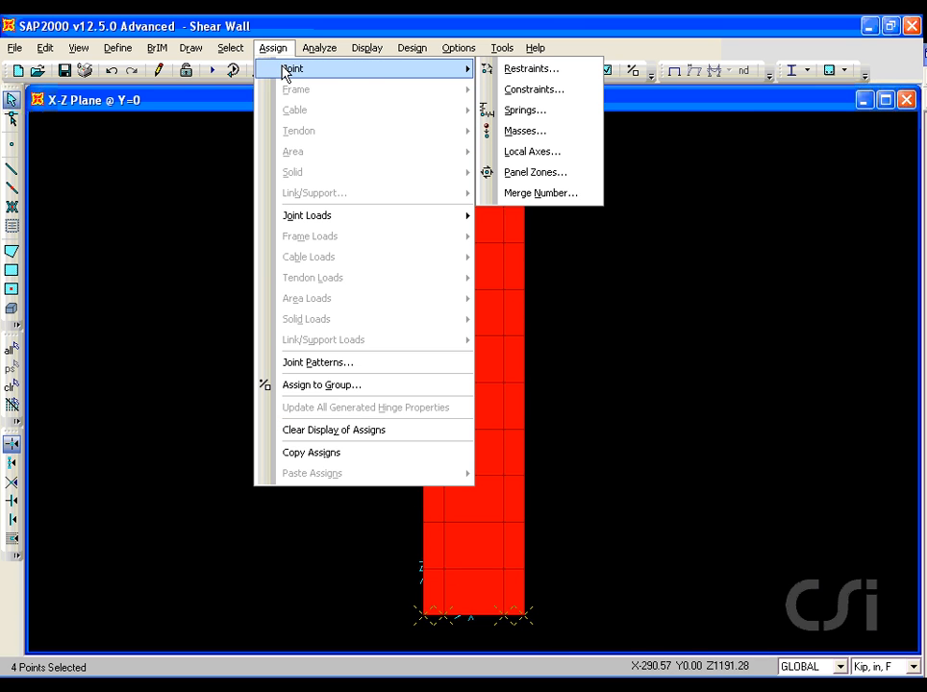
pyautogui.click(527, 69)
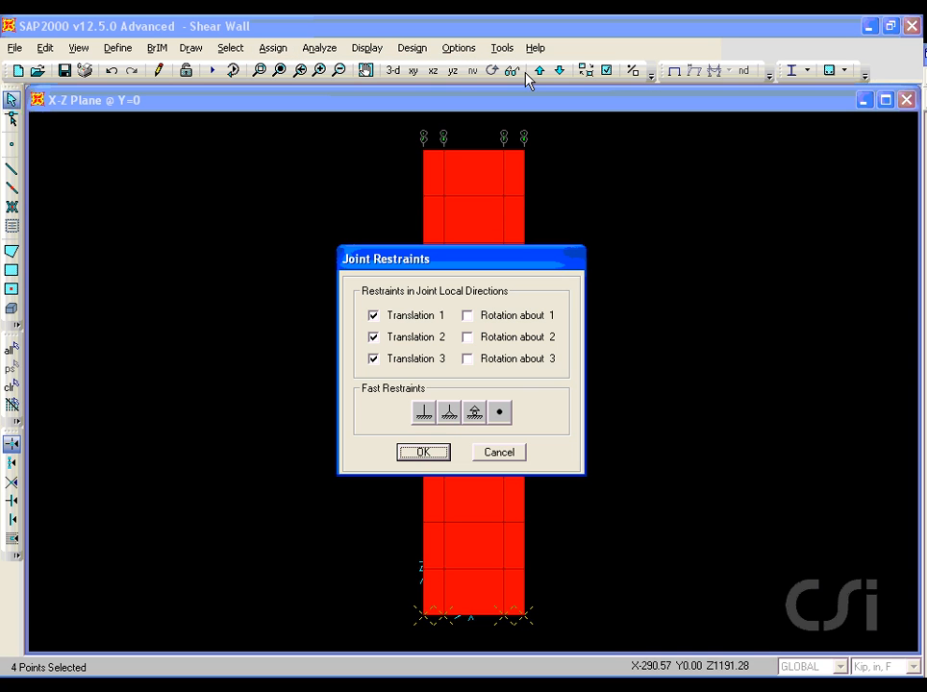
pyautogui.click(449, 415)
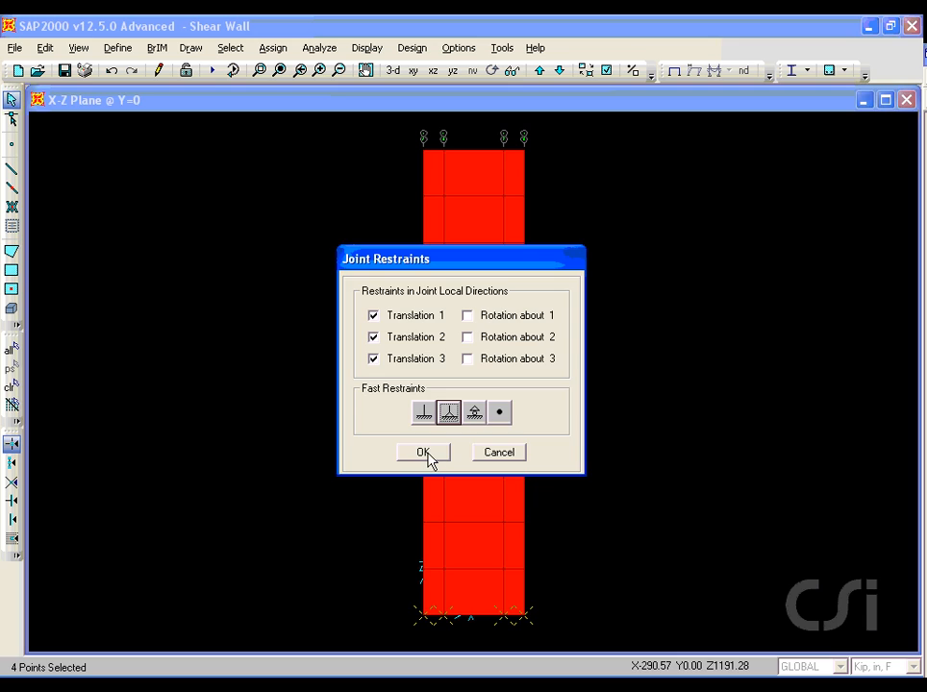
pyautogui.click(428, 456)
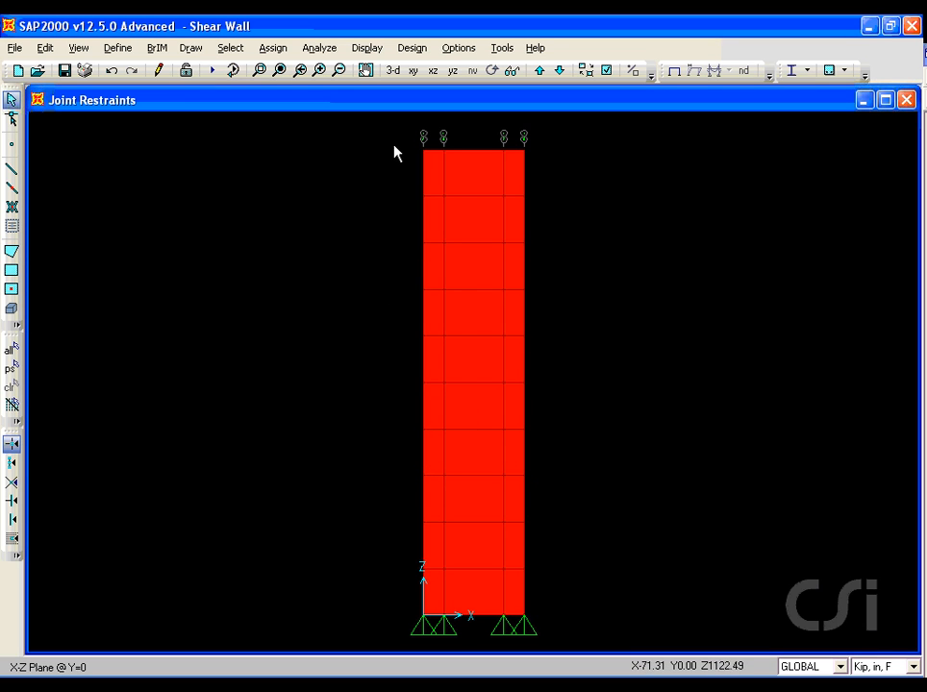
# Step: Assign Z-axis diaphragm constraint DIAPH1 to all joints above the base, with a different diaphragm at each selected Z level
pyautogui.moveTo(429, 276); pyautogui.dragTo(551, 592)
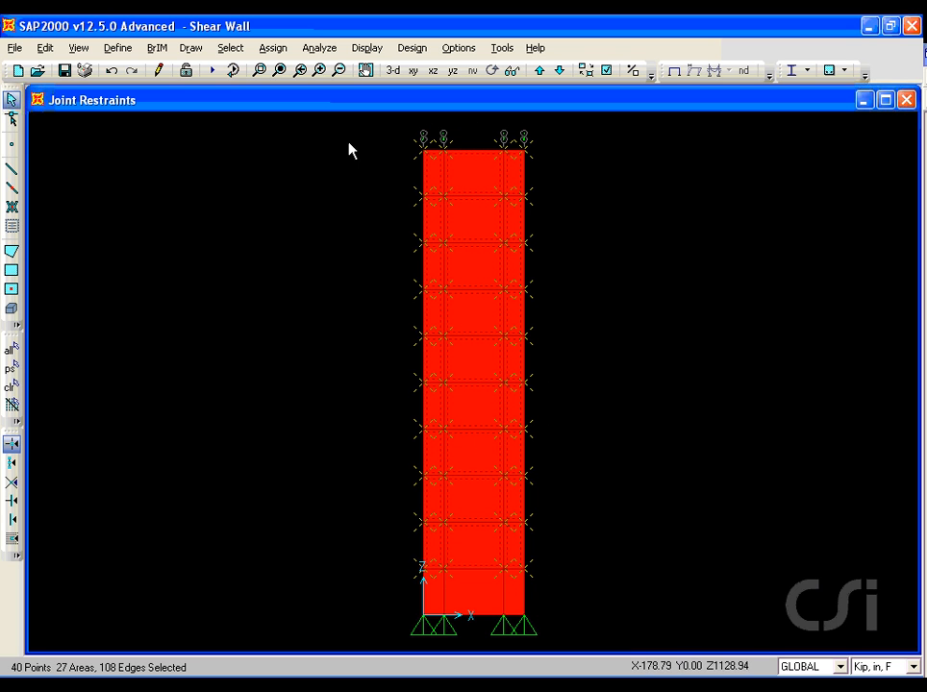
pyautogui.click(277, 48)
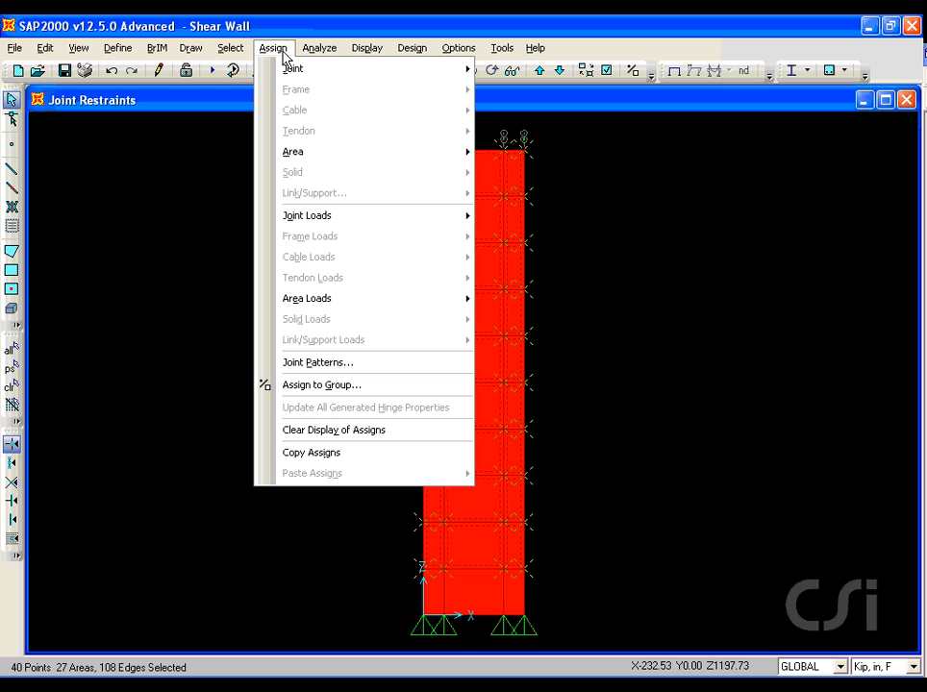
pyautogui.moveTo(291, 68)
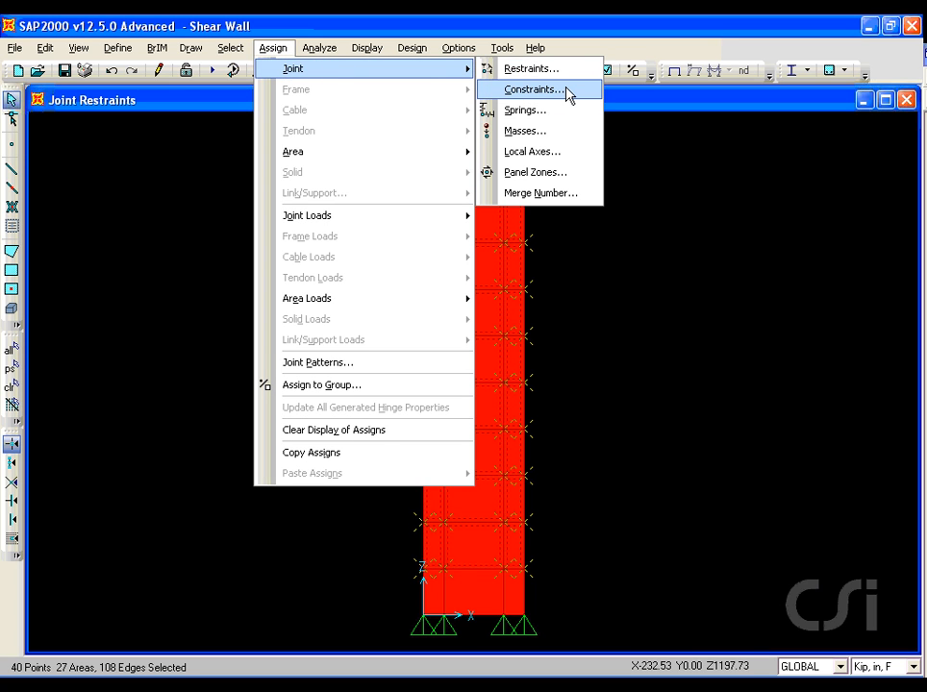
pyautogui.click(537, 90)
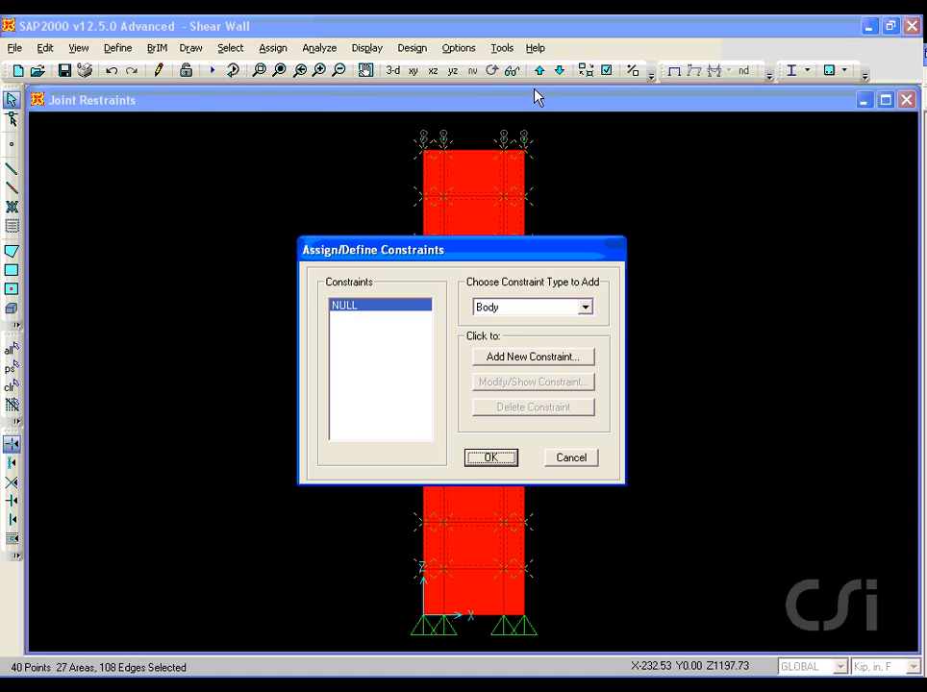
pyautogui.click(530, 308)
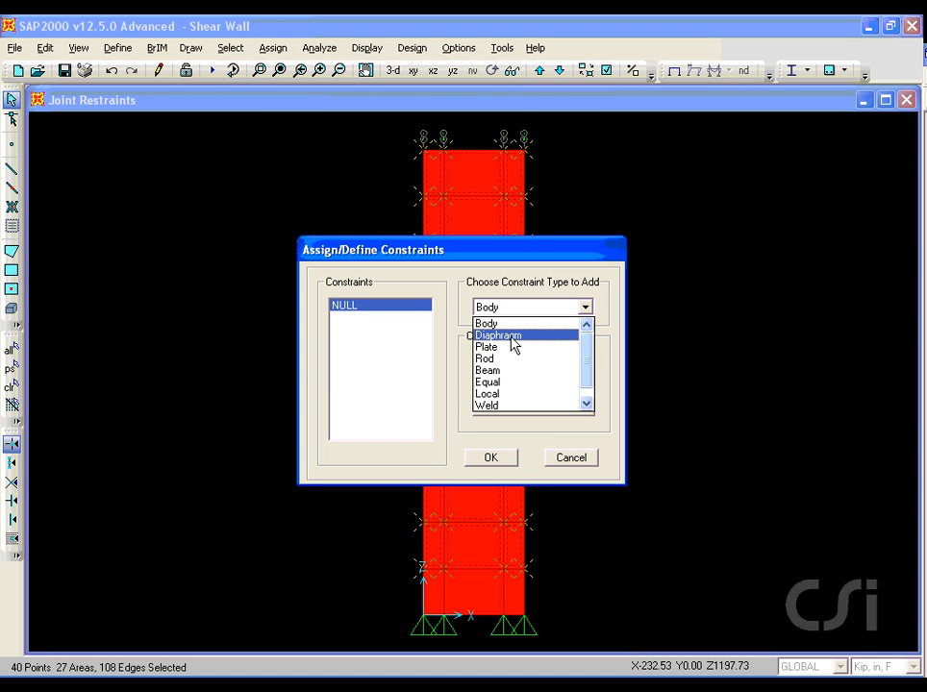
pyautogui.click(512, 335)
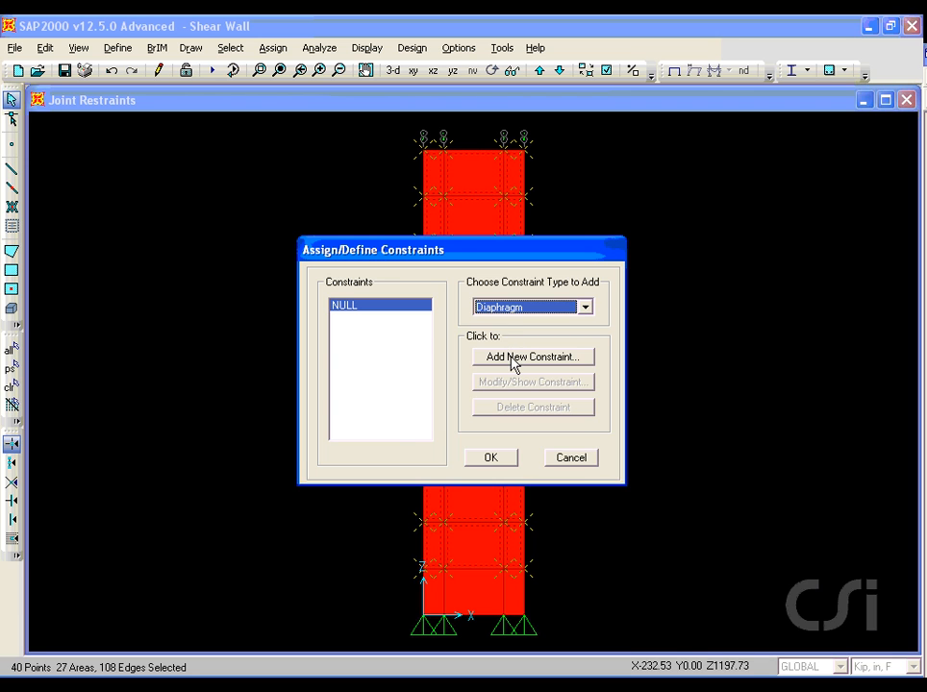
pyautogui.click(512, 360)
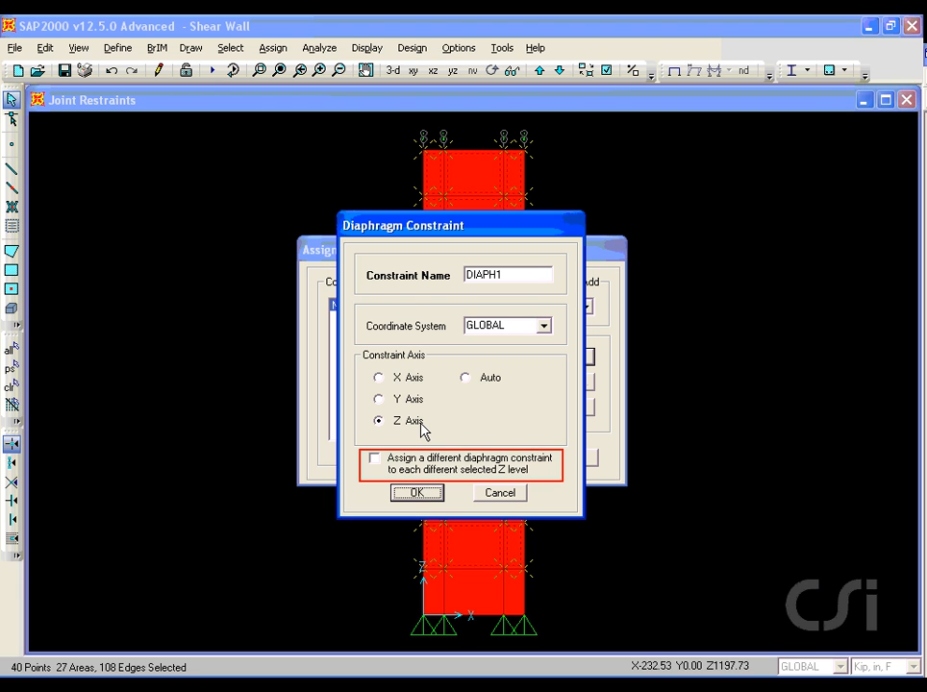
pyautogui.click(375, 459)
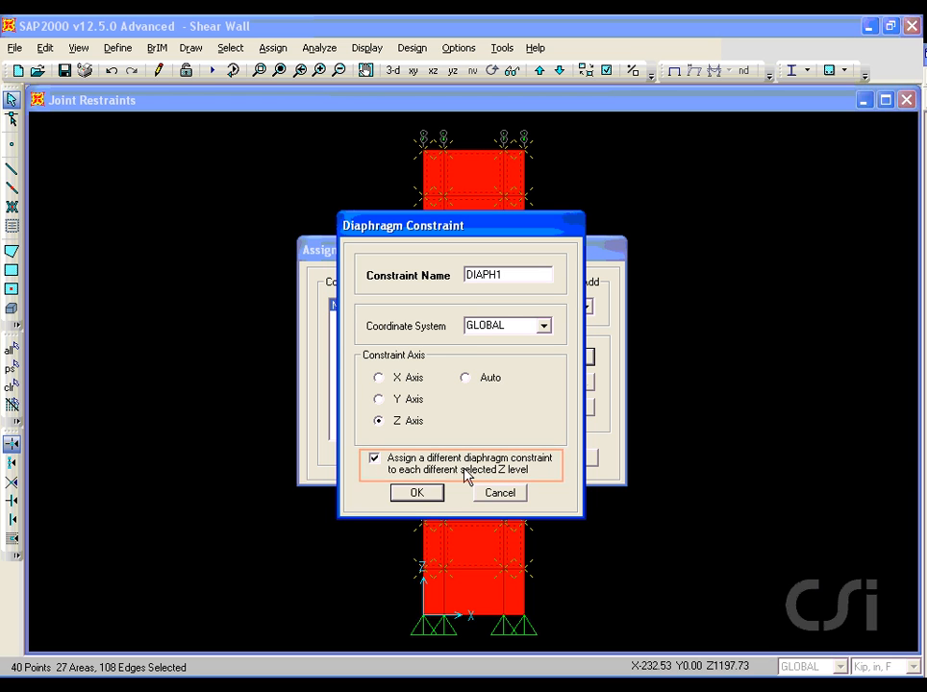
pyautogui.click(422, 494)
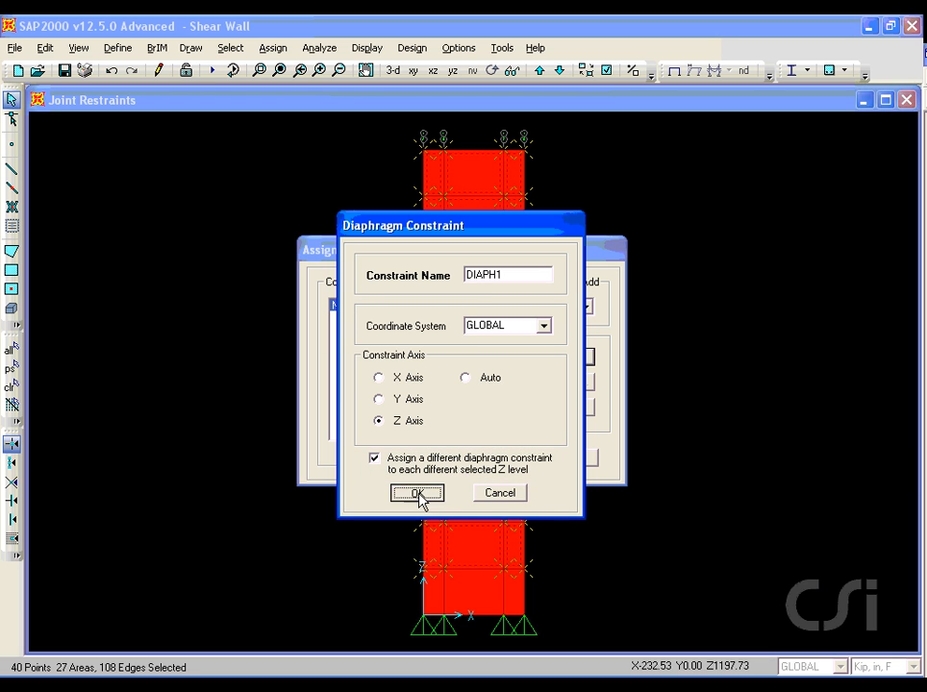
pyautogui.click(491, 460)
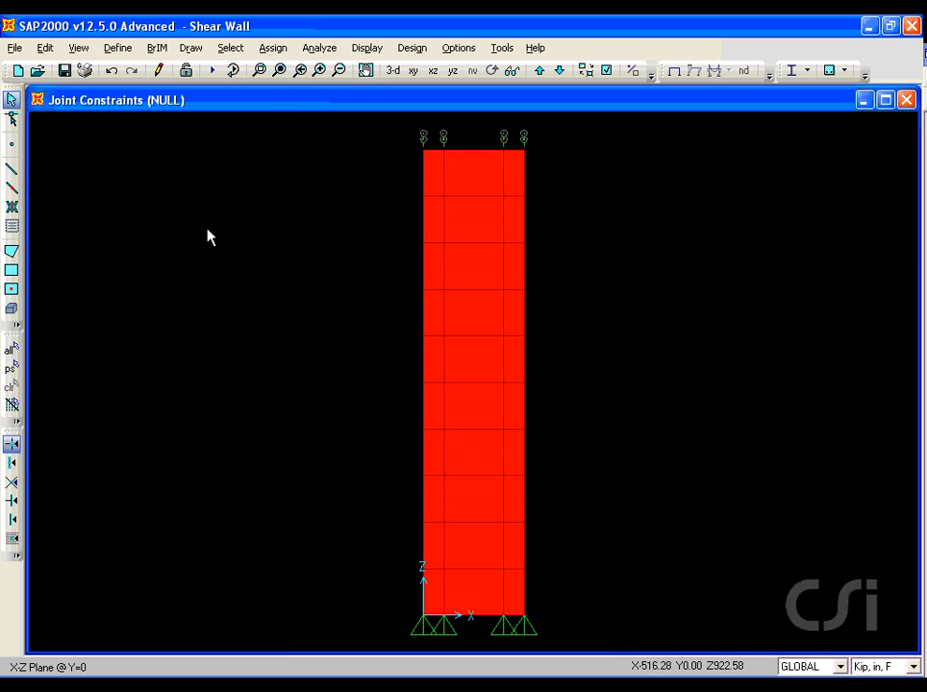
# Step: Review the list of defined joint constraints to check the diaphragms for each level
pyautogui.click(119, 50)
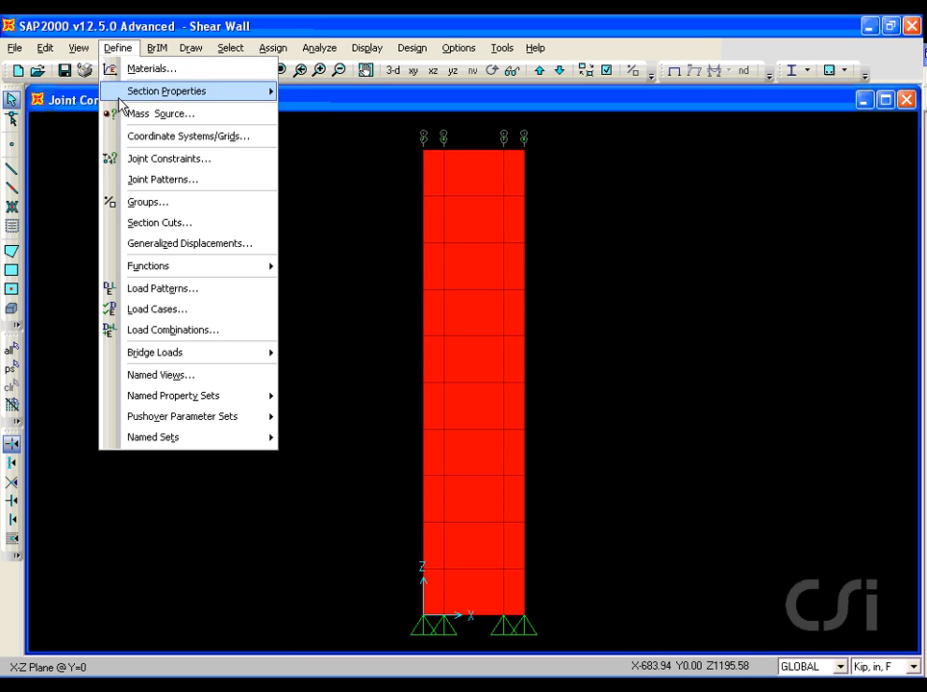
pyautogui.click(203, 161)
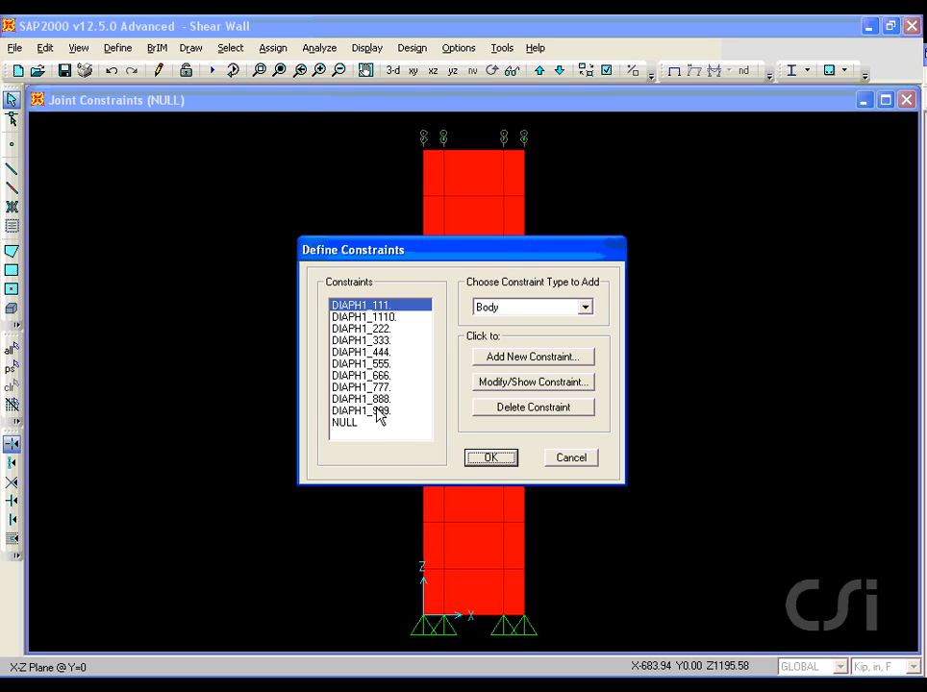
pyautogui.click(495, 463)
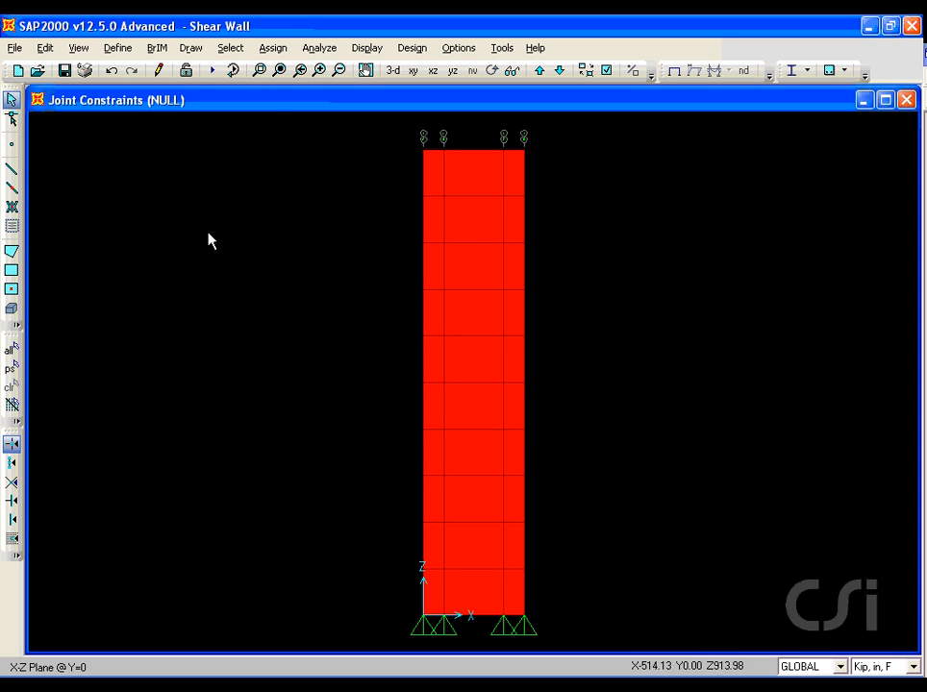
# Step: Review the DEAD and LIVE load patterns and their self-weight multipliers
pyautogui.click(118, 48)
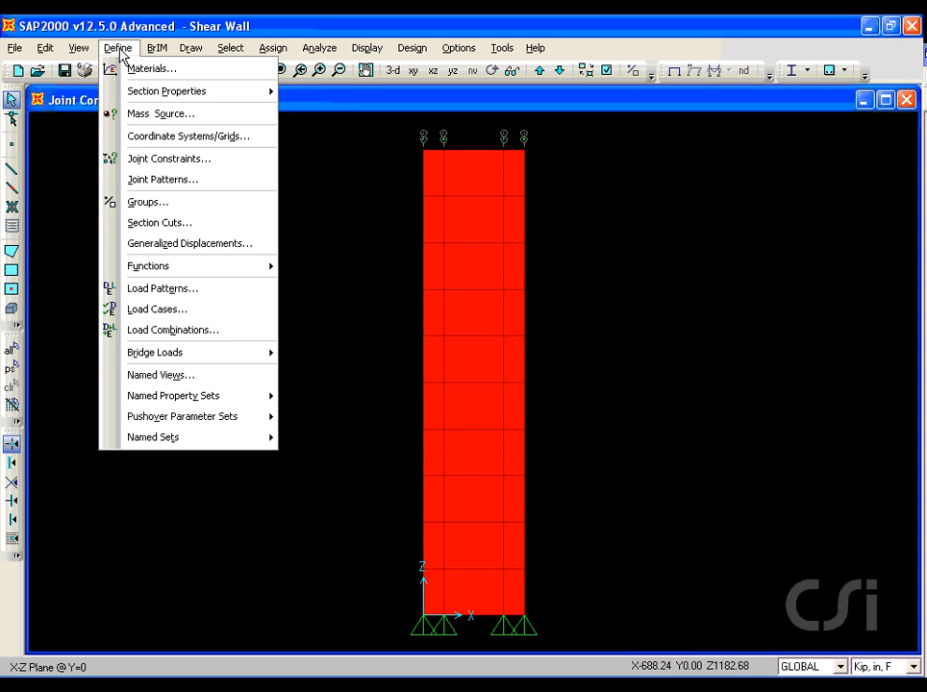
pyautogui.click(154, 289)
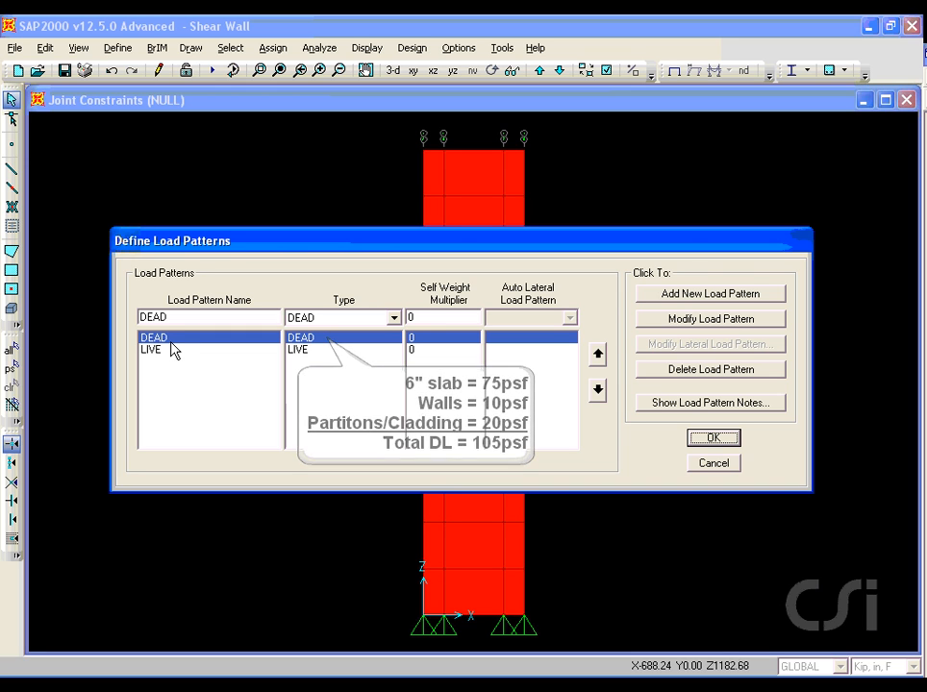
pyautogui.click(170, 359)
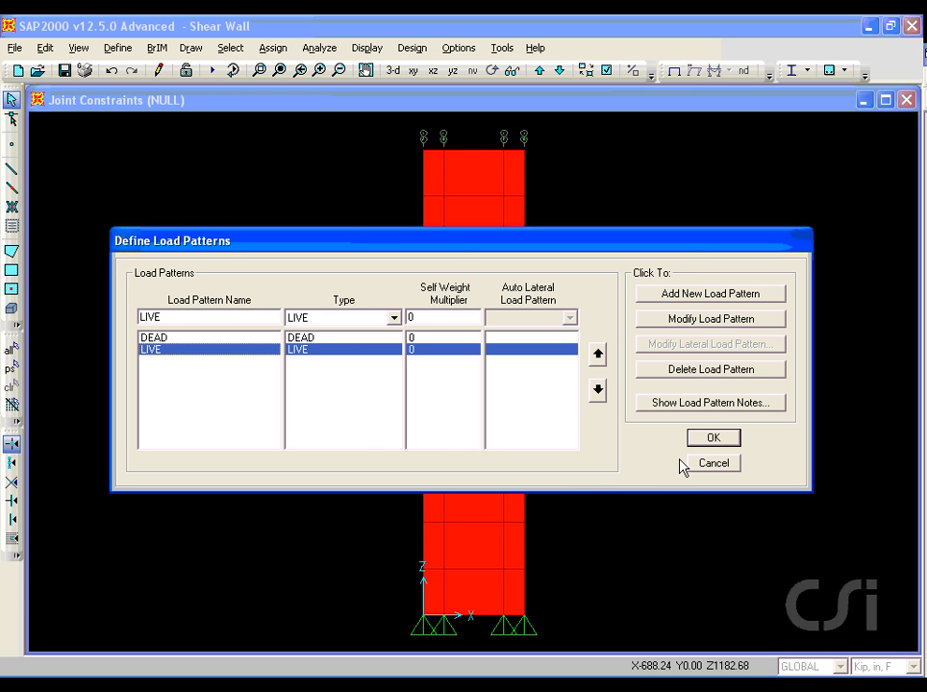
pyautogui.click(714, 441)
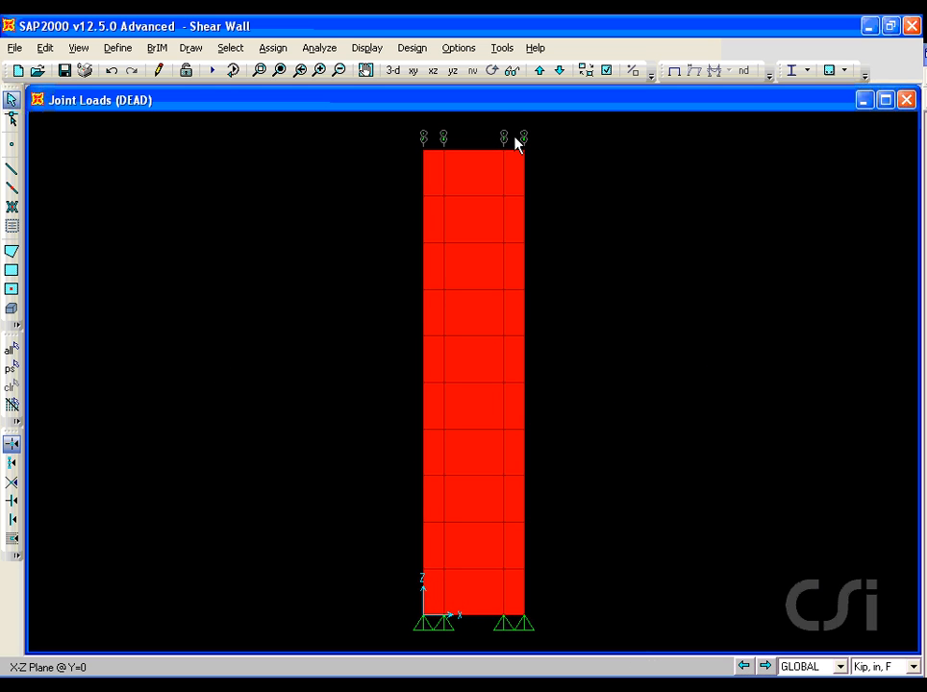
# Step: Apply a DEAD joint force of -105 kip in global Z to all joints above the base along both outer wall edges
pyautogui.moveTo(515, 139); pyautogui.dragTo(534, 597)
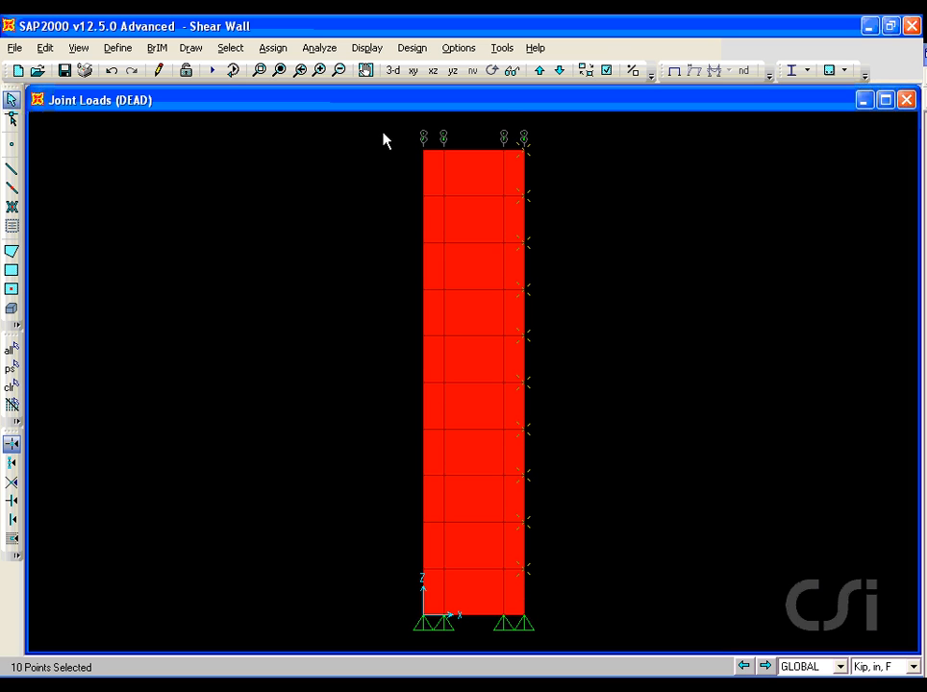
pyautogui.moveTo(399, 171); pyautogui.dragTo(437, 597)
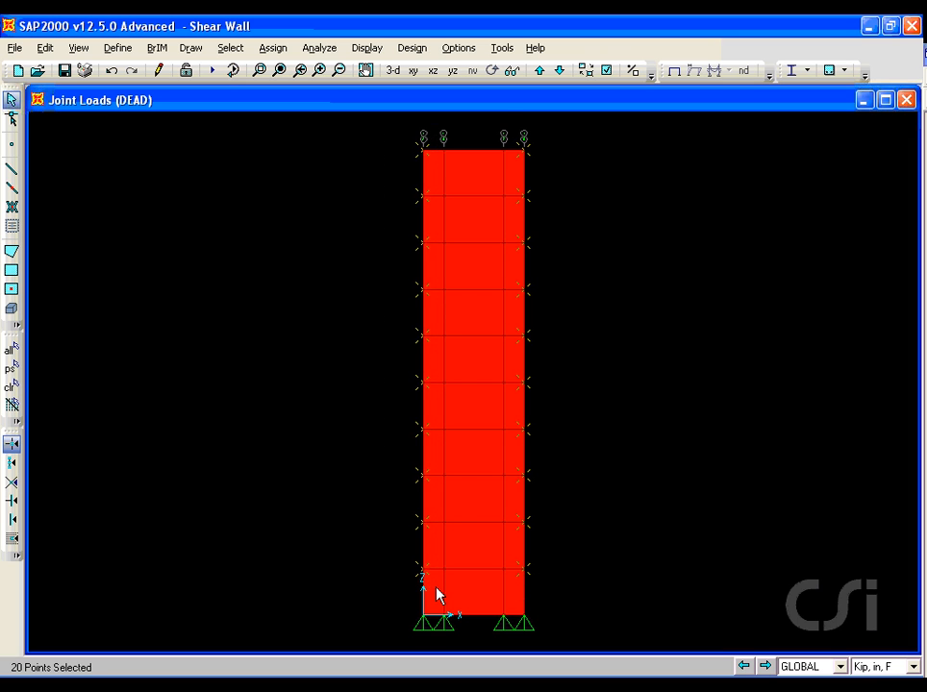
pyautogui.click(273, 48)
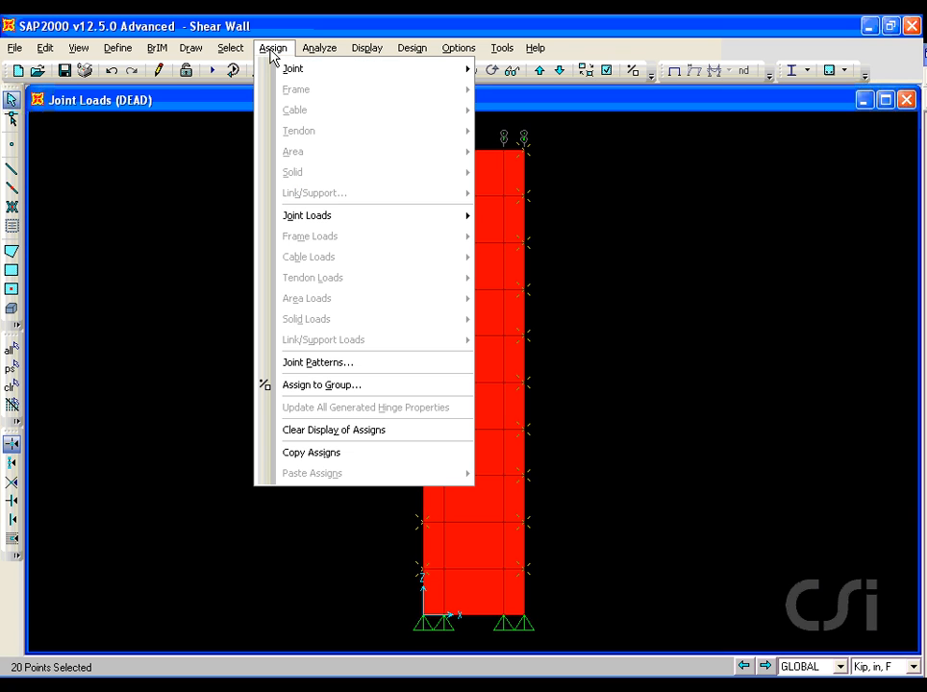
pyautogui.moveTo(300, 215)
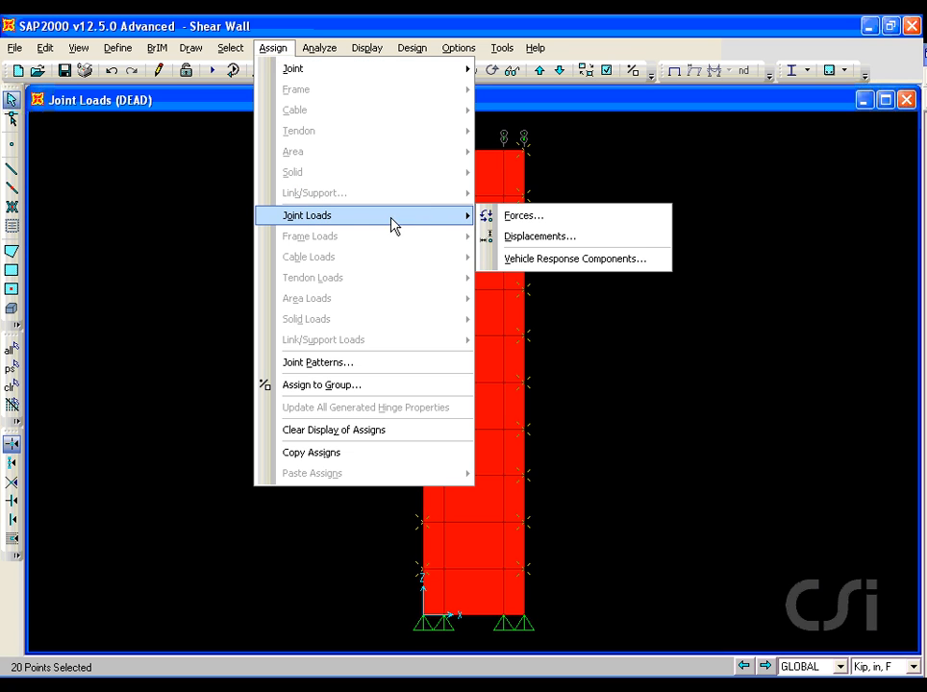
pyautogui.click(522, 218)
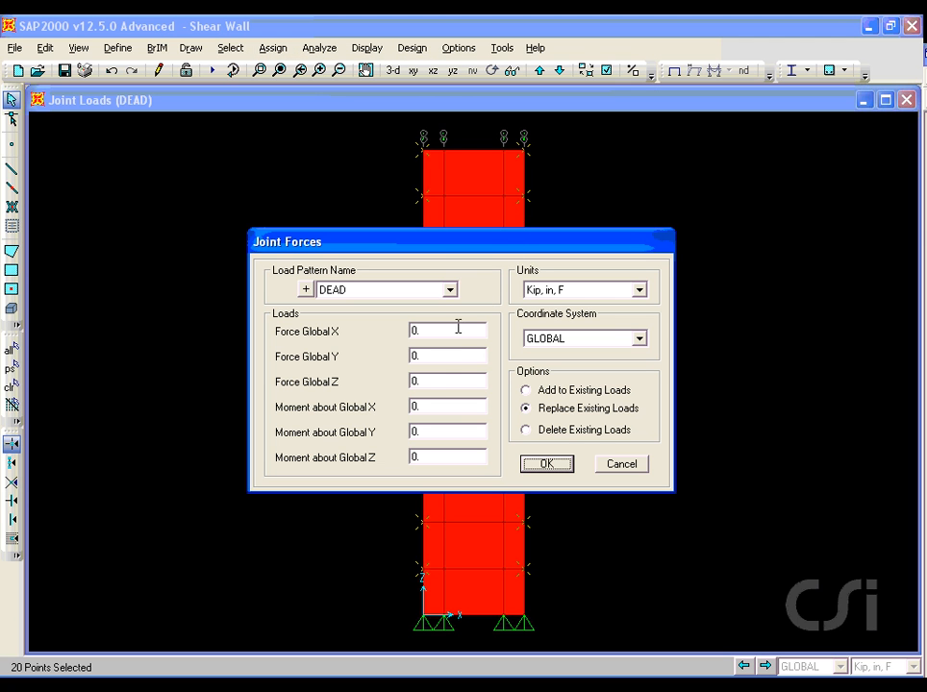
pyautogui.doubleClick(432, 381)
pyautogui.write('-105')
pyautogui.click(548, 466)
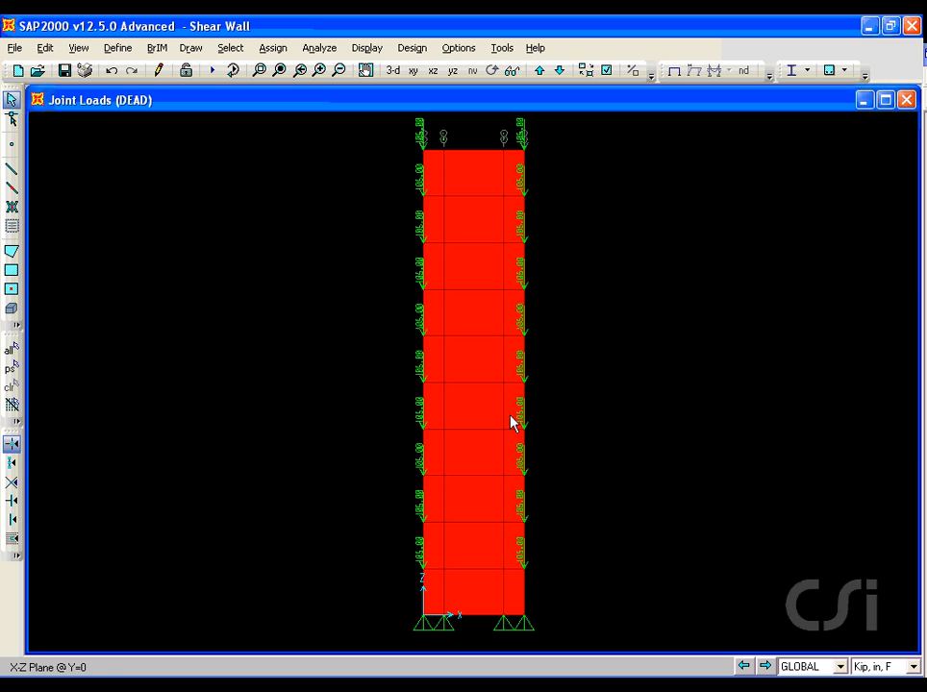
# Step: Apply a LIVE joint force of -50 kip in global Z to the previously selected joints along both outer wall edges
pyautogui.click(231, 48)
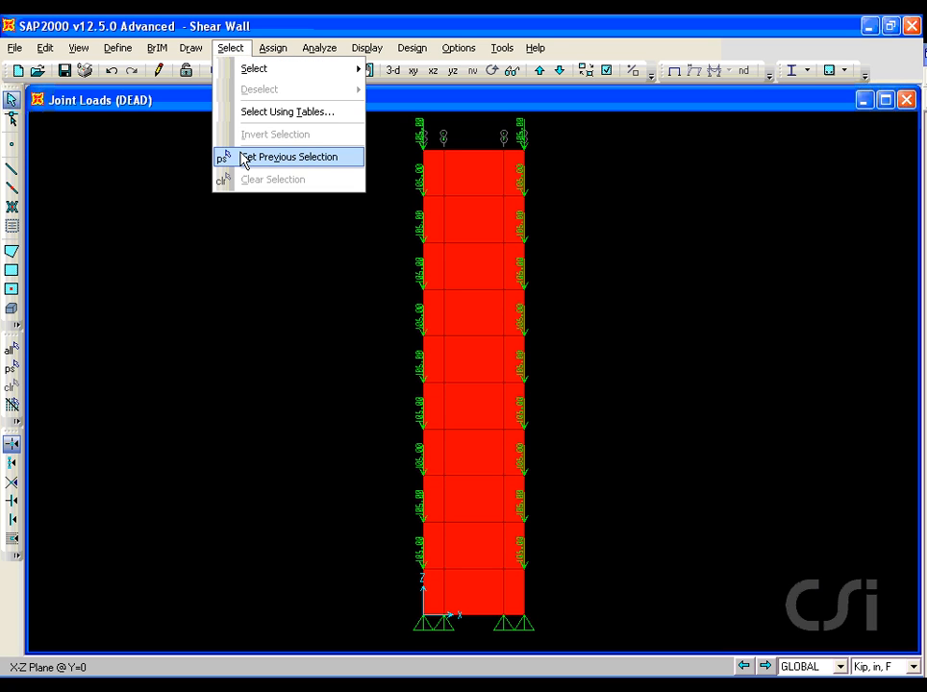
pyautogui.click(295, 162)
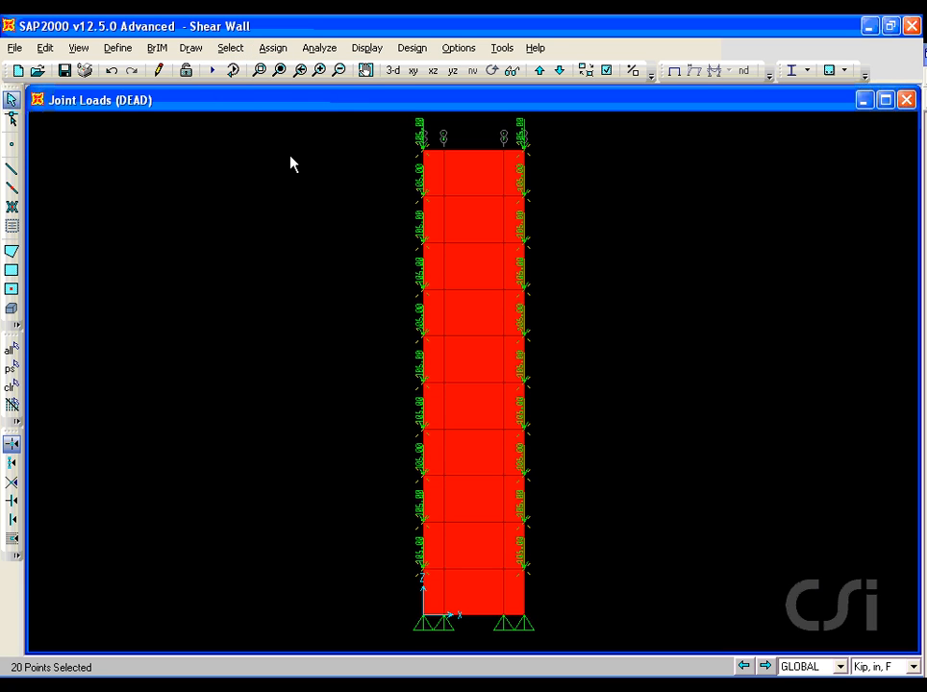
pyautogui.click(272, 48)
pyautogui.moveTo(287, 216)
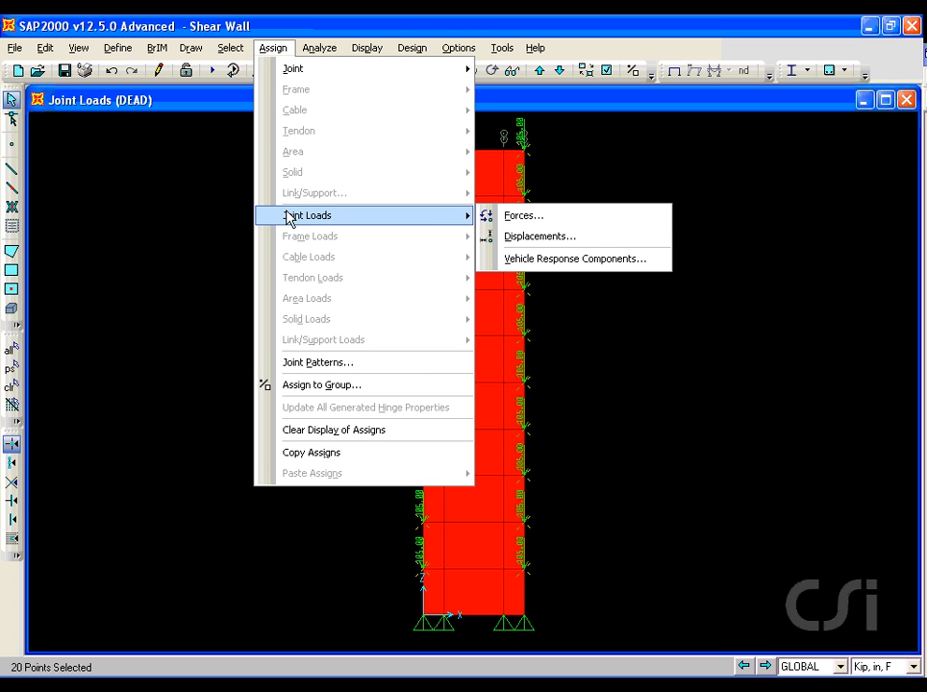
pyautogui.click(536, 216)
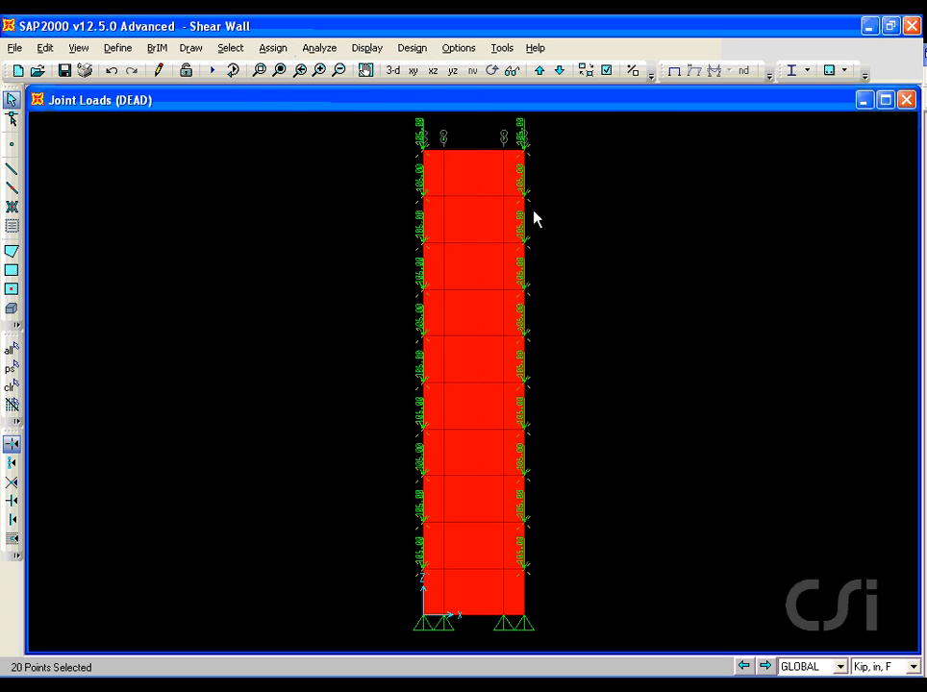
pyautogui.click(450, 290)
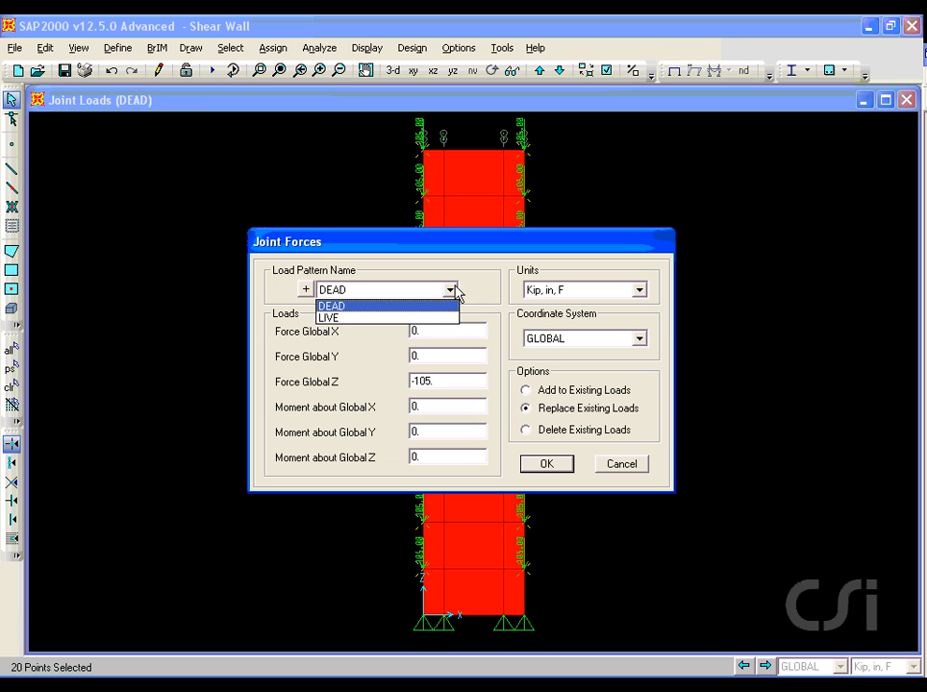
pyautogui.click(430, 317)
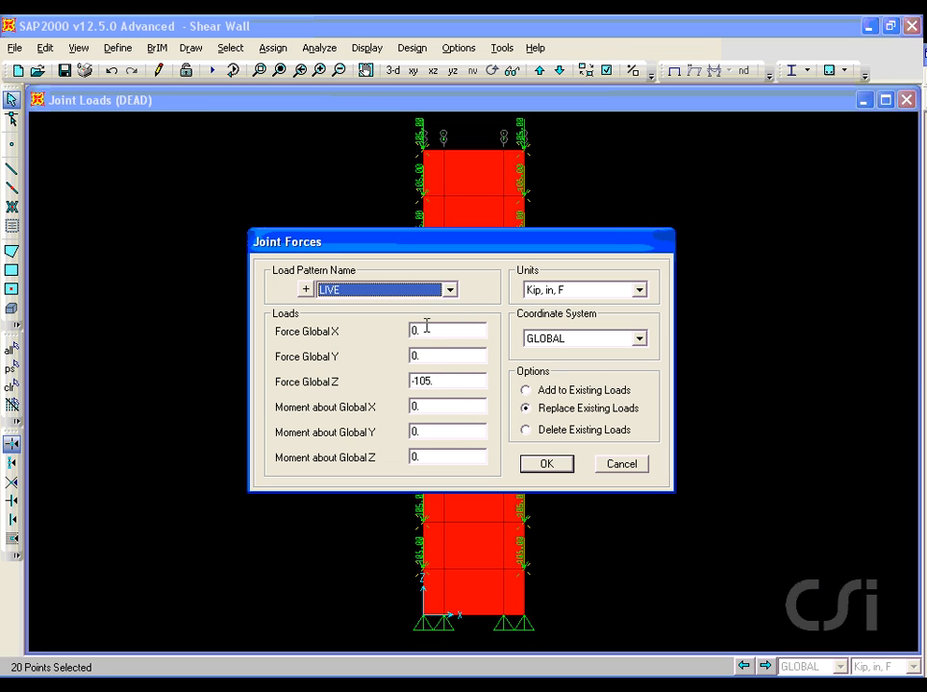
pyautogui.click(434, 381)
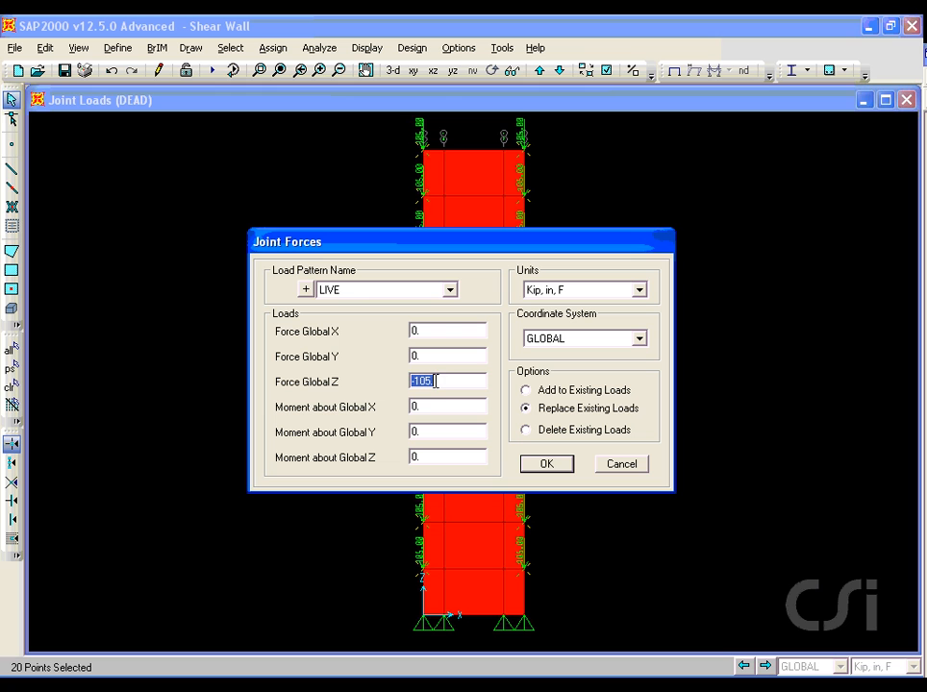
pyautogui.write('-50')
pyautogui.click(545, 465)
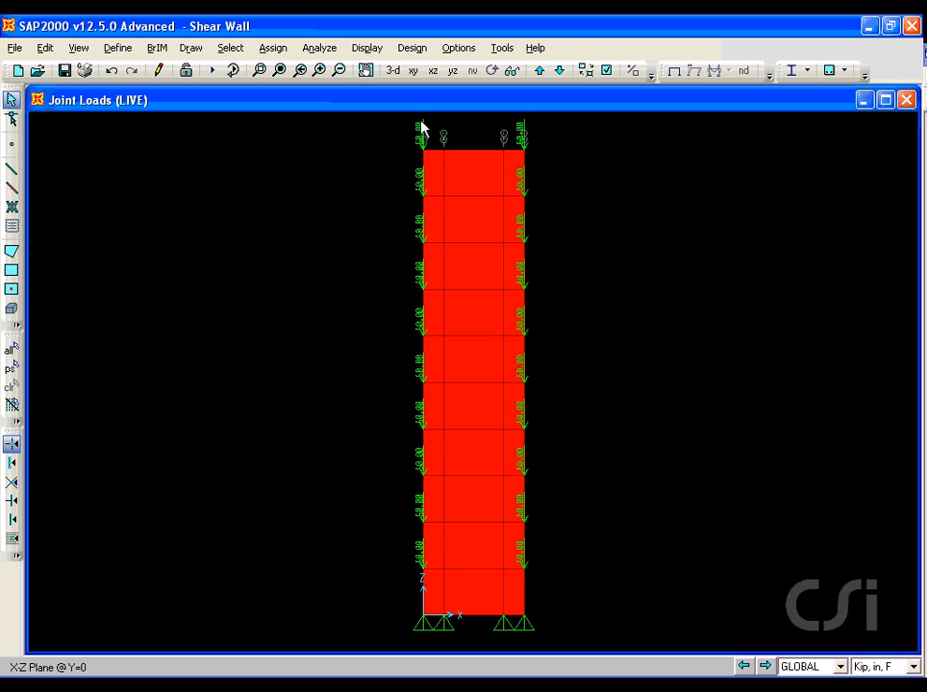
# Step: Apply a DEAD joint force of -52.5 kip in global Z to all joints above the base along the two interior grid lines
pyautogui.moveTo(433, 141); pyautogui.dragTo(508, 583)
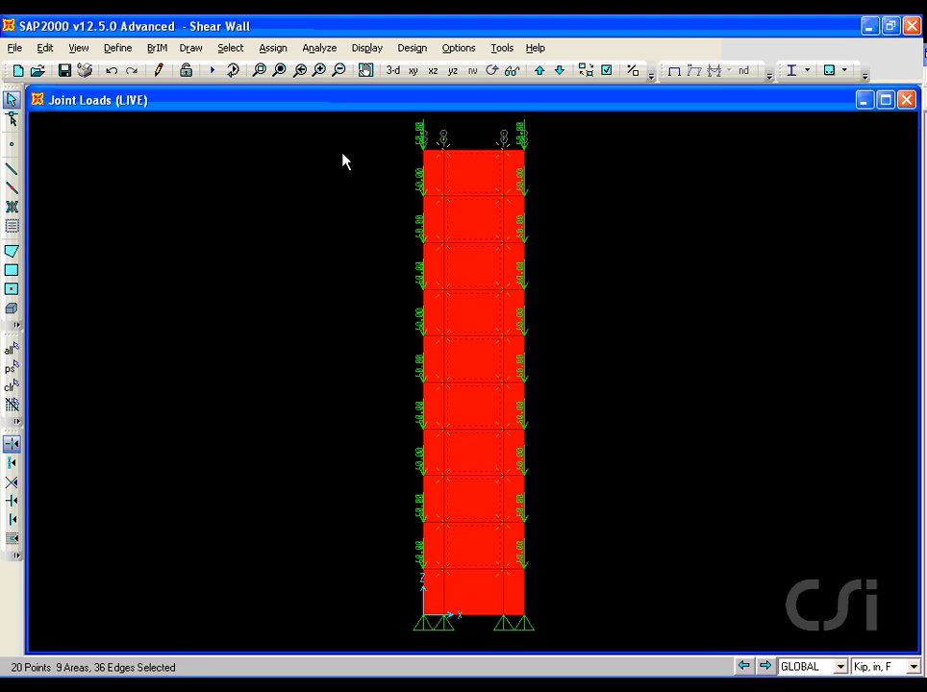
pyautogui.click(275, 48)
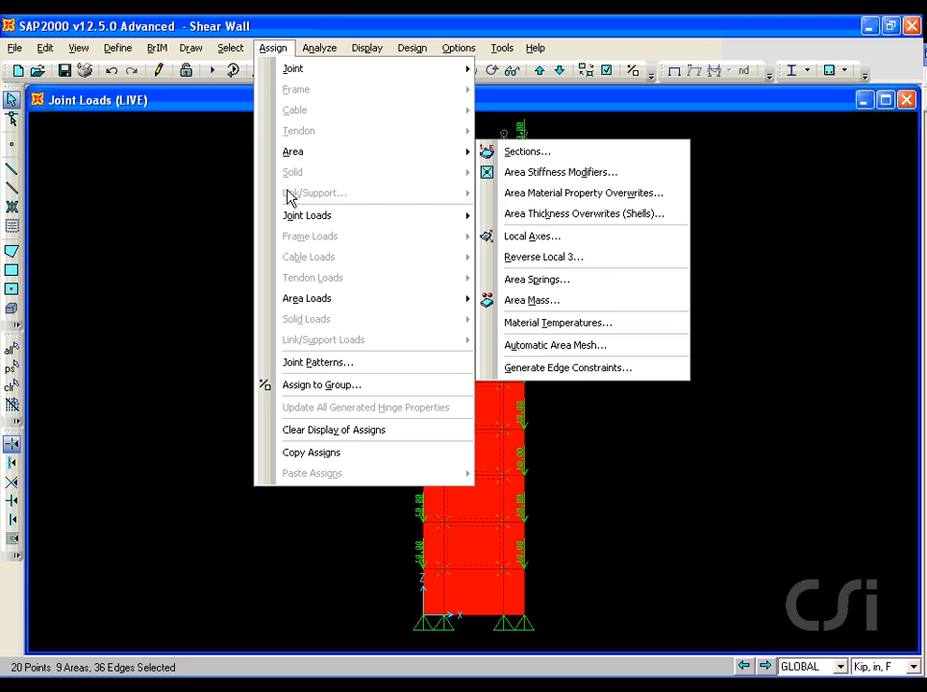
pyautogui.moveTo(366, 218)
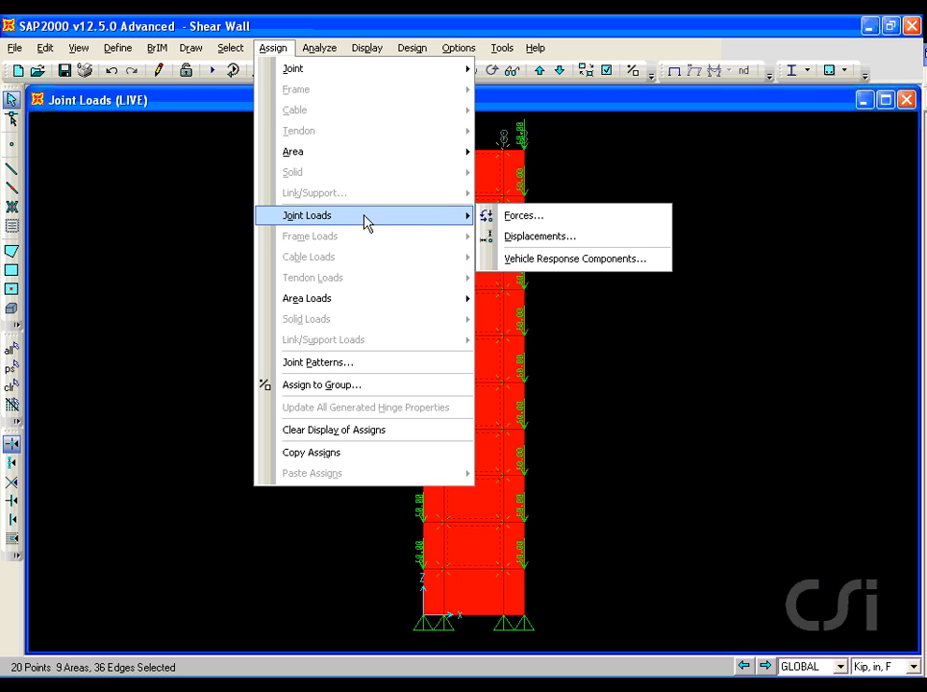
pyautogui.click(511, 220)
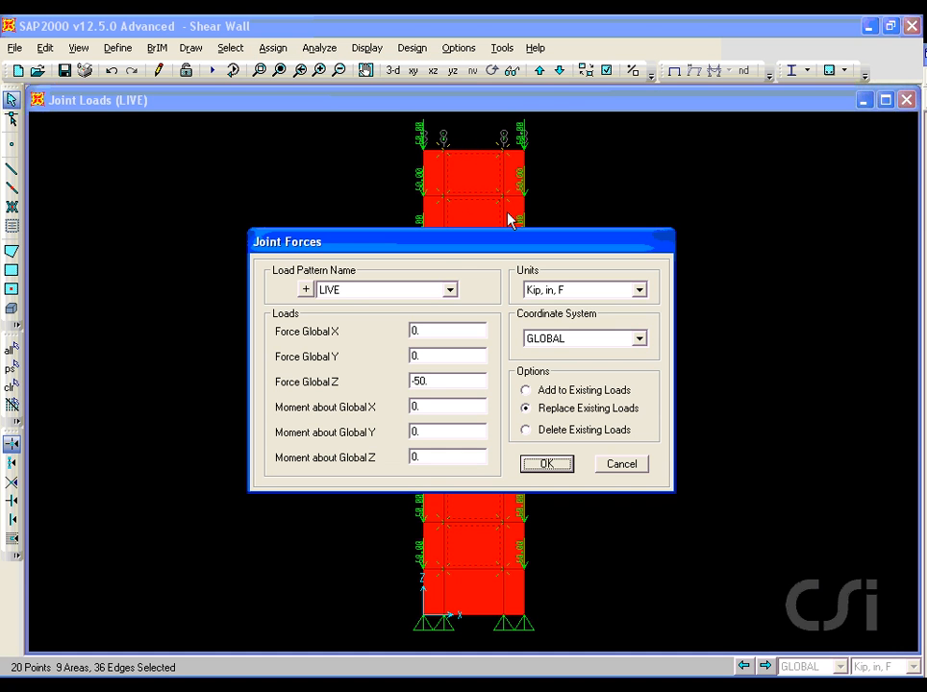
pyautogui.click(424, 291)
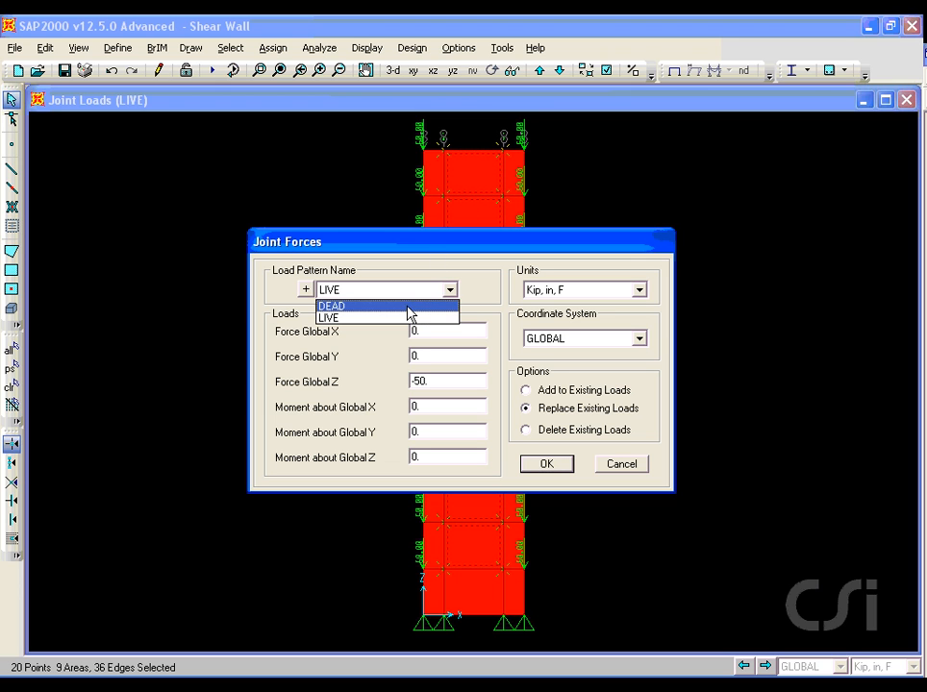
pyautogui.click(409, 307)
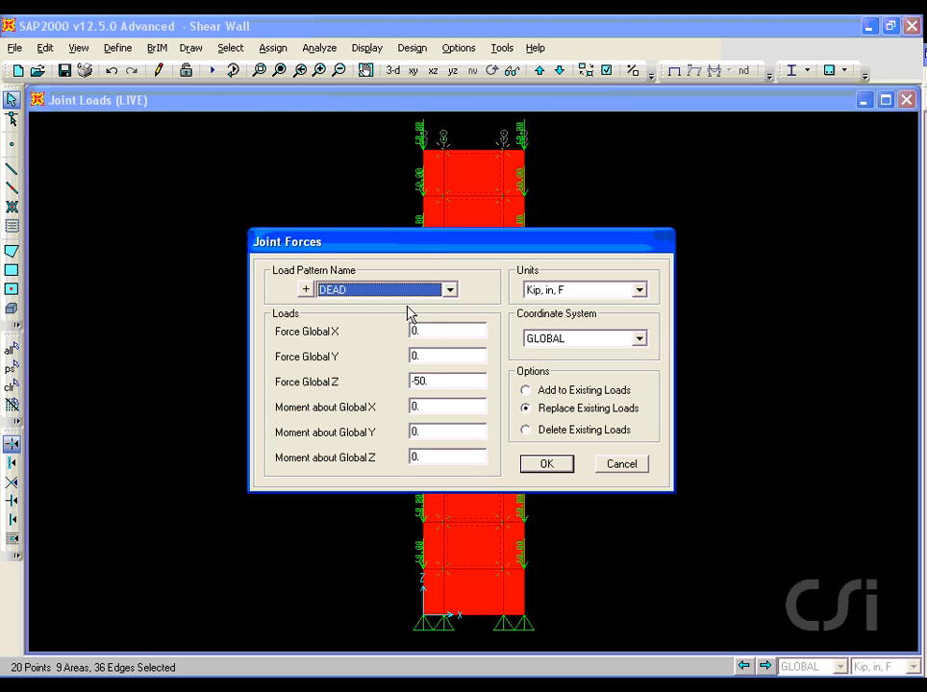
pyautogui.doubleClick(433, 379)
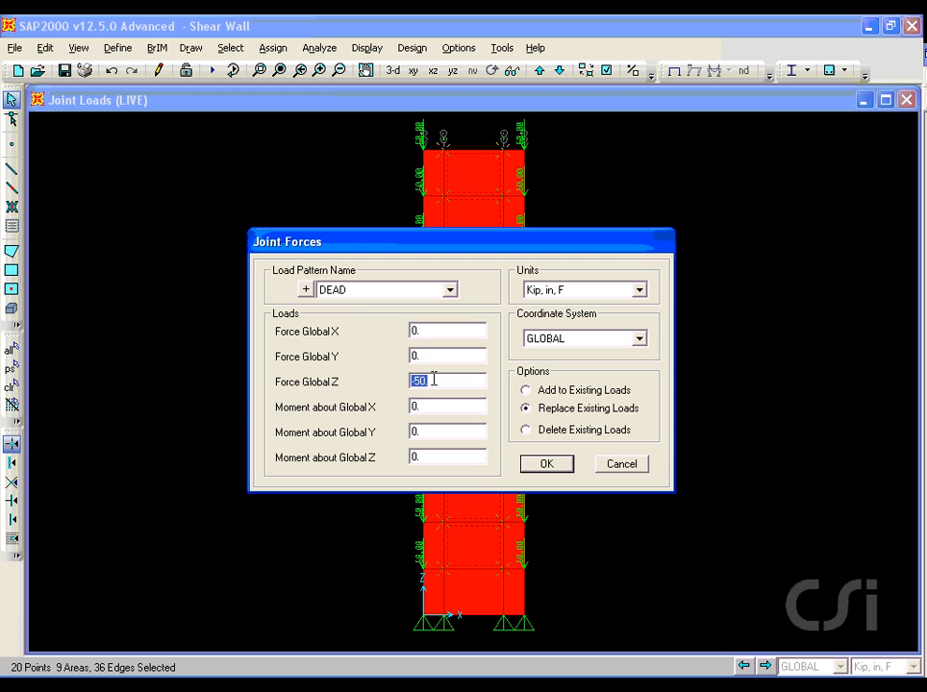
pyautogui.write('-52.5')
pyautogui.click(551, 463)
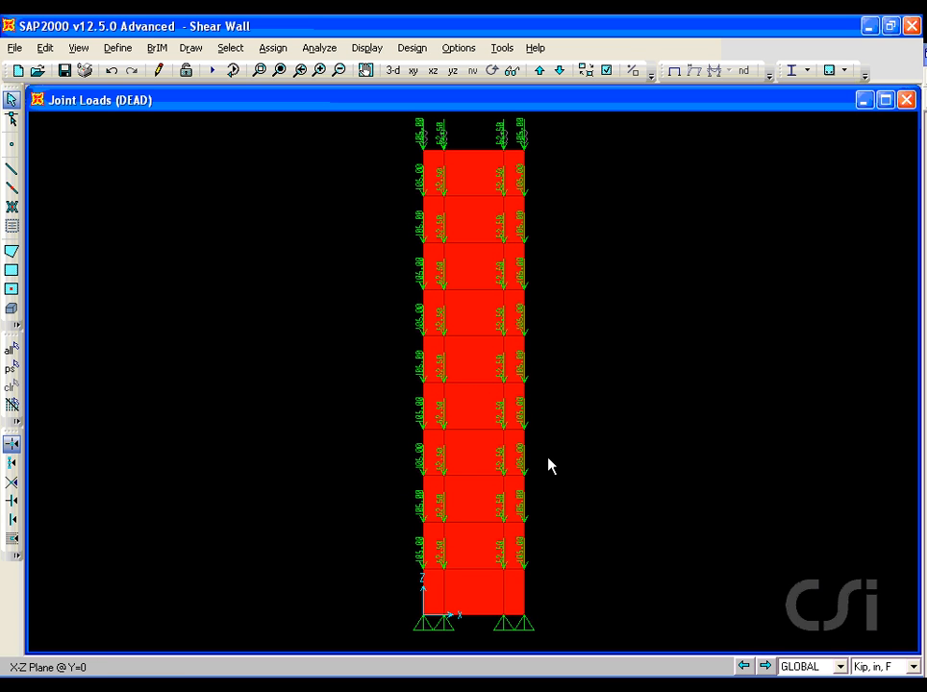
# Step: Reselect the interior joints above the base and apply a LIVE joint force of -25 kip in global Z
pyautogui.click(241, 50)
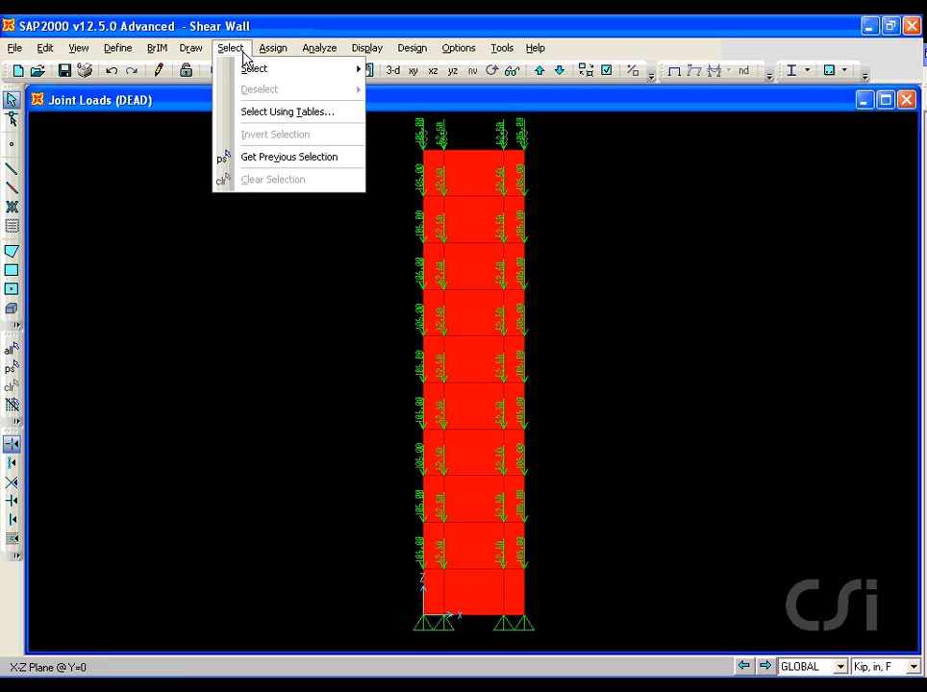
pyautogui.click(260, 158)
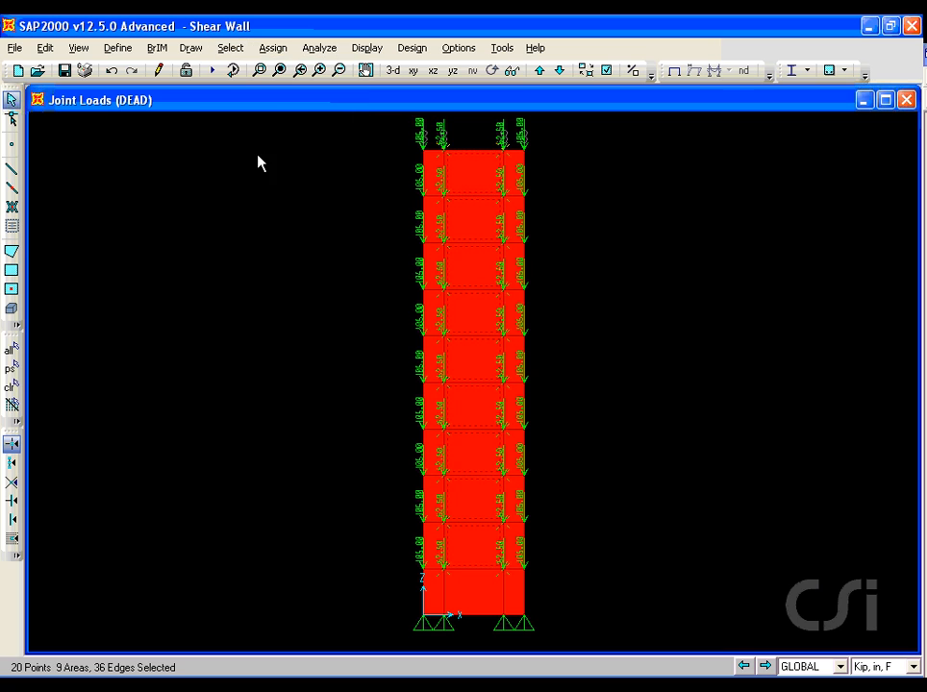
pyautogui.click(273, 50)
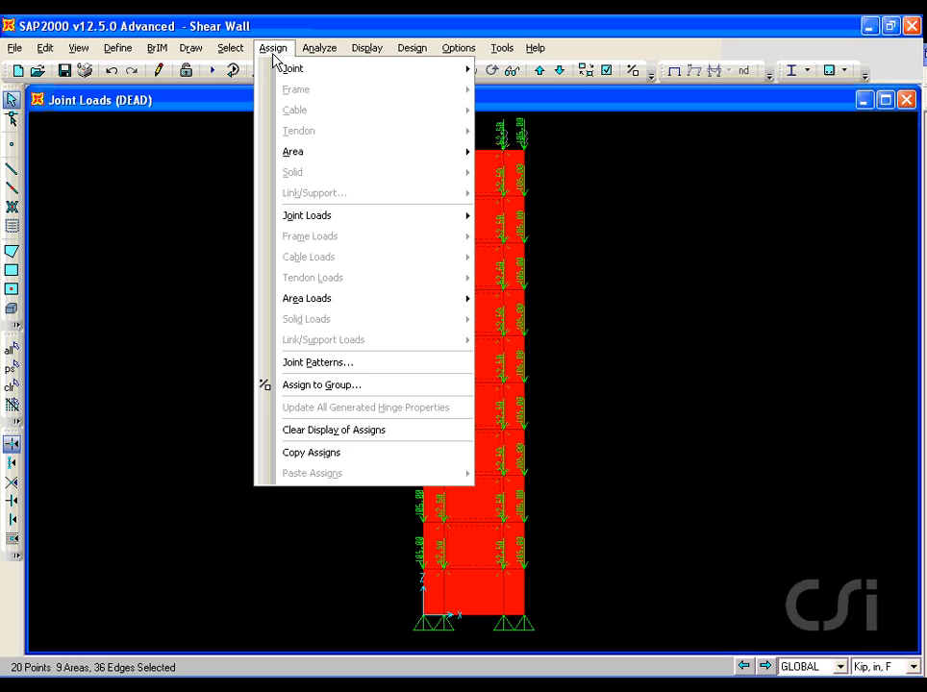
pyautogui.moveTo(354, 220)
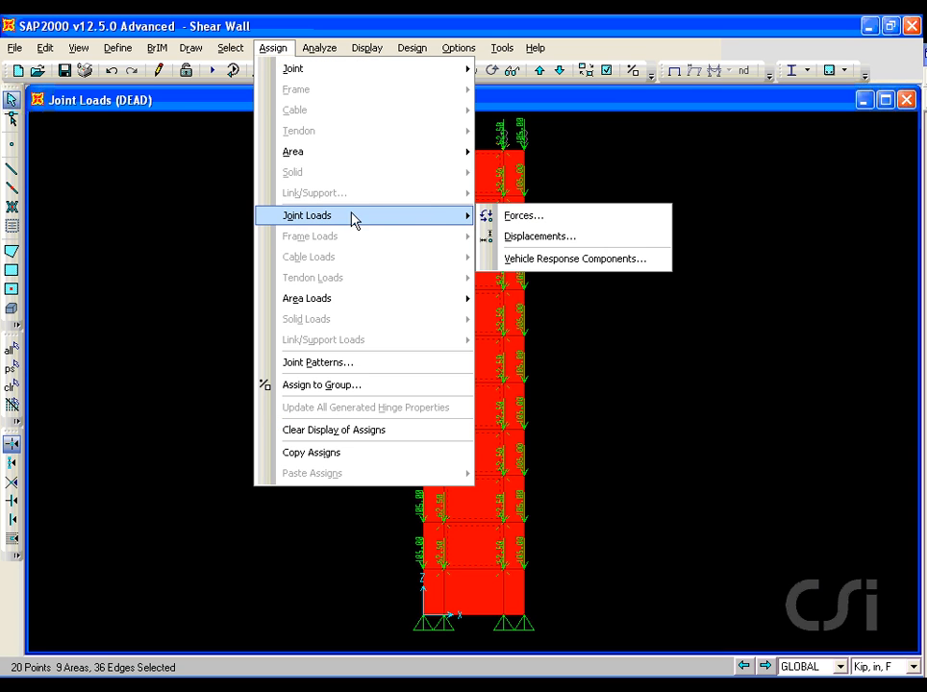
pyautogui.click(515, 217)
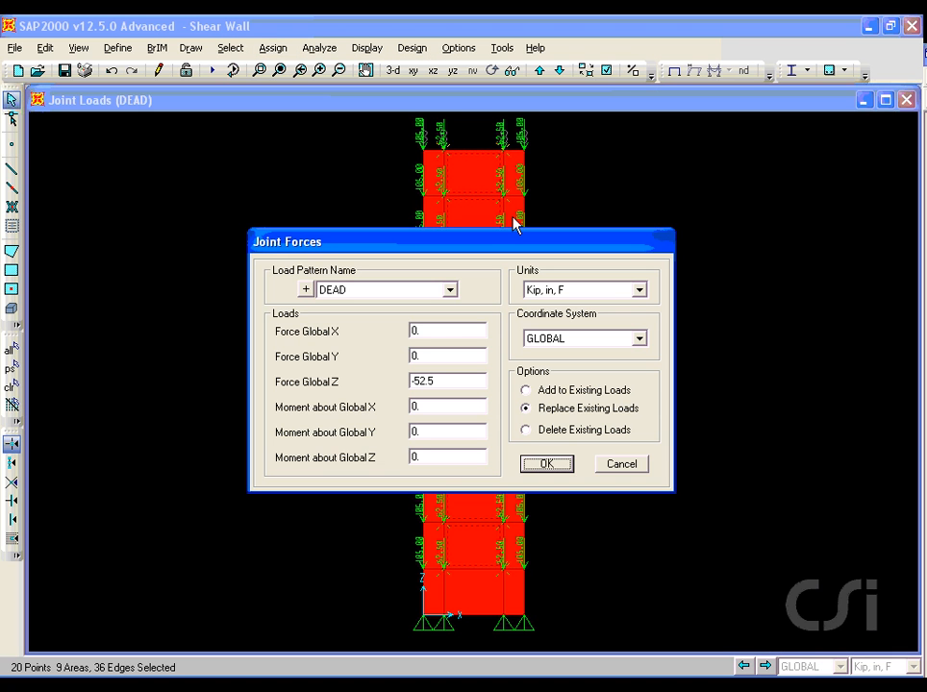
pyautogui.click(438, 293)
pyautogui.click(428, 318)
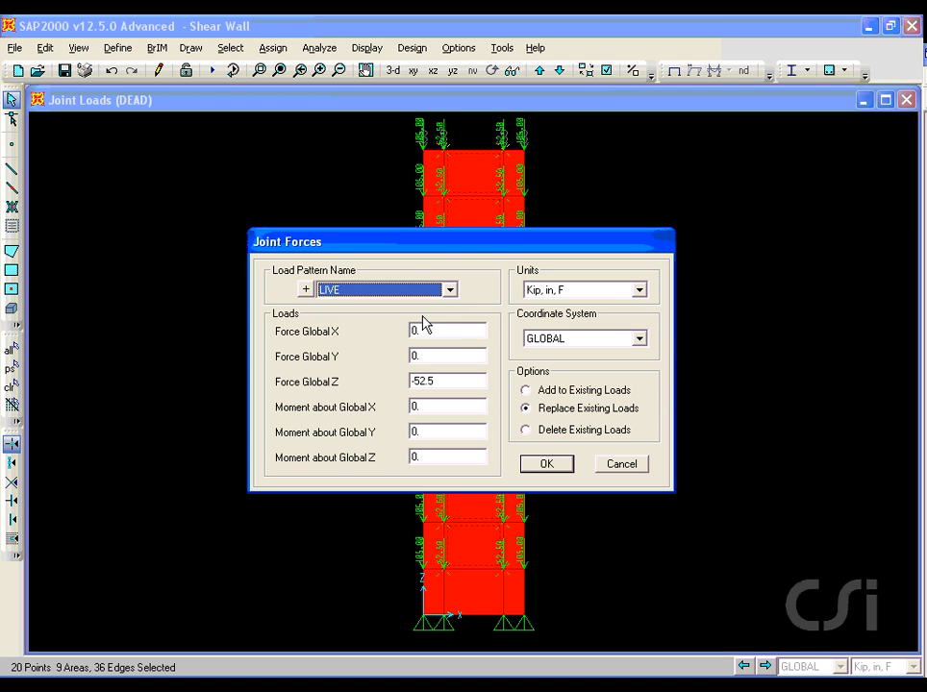
pyautogui.doubleClick(450, 379)
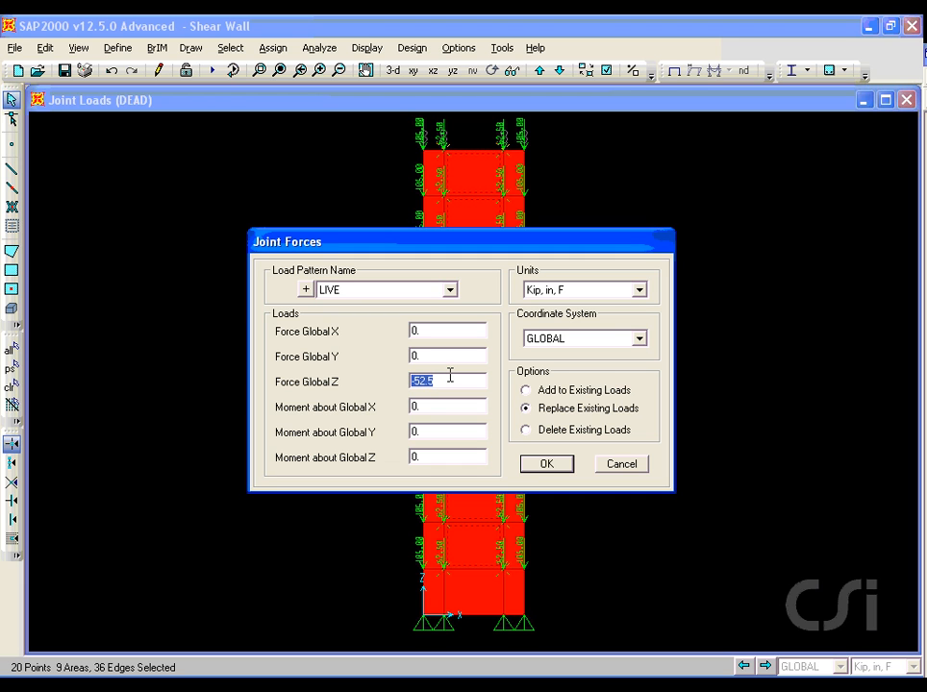
pyautogui.write('-25')
pyautogui.click(545, 466)
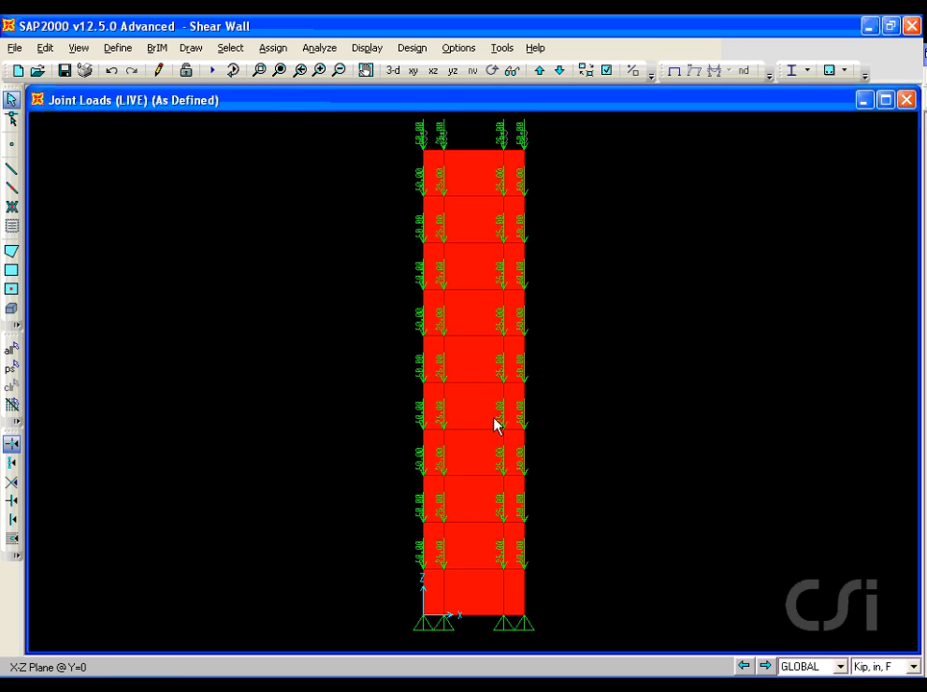
# Step: Review the definition and graph of the Motion1 time history function
pyautogui.click(117, 48)
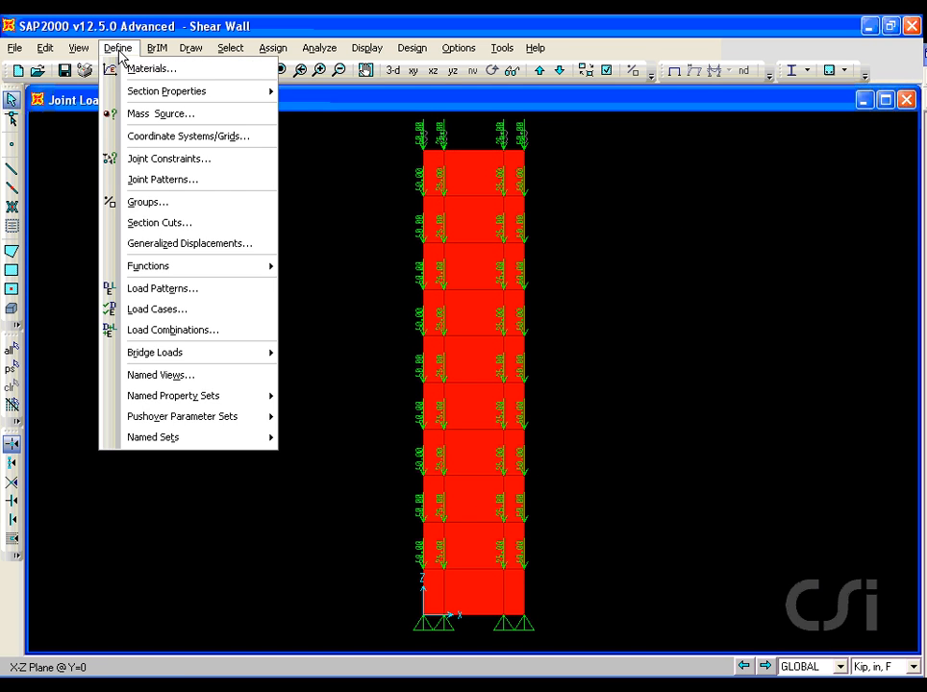
pyautogui.moveTo(125, 271)
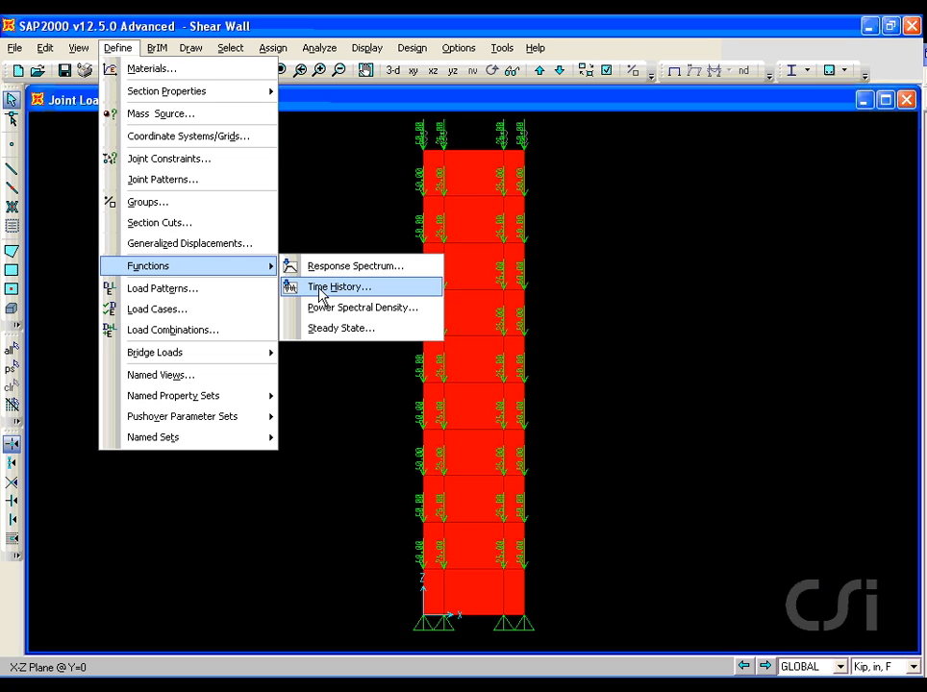
pyautogui.click(370, 288)
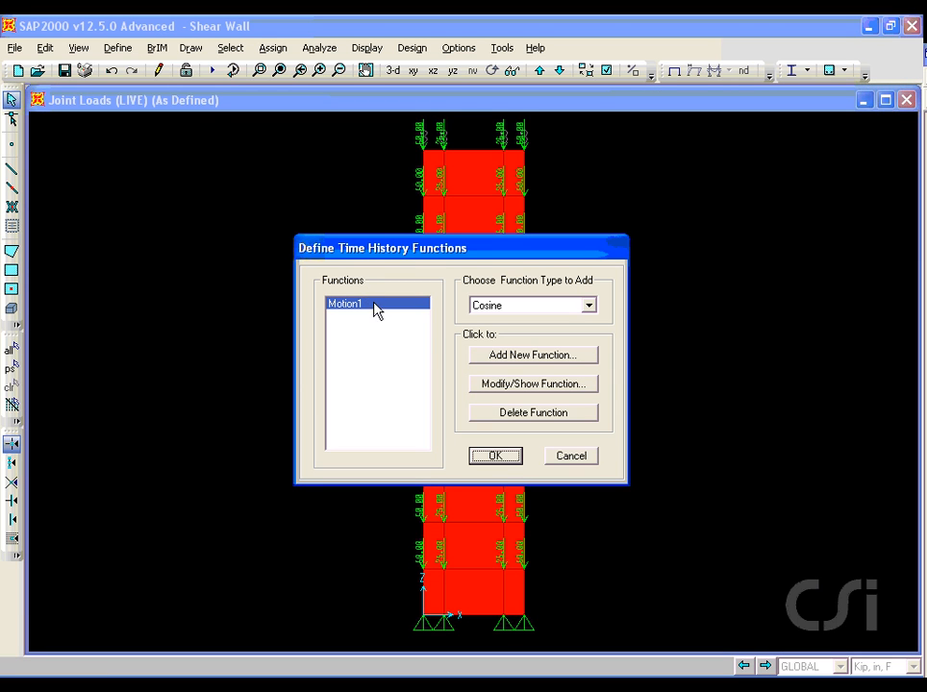
pyautogui.click(519, 388)
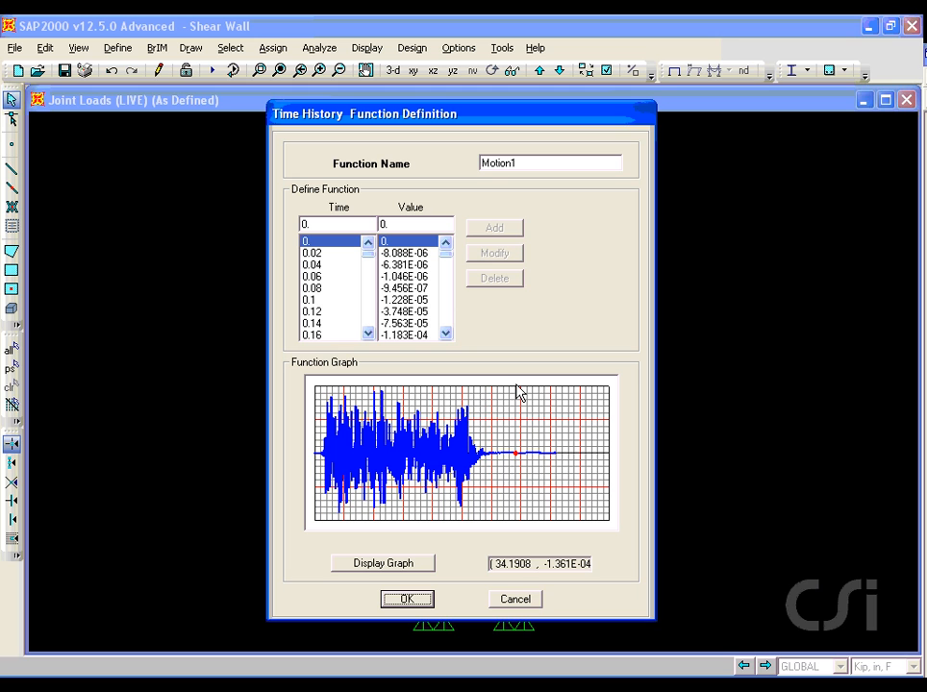
pyautogui.click(408, 600)
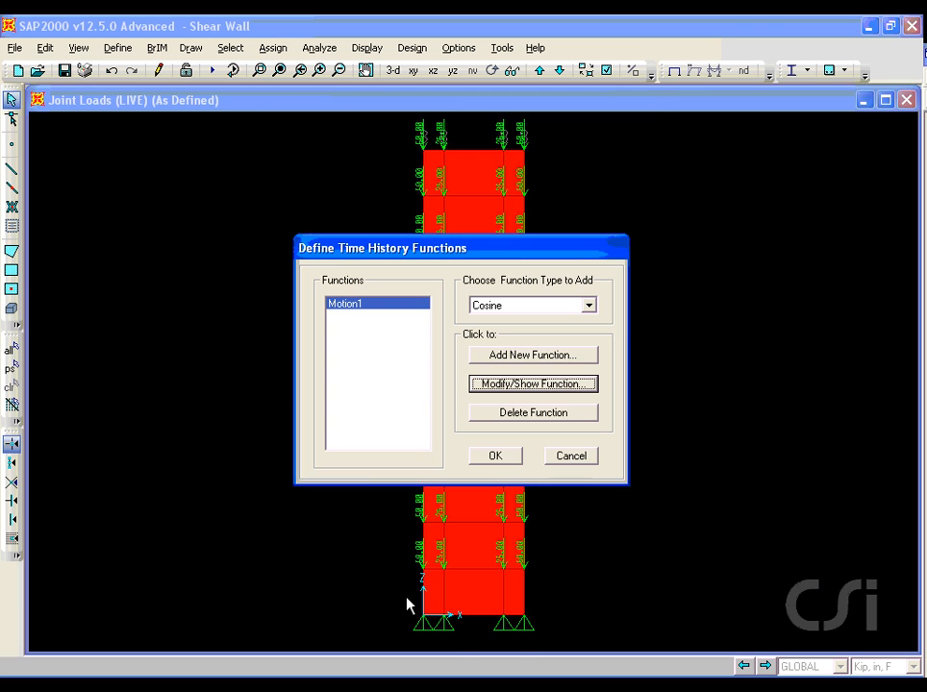
pyautogui.click(495, 458)
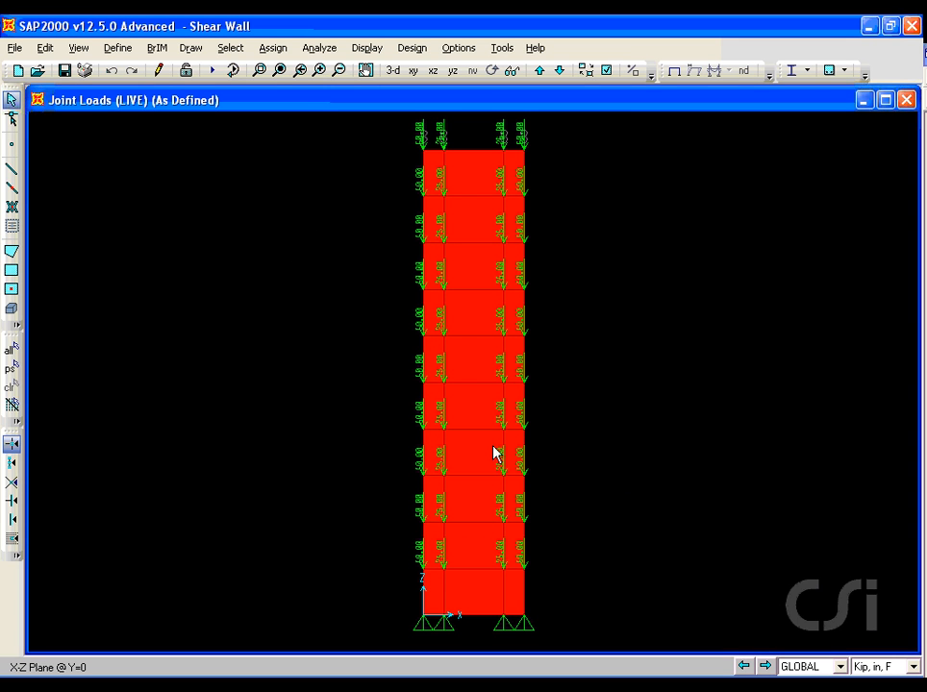
# Step: Clear the displayed joint load assignments and add LIVE with a 0.25 multiplier to the load-based mass source
pyautogui.click(274, 48)
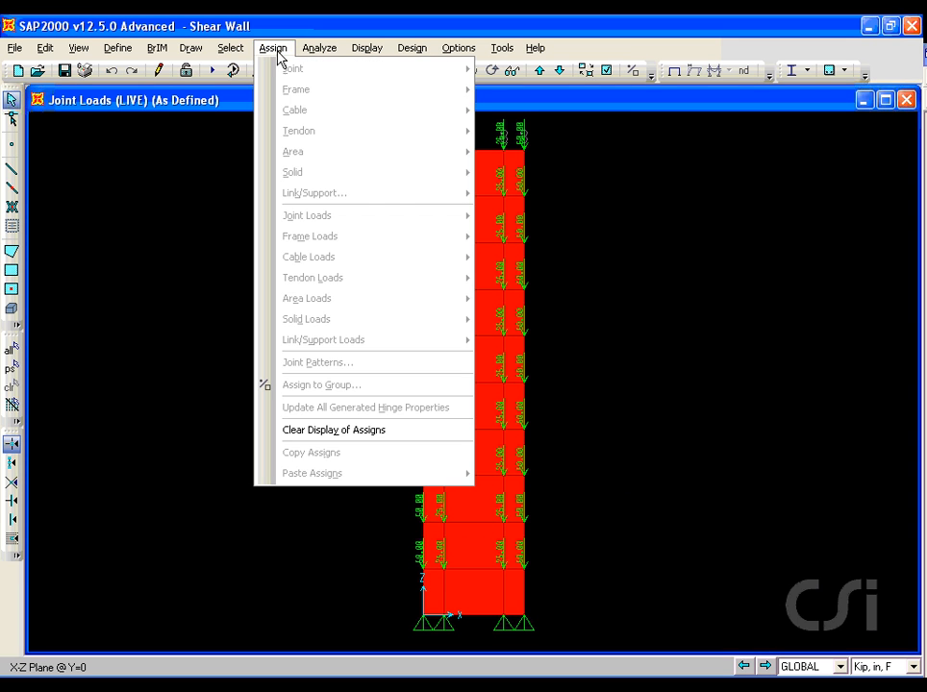
pyautogui.click(288, 430)
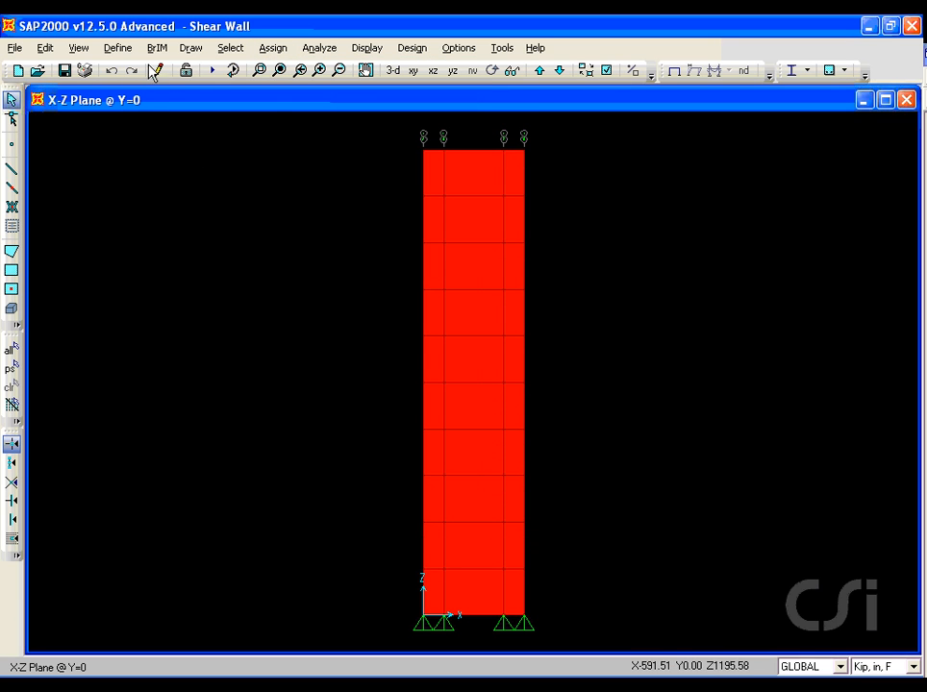
pyautogui.click(126, 51)
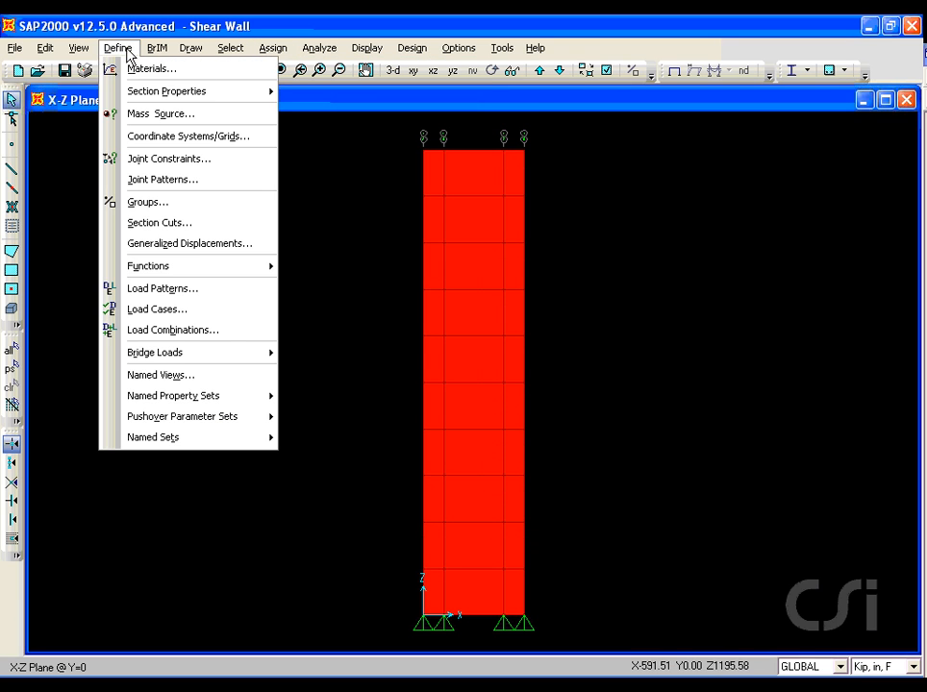
pyautogui.click(165, 116)
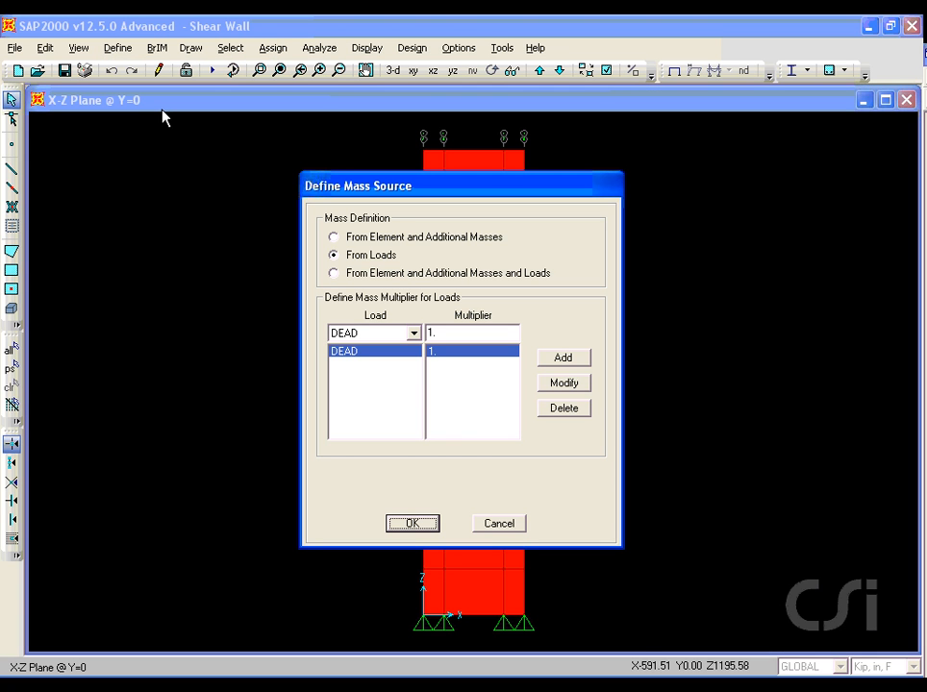
pyautogui.click(413, 333)
pyautogui.click(379, 364)
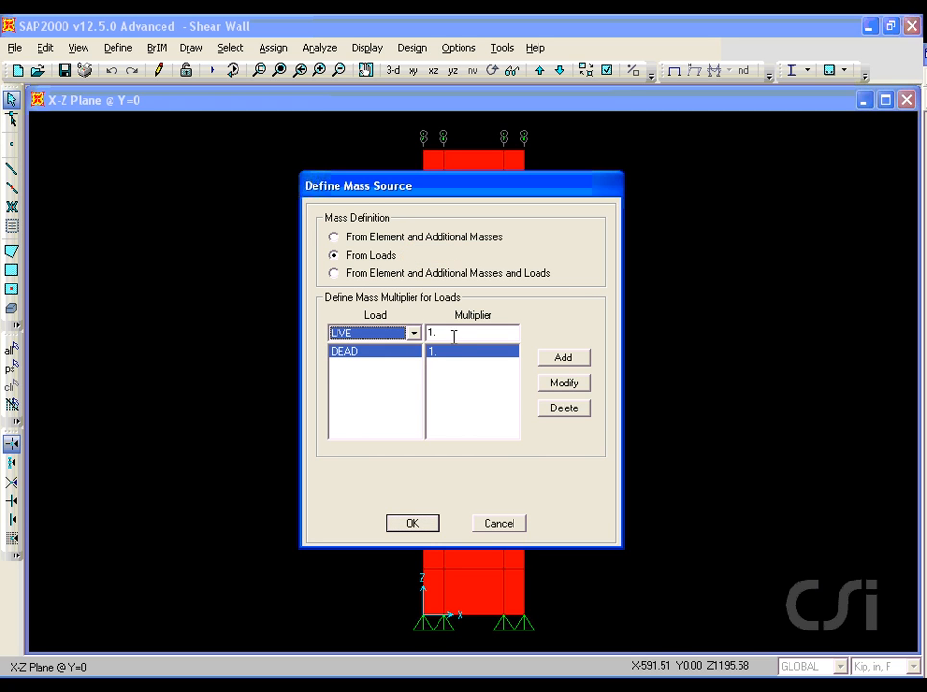
pyautogui.doubleClick(454, 333)
pyautogui.write('.25')
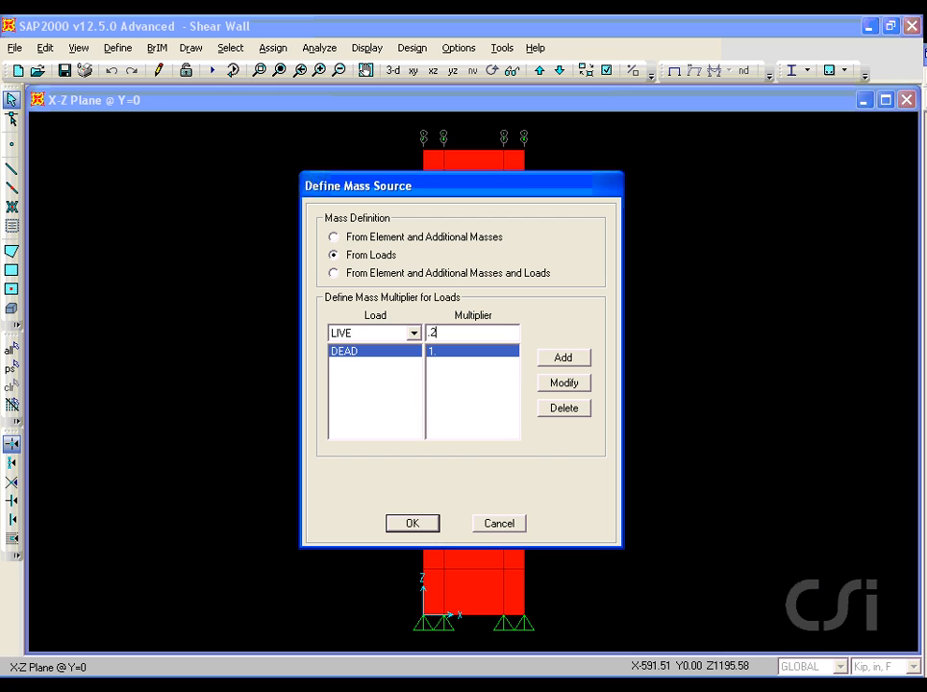
pyautogui.click(557, 363)
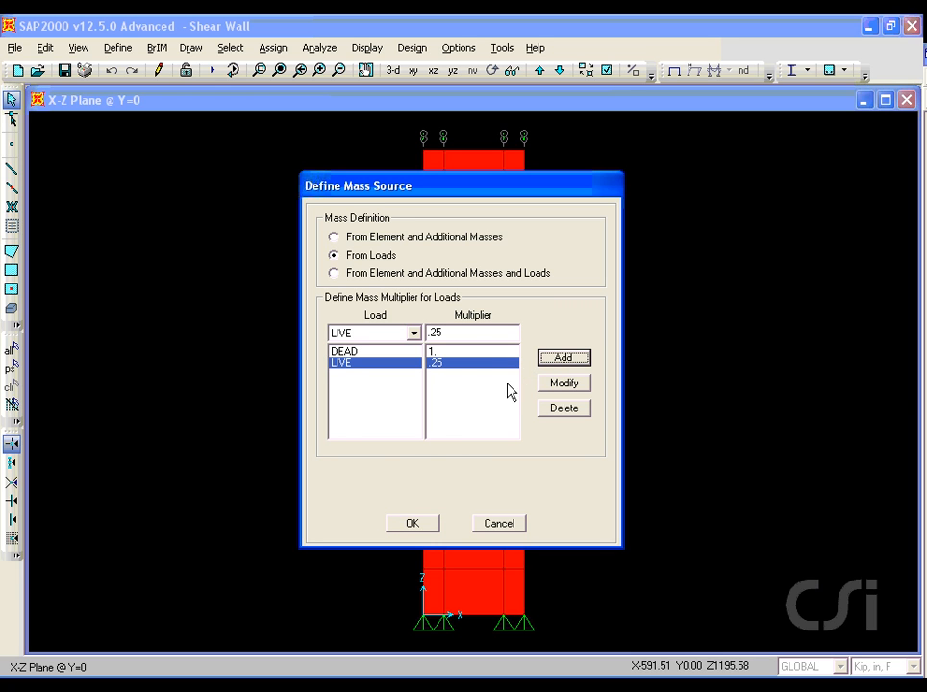
pyautogui.click(414, 525)
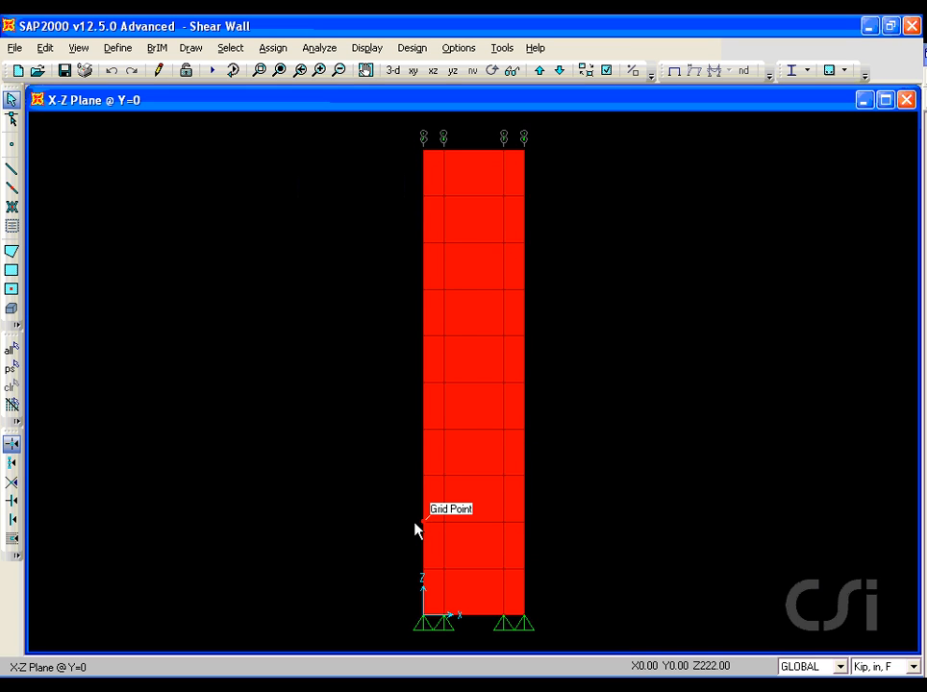
# Step: Add the LIVE load pattern with a scale factor of 0.25 to the GravNL nonlinear static load case
pyautogui.click(119, 48)
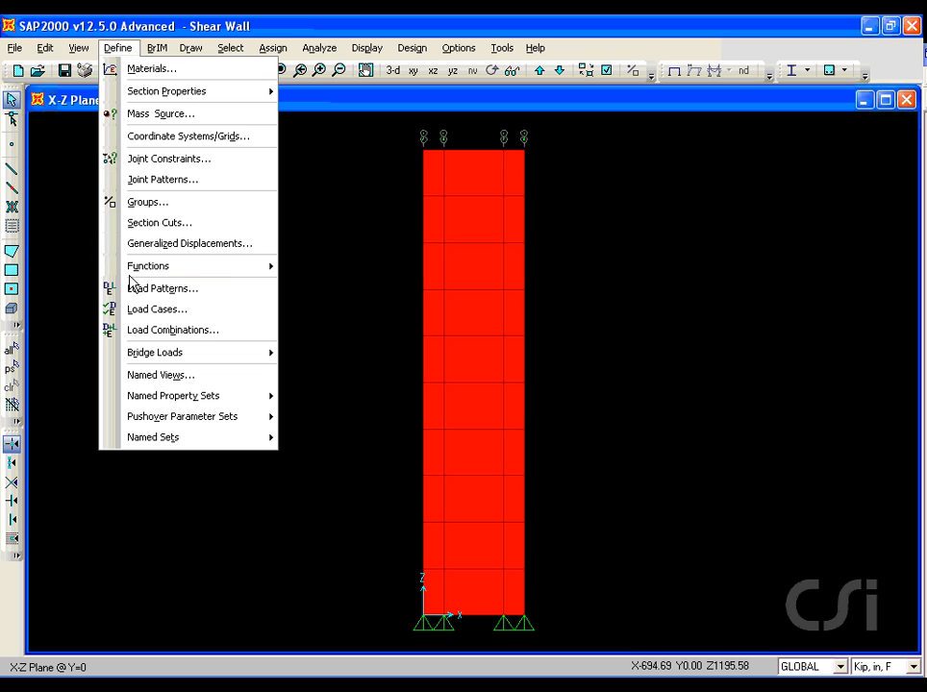
pyautogui.click(174, 316)
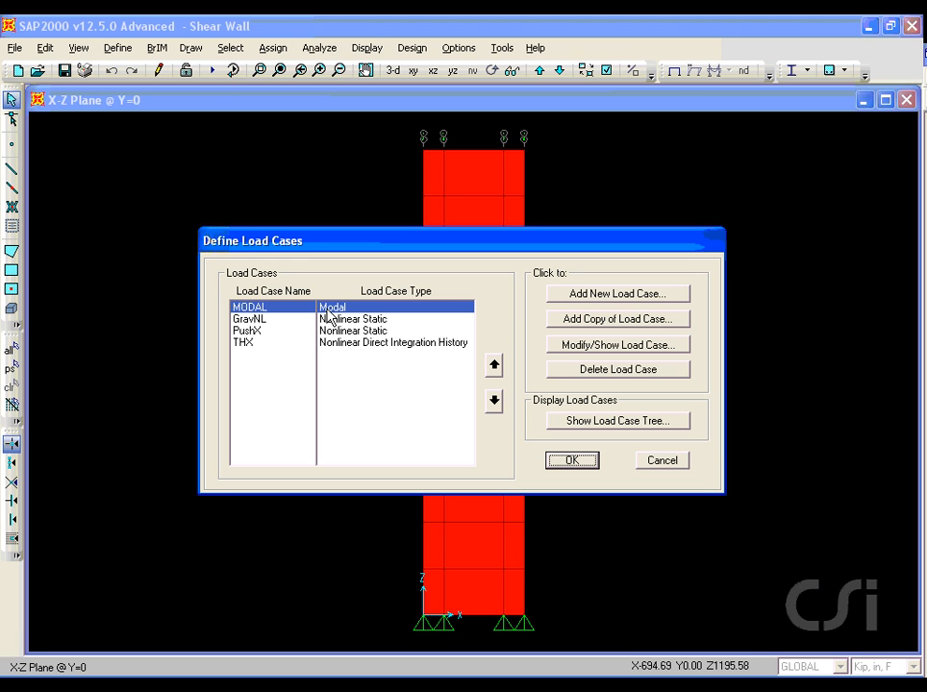
pyautogui.click(260, 320)
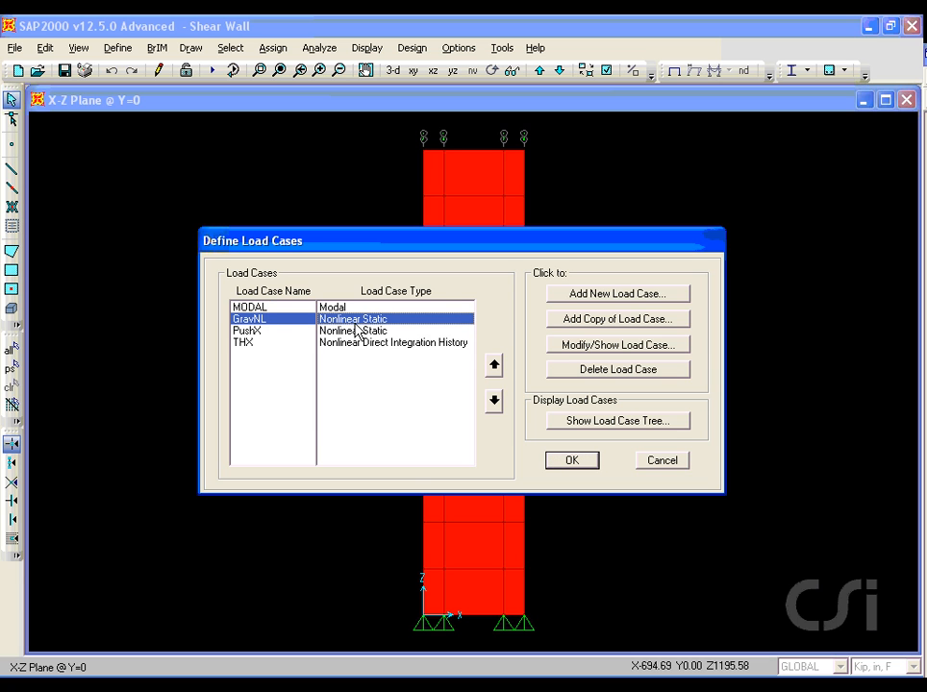
pyautogui.click(574, 347)
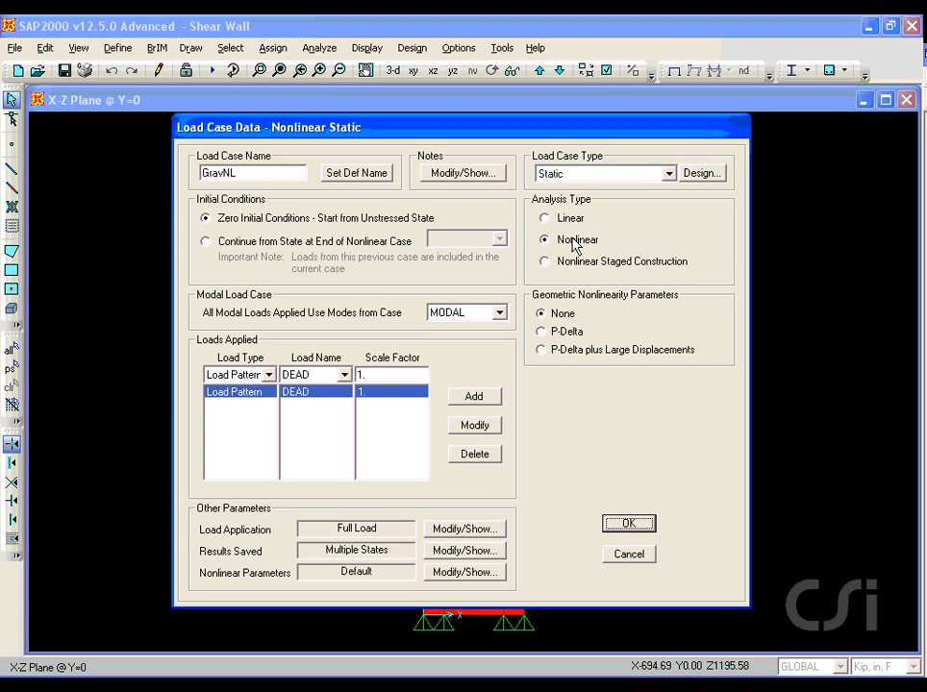
pyautogui.click(346, 377)
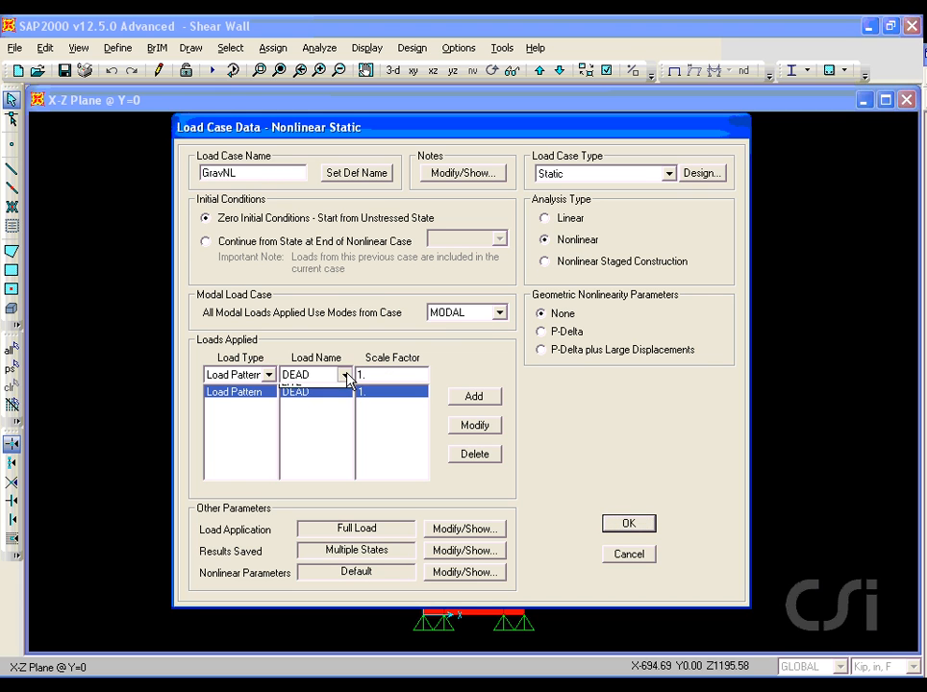
pyautogui.click(332, 404)
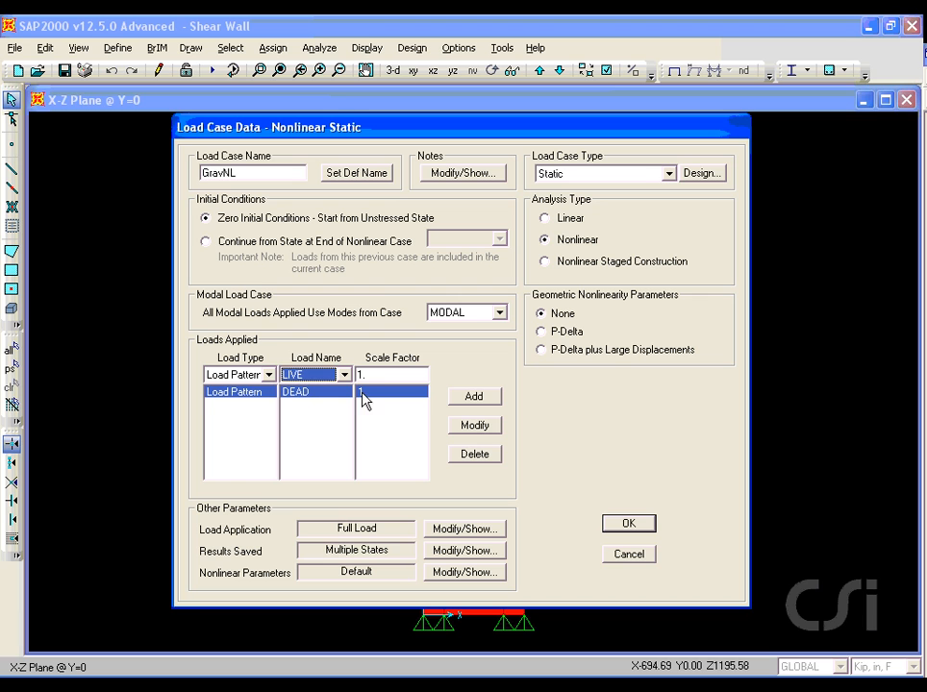
pyautogui.doubleClick(385, 376)
pyautogui.write('.25')
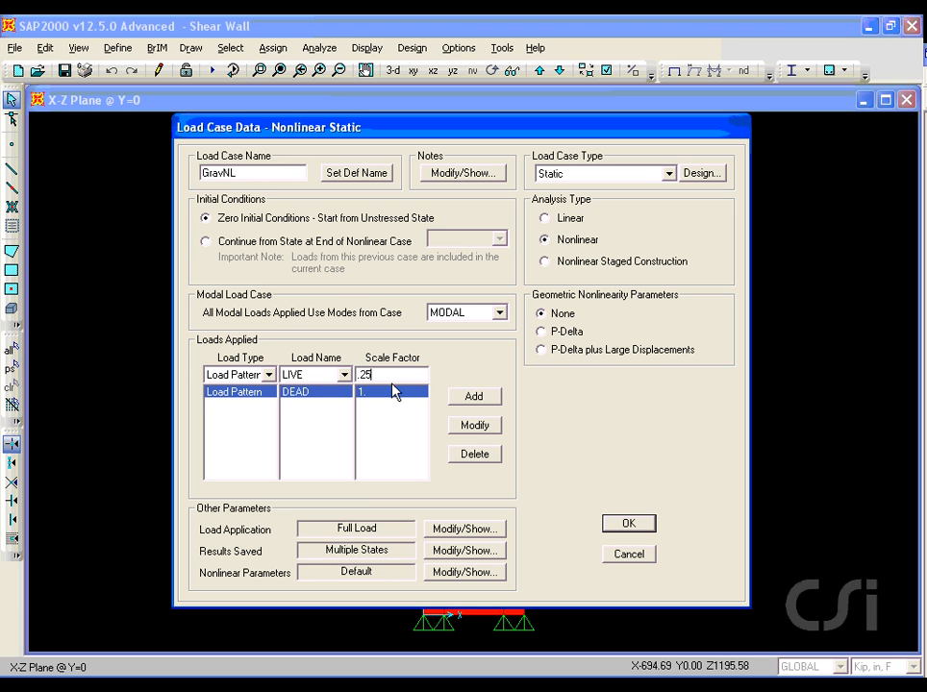
pyautogui.click(468, 399)
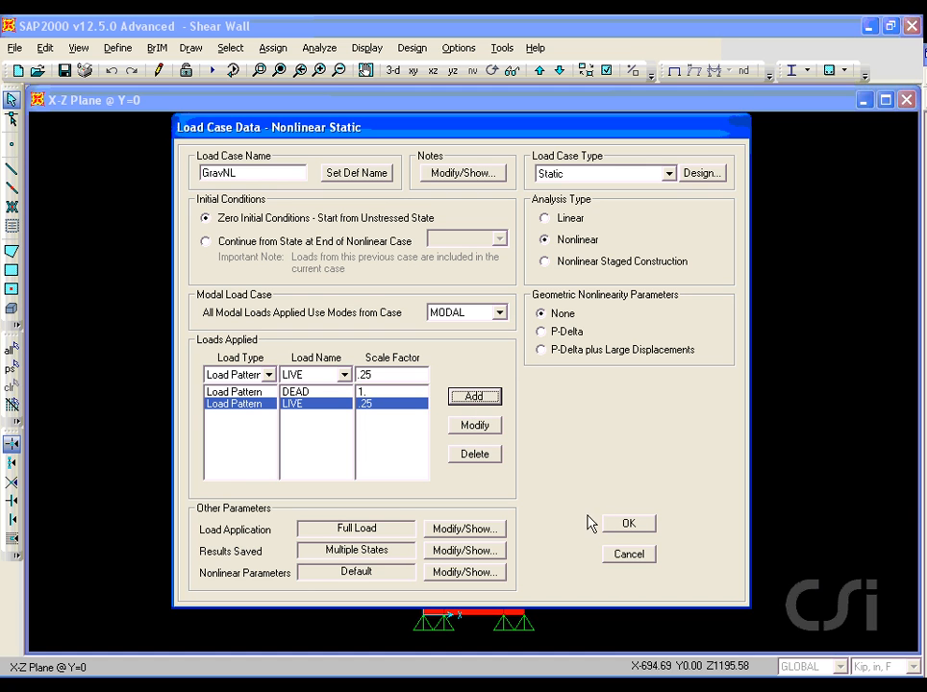
pyautogui.click(633, 527)
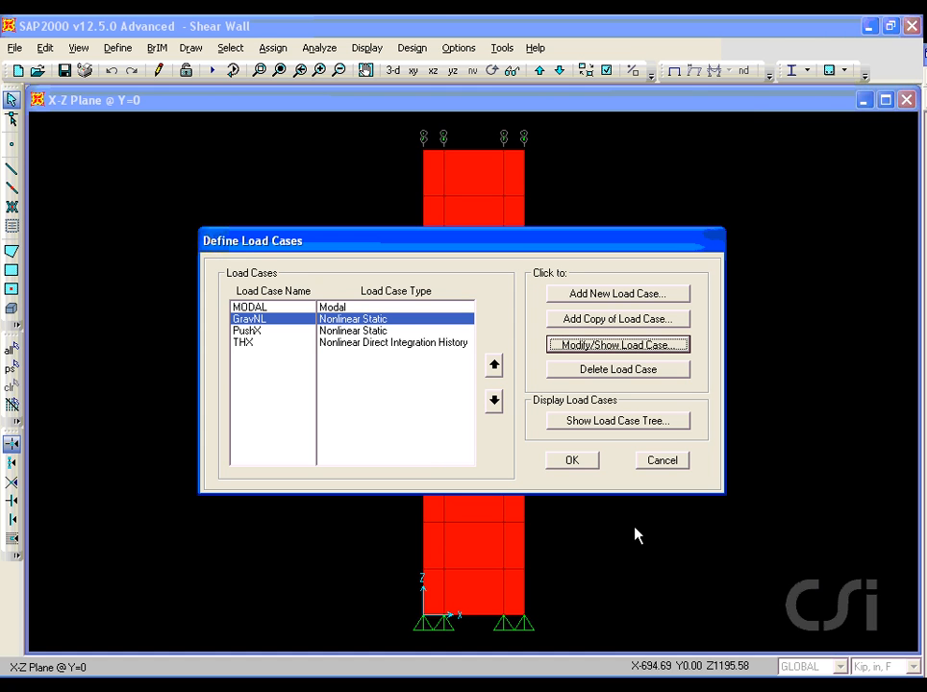
# Step: Set the monitored displacement joint to 32 in the load application control of the PushX load case
pyautogui.click(261, 330)
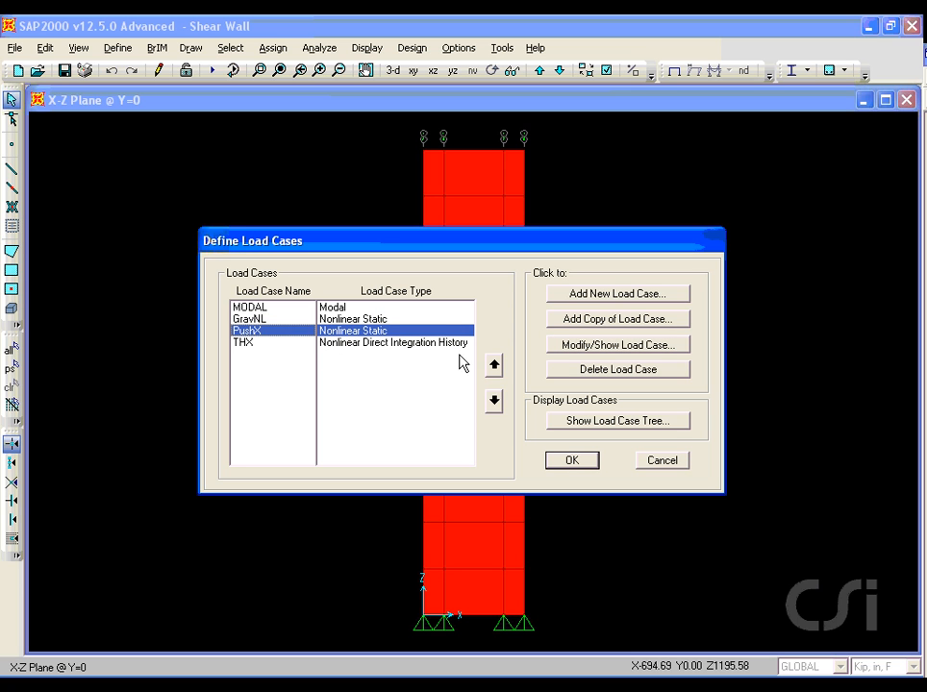
pyautogui.click(591, 348)
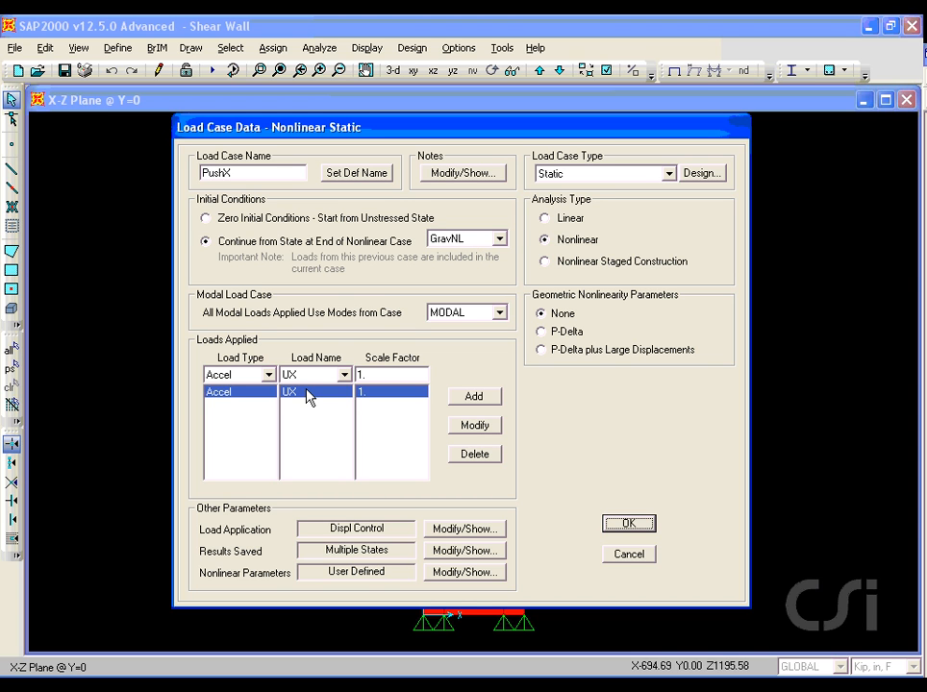
pyautogui.click(458, 536)
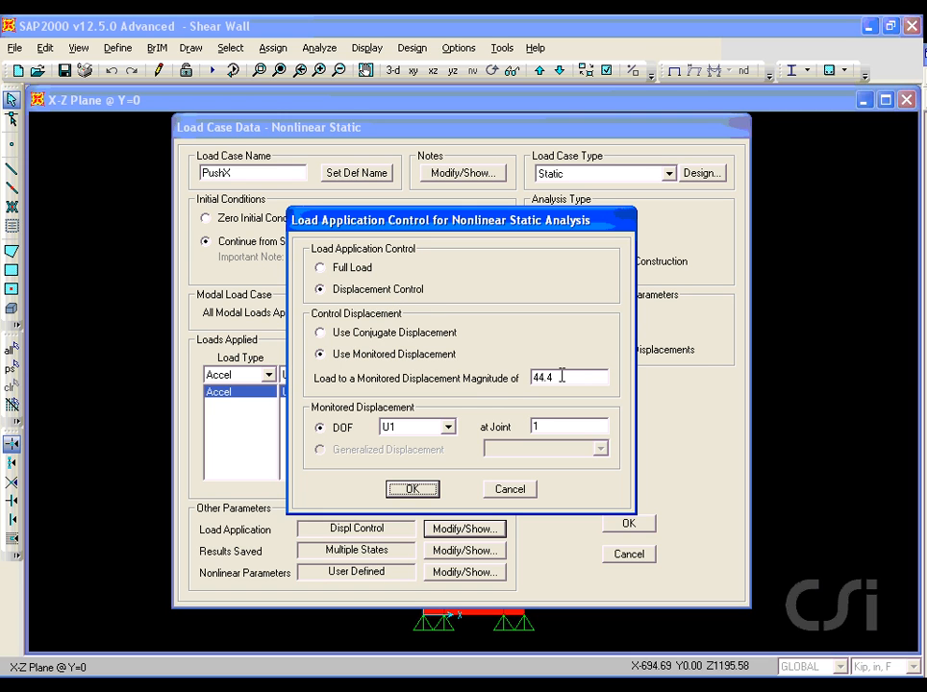
pyautogui.doubleClick(543, 425)
pyautogui.write('32')
pyautogui.click(410, 490)
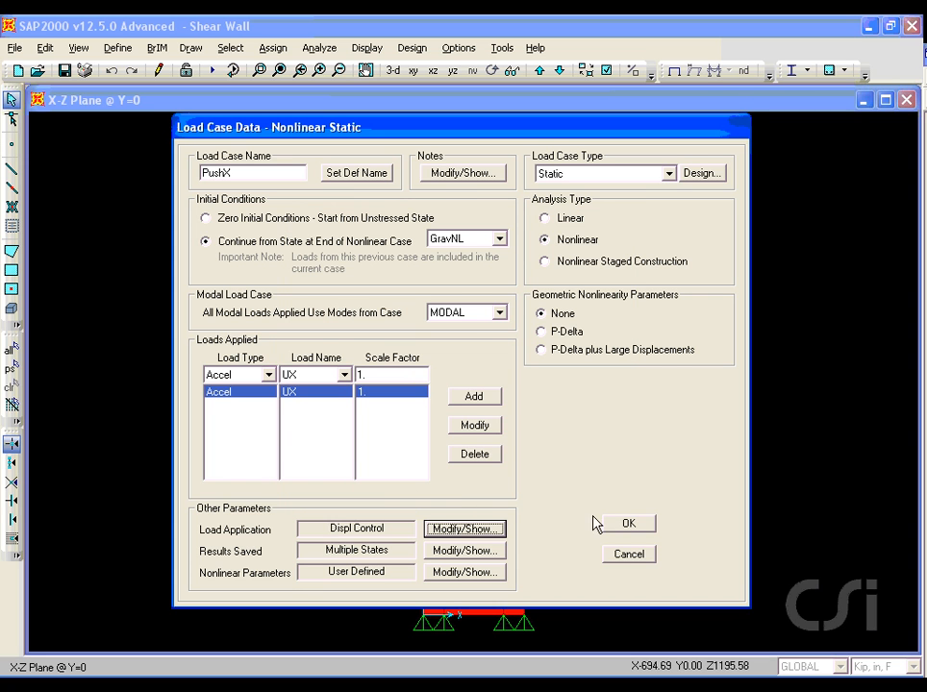
pyautogui.click(637, 524)
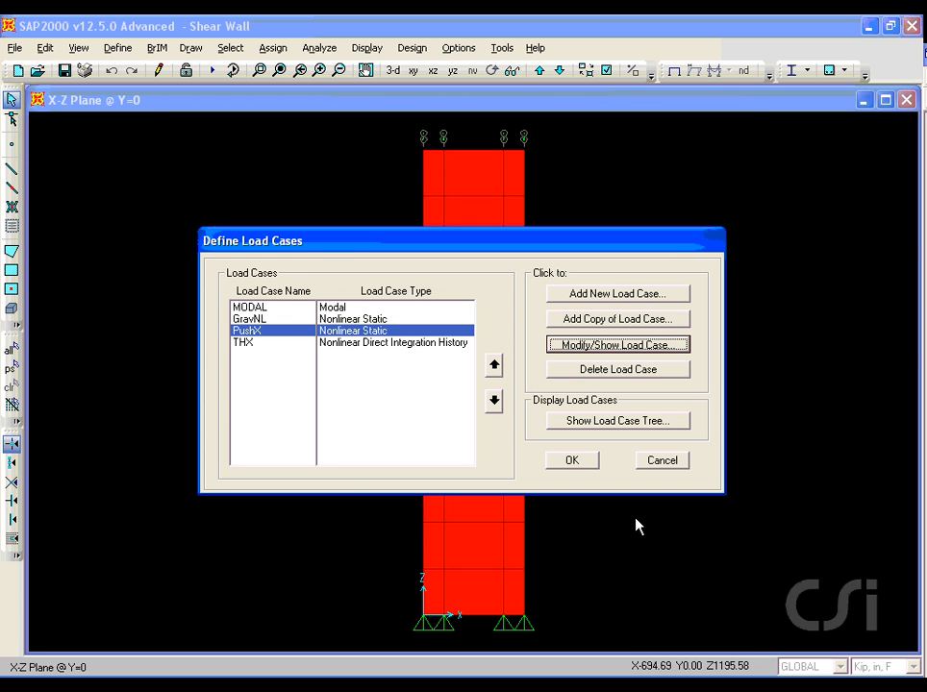
# Step: Review the settings of the THX nonlinear direct integration history case and accept the load case definitions
pyautogui.click(244, 348)
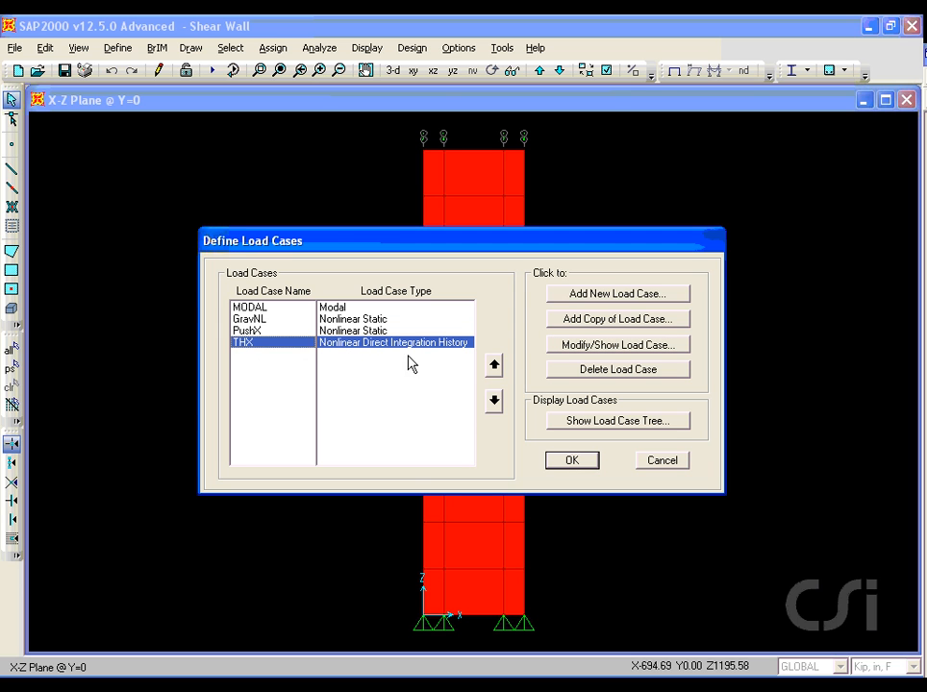
pyautogui.click(557, 346)
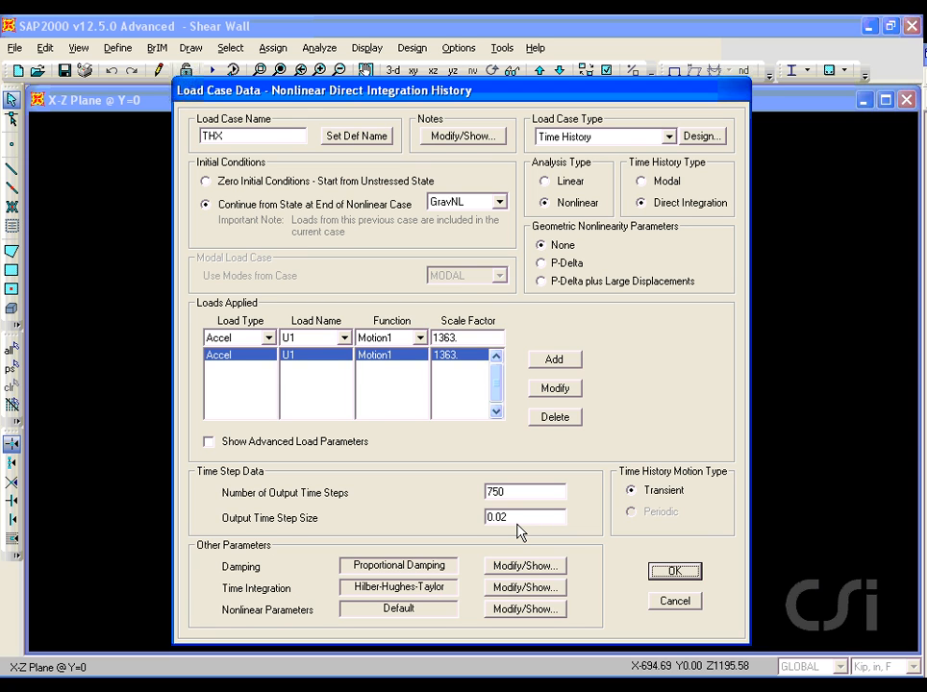
pyautogui.click(677, 574)
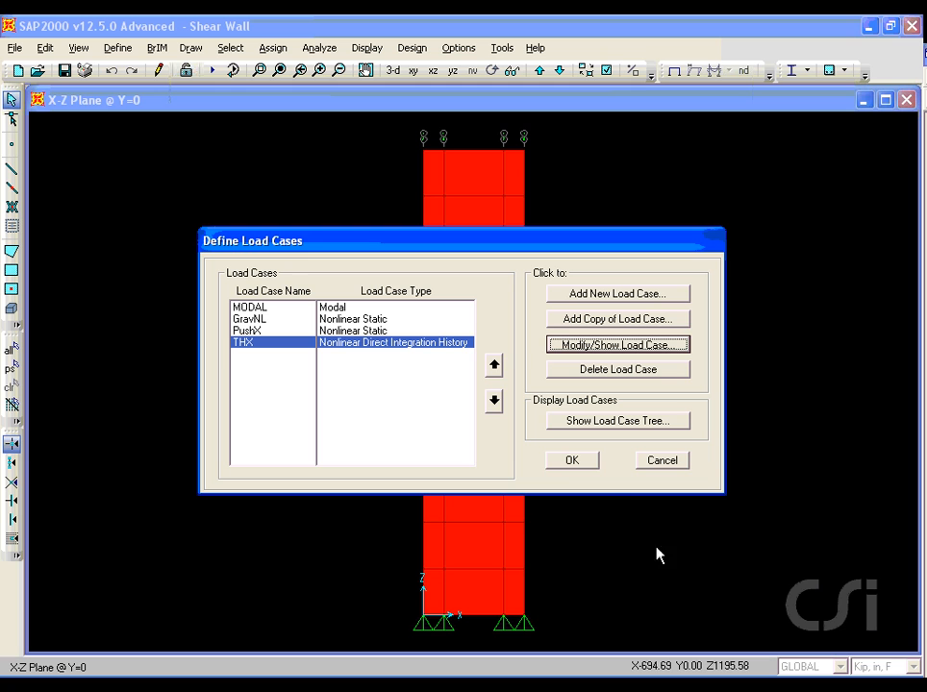
pyautogui.click(573, 463)
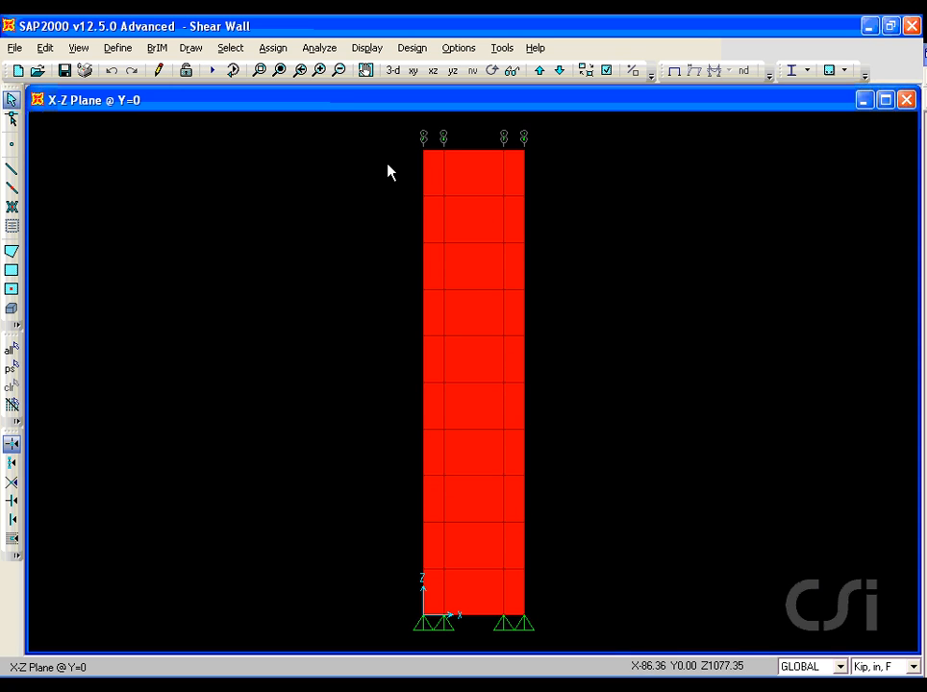
# Step: Set the analysis degrees of freedom to Plane Frame in the XZ plane and run the analysis for all load cases
pyautogui.click(324, 51)
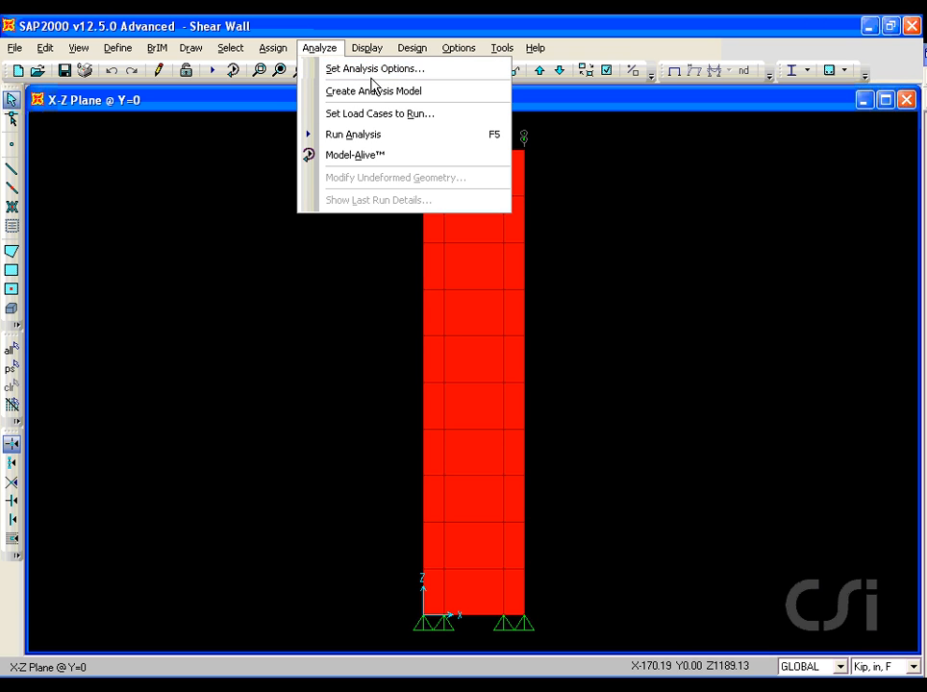
pyautogui.click(356, 69)
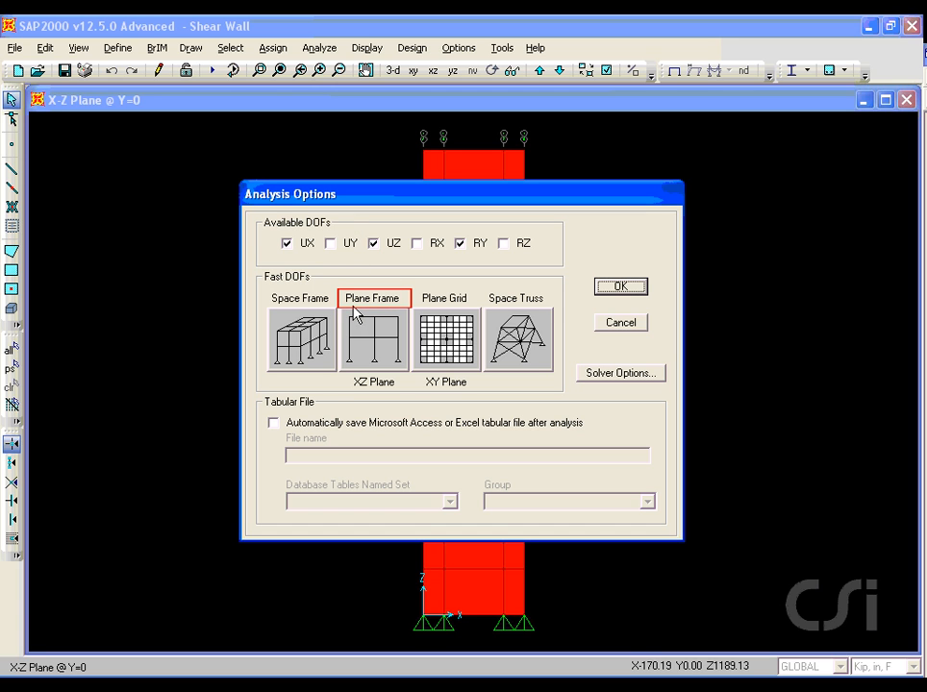
pyautogui.click(368, 332)
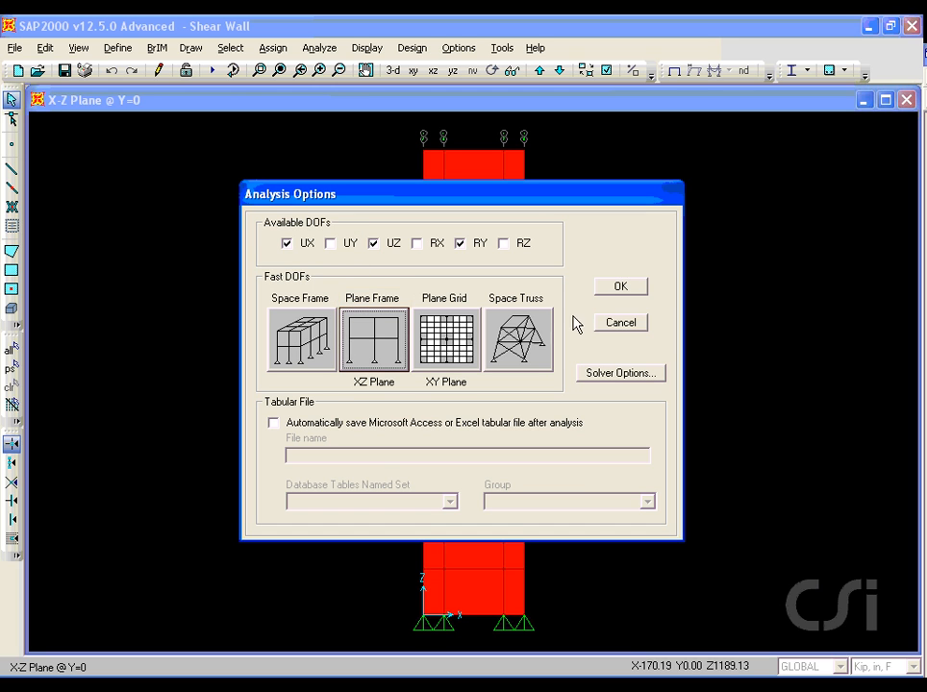
pyautogui.click(619, 286)
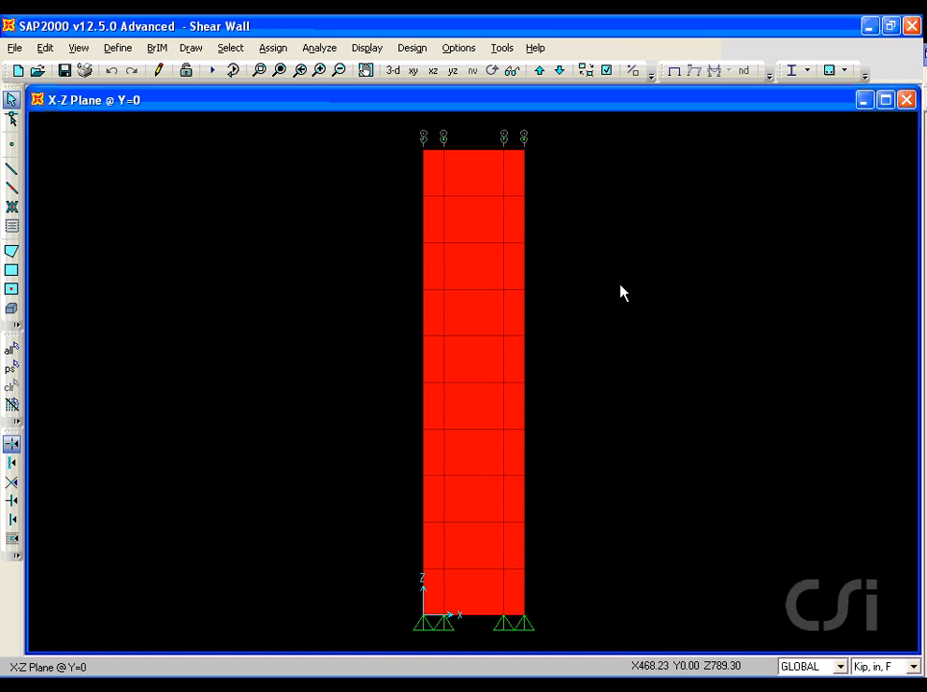
pyautogui.click(214, 72)
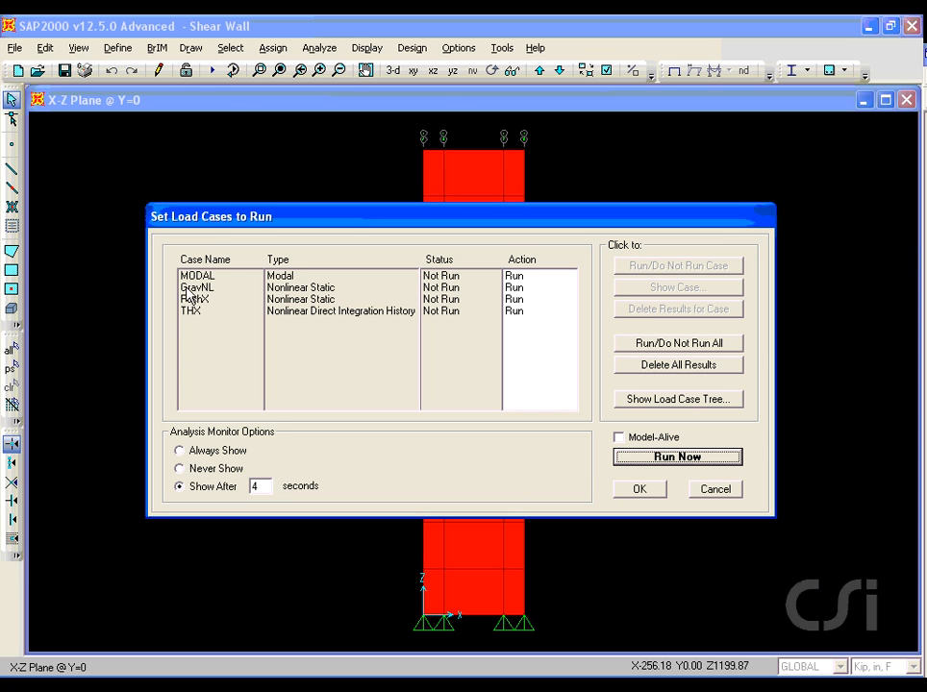
pyautogui.click(678, 458)
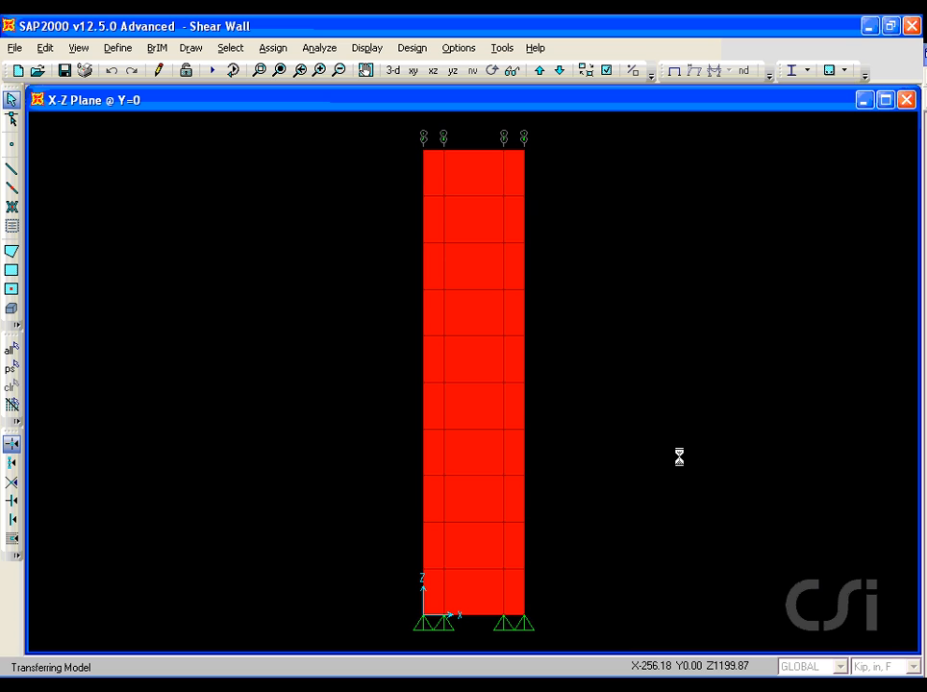
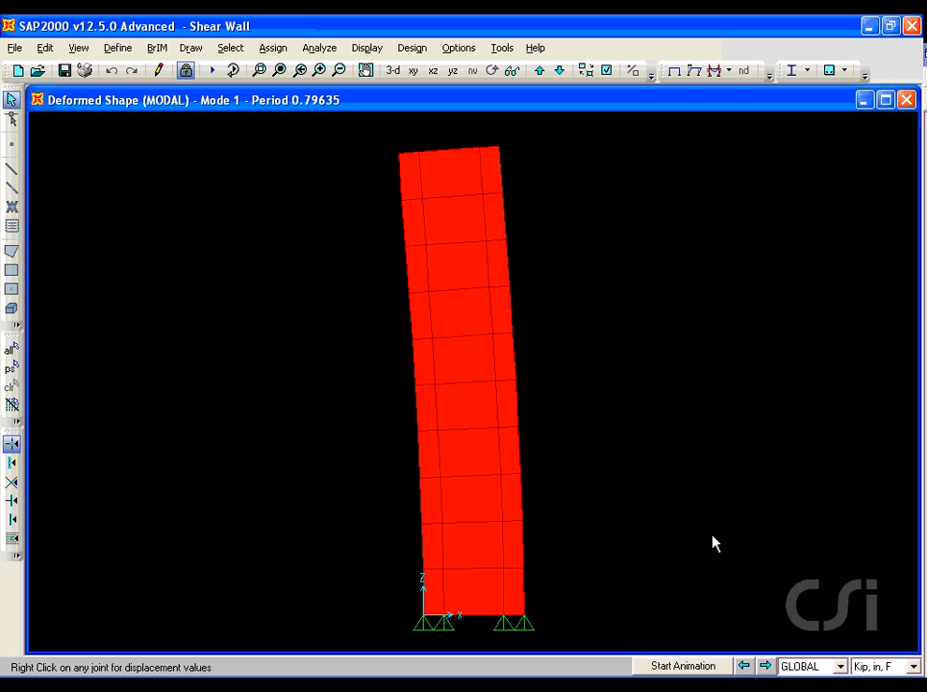
# Step: Step through the MODAL deformed shapes up to mode 4
pyautogui.click(765, 667)
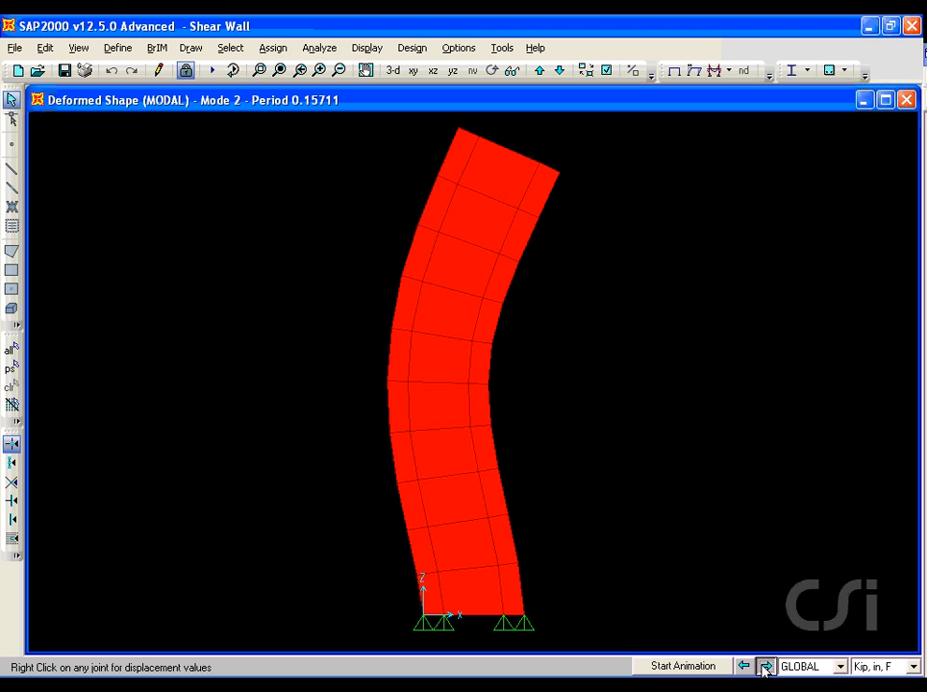
pyautogui.click(766, 666)
pyautogui.click(765, 666)
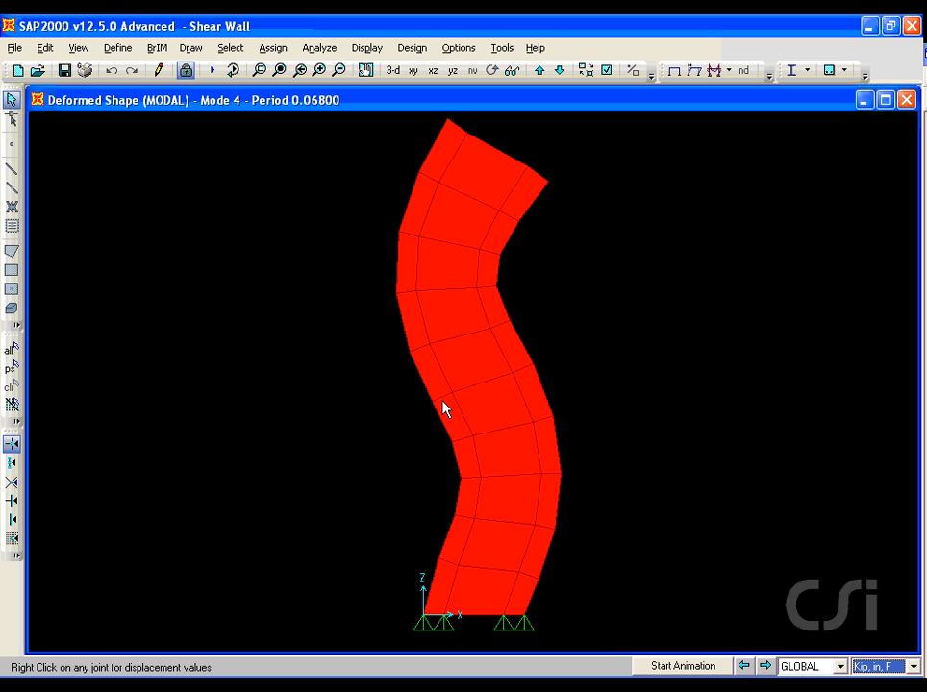
# Step: Start a new generalized displacement definition and name it Drift-Roof
pyautogui.click(116, 48)
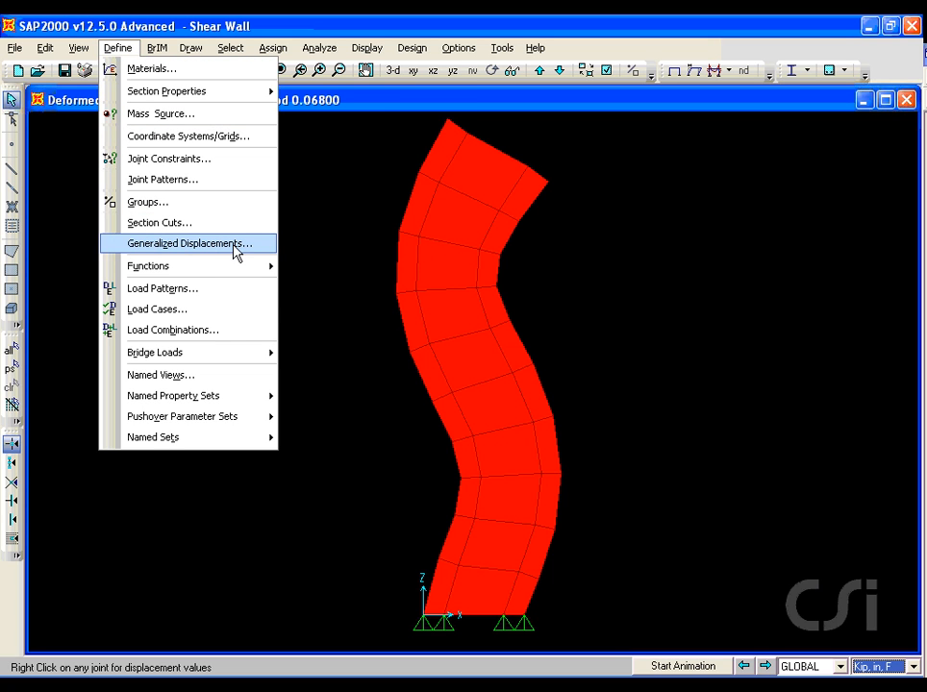
pyautogui.click(195, 246)
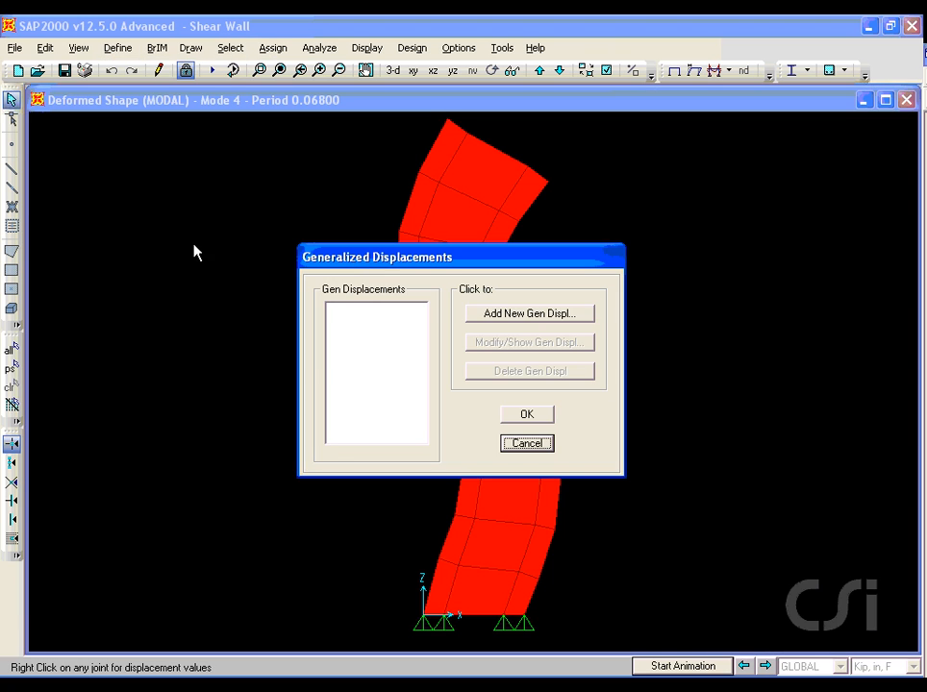
pyautogui.click(520, 318)
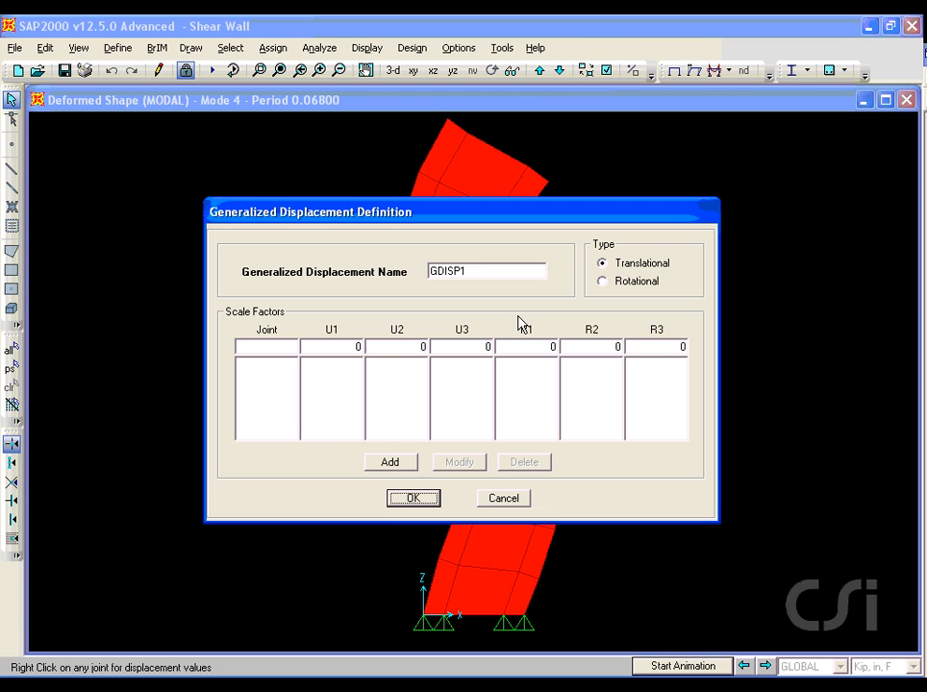
pyautogui.doubleClick(472, 268)
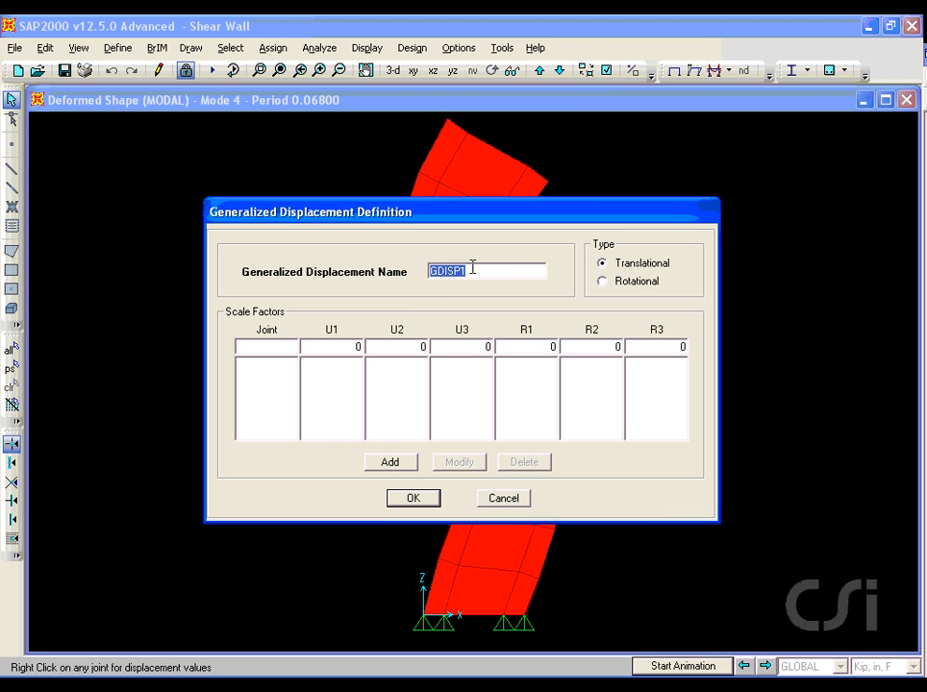
pyautogui.write('Drift')
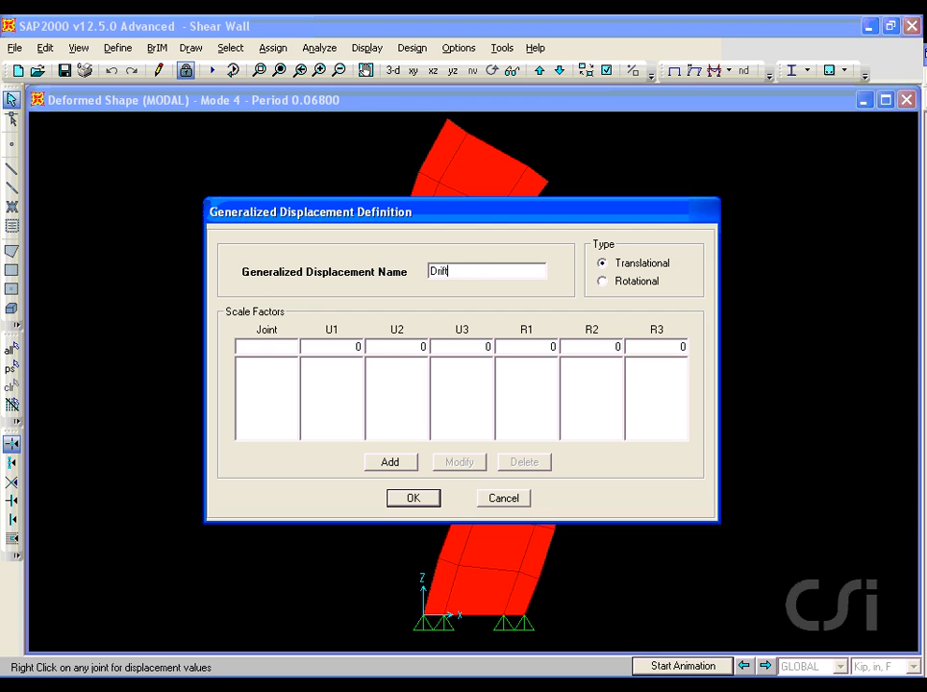
pyautogui.write('-Roof')
# Step: Add joint 32 to the Drift-Roof definition with a U1 scale factor of 1/1110 and accept the generalized displacement
pyautogui.click(277, 346)
pyautogui.write('32')
pyautogui.click(335, 347)
pyautogui.write('1/1110')
pyautogui.click(390, 462)
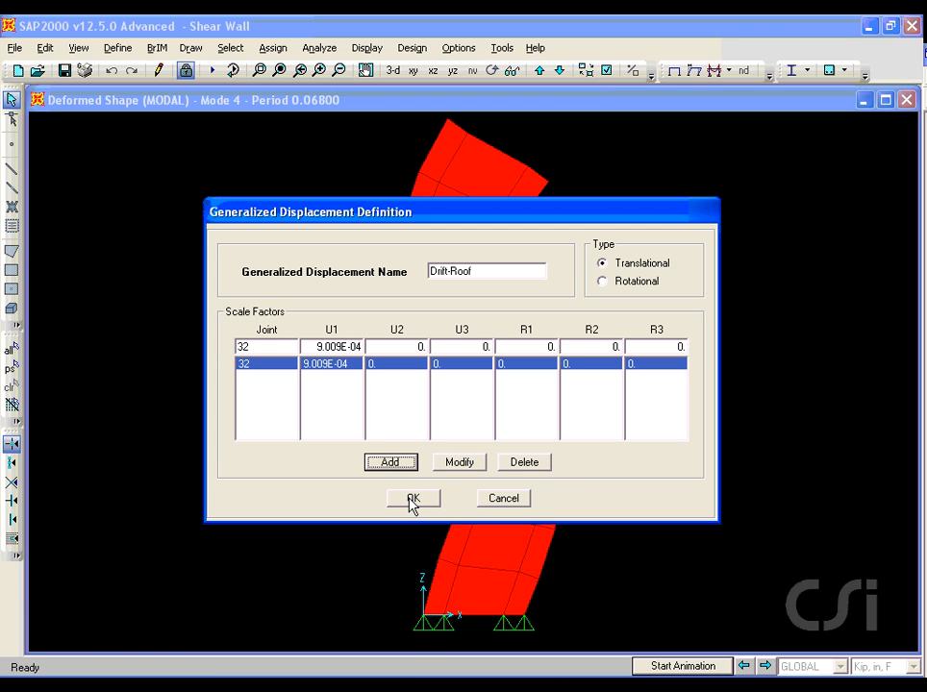
pyautogui.click(411, 500)
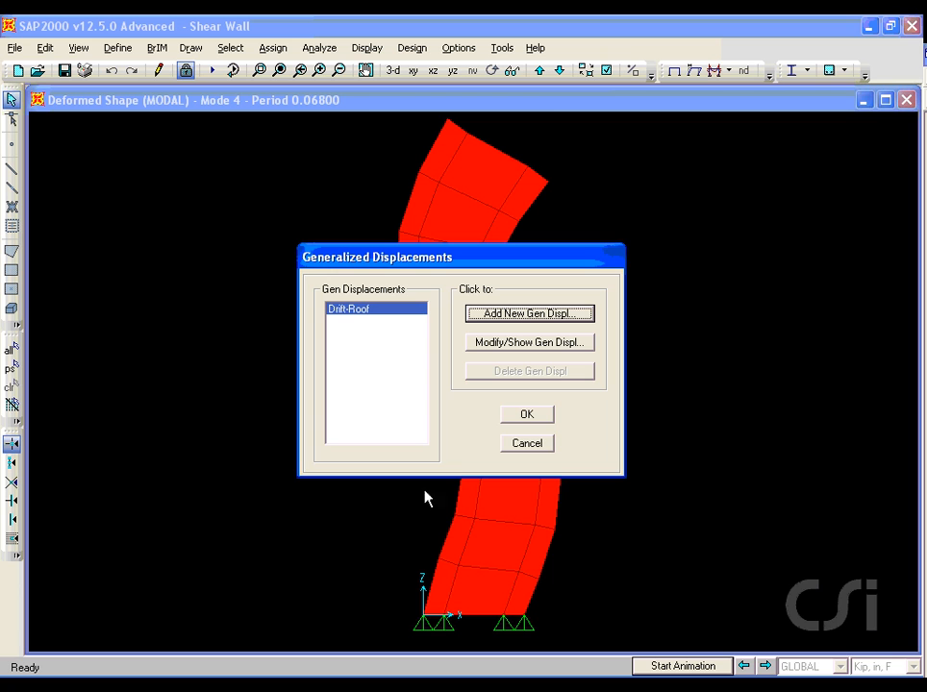
pyautogui.click(523, 421)
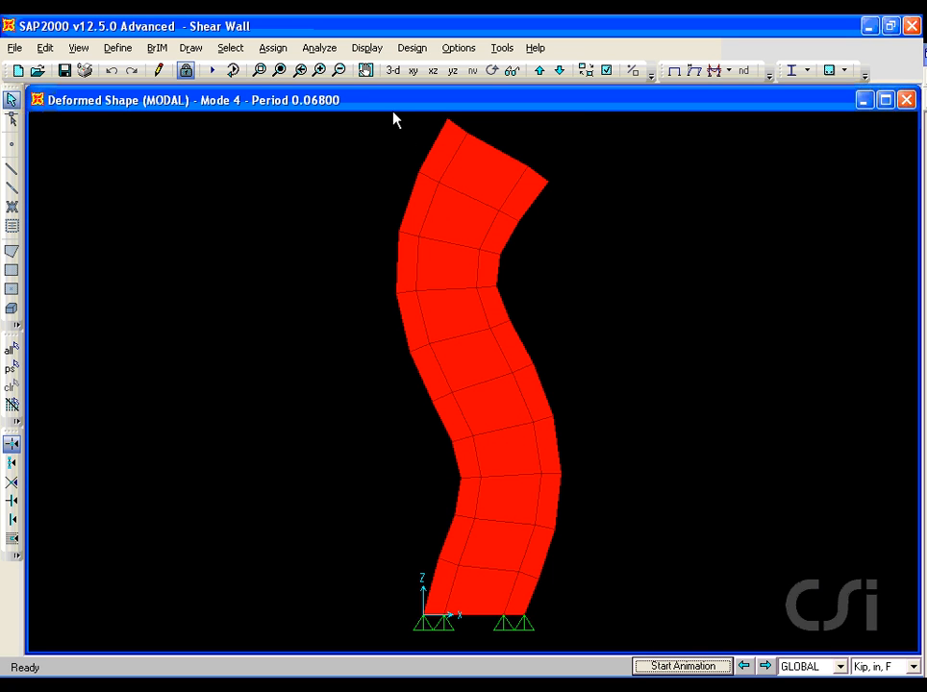
# Step: Display the deformed shape of the THX case at time 4
pyautogui.click(366, 49)
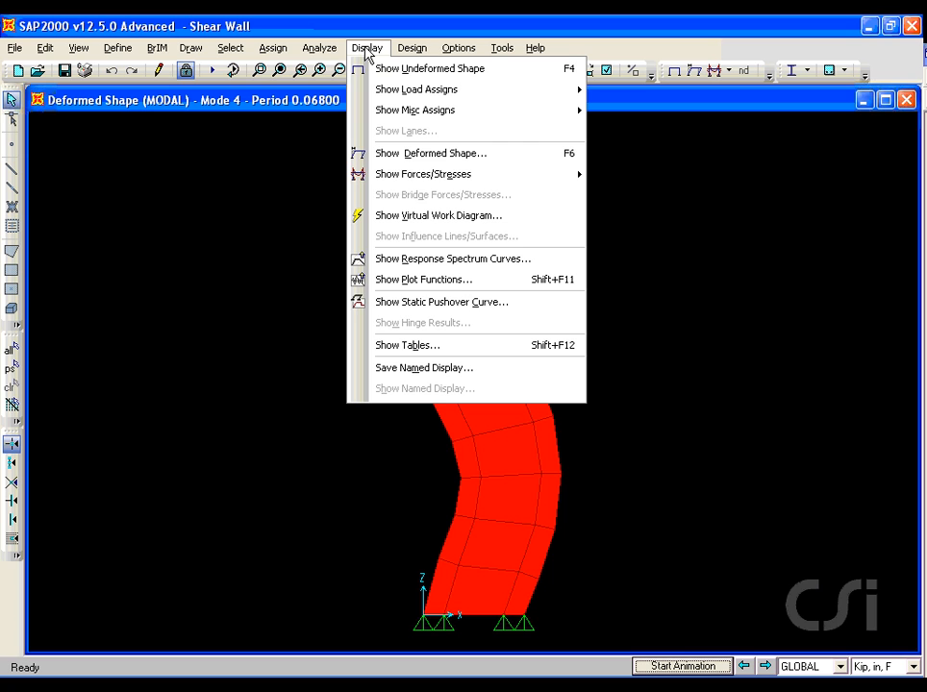
pyautogui.click(397, 155)
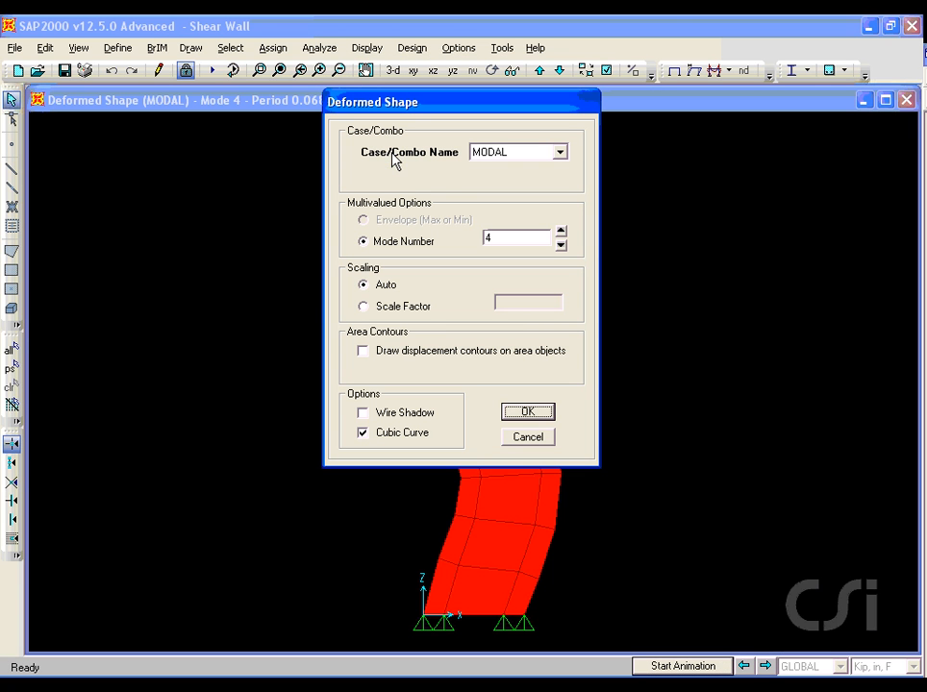
pyautogui.click(487, 153)
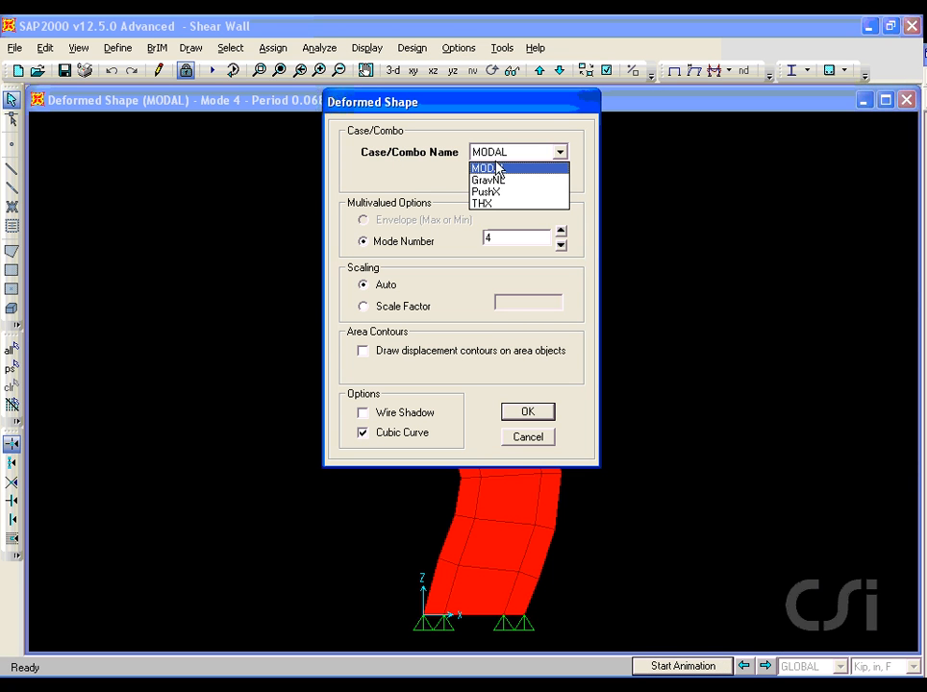
pyautogui.click(487, 202)
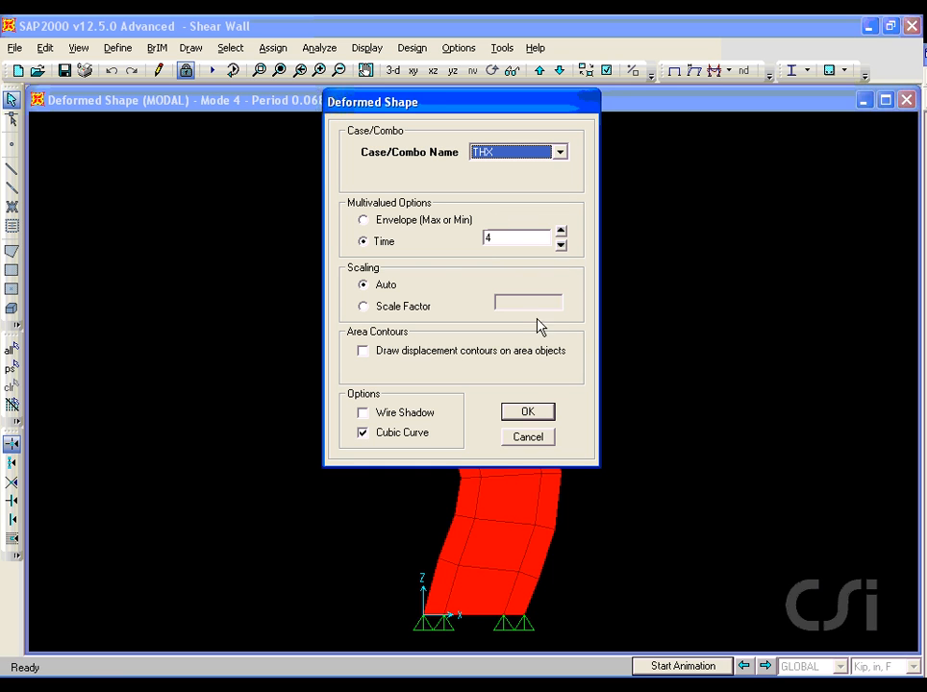
pyautogui.click(530, 415)
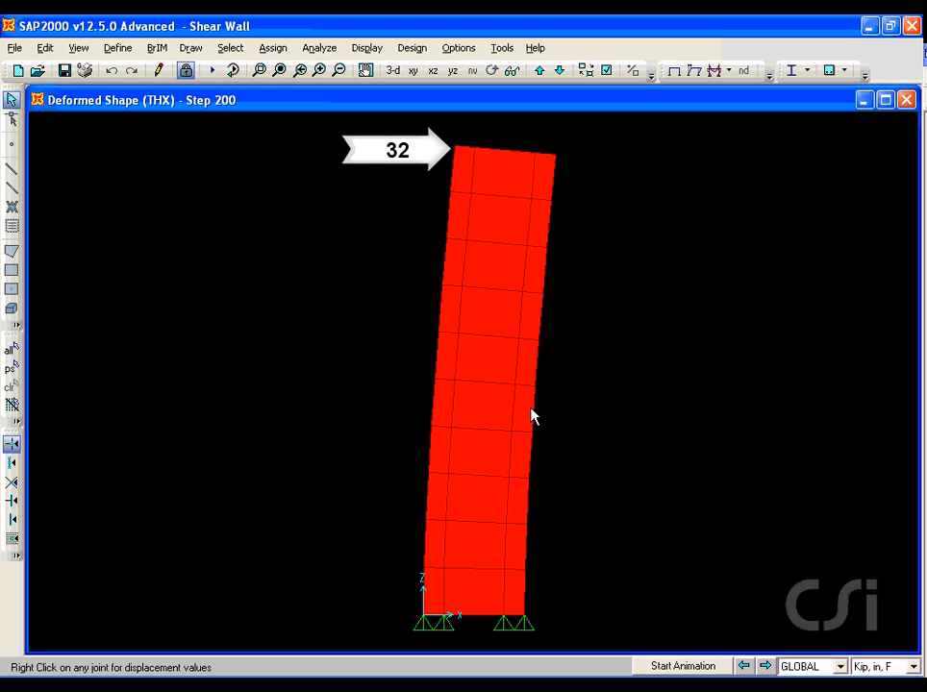
# Step: Set the plot function trace display to the THX load case and add a generalized displacement plot function for Drift-Roof
pyautogui.click(364, 49)
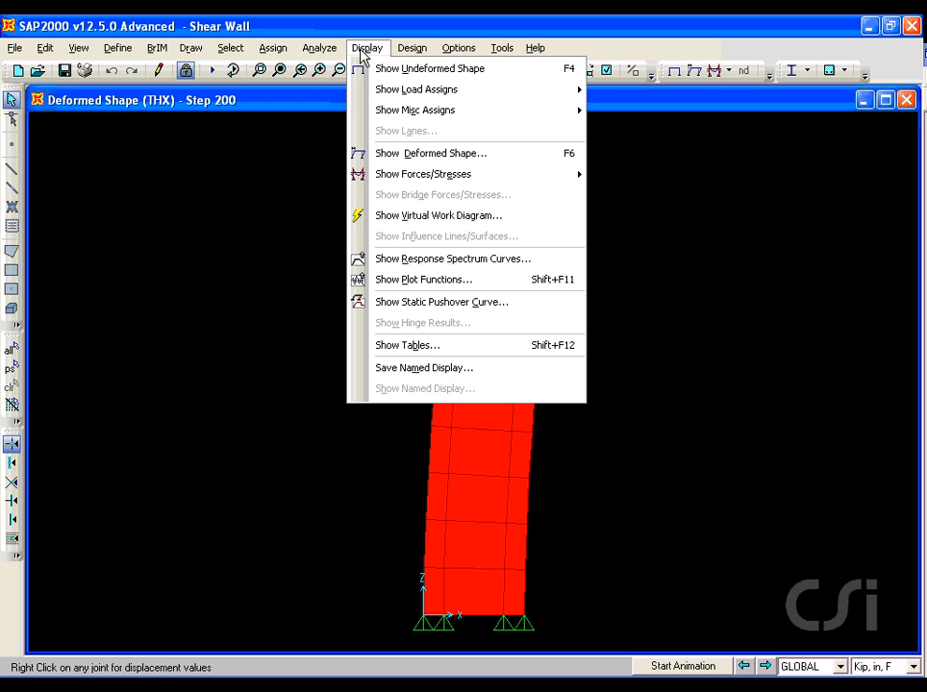
pyautogui.click(428, 287)
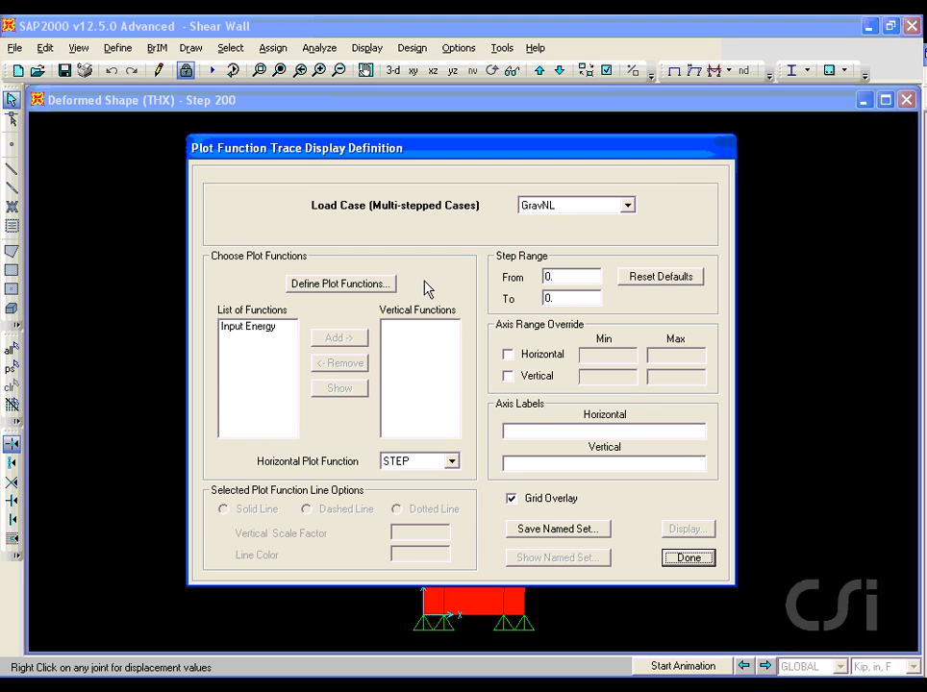
pyautogui.click(627, 206)
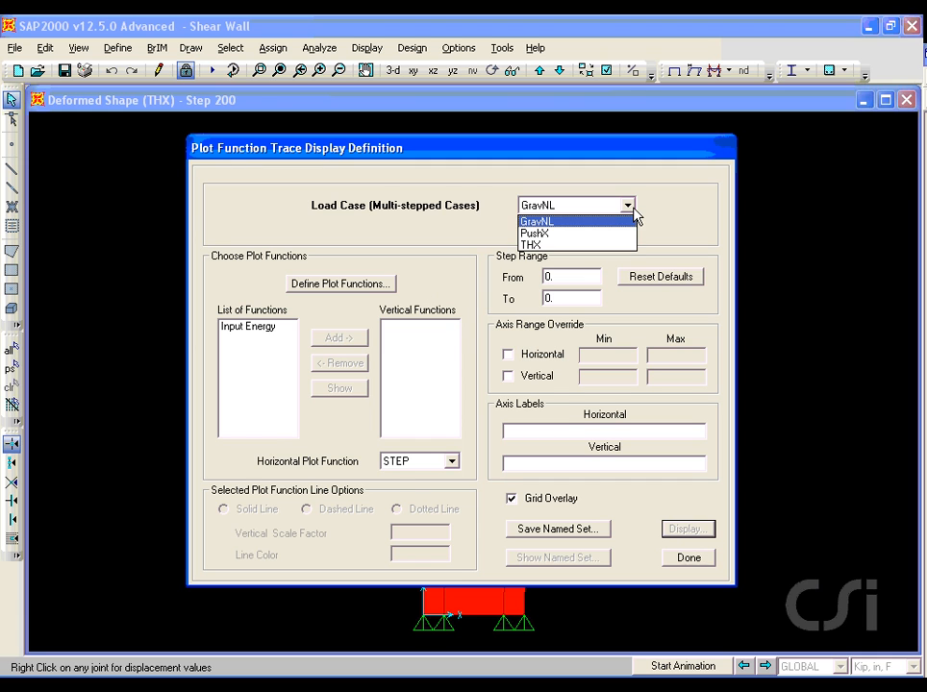
pyautogui.click(547, 246)
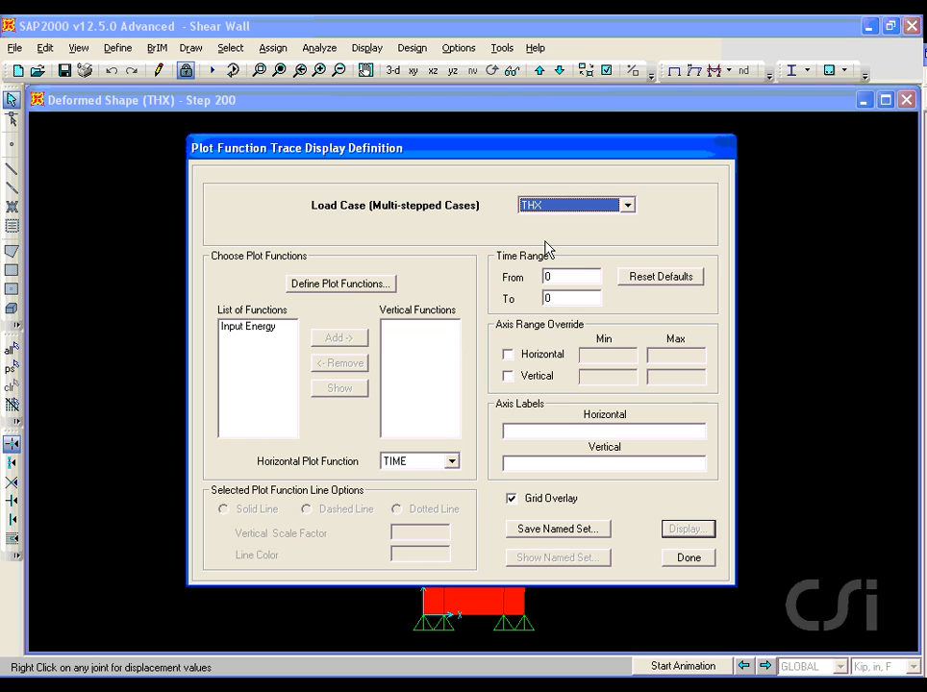
pyautogui.click(348, 288)
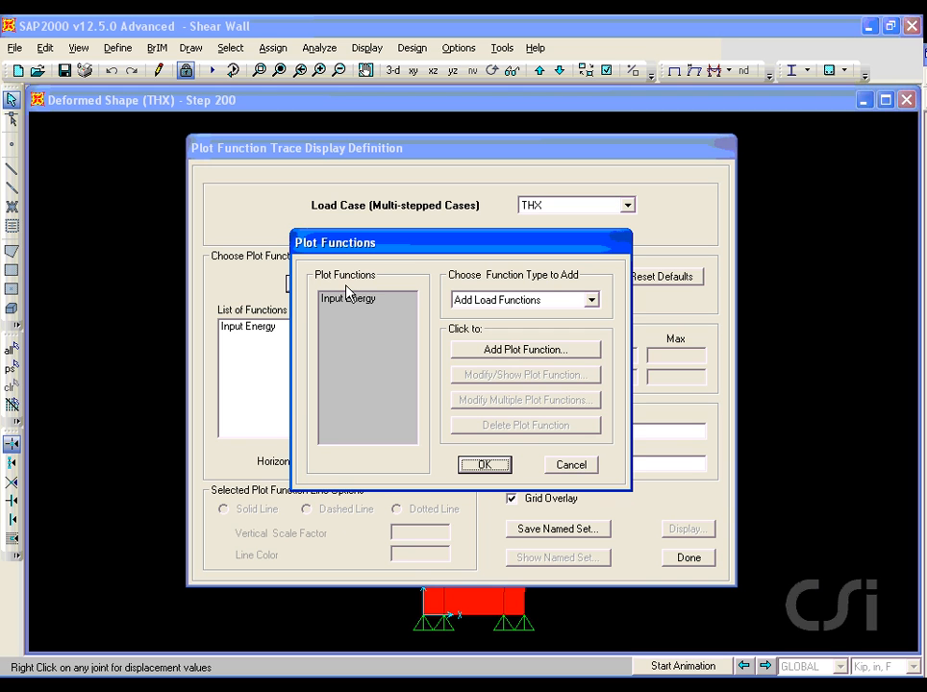
pyautogui.click(479, 300)
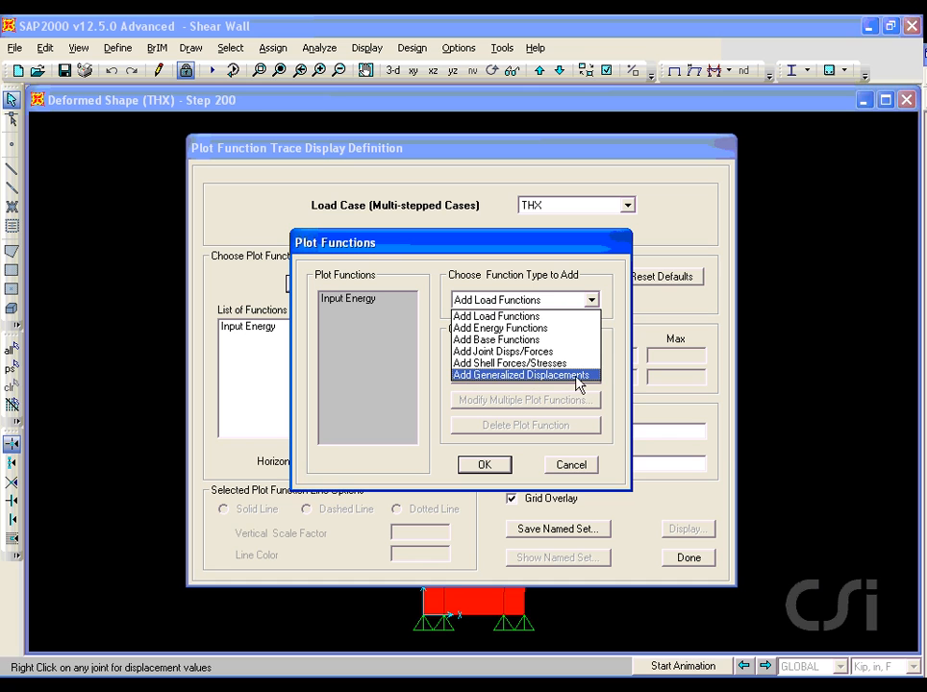
pyautogui.click(527, 376)
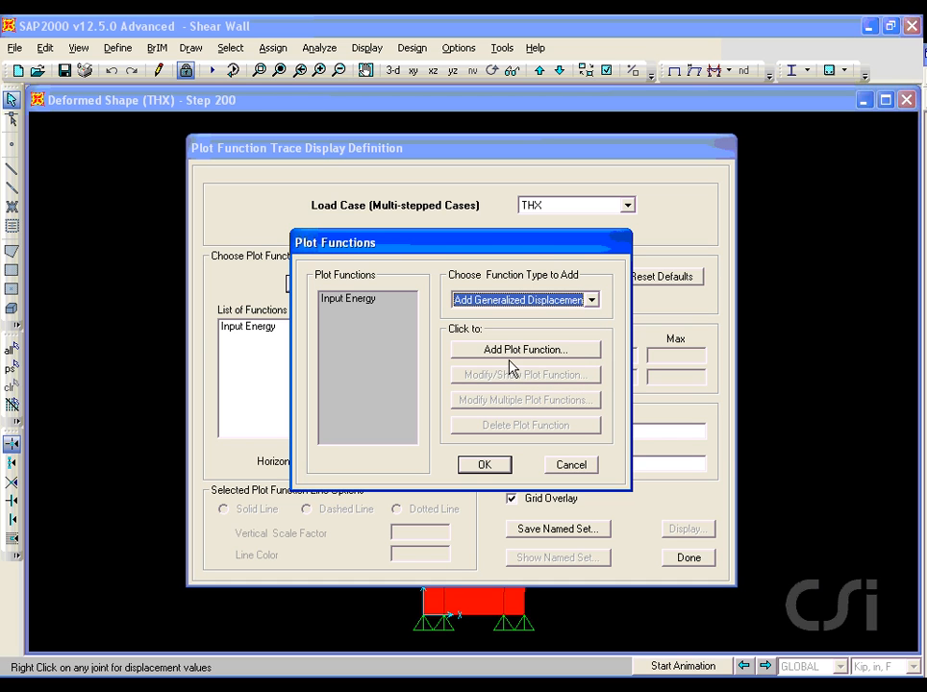
pyautogui.click(513, 353)
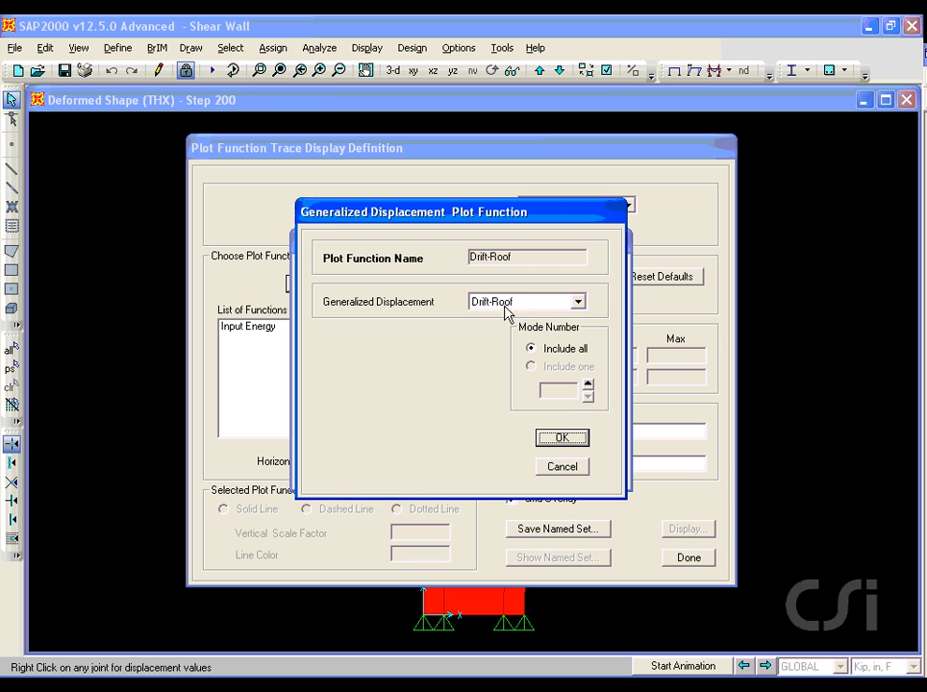
pyautogui.click(546, 442)
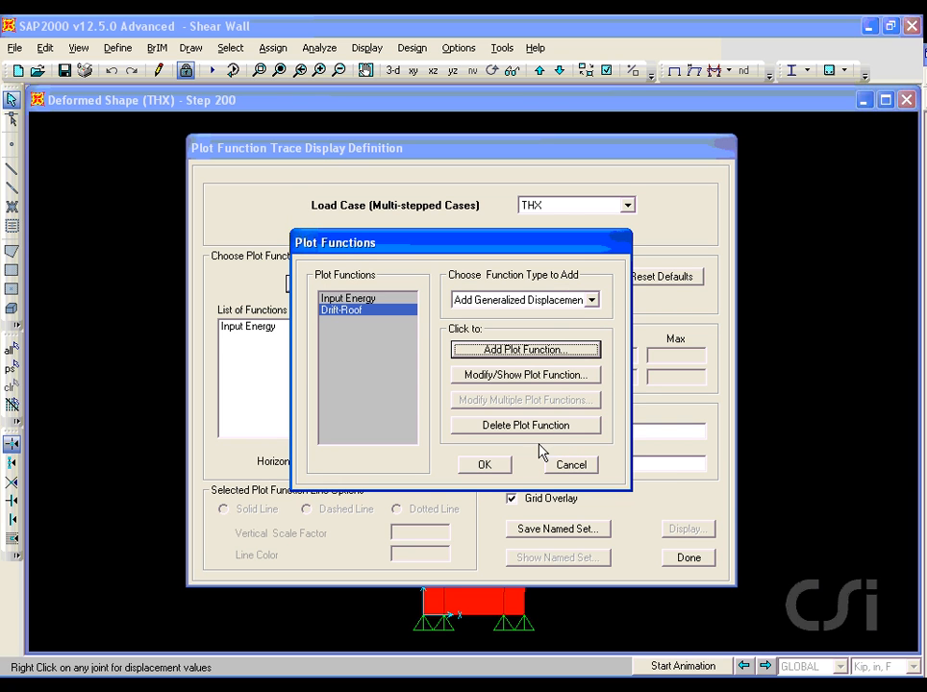
pyautogui.click(487, 465)
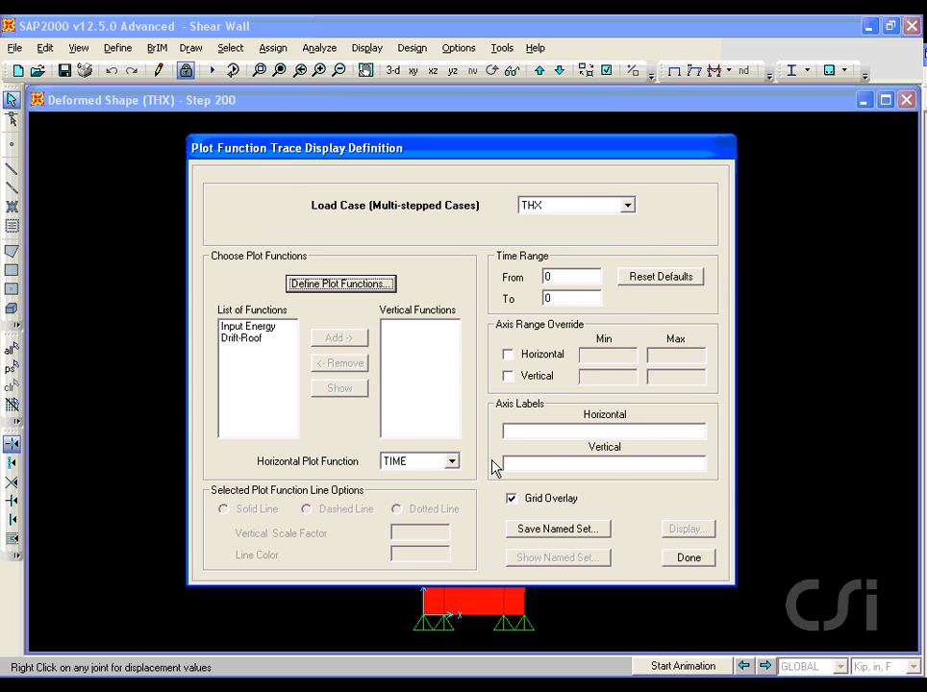
# Step: Plot Drift-Roof as the vertical function against TIME, examine the trace's extreme values, and close the plot definition
pyautogui.click(250, 339)
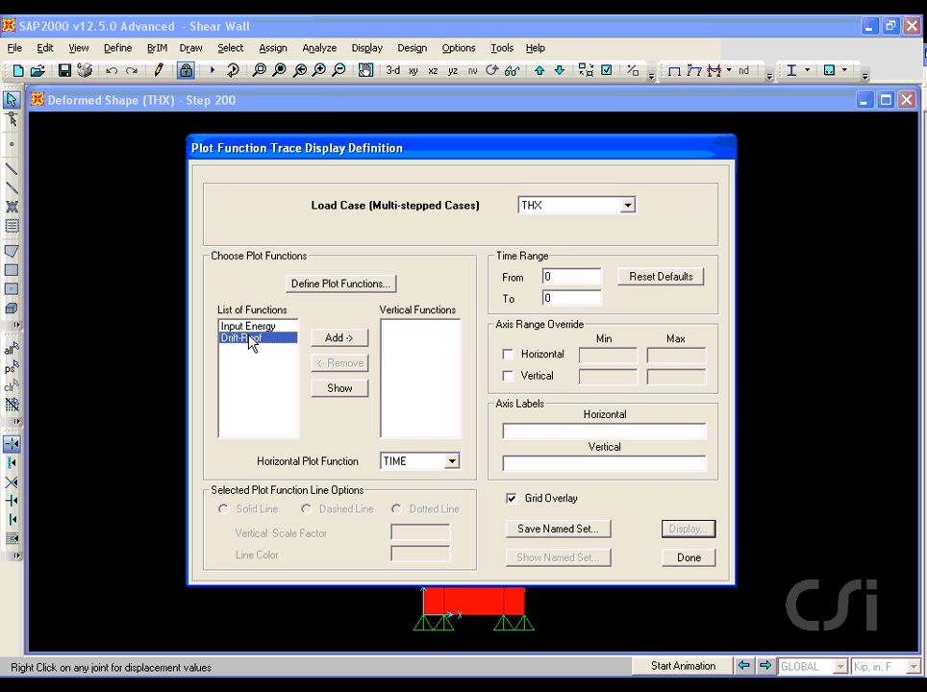
pyautogui.click(329, 341)
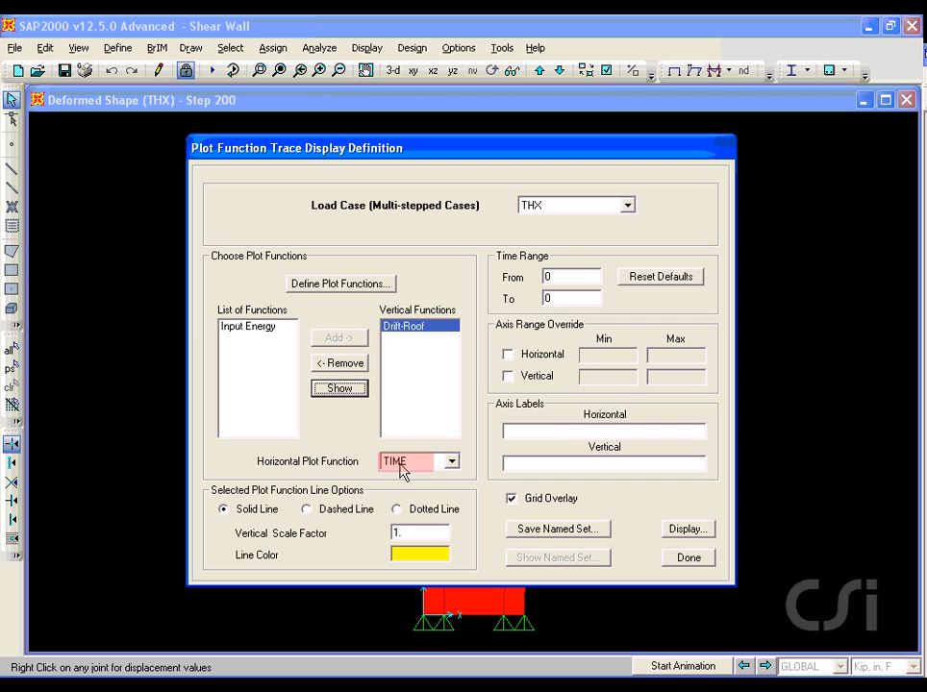
pyautogui.click(689, 534)
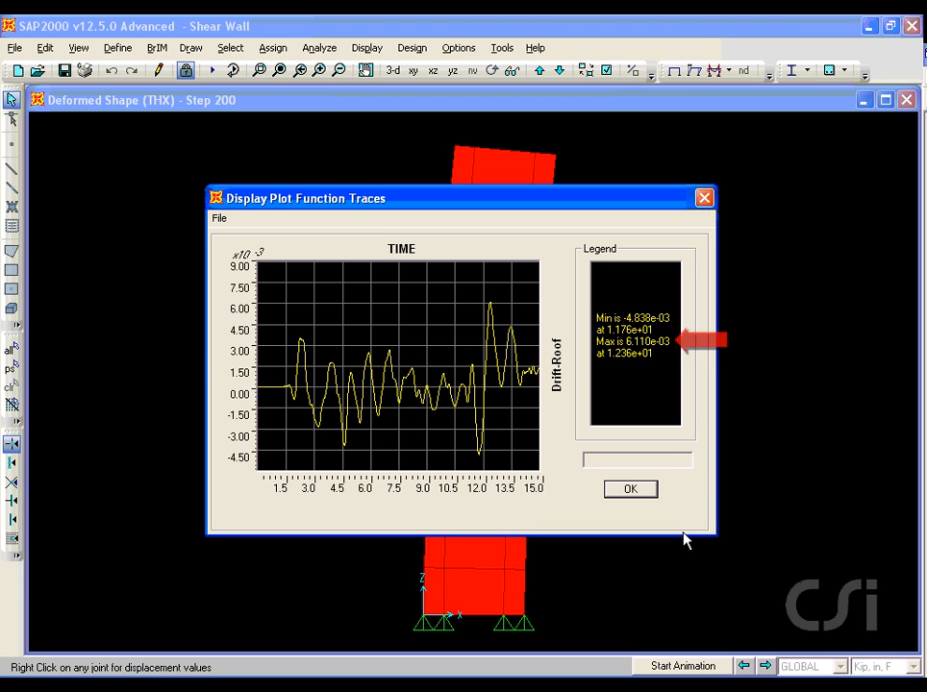
pyautogui.click(634, 493)
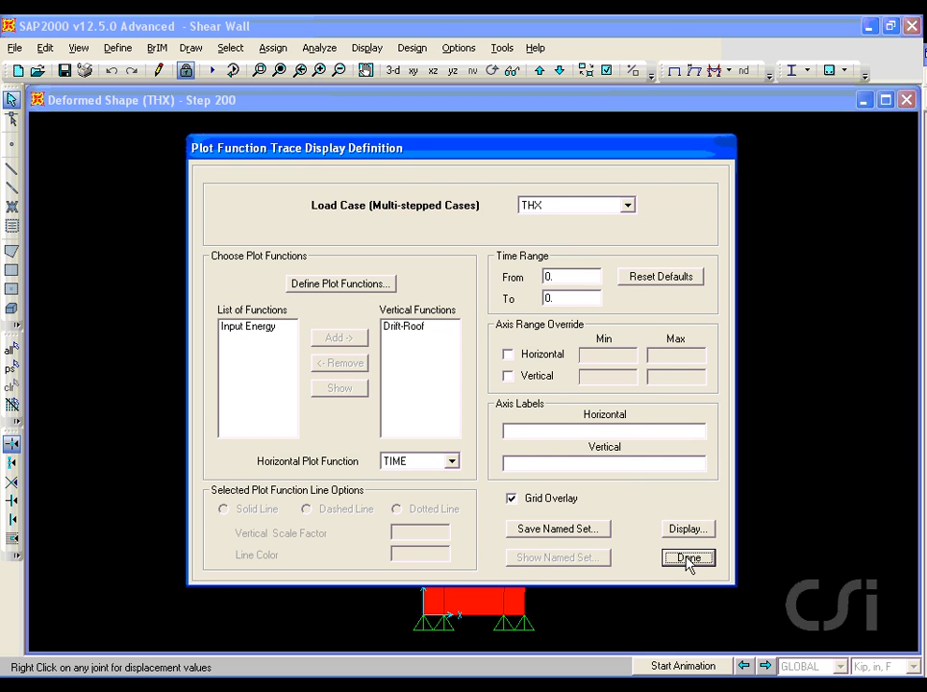
pyautogui.click(689, 560)
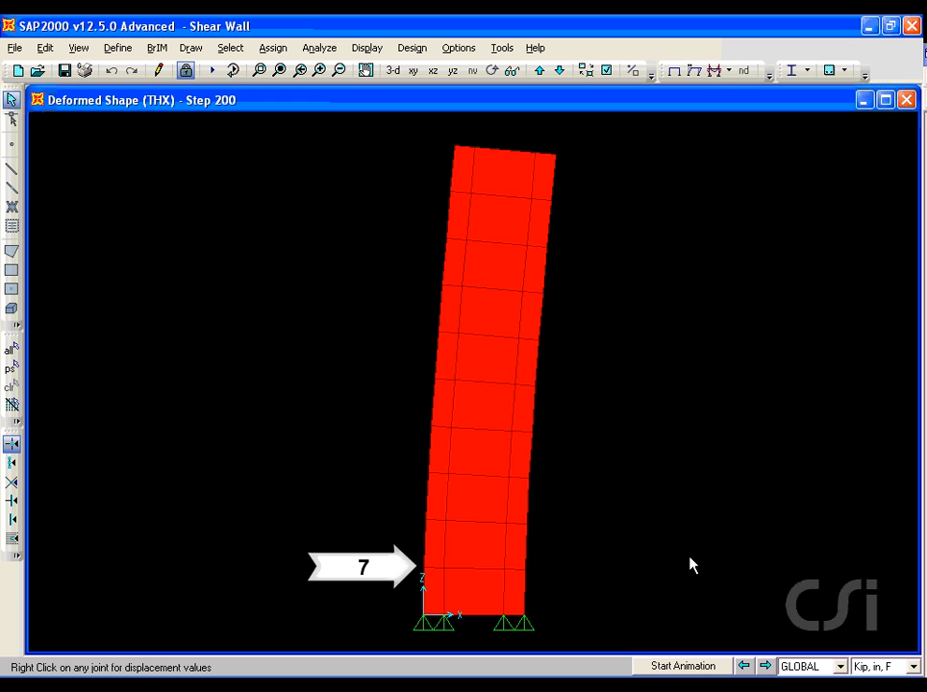
# Step: Start another generalized displacement definition and name it Strain-1st story
pyautogui.click(117, 48)
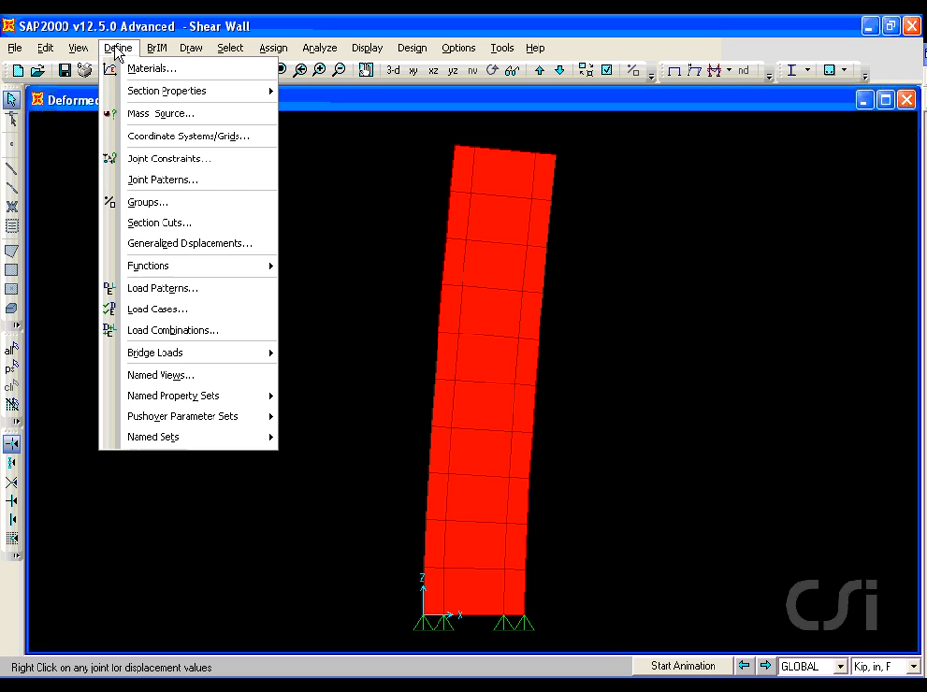
pyautogui.click(200, 246)
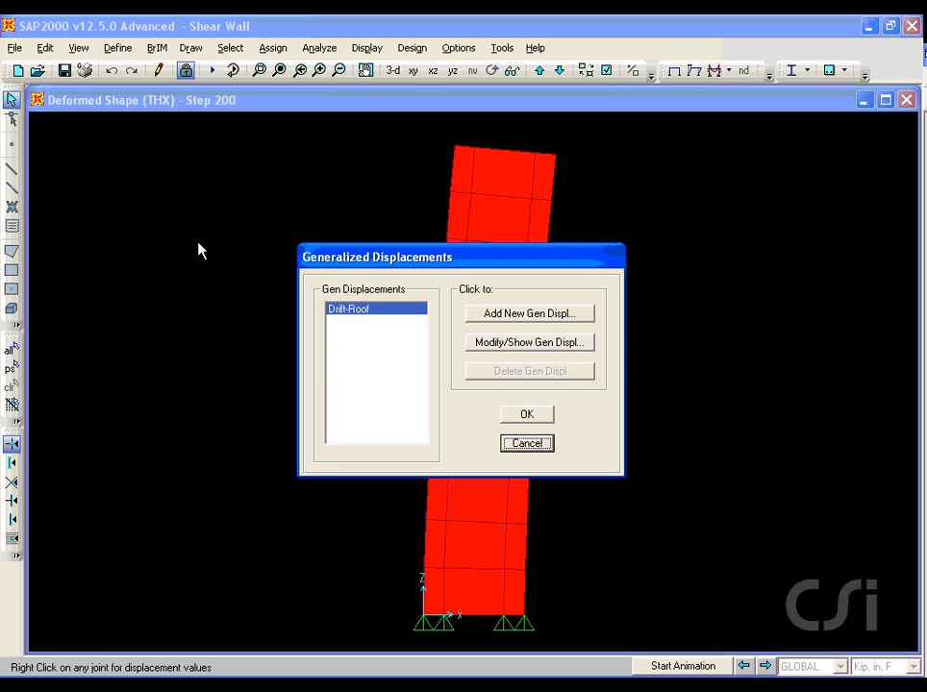
pyautogui.click(503, 314)
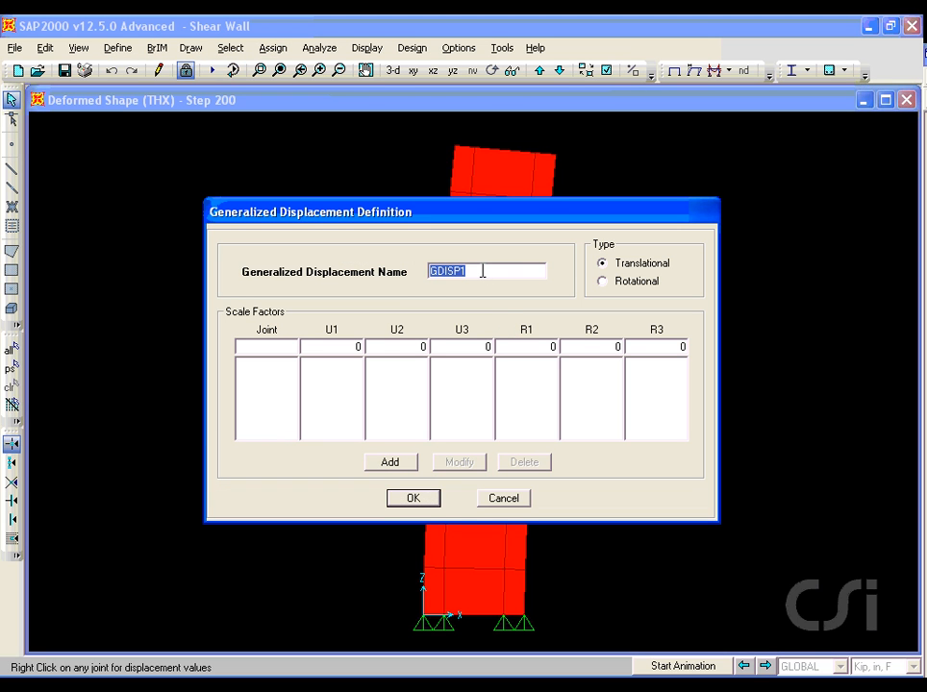
pyautogui.write('Strain-1st s')
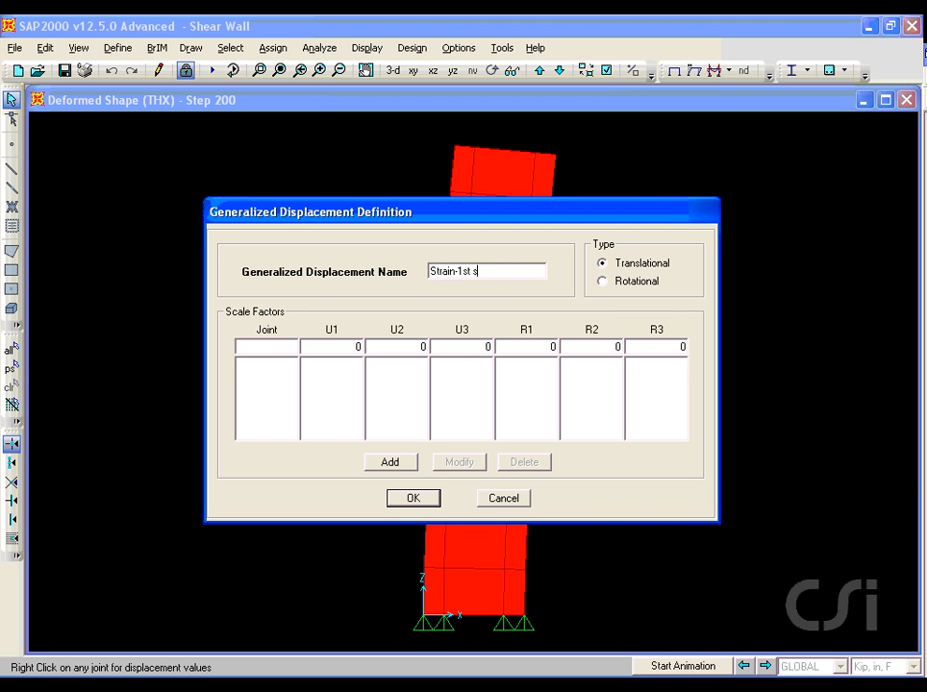
pyautogui.write('tory')
# Step: Add joint 7 to the Strain-1st story definition with a U3 scale factor of 1/111 and accept the definition
pyautogui.click(269, 347)
pyautogui.write('7')
pyautogui.click(462, 349)
pyautogui.write('1/111')
pyautogui.press('Return')
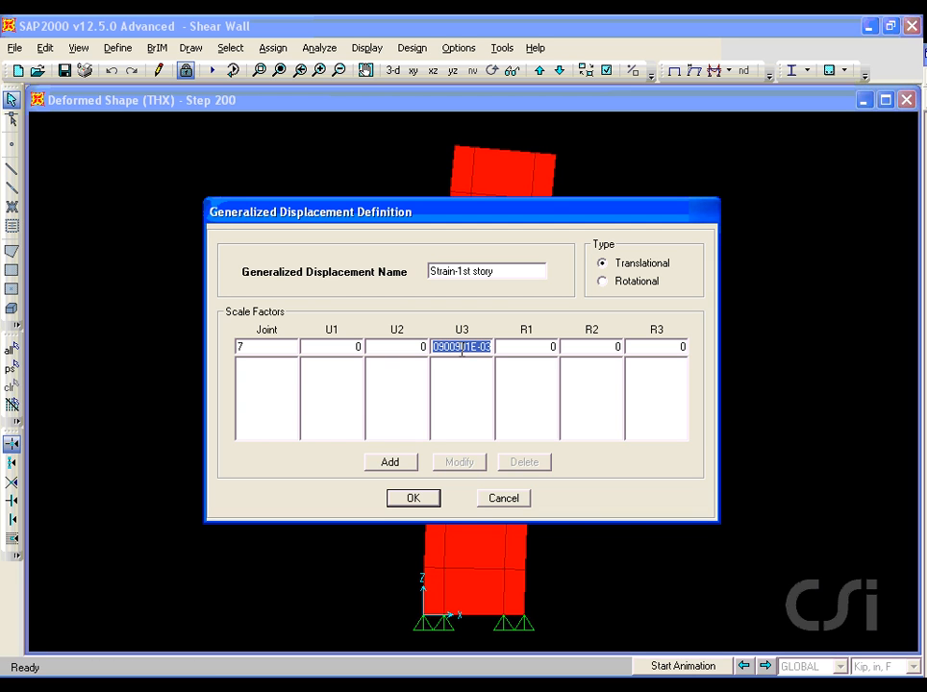
pyautogui.click(390, 463)
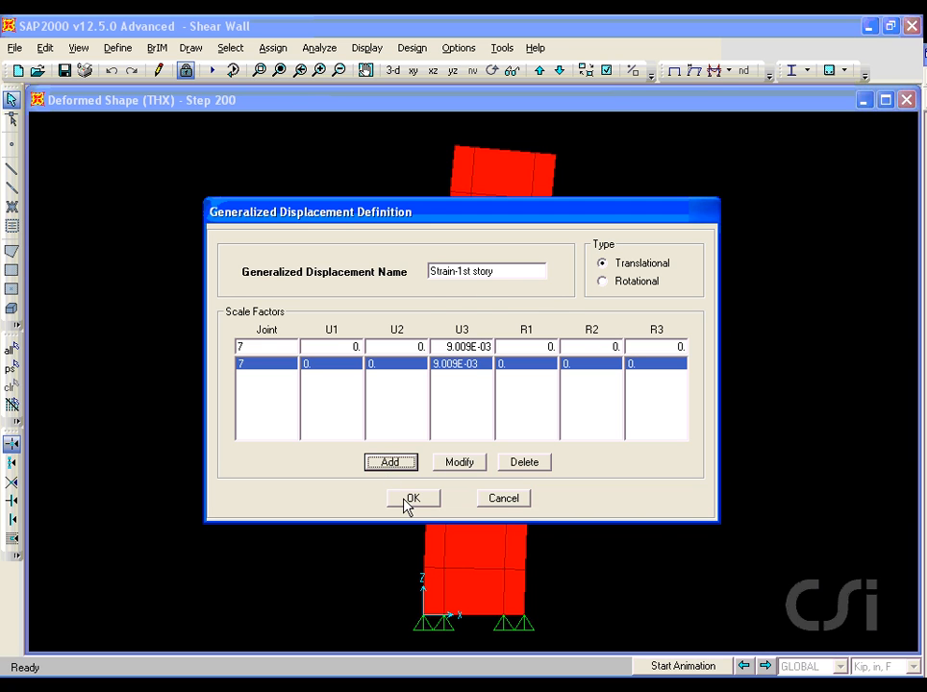
pyautogui.click(405, 499)
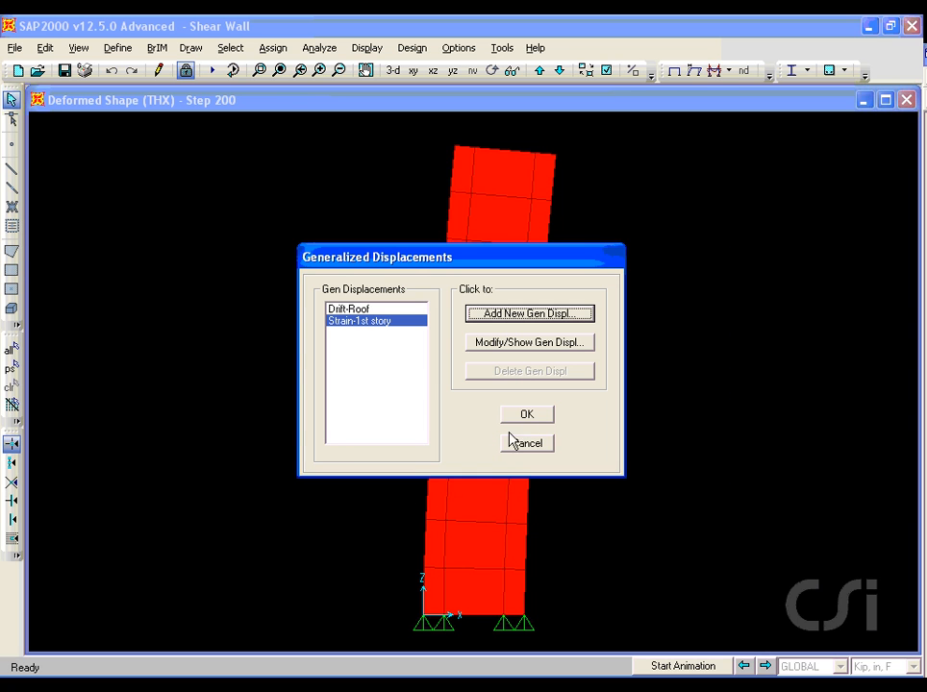
# Step: Accept the generalized displacements and remove Drift-Roof from the vertical functions in the plot function trace definition
pyautogui.click(532, 414)
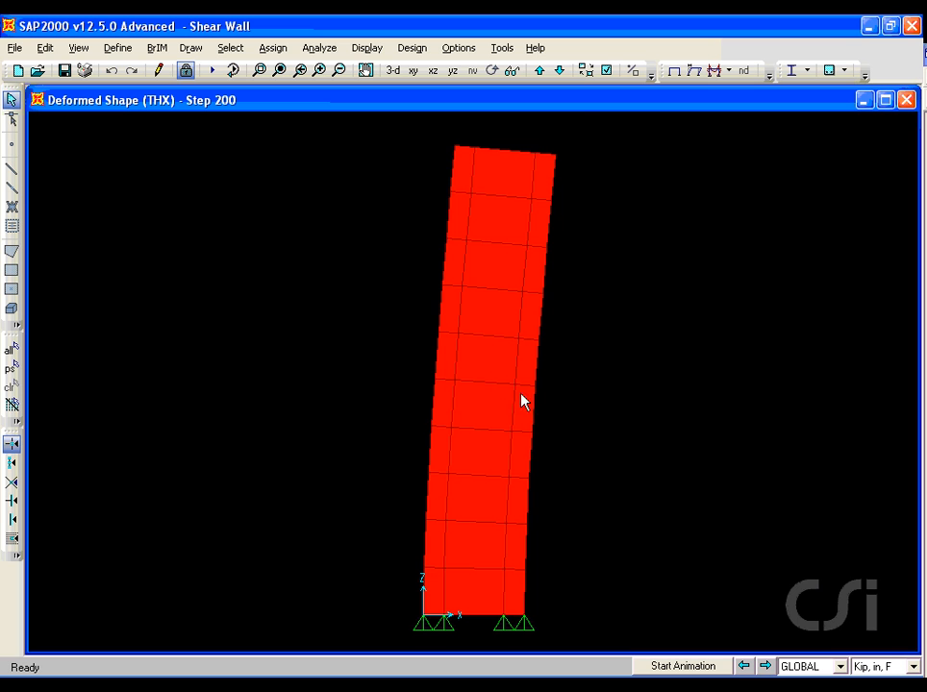
pyautogui.click(366, 47)
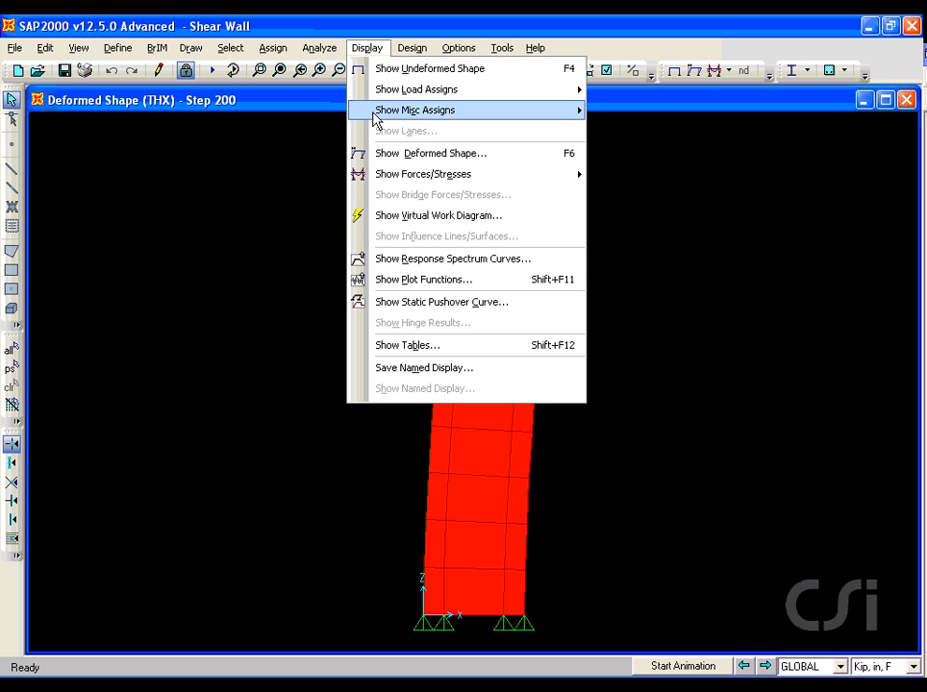
pyautogui.click(422, 286)
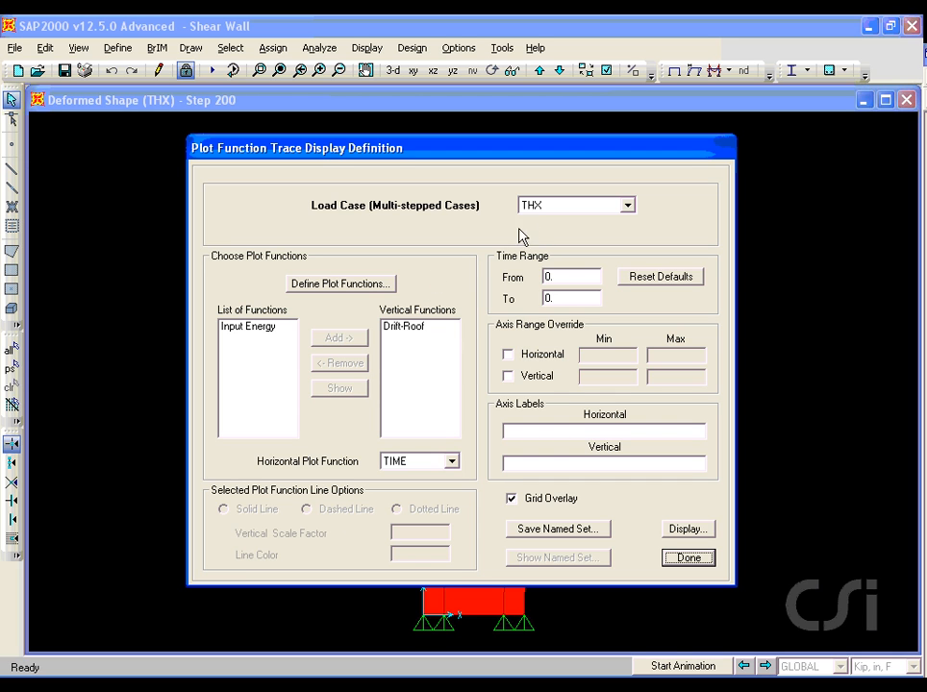
pyautogui.click(422, 327)
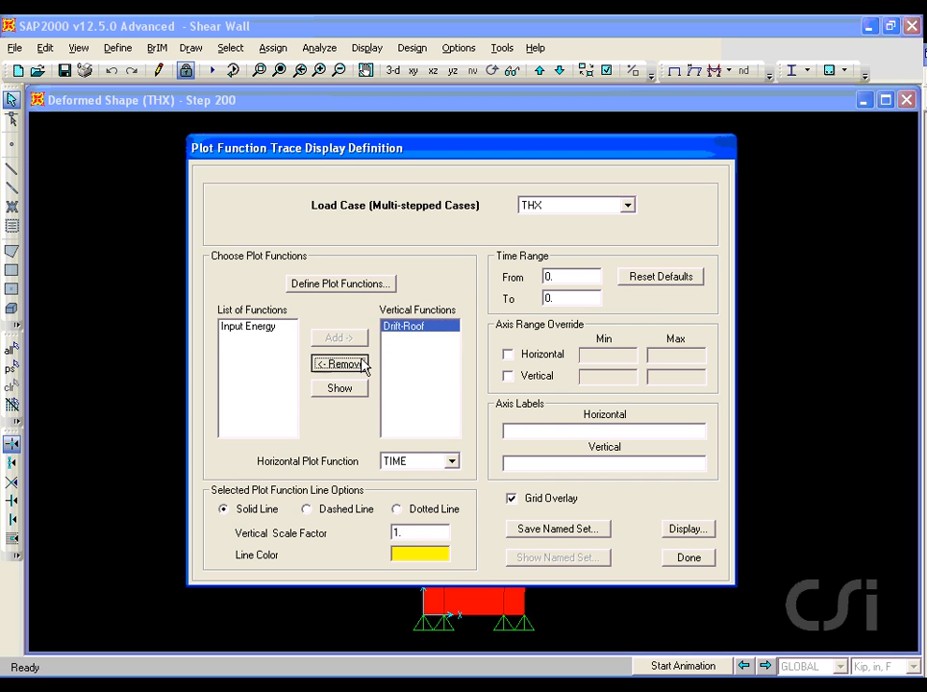
pyautogui.click(339, 364)
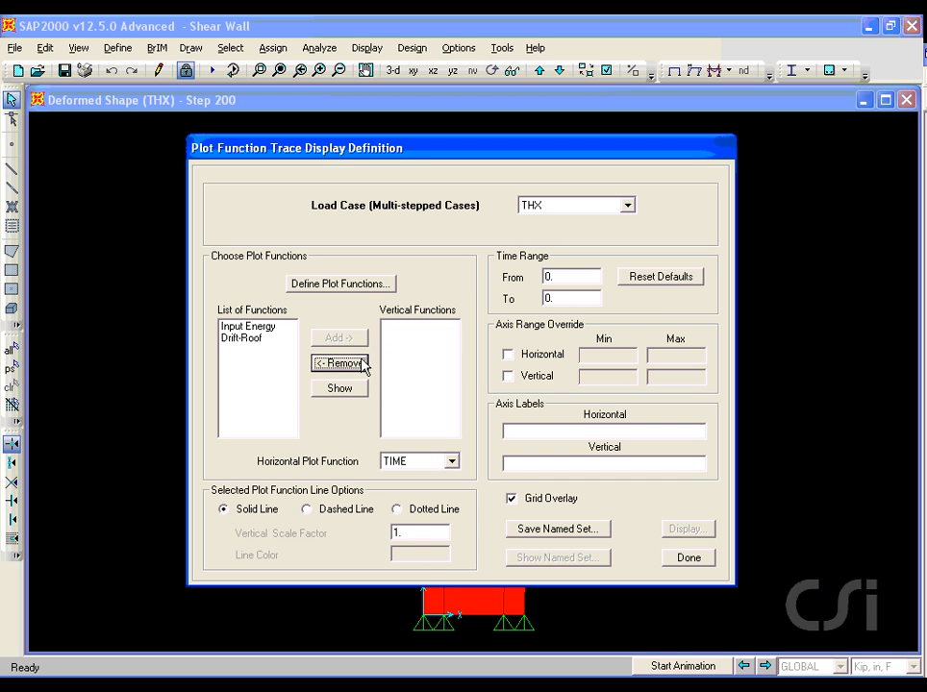
# Step: Add a generalized displacement plot function for Strain-1st story and accept the plot functions
pyautogui.click(357, 285)
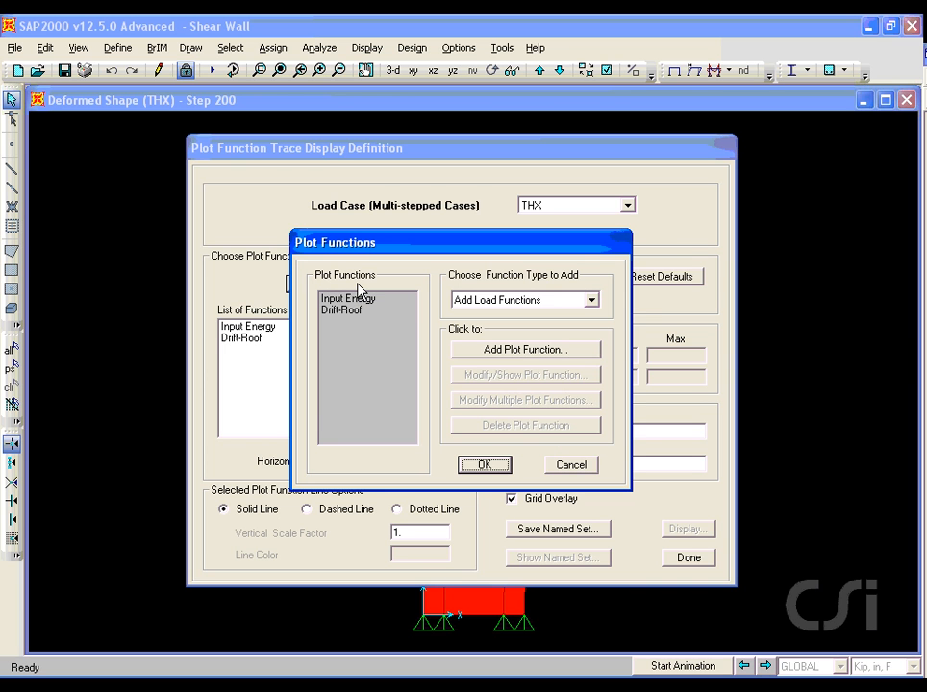
pyautogui.click(475, 301)
pyautogui.click(478, 375)
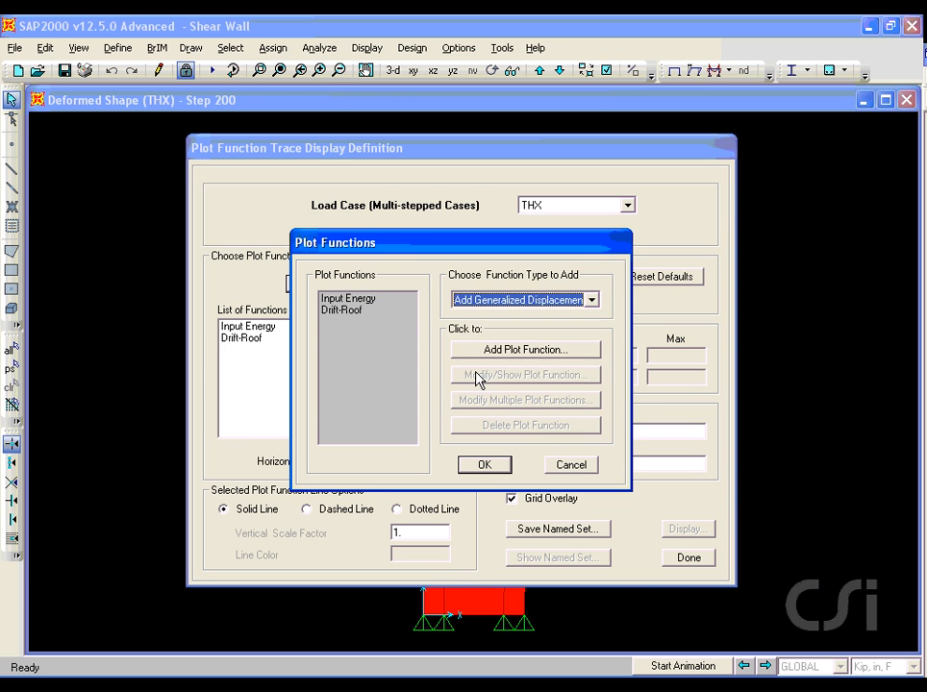
pyautogui.click(514, 352)
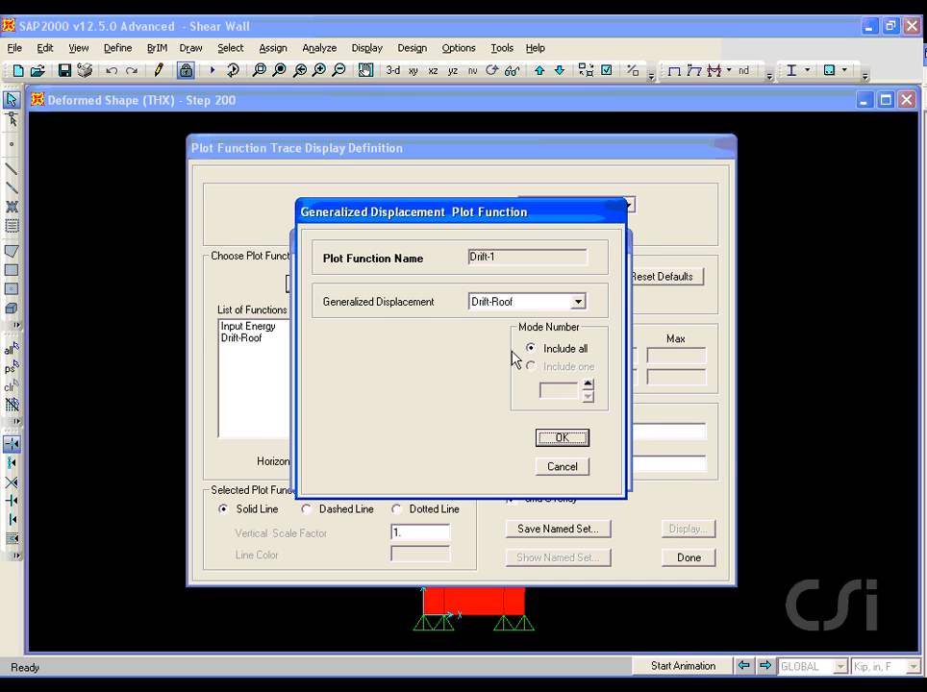
pyautogui.click(577, 301)
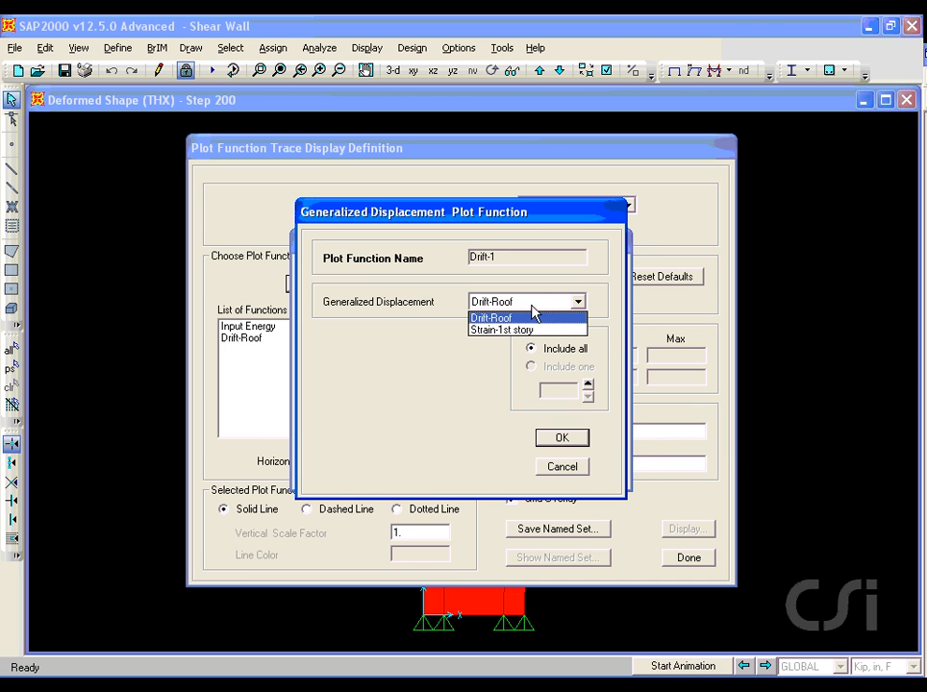
pyautogui.click(490, 330)
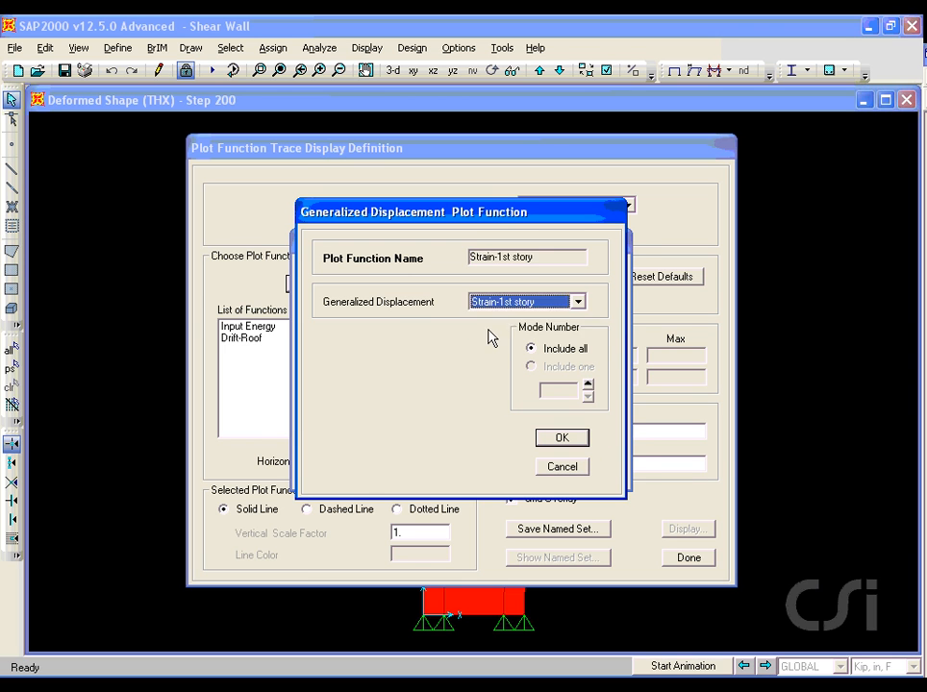
pyautogui.click(554, 441)
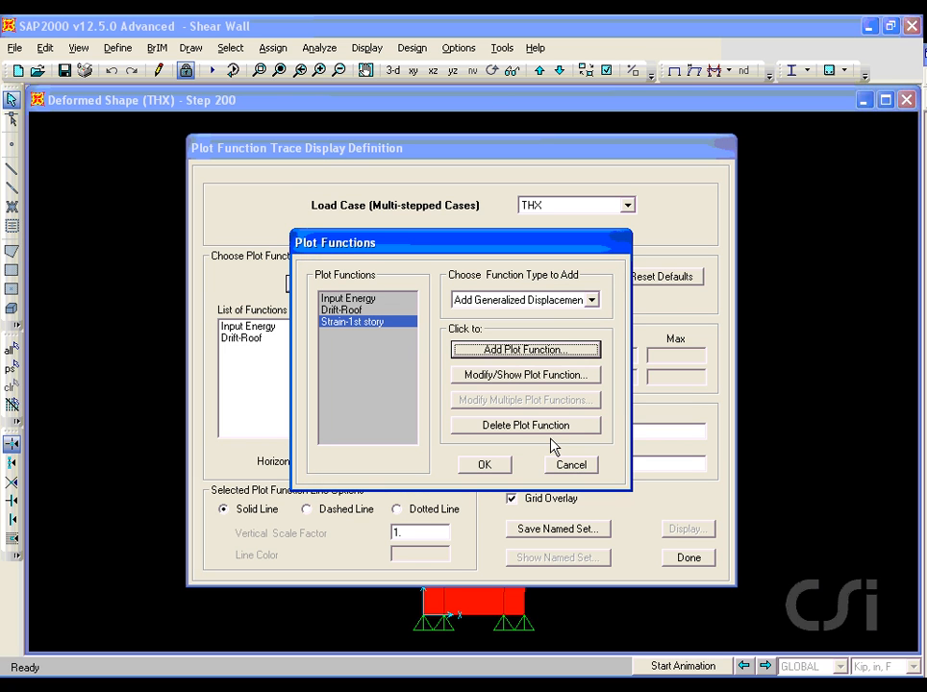
pyautogui.click(492, 466)
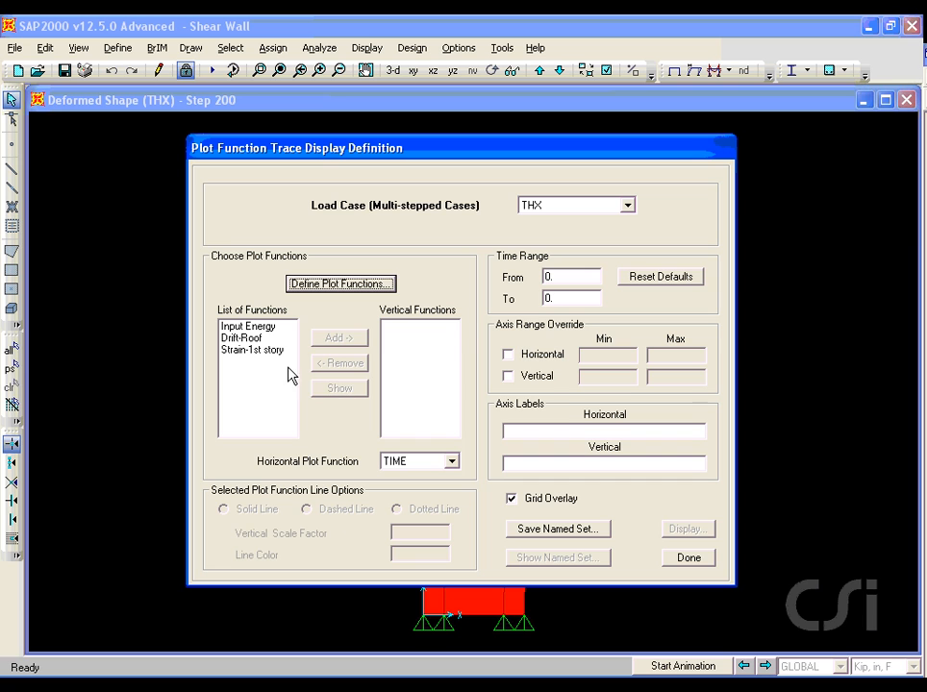
# Step: Plot Strain-1st story as the vertical function against TIME, examine the trace's extreme values, and close the plot definition
pyautogui.click(263, 351)
pyautogui.click(338, 339)
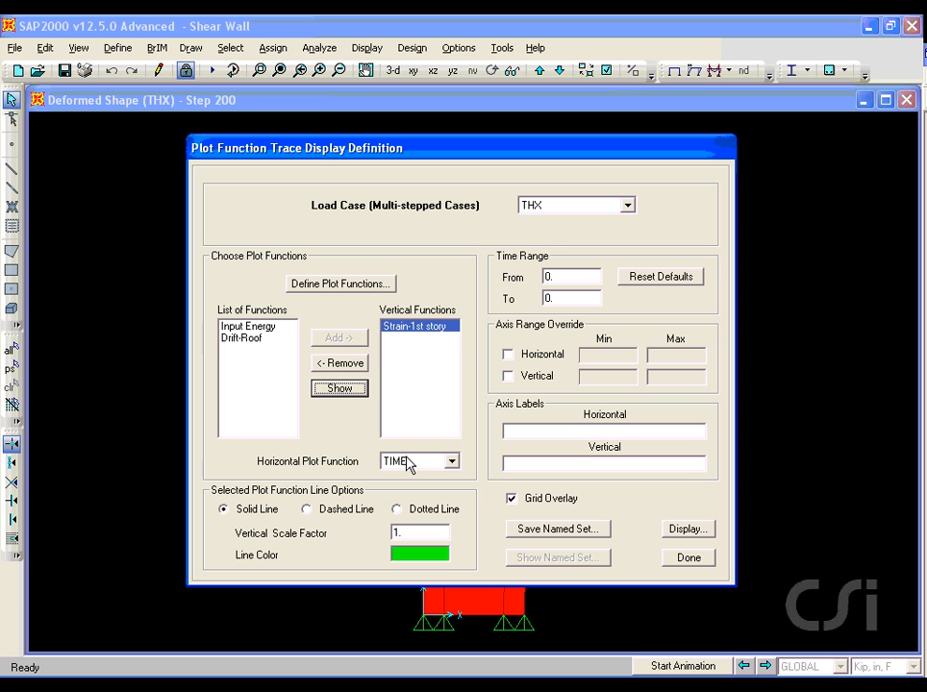
pyautogui.click(706, 532)
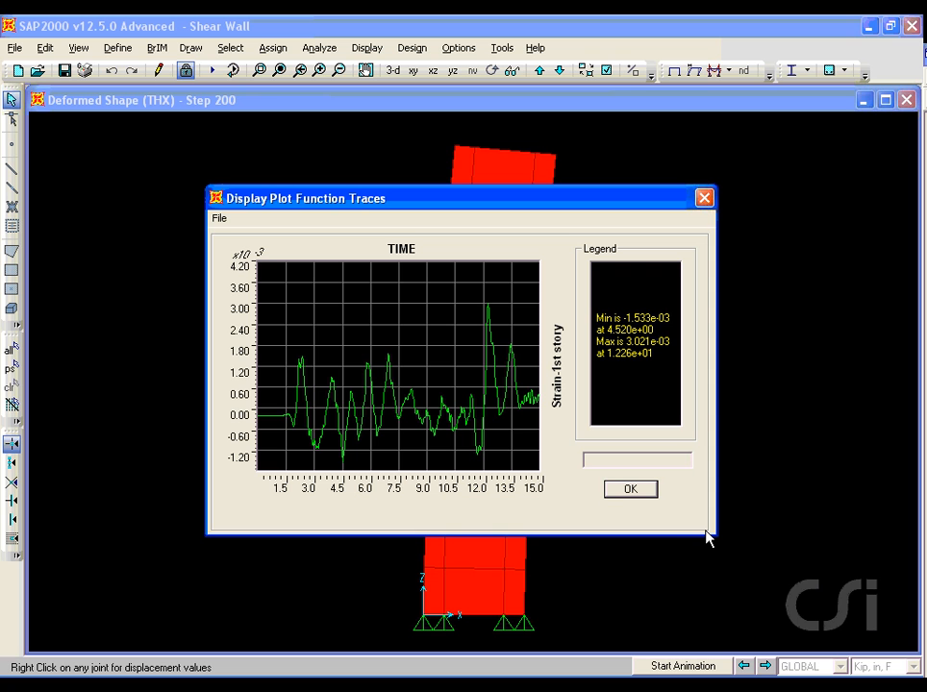
pyautogui.click(635, 494)
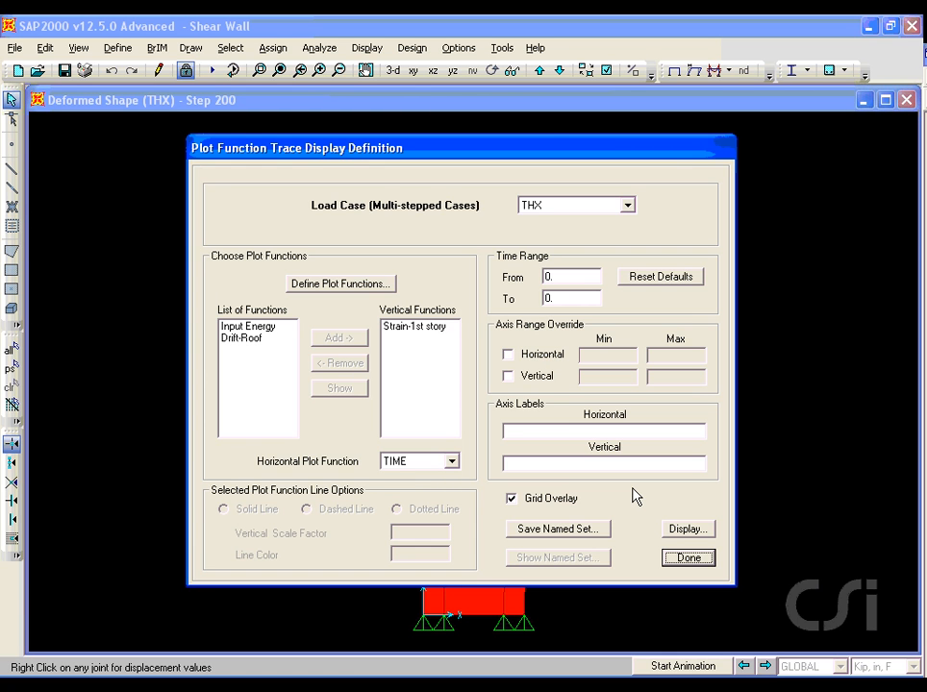
pyautogui.click(688, 560)
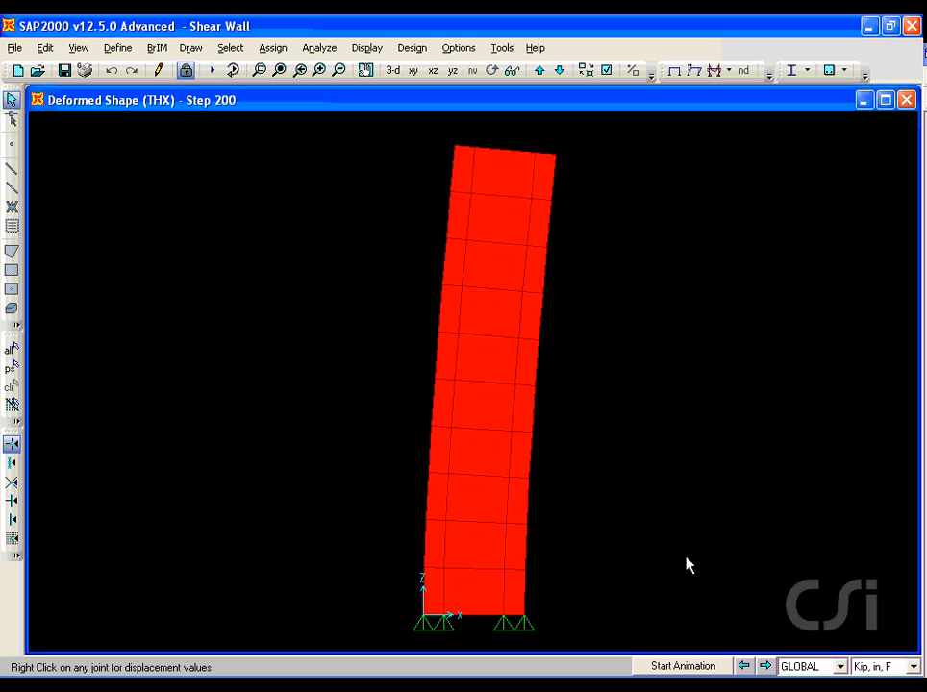
# Step: Start a new generalized displacement definition and name it Rot-1st story
pyautogui.click(107, 47)
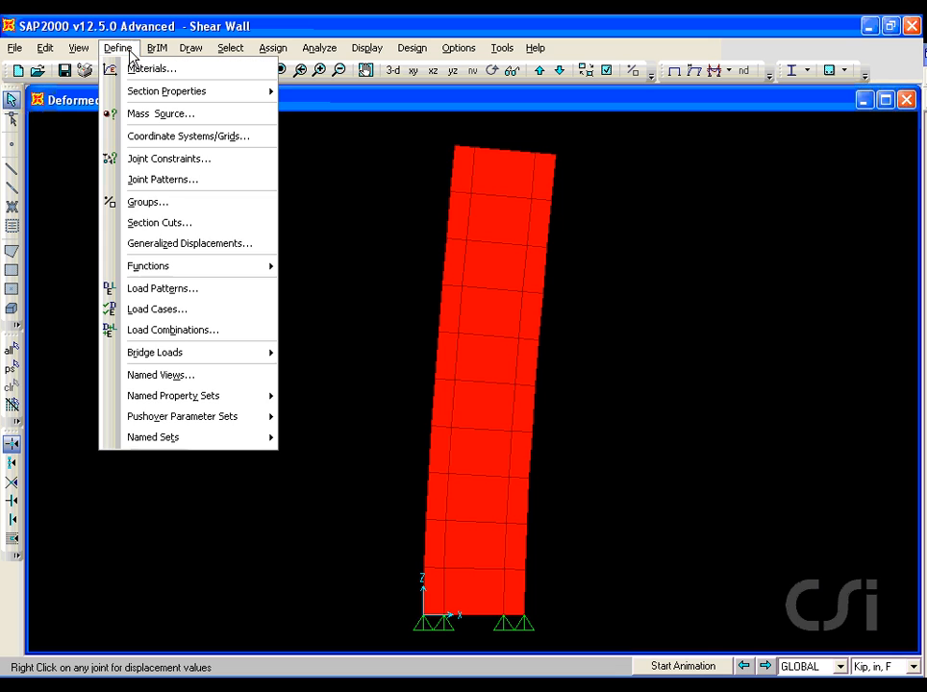
pyautogui.click(189, 245)
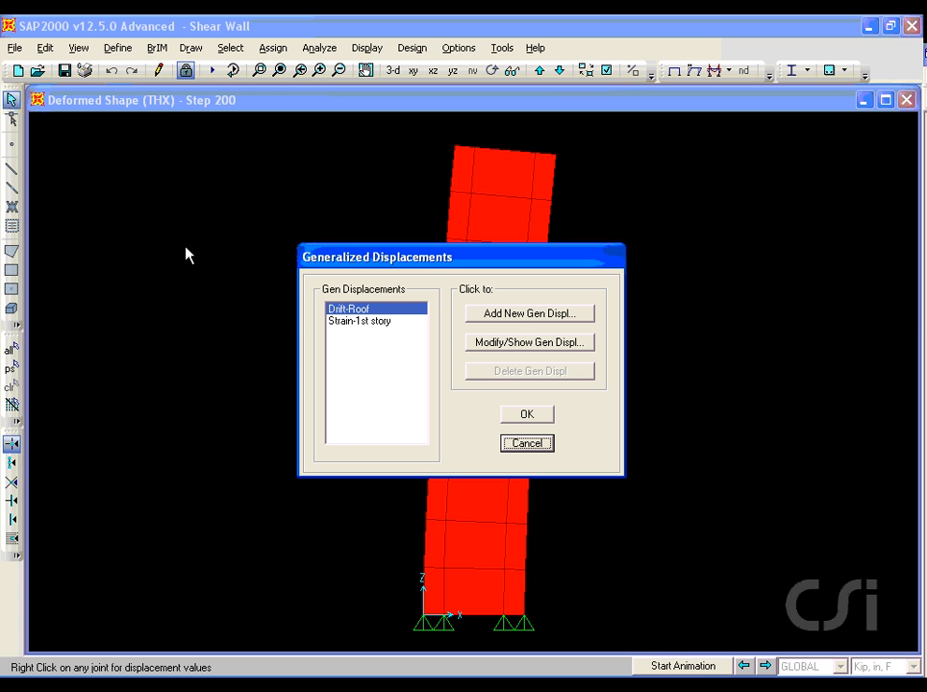
pyautogui.click(503, 323)
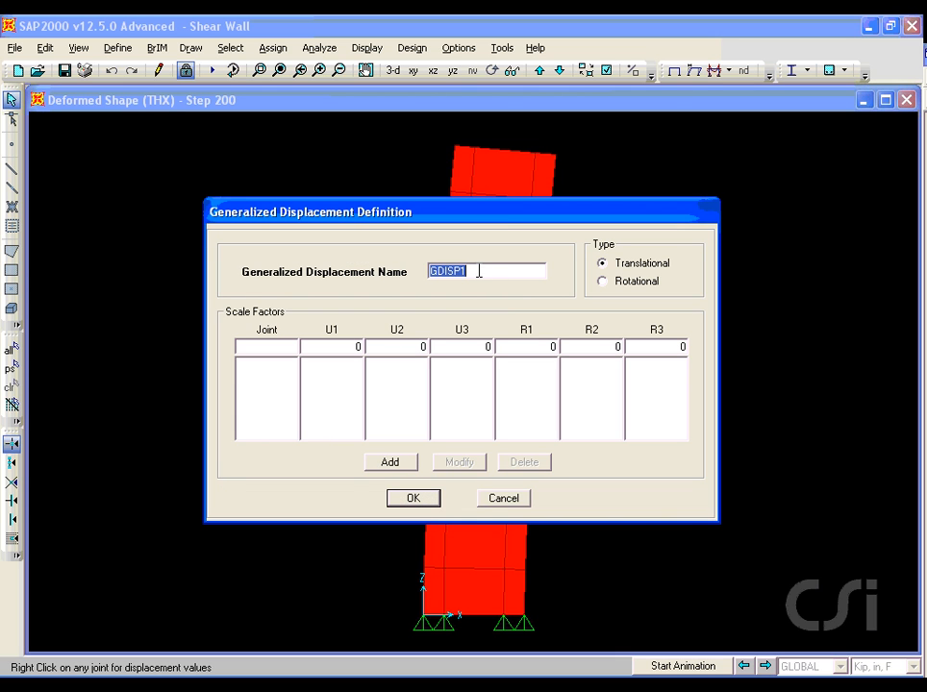
pyautogui.write('Rot')
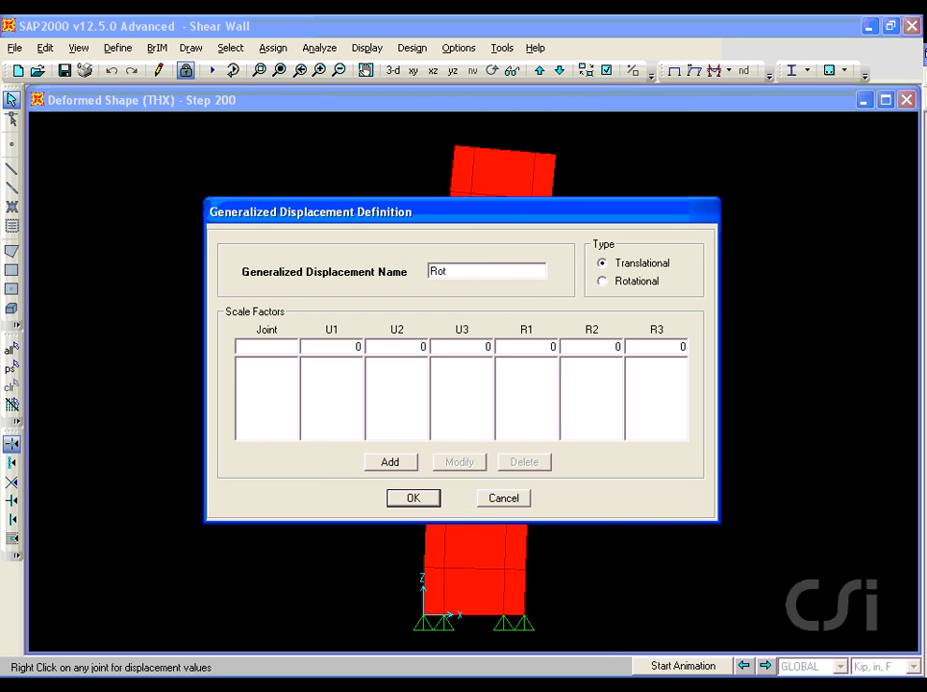
pyautogui.write('-1st story')
# Step: Add joint 7 to the Rot-1st story definition with a U3 scale factor of 1/240
pyautogui.click(286, 348)
pyautogui.write('7')
pyautogui.click(453, 349)
pyautogui.write('1/240')
pyautogui.press('Return')
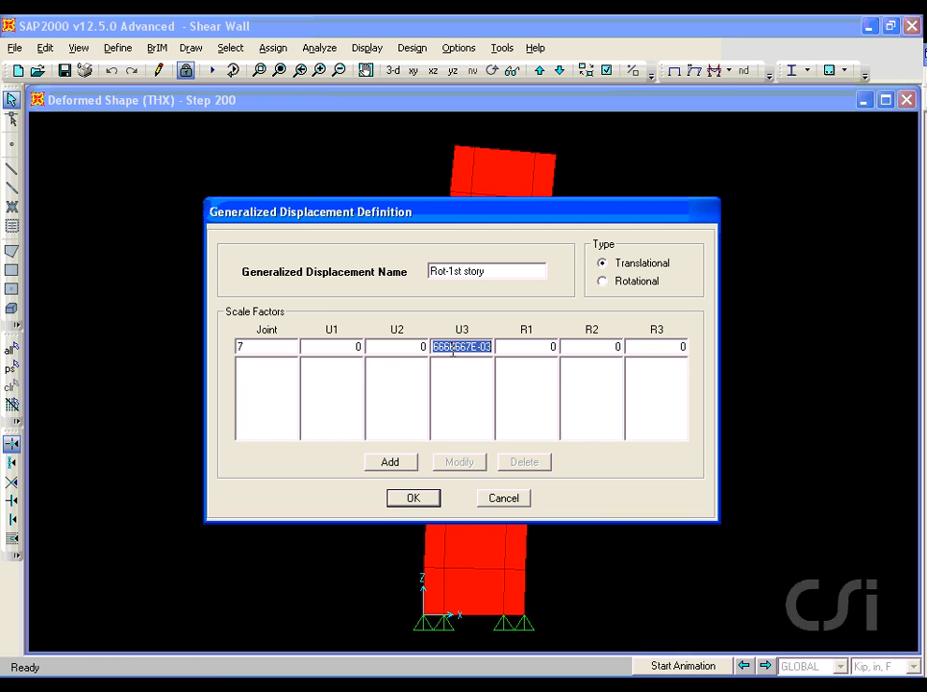
pyautogui.click(408, 465)
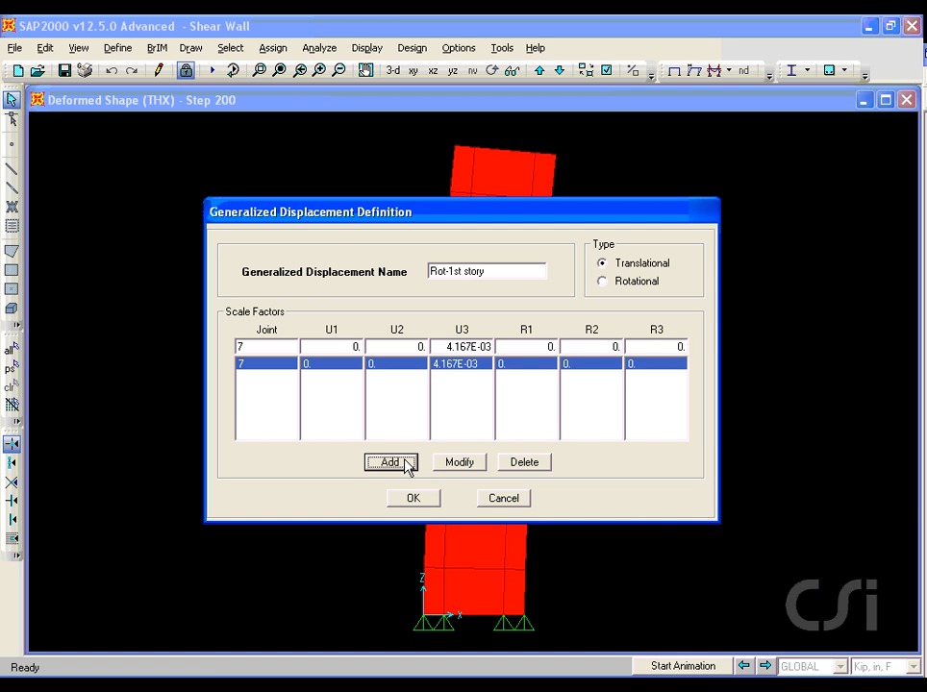
# Step: Add joint 18 to the Rot-1st story definition with a U3 scale factor of -4.167E-03 and accept the generalized displacements
pyautogui.doubleClick(285, 349)
pyautogui.write('18')
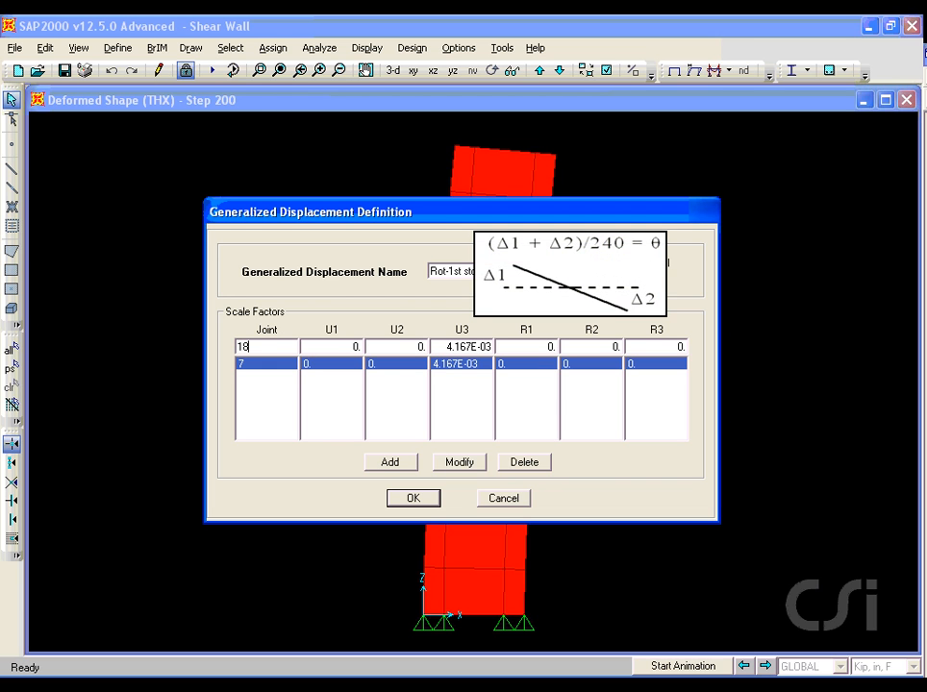
pyautogui.doubleClick(441, 346)
pyautogui.click(440, 346)
pyautogui.write('-')
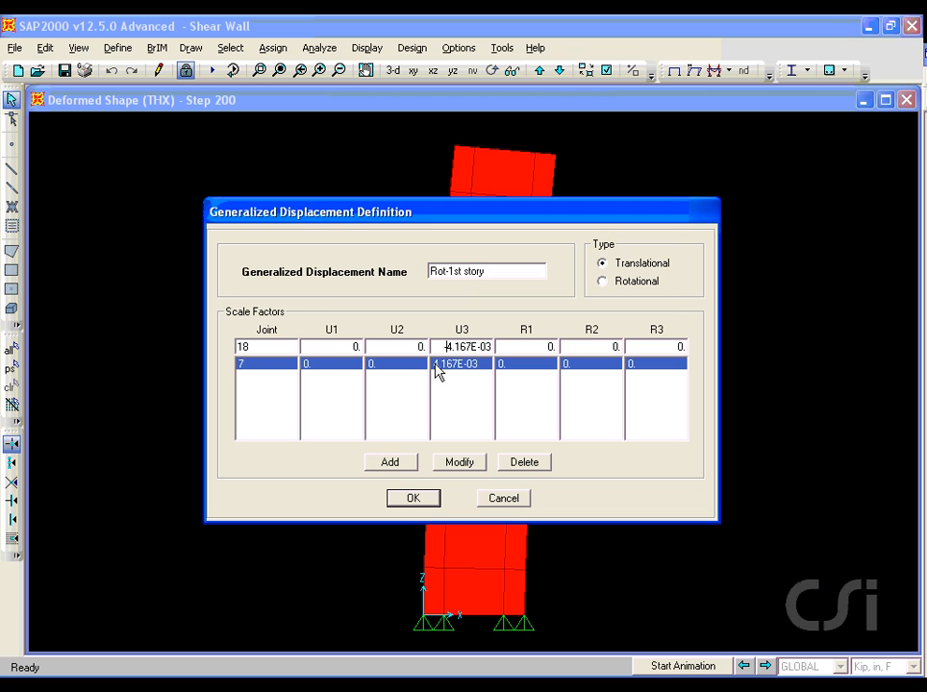
pyautogui.click(405, 466)
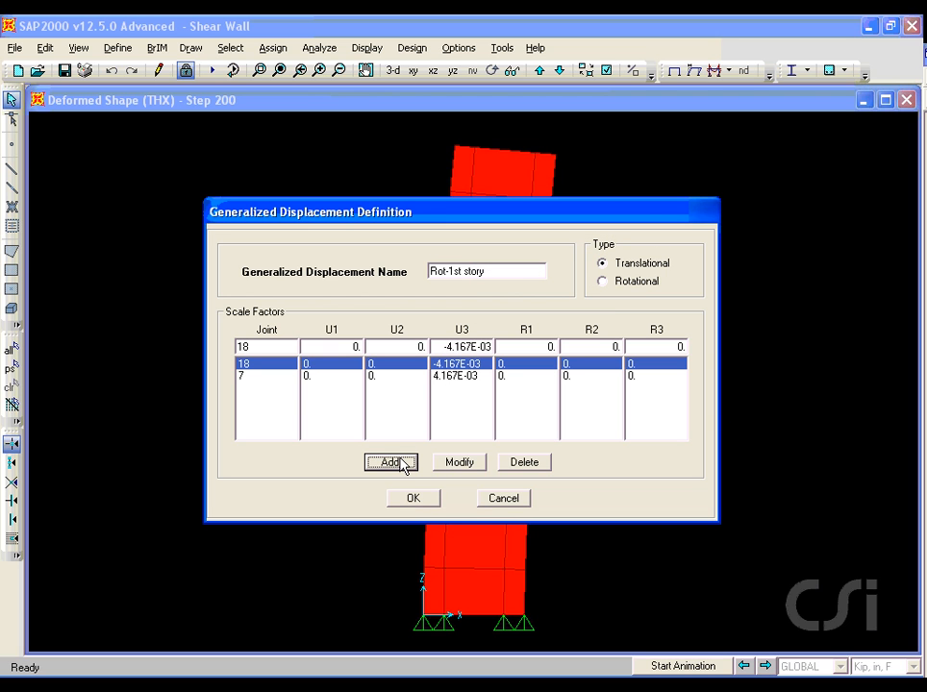
pyautogui.click(412, 500)
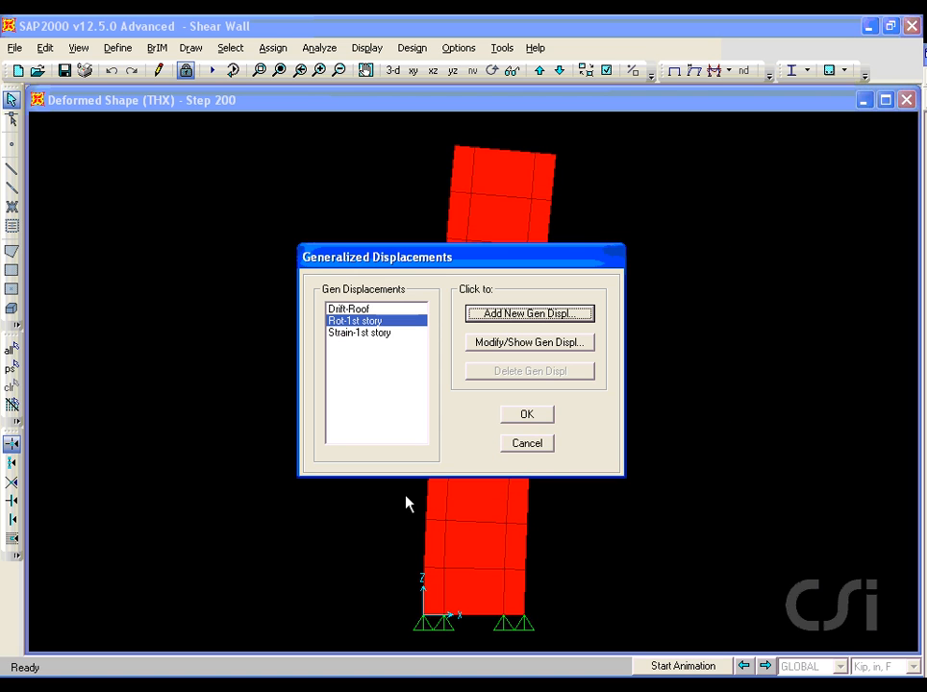
pyautogui.click(546, 419)
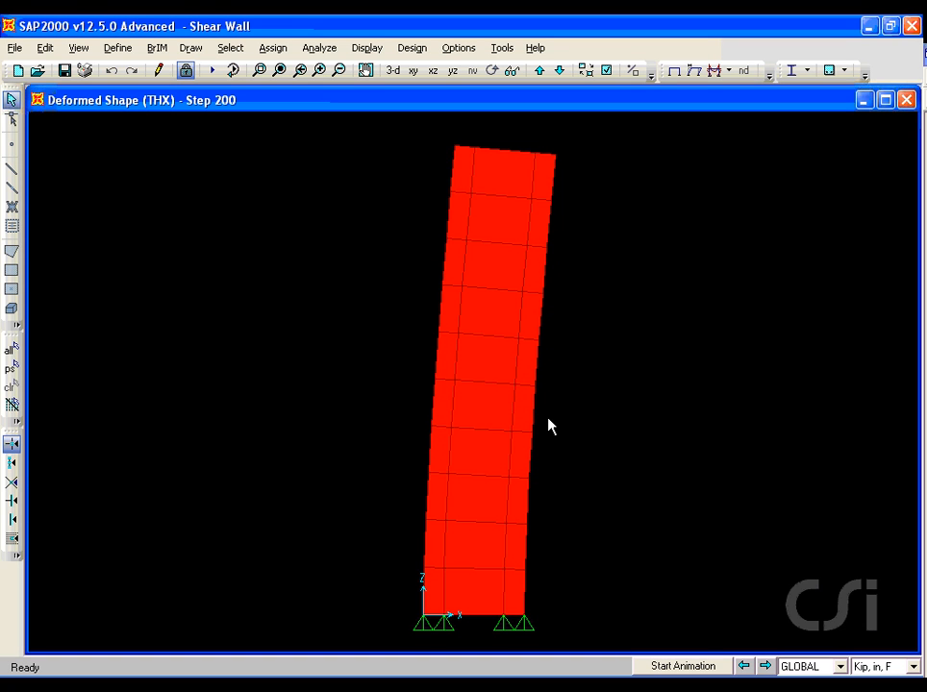
# Step: Select the three bottom-story wall areas and the four joints along their upper edge, and assign them to a new group named 1st story
pyautogui.moveTo(535, 588); pyautogui.dragTo(404, 596)
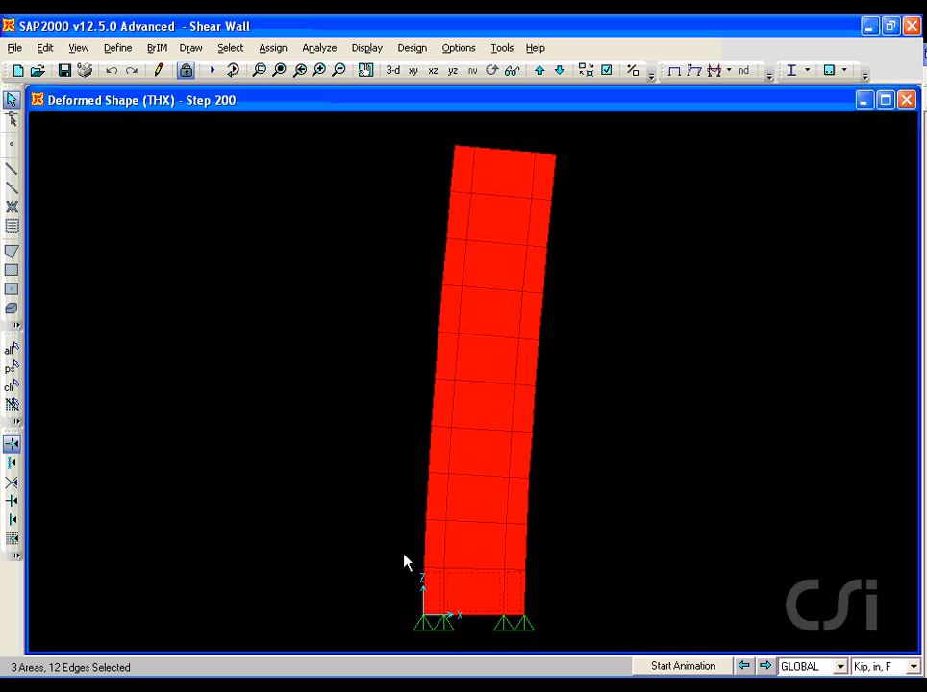
pyautogui.moveTo(459, 587); pyautogui.dragTo(528, 585)
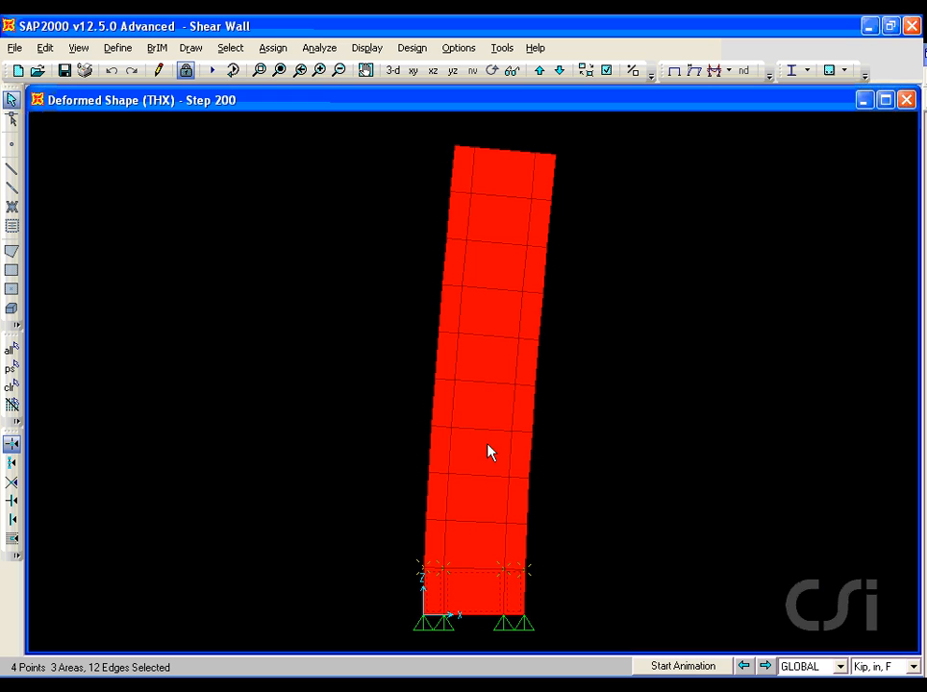
pyautogui.click(275, 49)
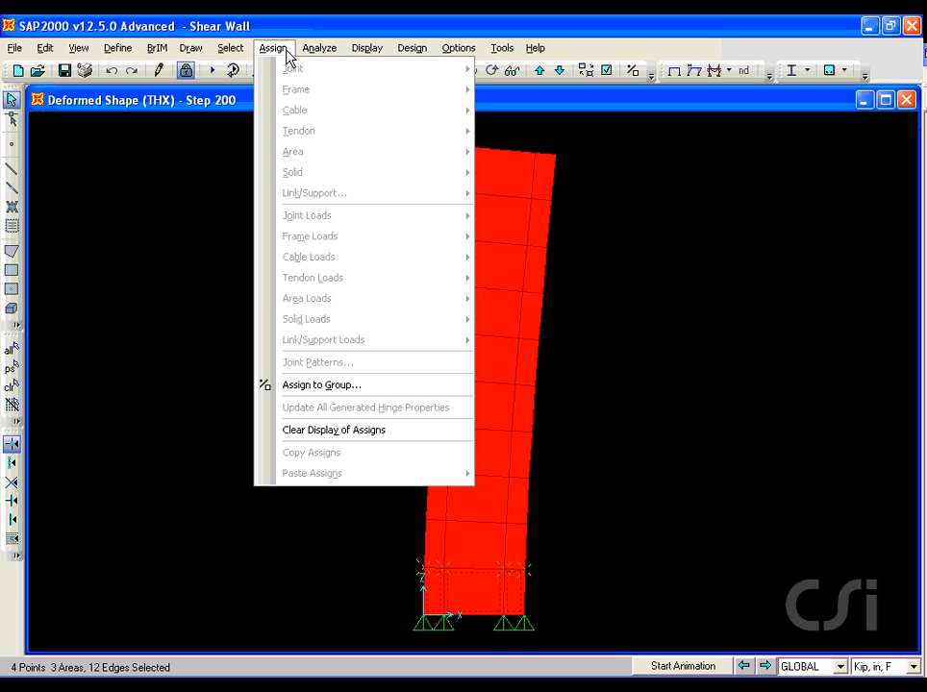
pyautogui.click(293, 390)
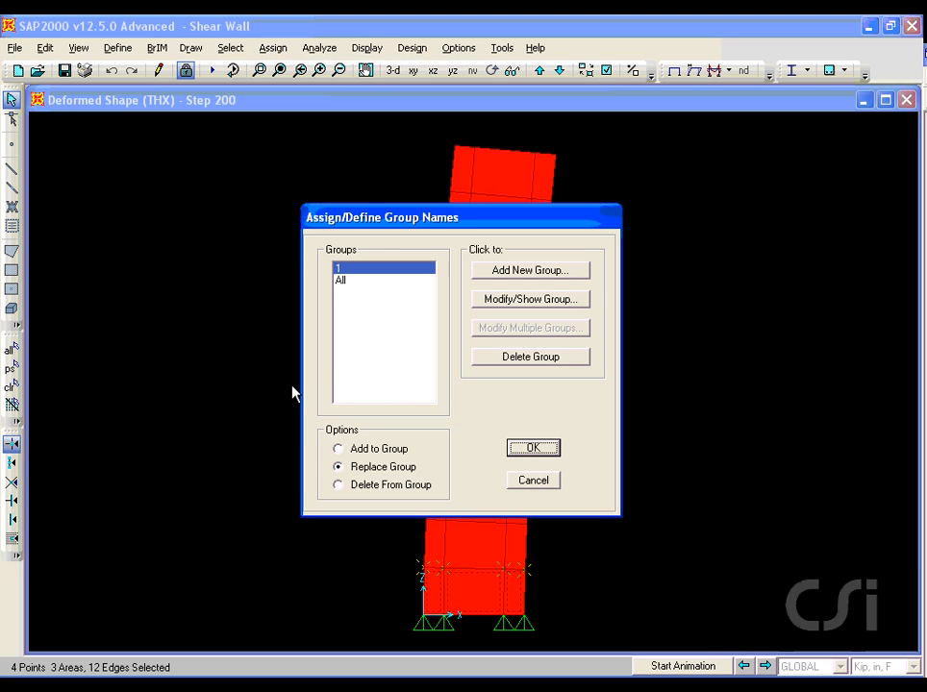
pyautogui.click(501, 273)
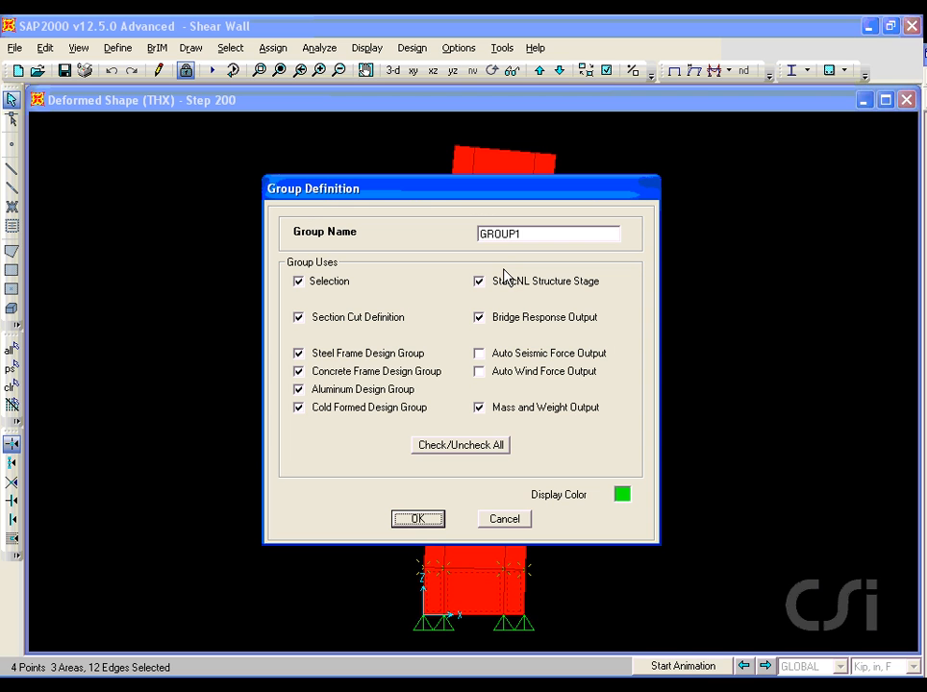
pyautogui.doubleClick(527, 235)
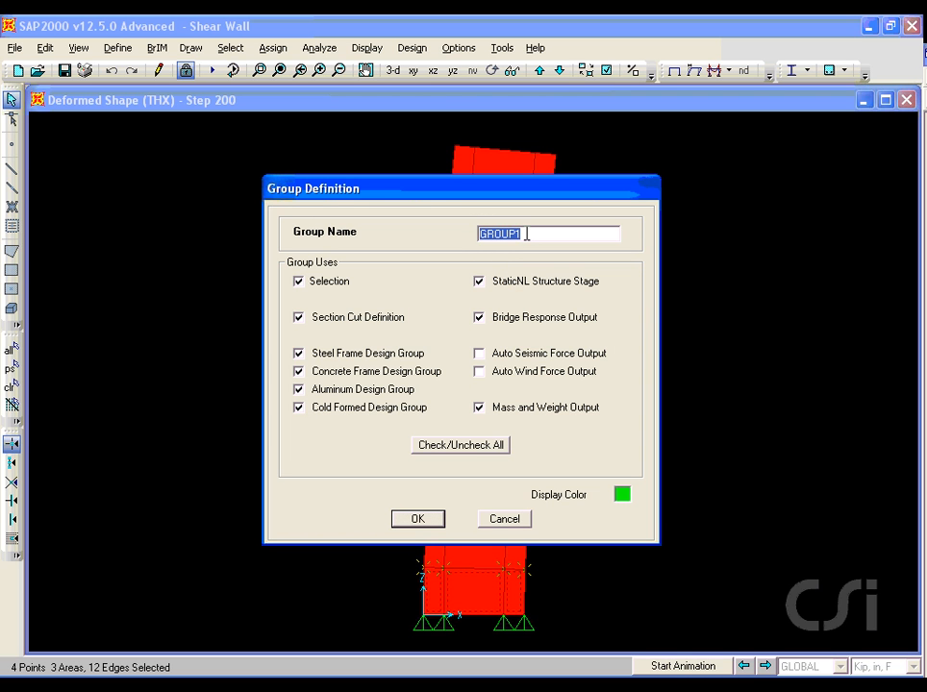
pyautogui.write('1st story')
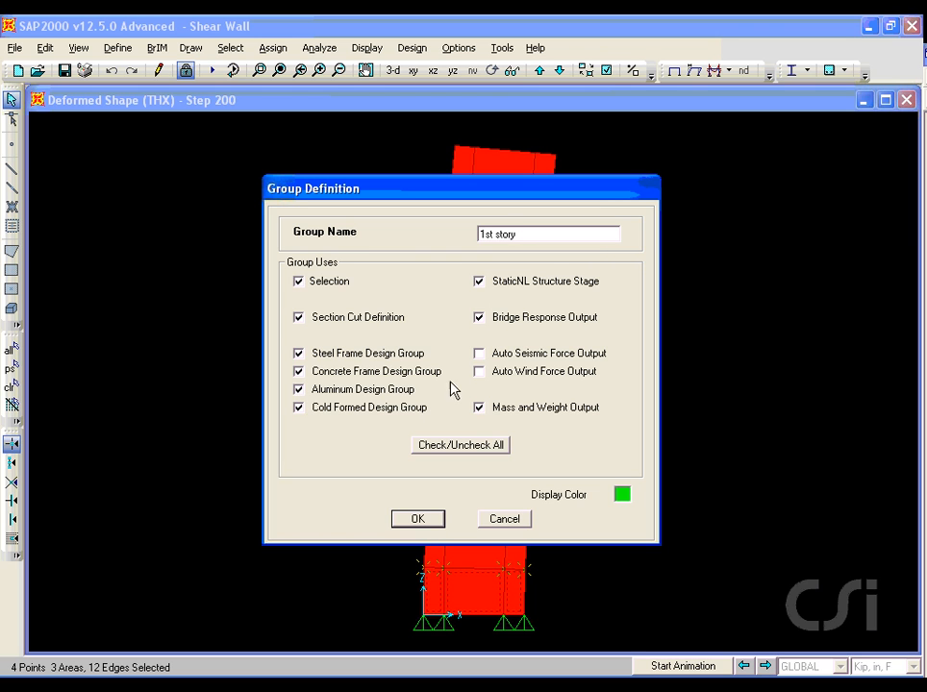
pyautogui.click(420, 520)
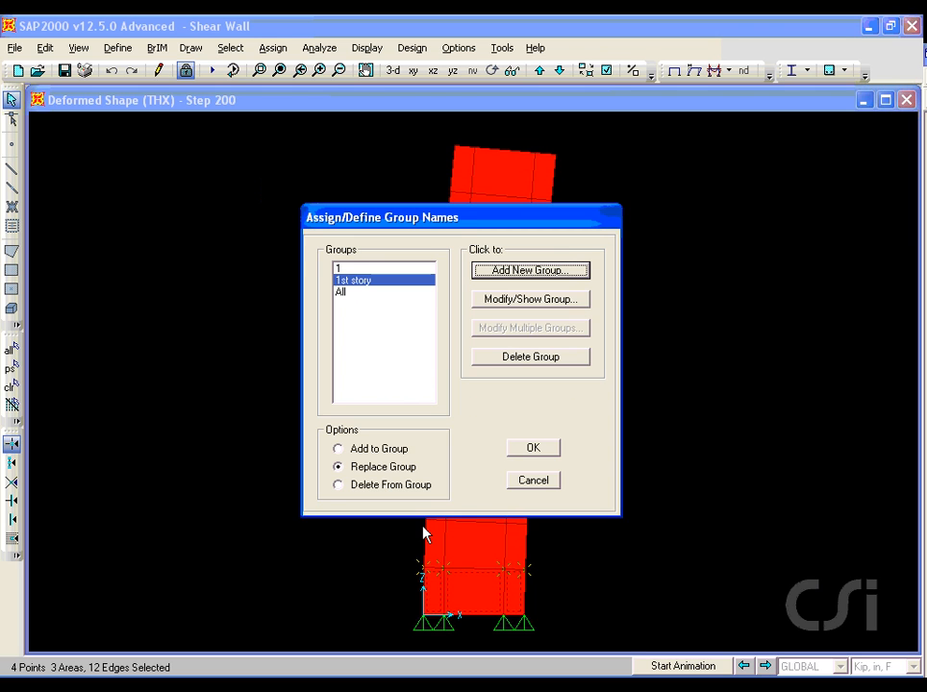
pyautogui.click(526, 454)
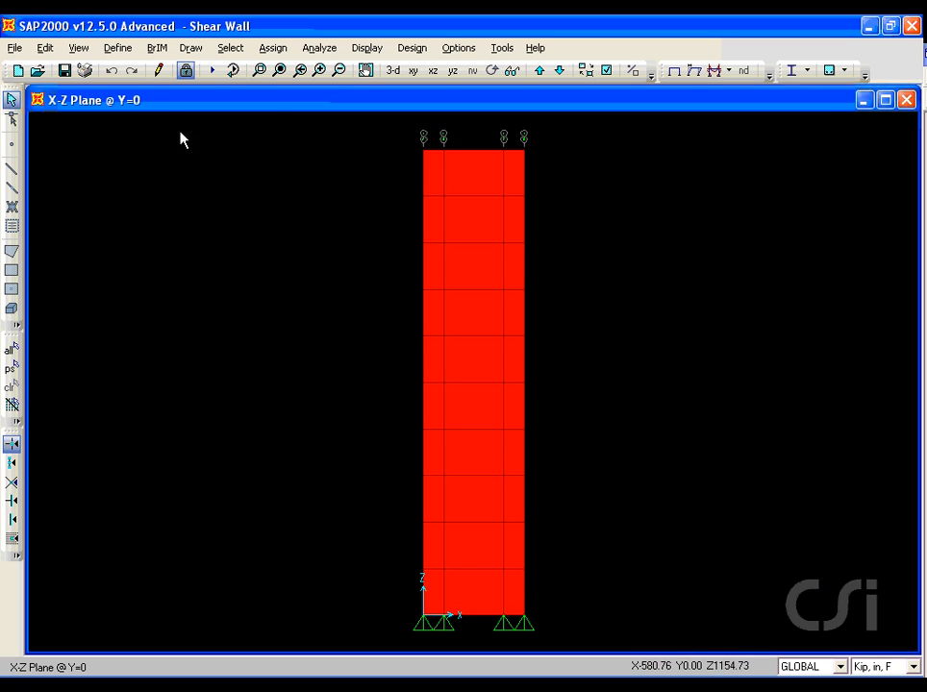
# Step: Add a section cut defined by the 1st story group and accept the section cut definitions
pyautogui.click(119, 50)
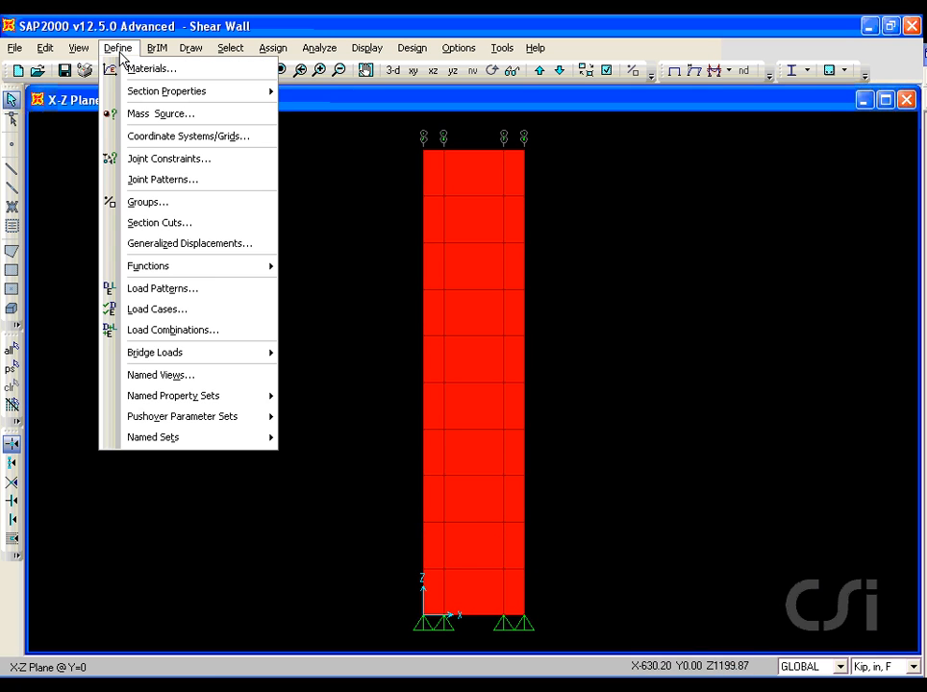
pyautogui.click(160, 227)
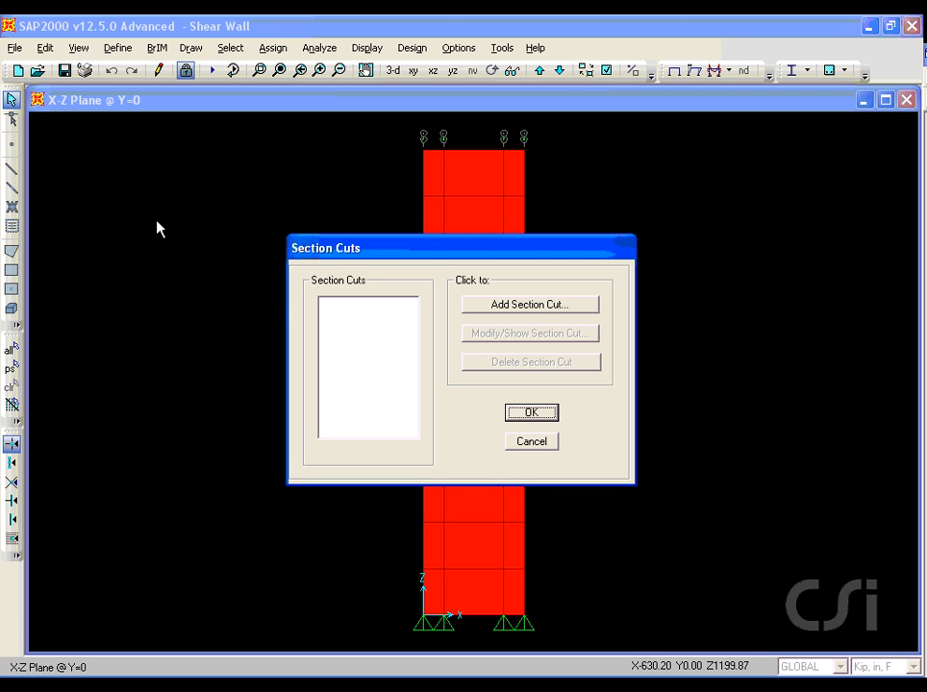
pyautogui.click(490, 315)
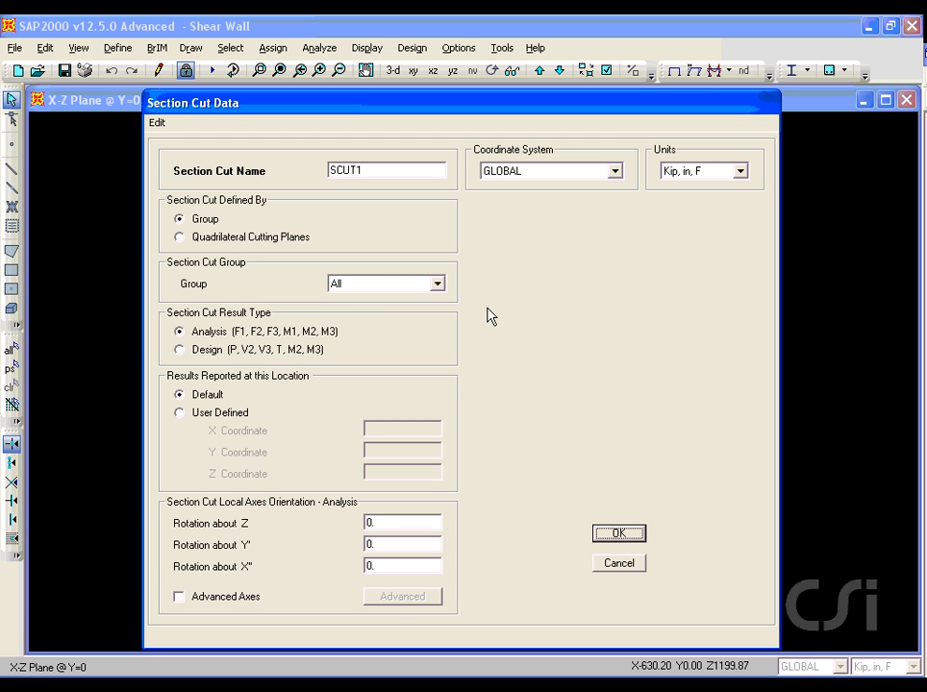
pyautogui.click(437, 285)
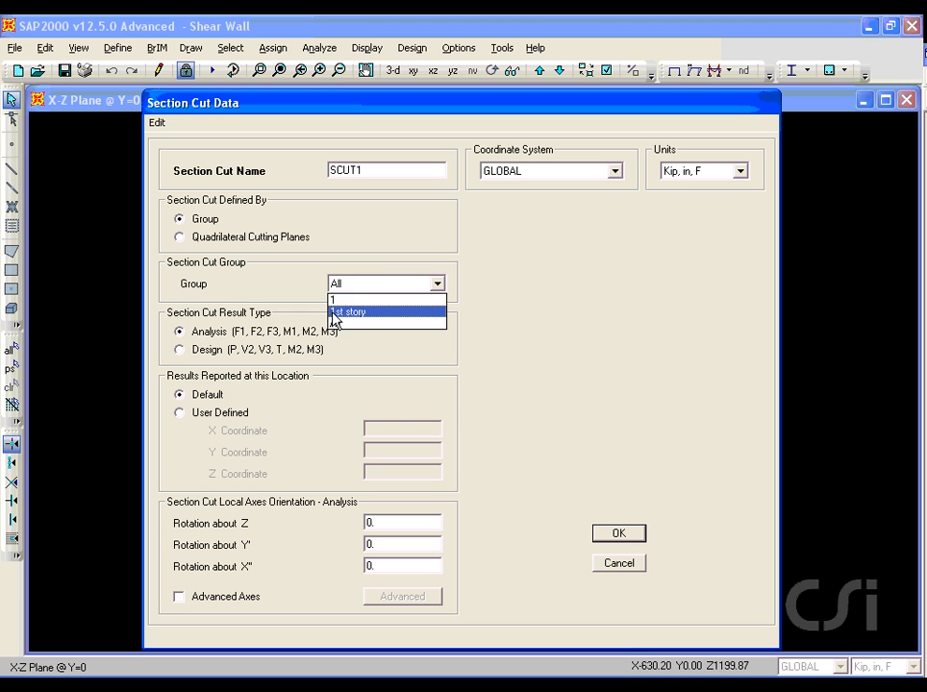
pyautogui.click(373, 313)
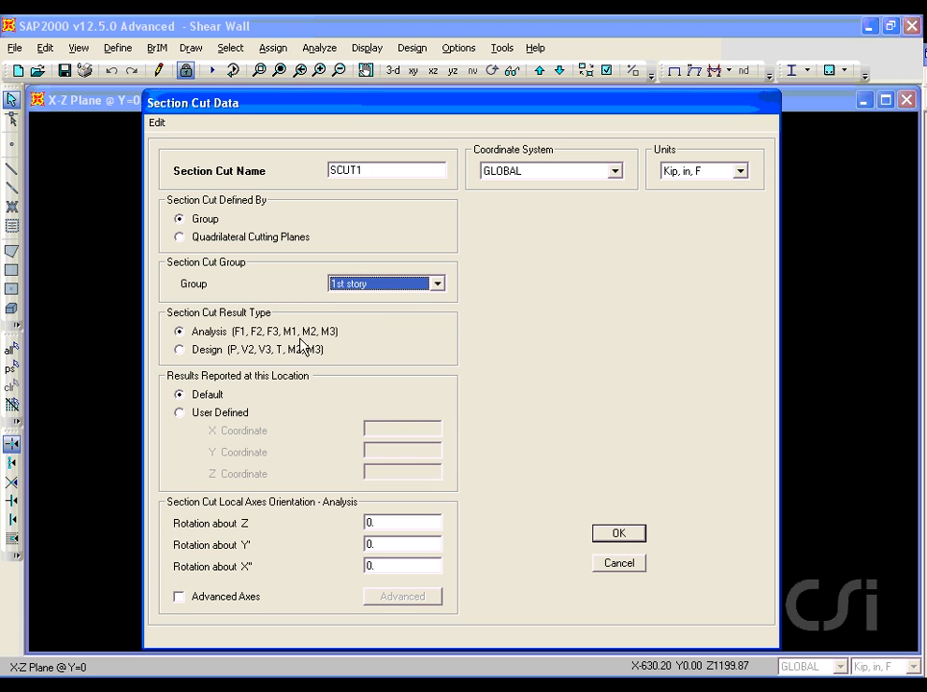
pyautogui.click(629, 535)
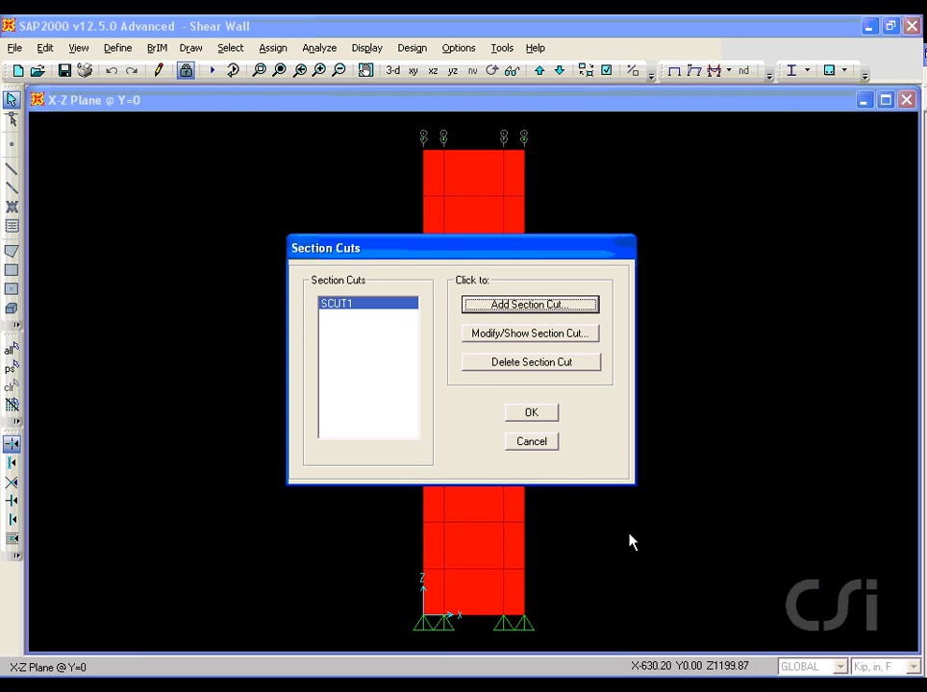
pyautogui.click(532, 414)
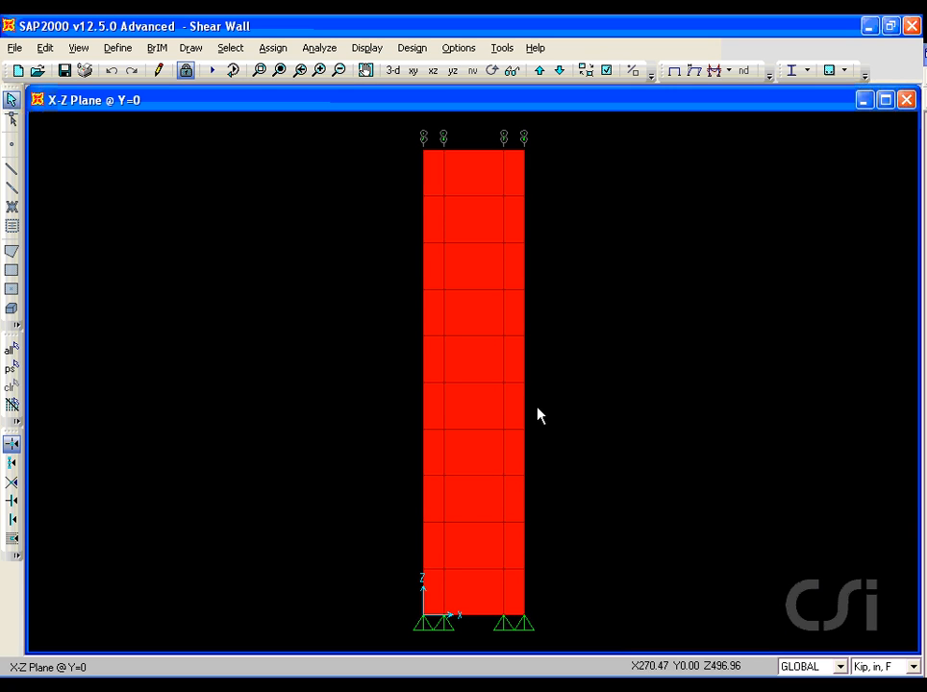
# Step: Bring up the plot function trace definition and remove Strain-1st story from the vertical functions
pyautogui.click(369, 50)
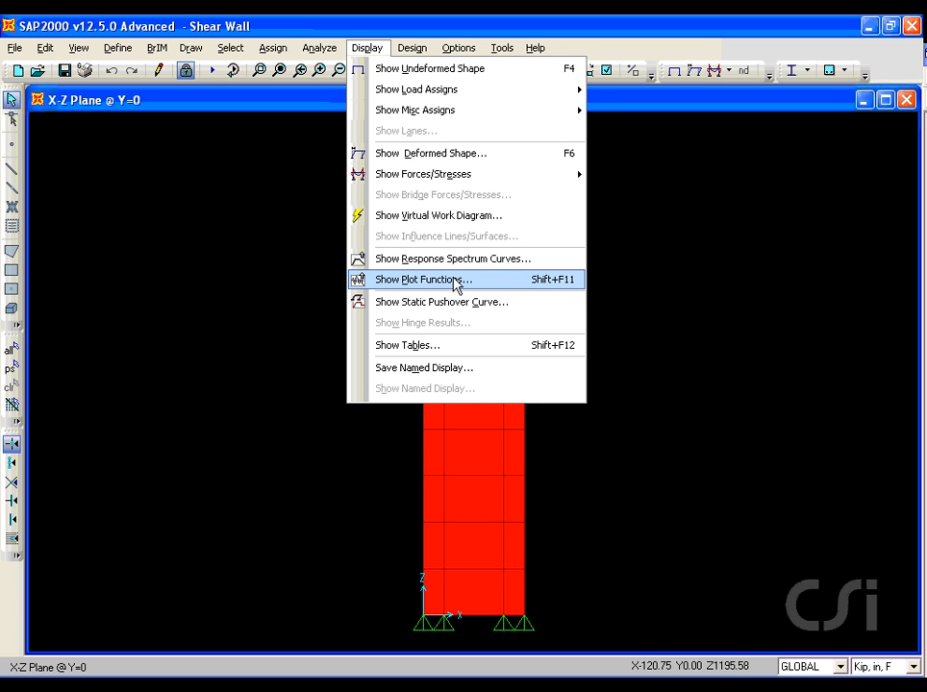
pyautogui.click(465, 281)
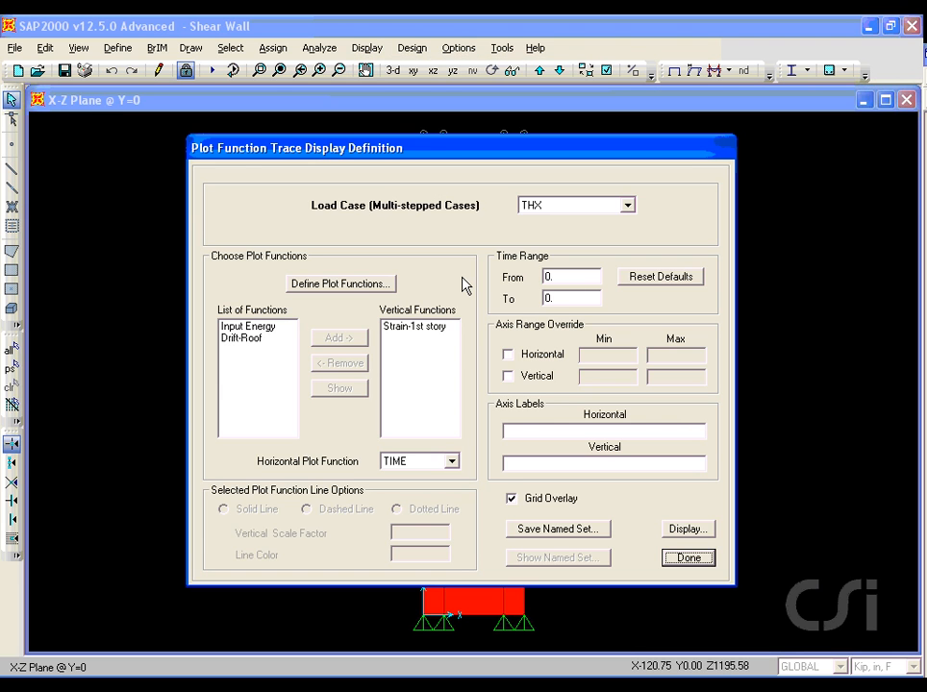
pyautogui.click(436, 327)
pyautogui.click(344, 365)
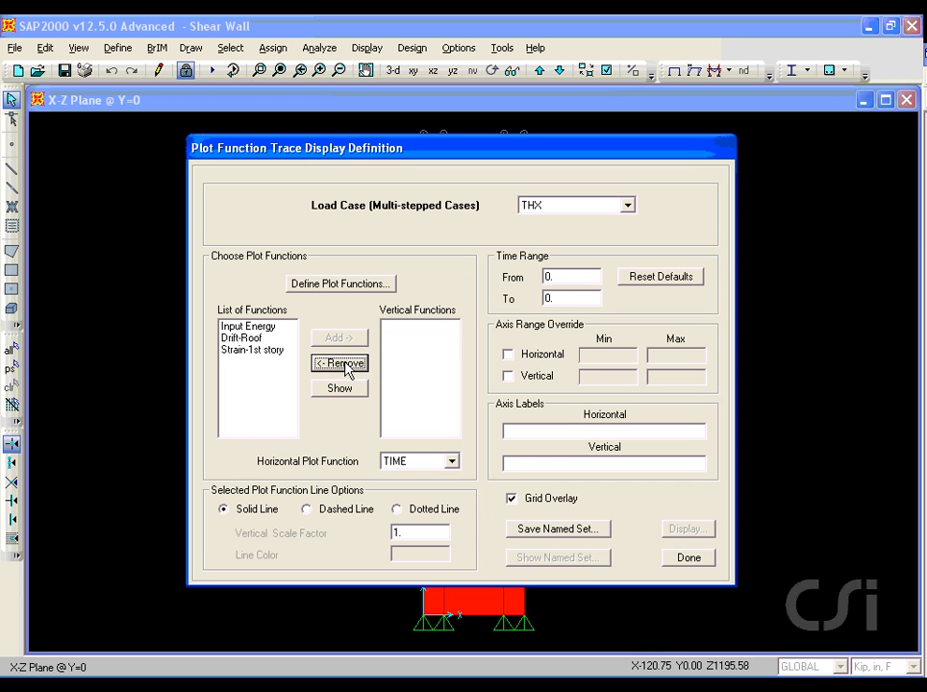
# Step: Add a generalized displacement plot function for Rot-1st story
pyautogui.click(325, 287)
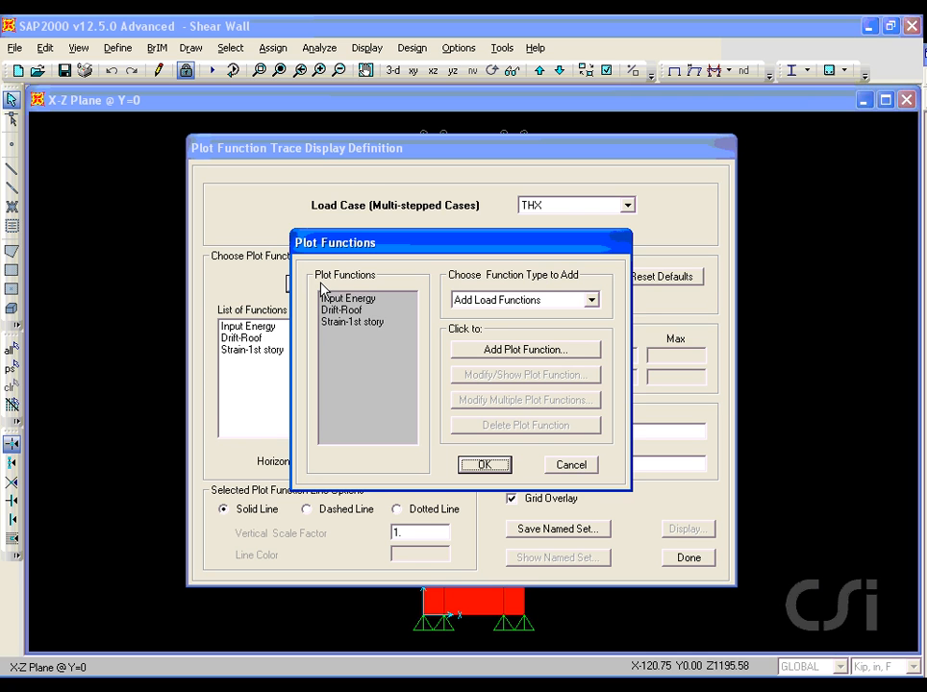
pyautogui.click(481, 300)
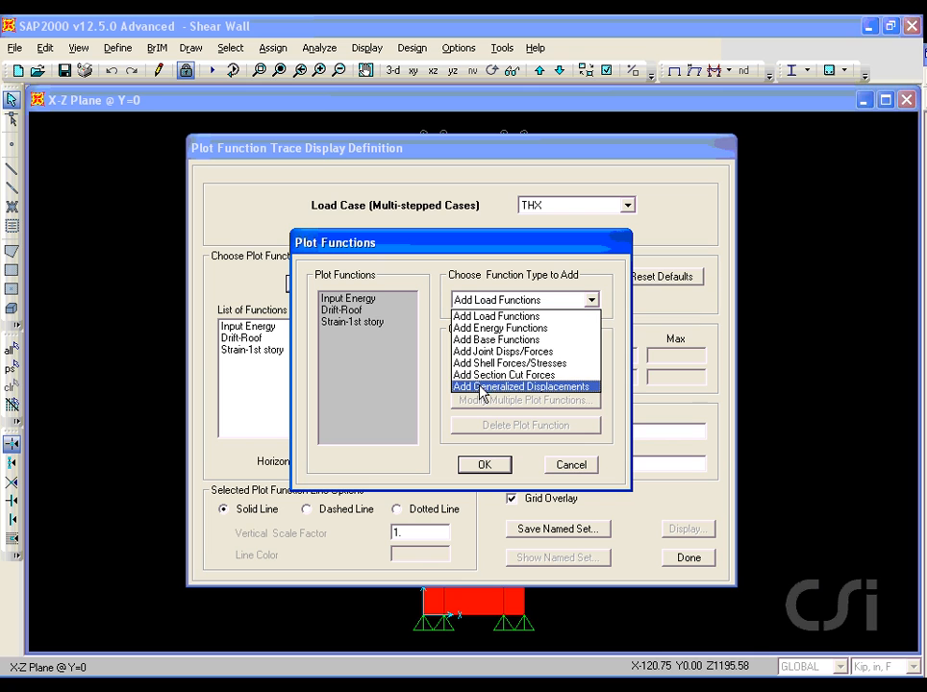
pyautogui.click(482, 385)
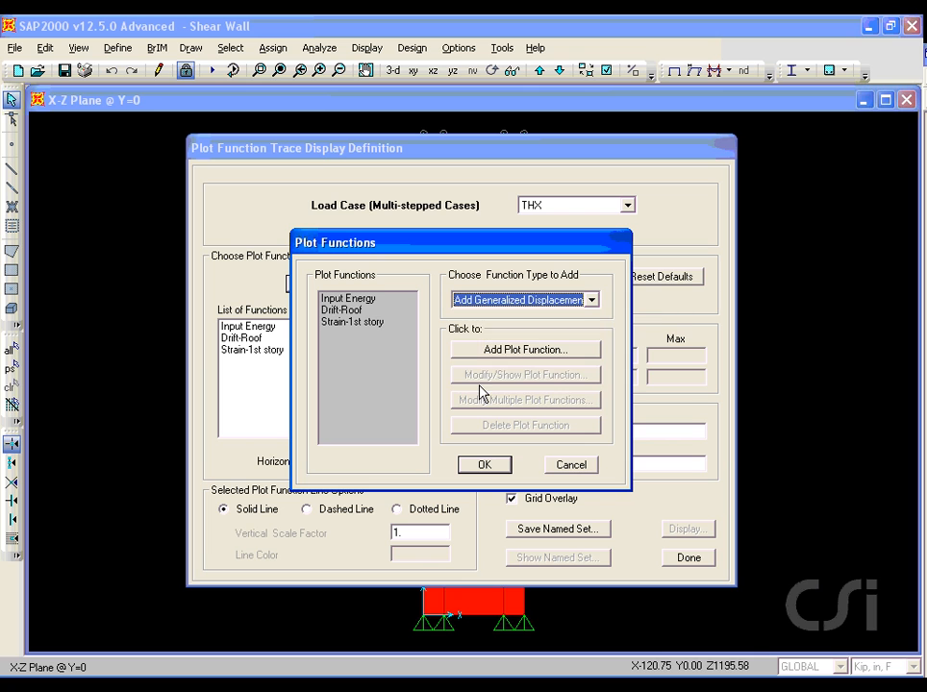
pyautogui.click(524, 353)
pyautogui.click(528, 304)
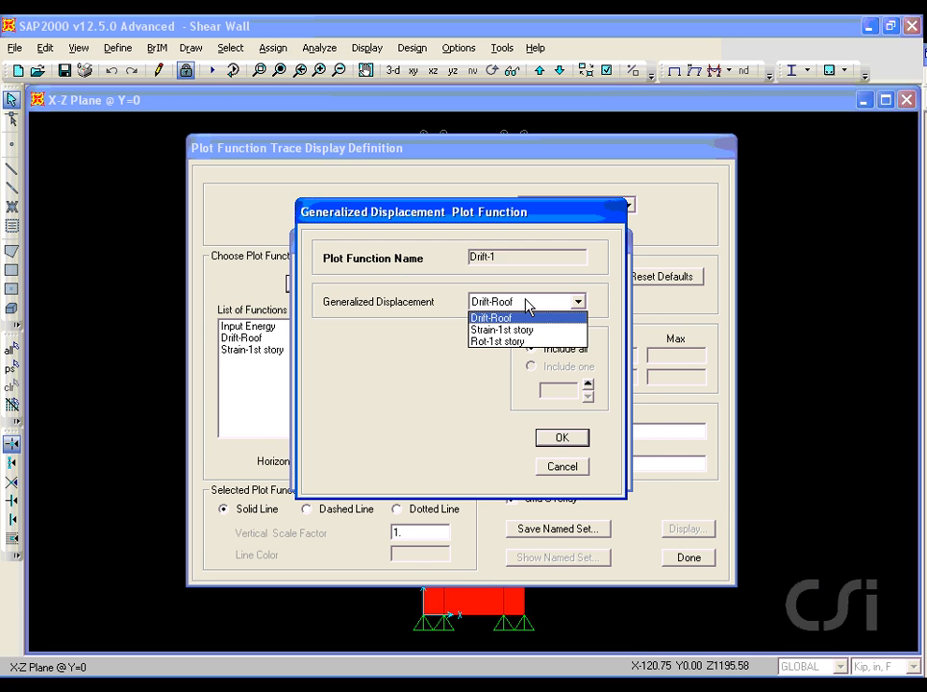
pyautogui.click(517, 341)
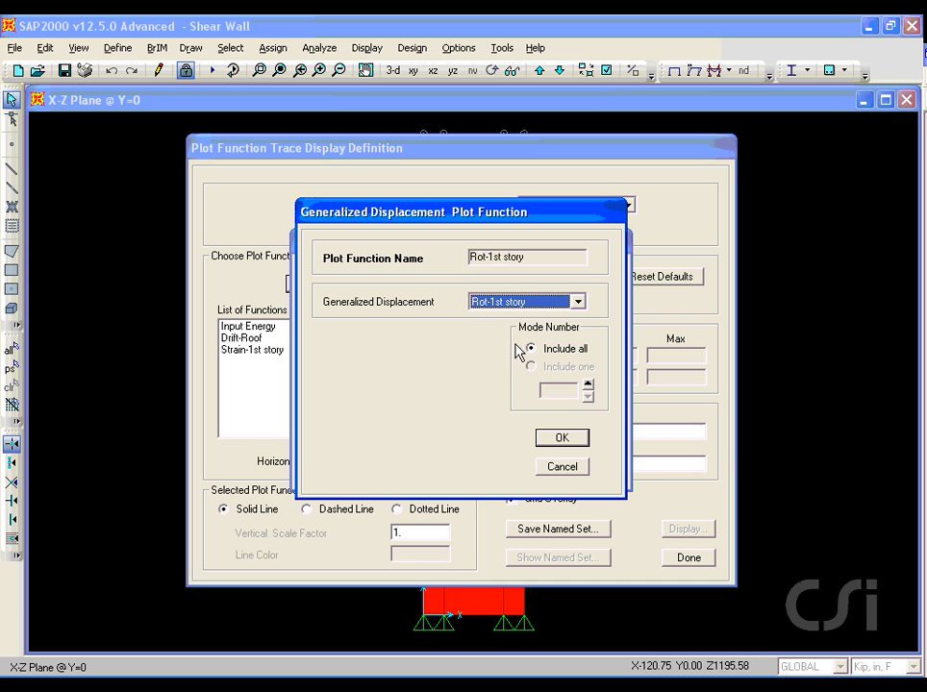
pyautogui.click(561, 438)
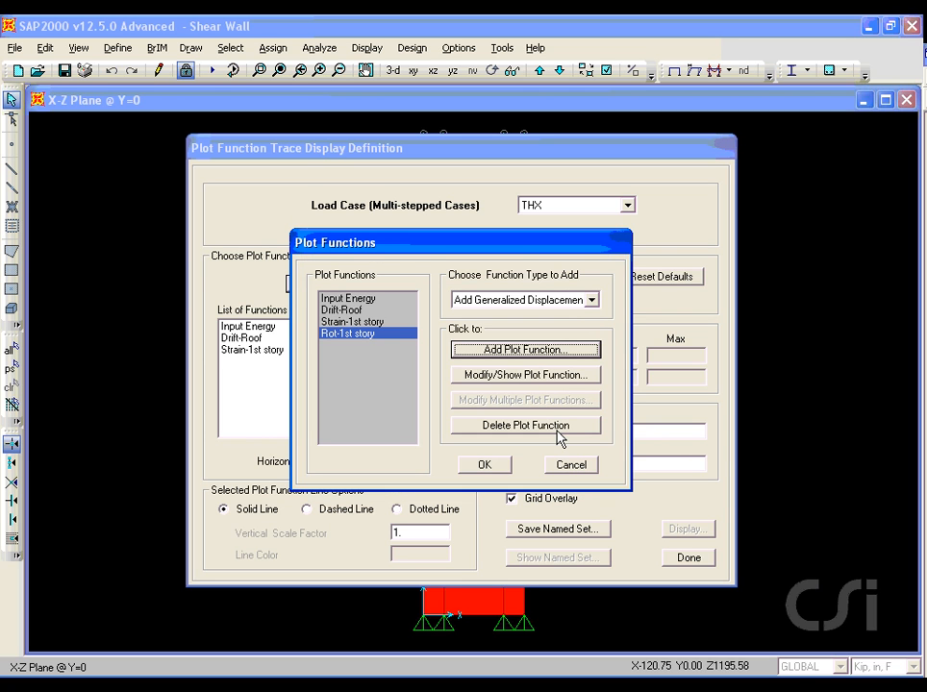
# Step: Add a section cut force plot function for SCUT1 with component M2 and accept the plot functions
pyautogui.click(553, 303)
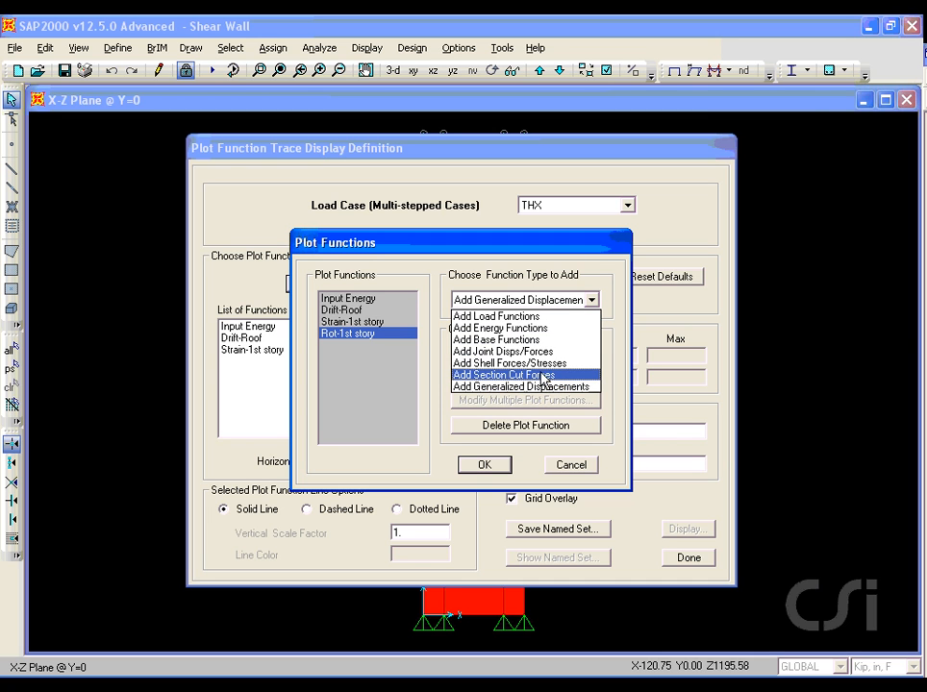
pyautogui.click(508, 375)
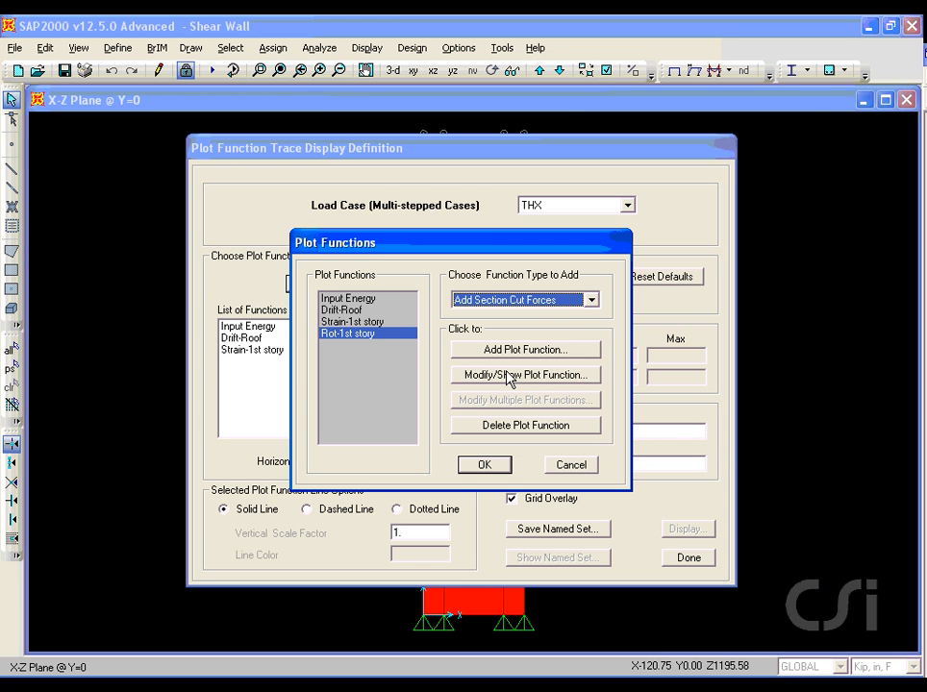
pyautogui.click(526, 352)
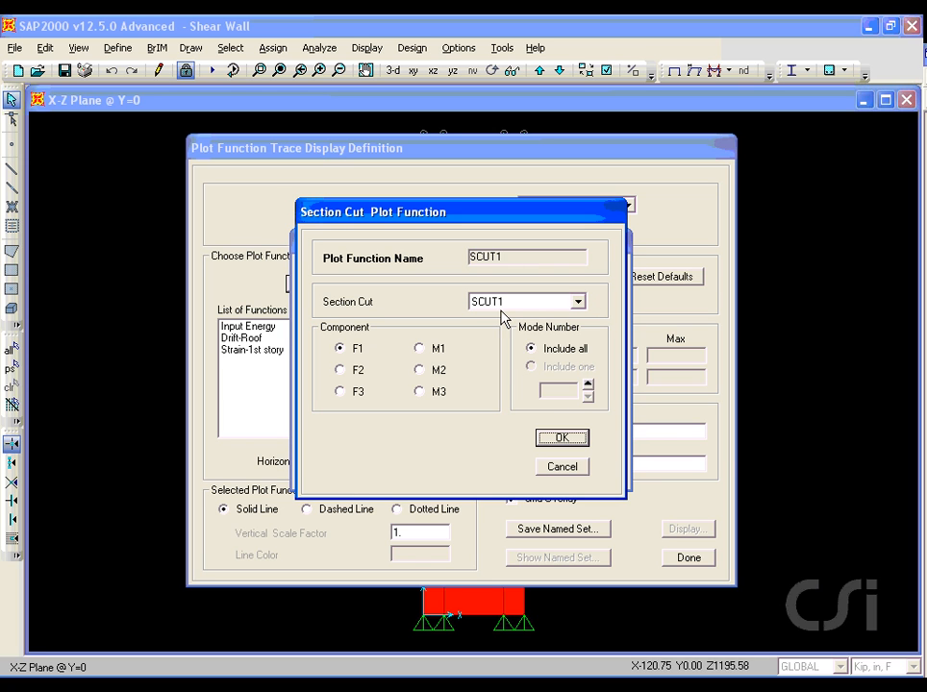
pyautogui.click(428, 371)
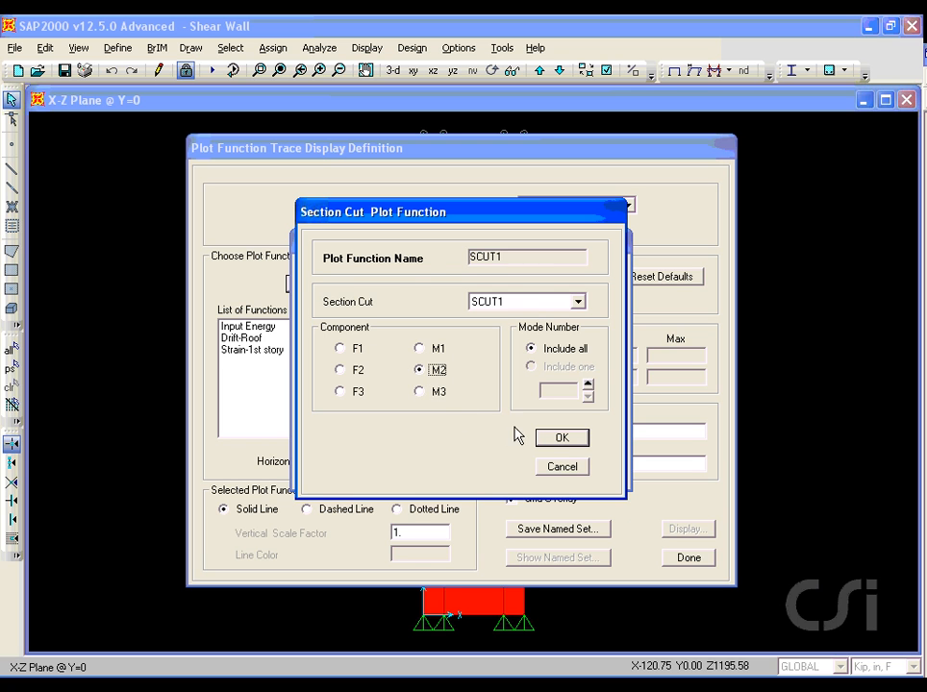
pyautogui.click(563, 444)
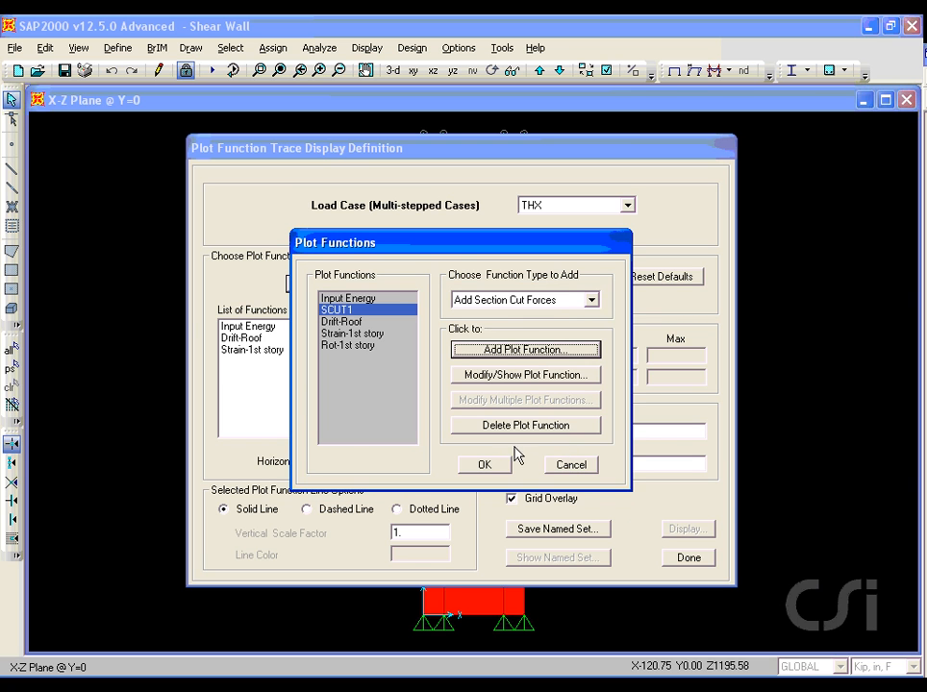
pyautogui.click(492, 465)
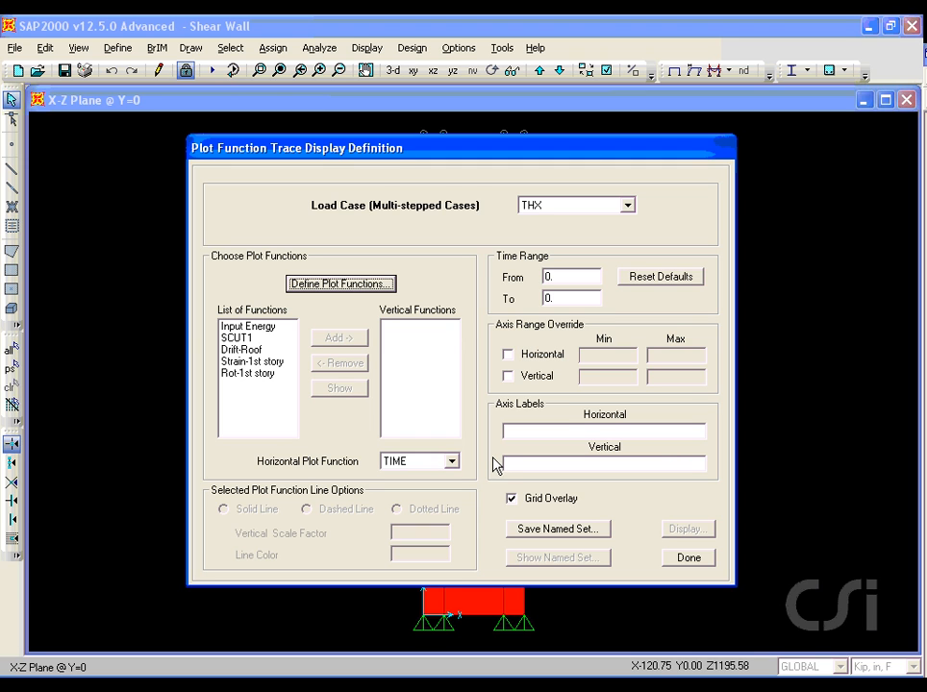
# Step: Set SCUT1 as the vertical function and Rot-1st story as the horizontal plot function
pyautogui.click(247, 339)
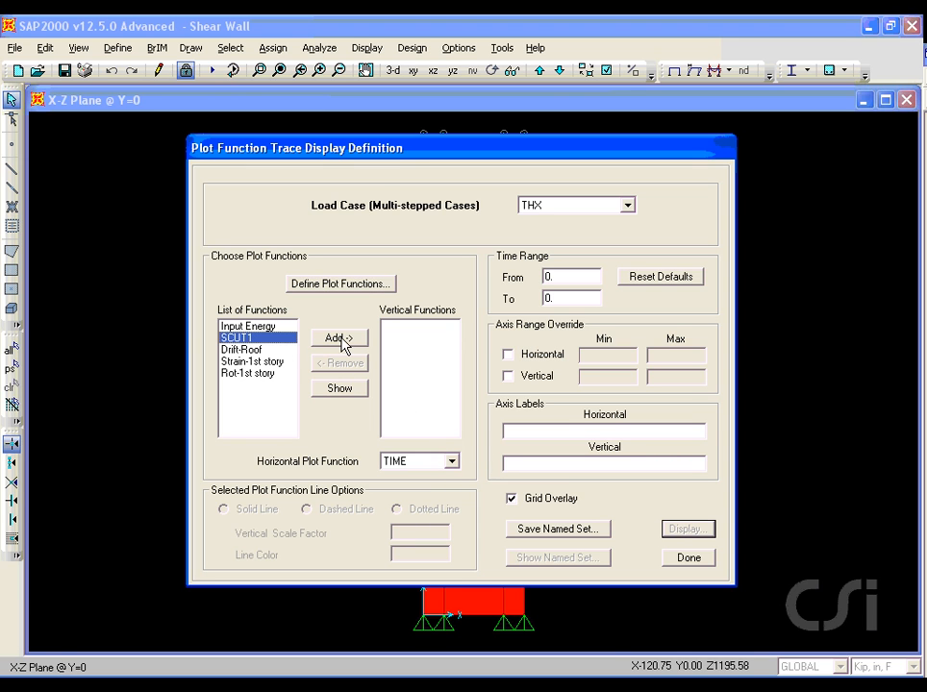
pyautogui.click(338, 339)
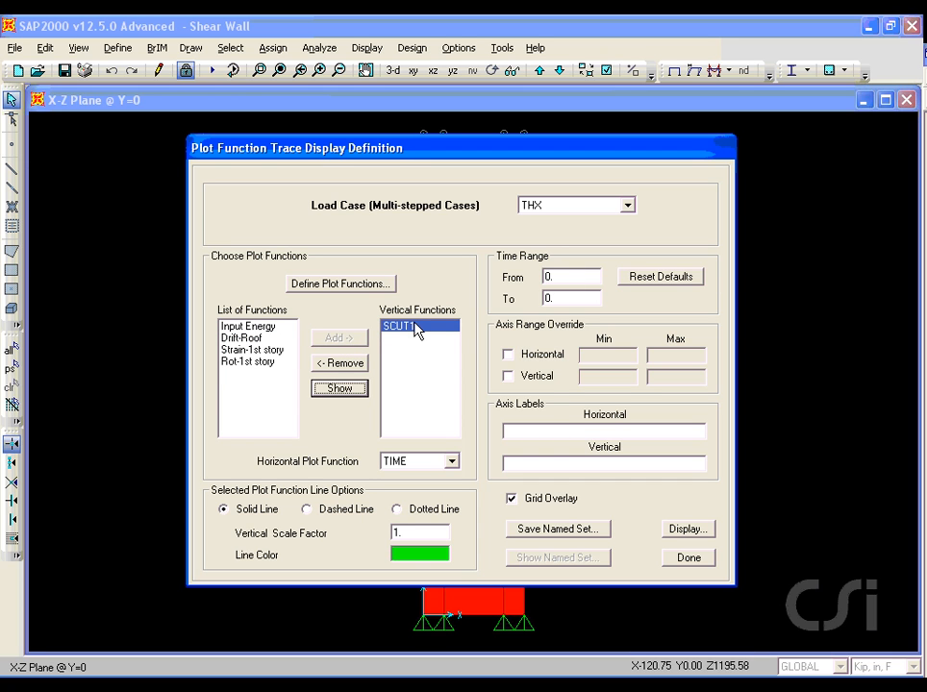
pyautogui.click(448, 461)
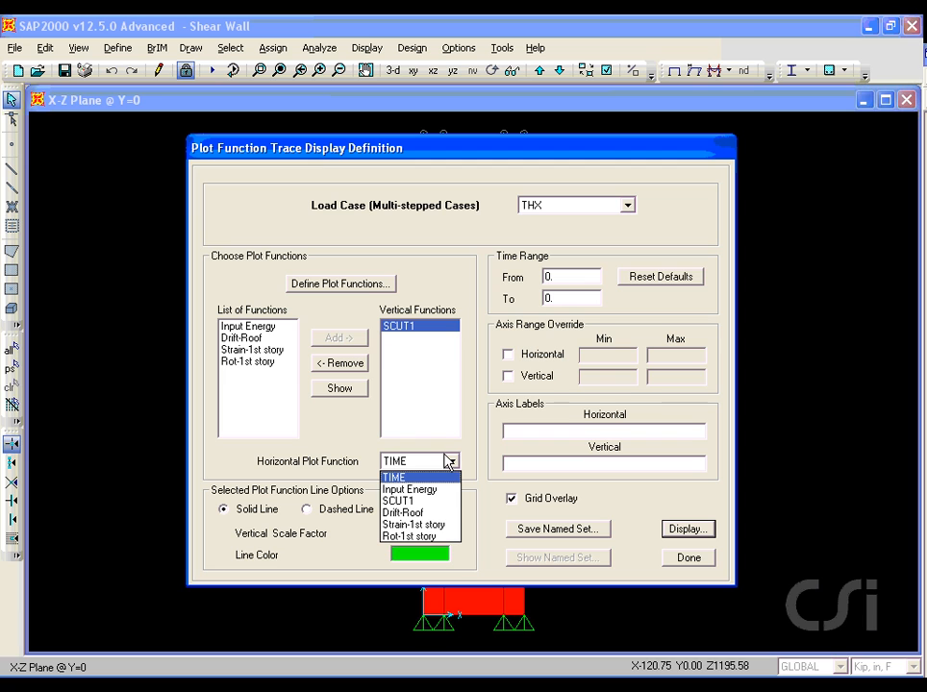
pyautogui.click(418, 537)
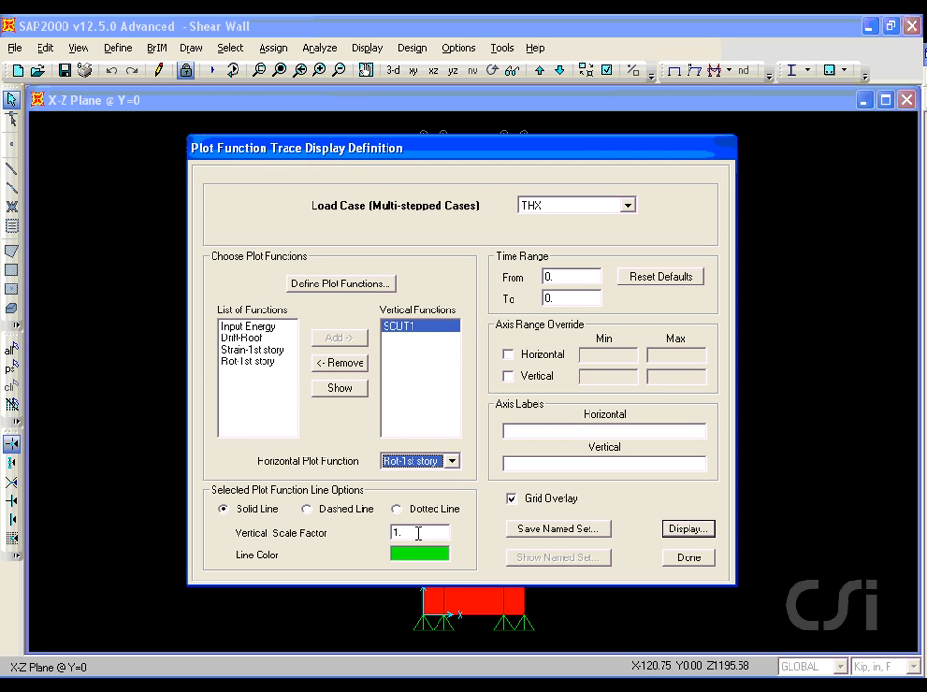
# Step: Display the plot of SCUT1 moment against Rot-1st story for load case THX, then close the plot and its definition
pyautogui.click(688, 536)
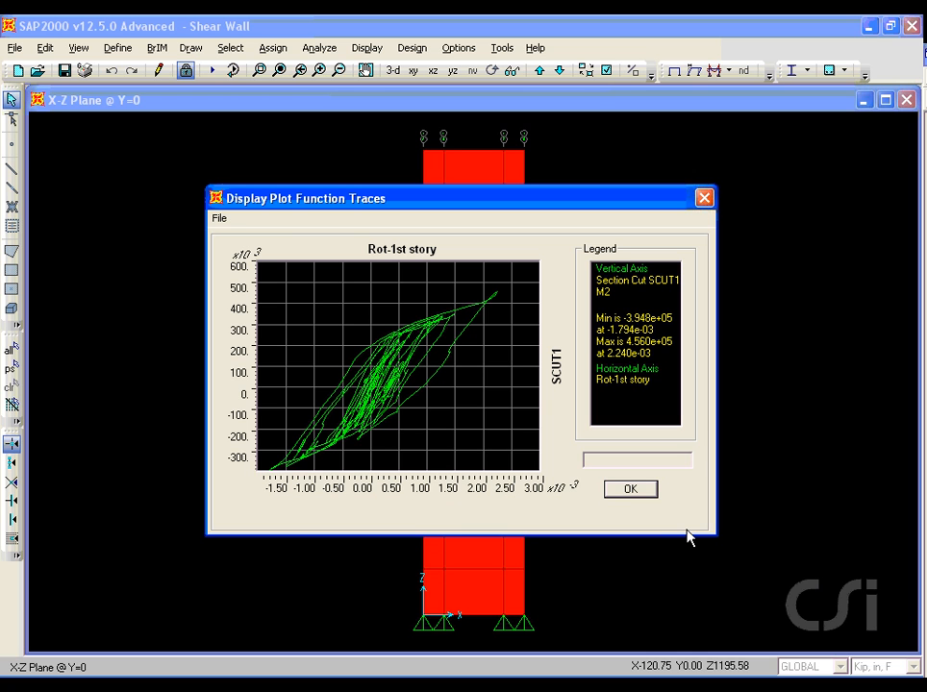
pyautogui.click(631, 489)
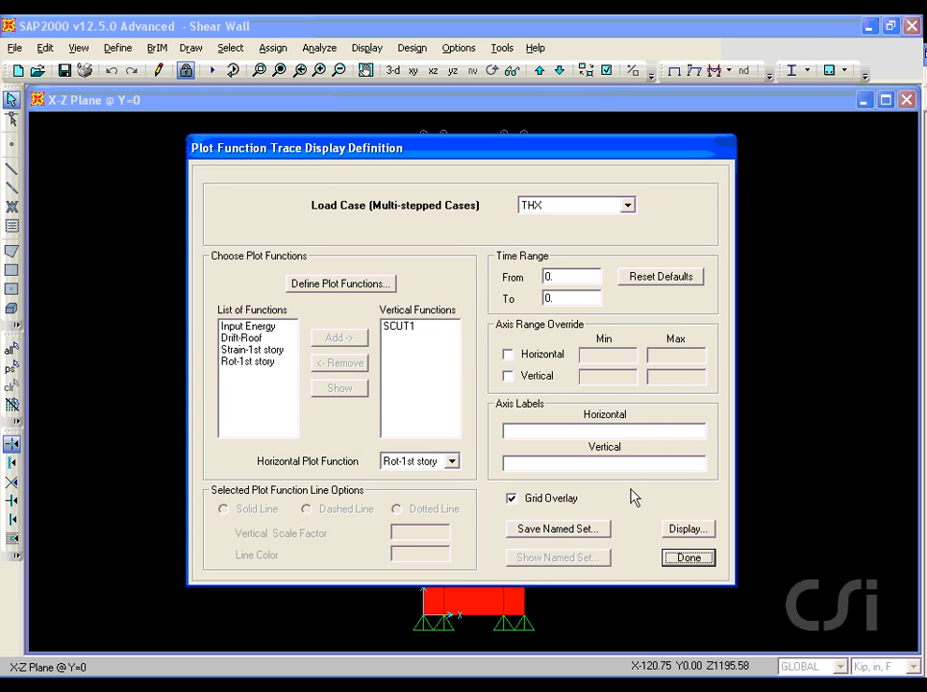
pyautogui.click(689, 566)
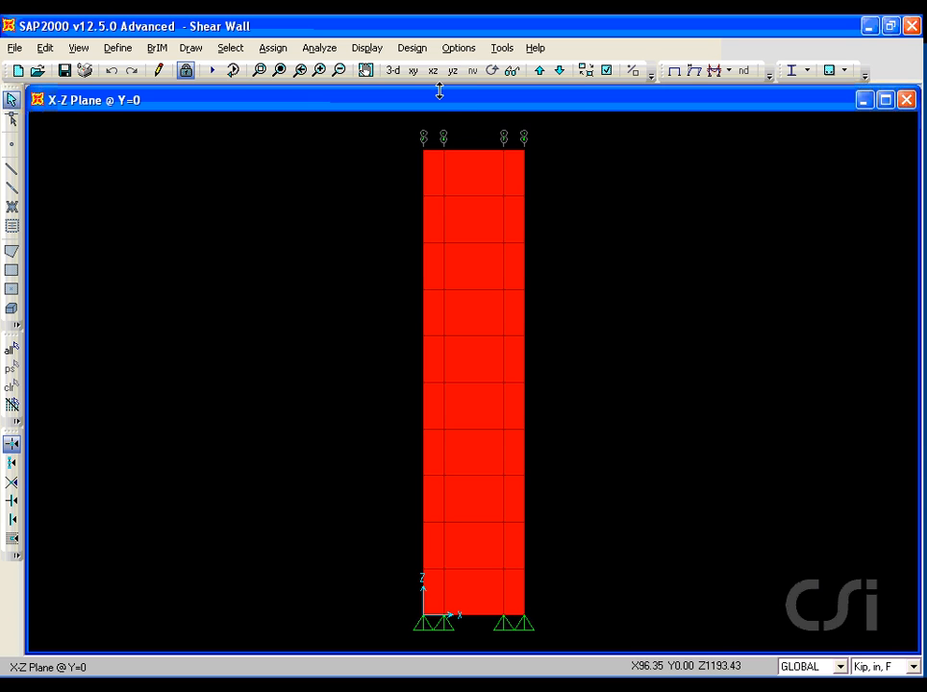
# Step: Show the deformed shape of the wall for the PushX case at step 1
pyautogui.click(366, 49)
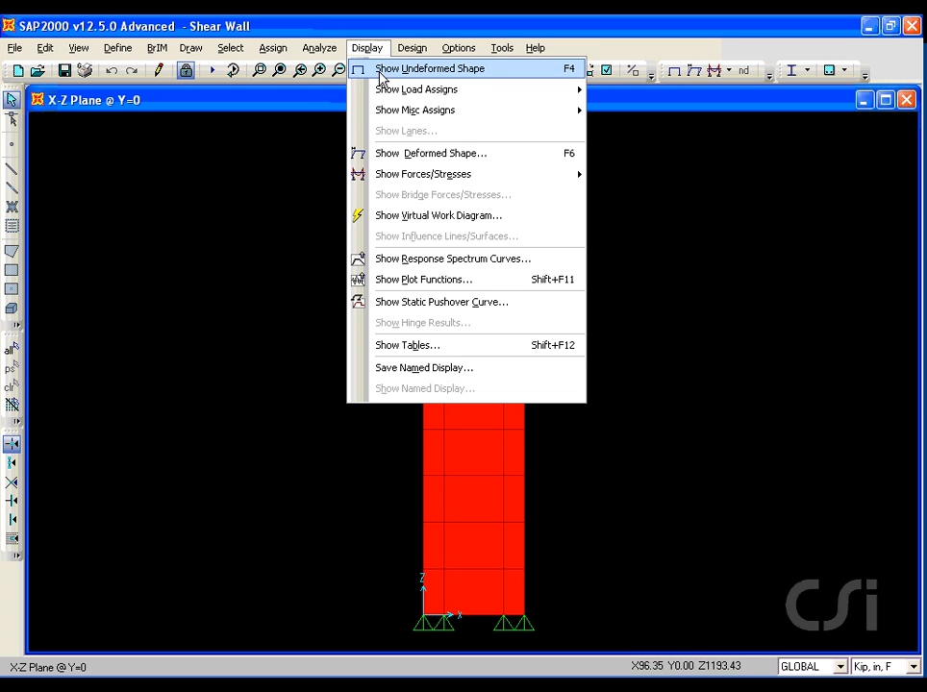
pyautogui.click(458, 154)
pyautogui.click(484, 154)
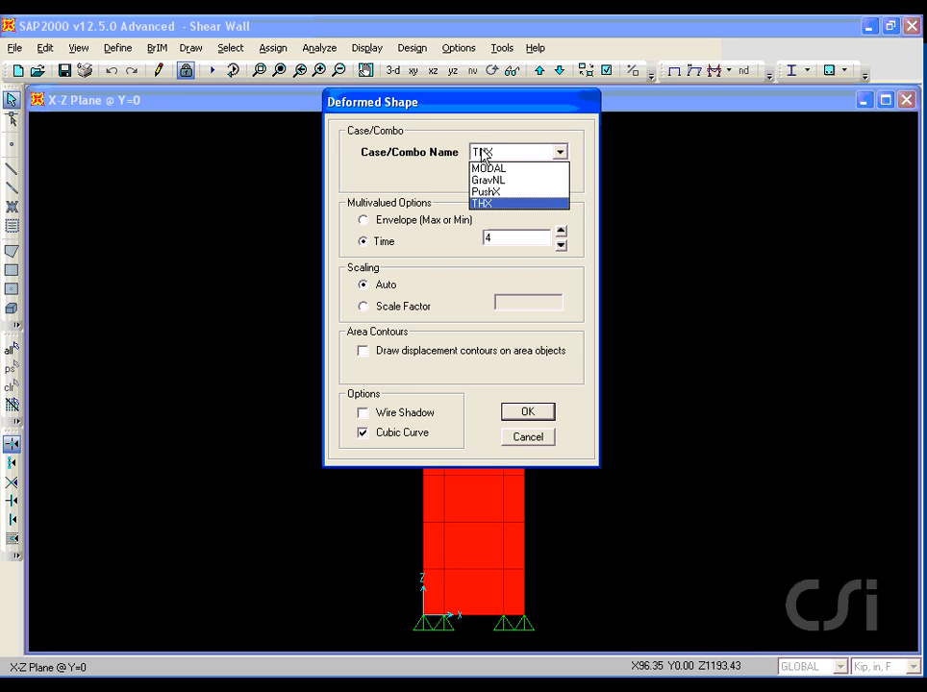
pyautogui.click(521, 194)
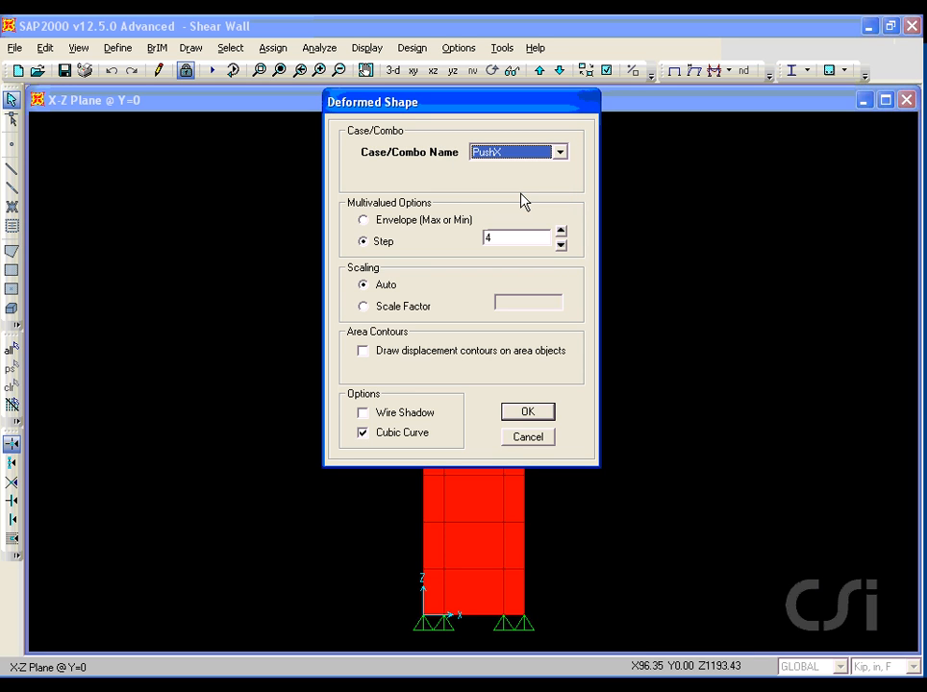
pyautogui.click(560, 245)
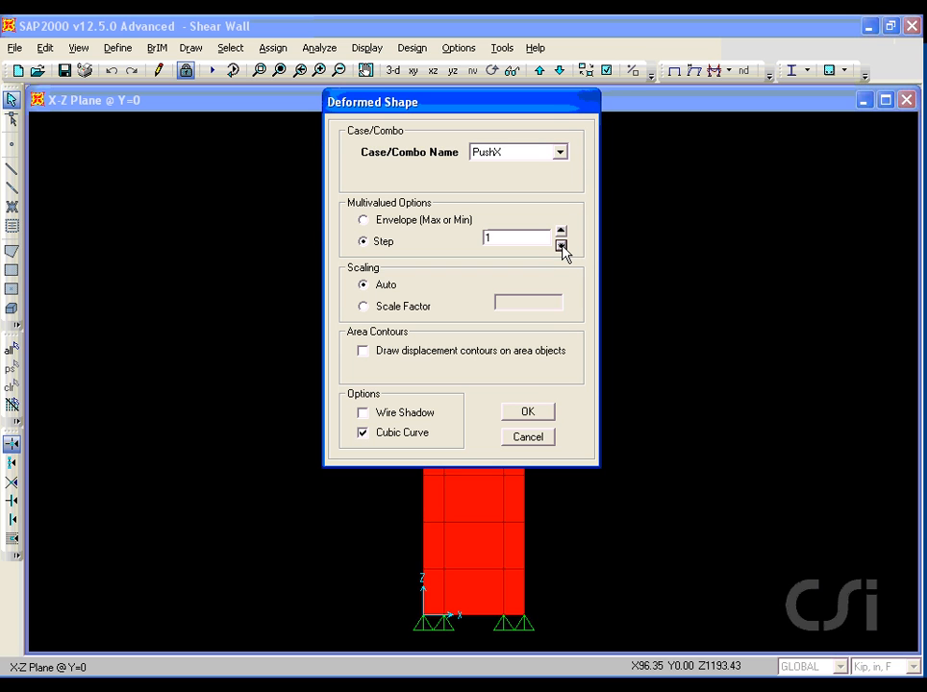
pyautogui.click(528, 414)
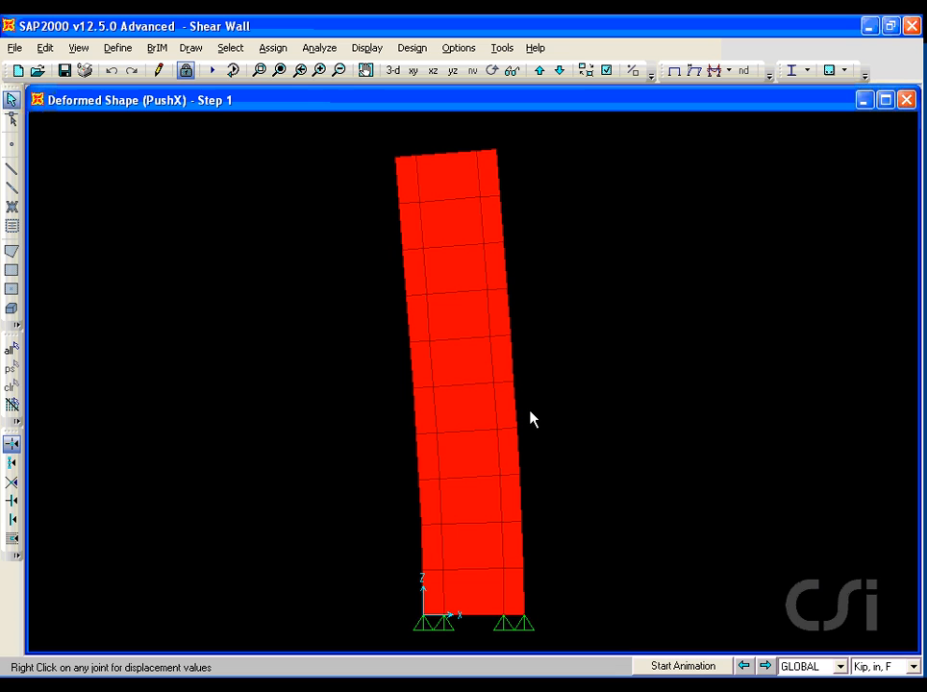
# Step: Display the S22 shell layer stresses for PushX step 1, by layer name only, for the ConcM layer
pyautogui.click(367, 48)
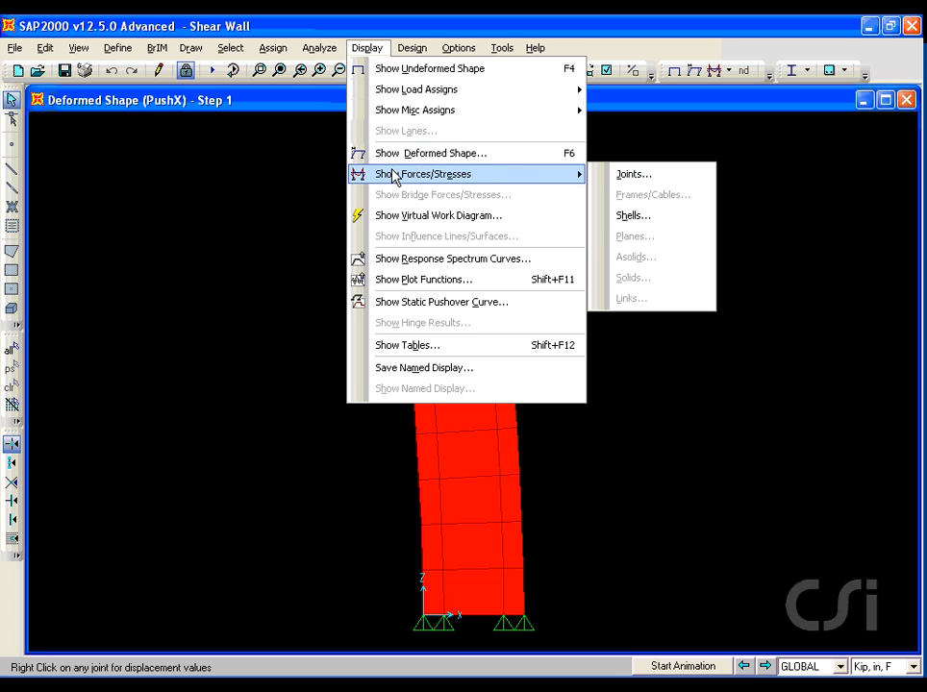
pyautogui.click(660, 223)
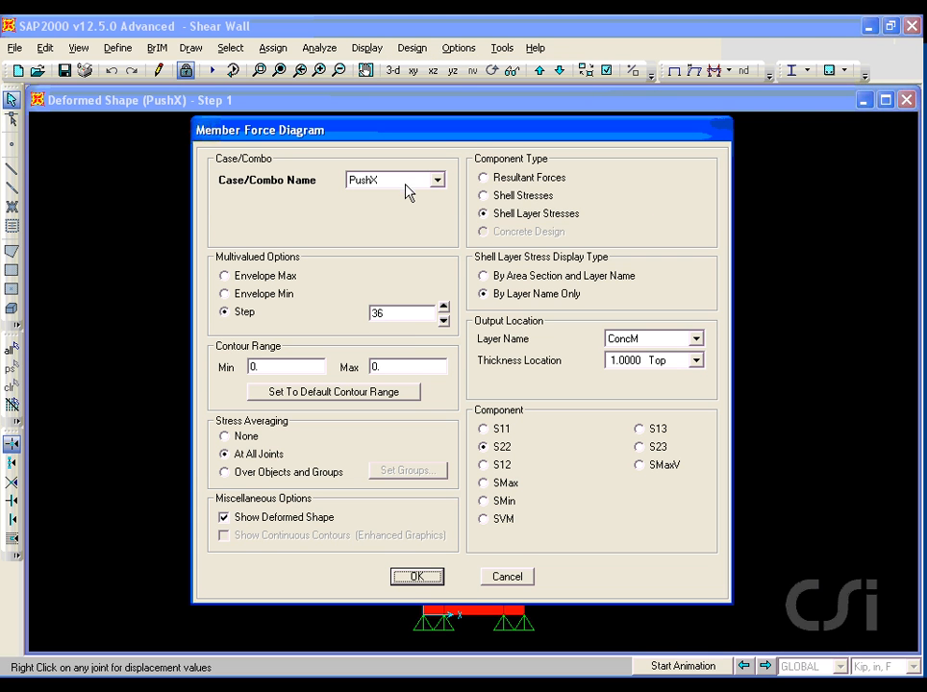
pyautogui.doubleClick(402, 315)
pyautogui.write('1')
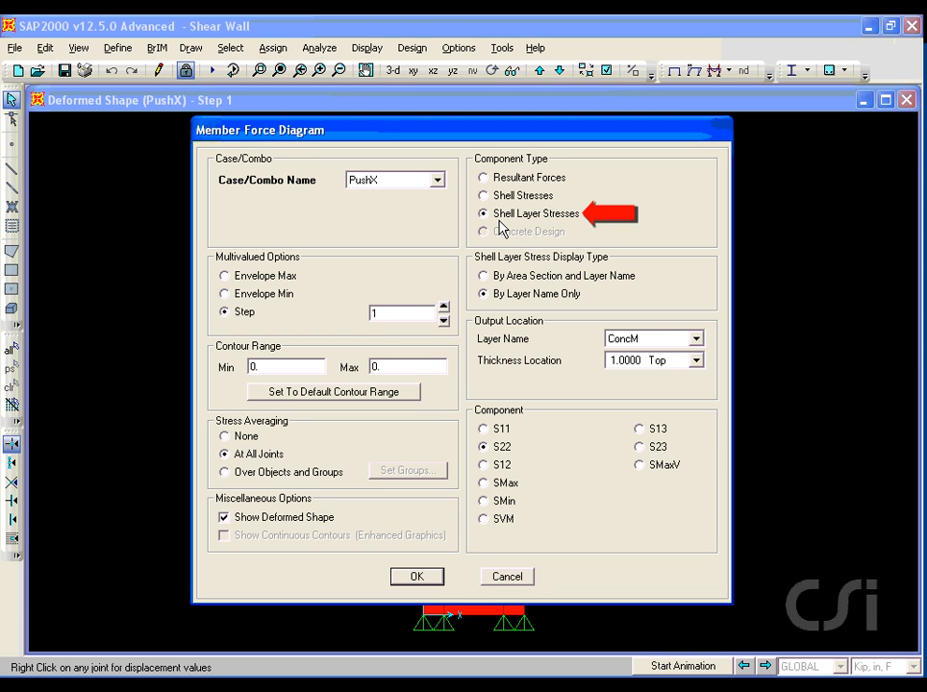
pyautogui.click(484, 276)
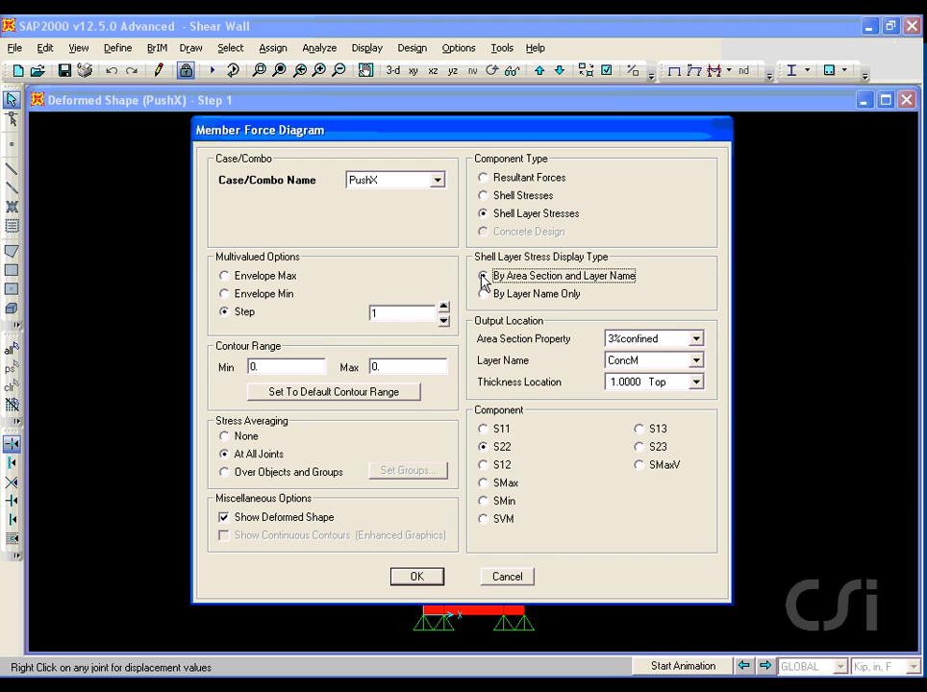
pyautogui.click(483, 294)
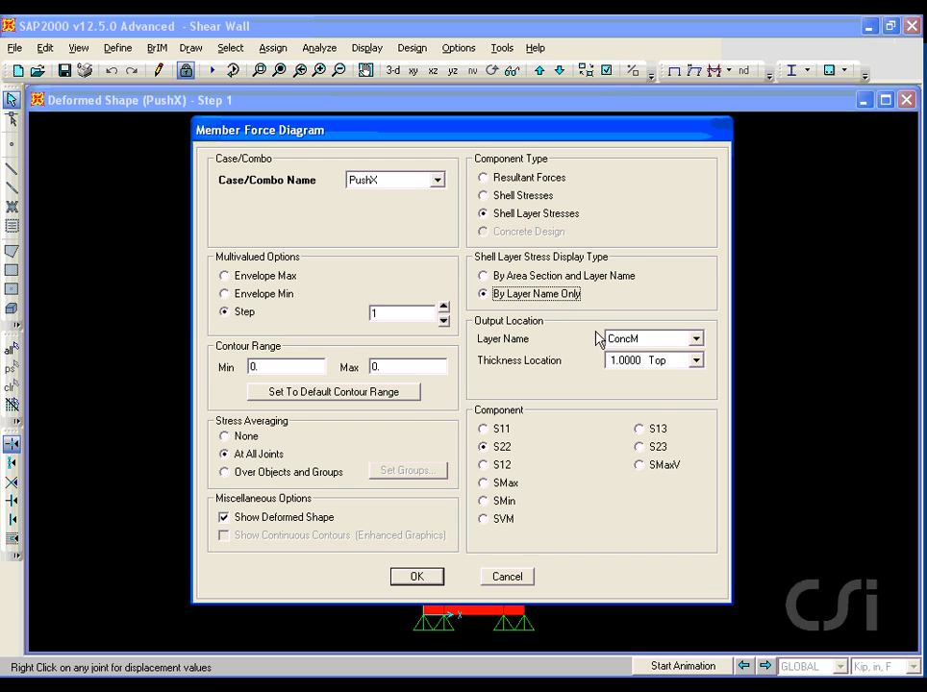
pyautogui.click(695, 342)
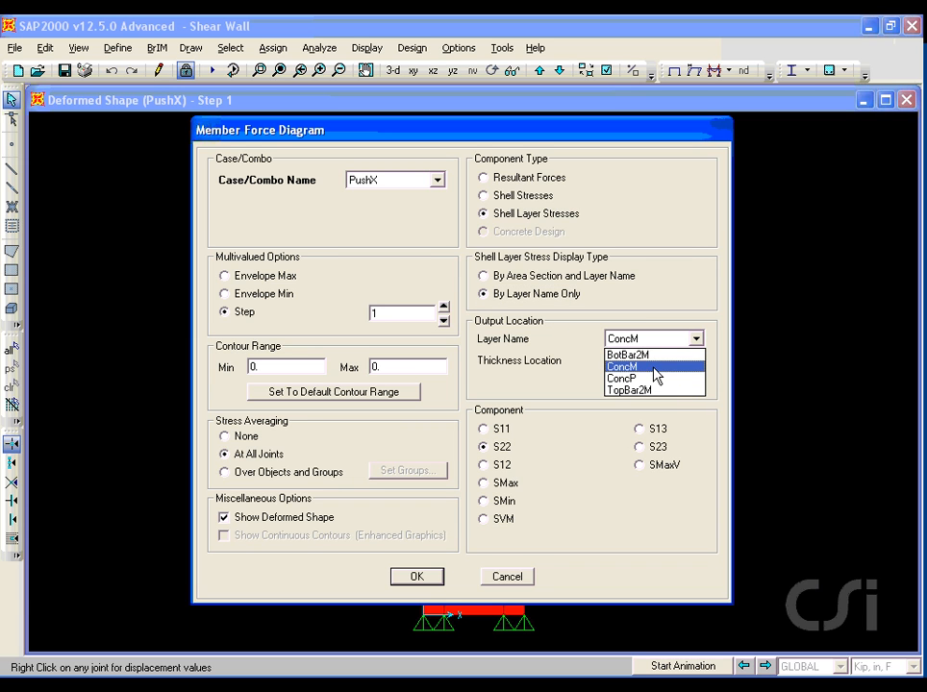
pyautogui.click(656, 367)
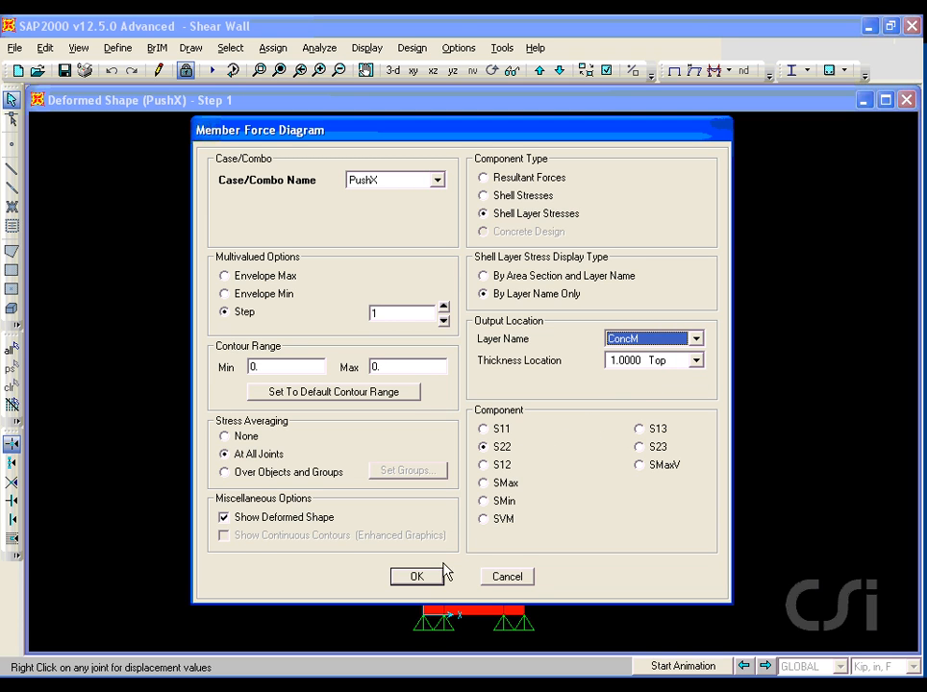
pyautogui.click(417, 577)
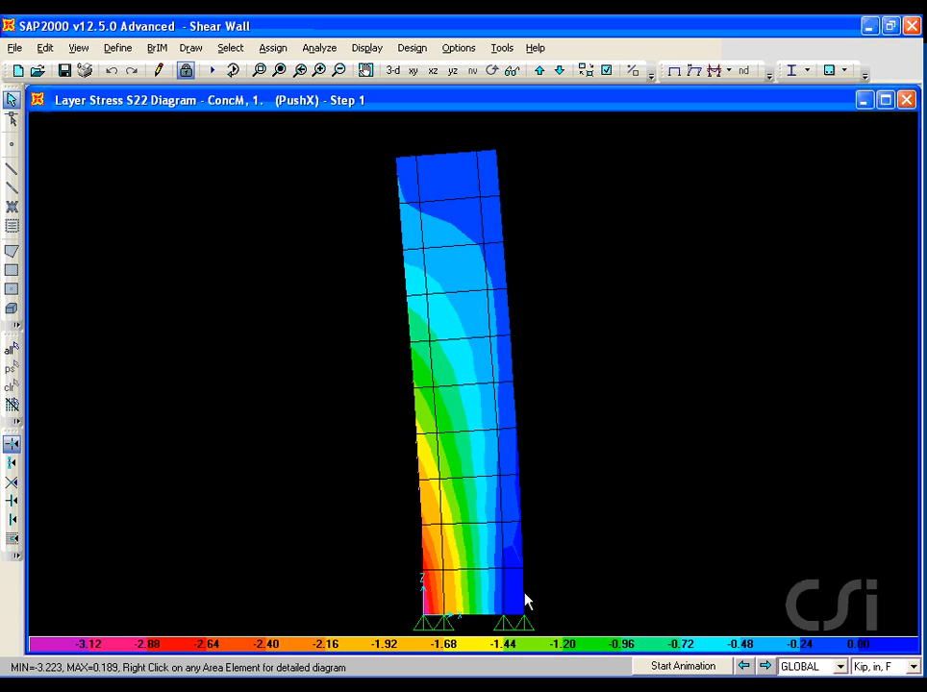
# Step: Switch the shell layer stress S22 display to the BotBar2M reinforcement layer
pyautogui.moveTo(487, 490)
pyautogui.click(366, 48)
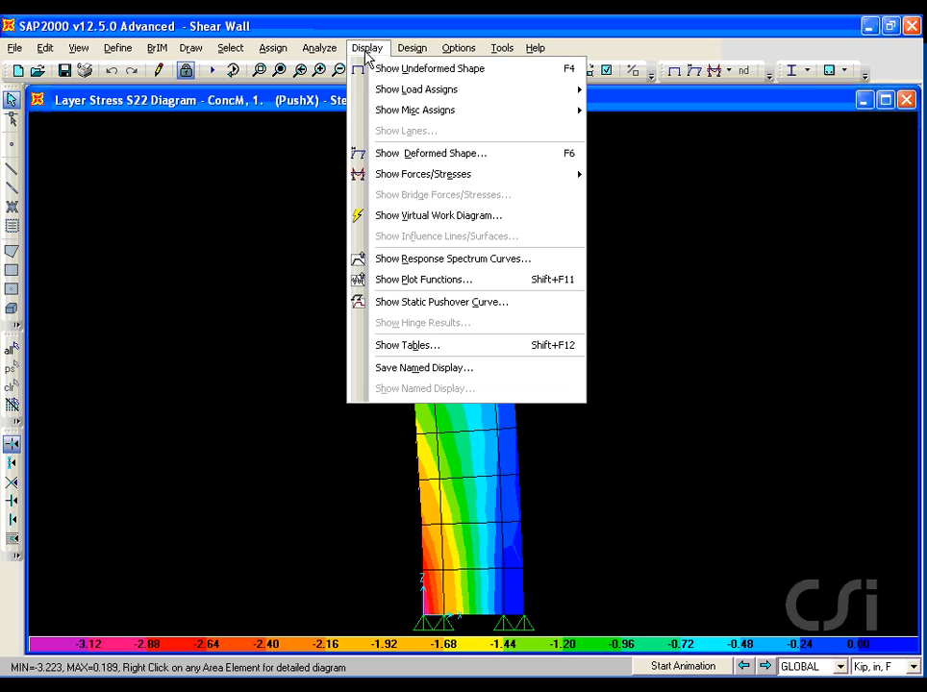
pyautogui.moveTo(387, 177)
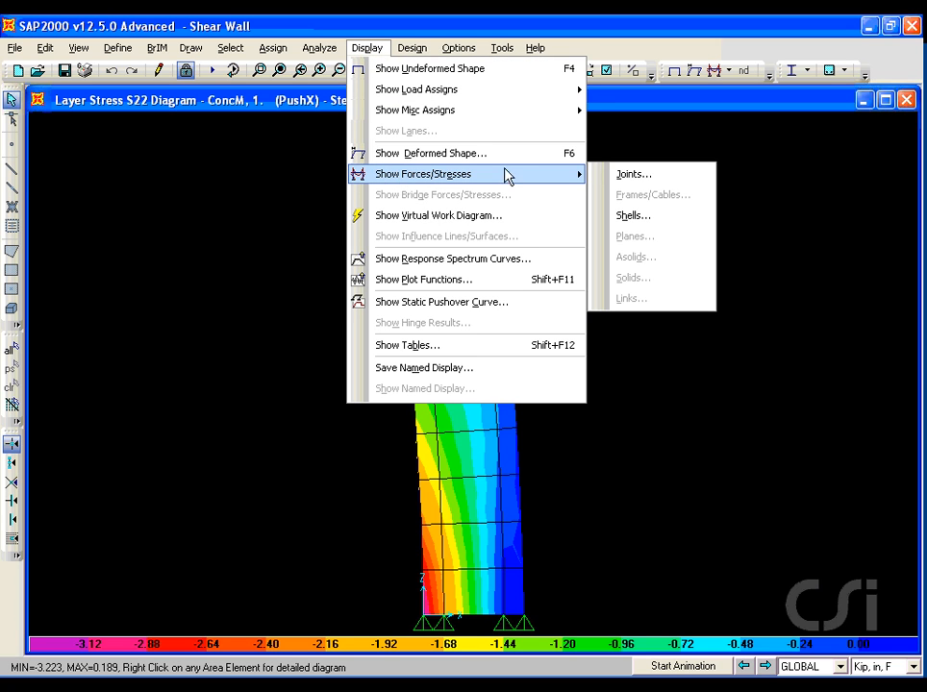
pyautogui.click(649, 219)
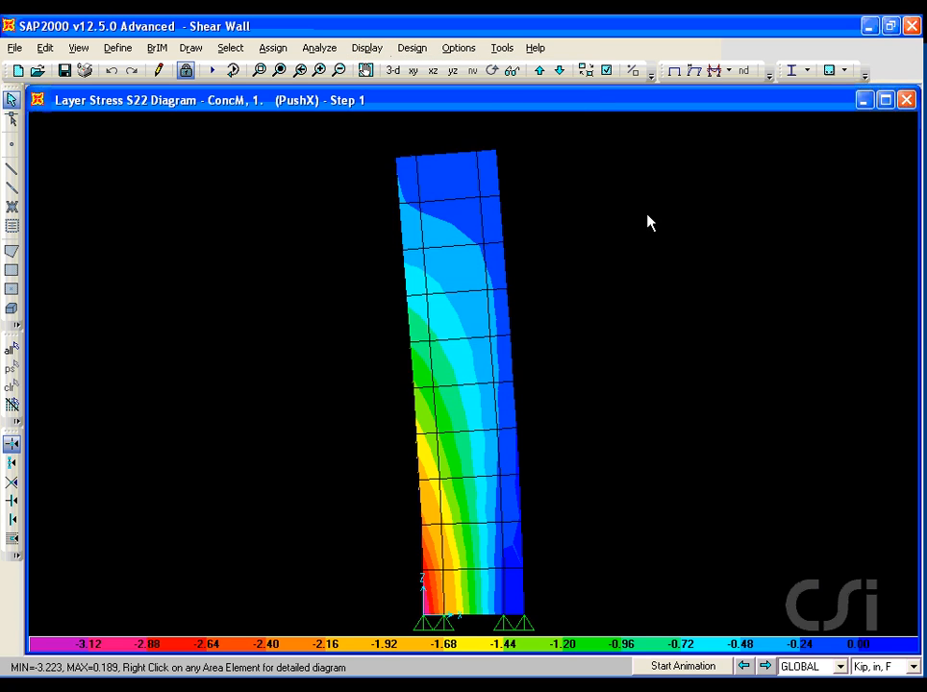
pyautogui.click(679, 339)
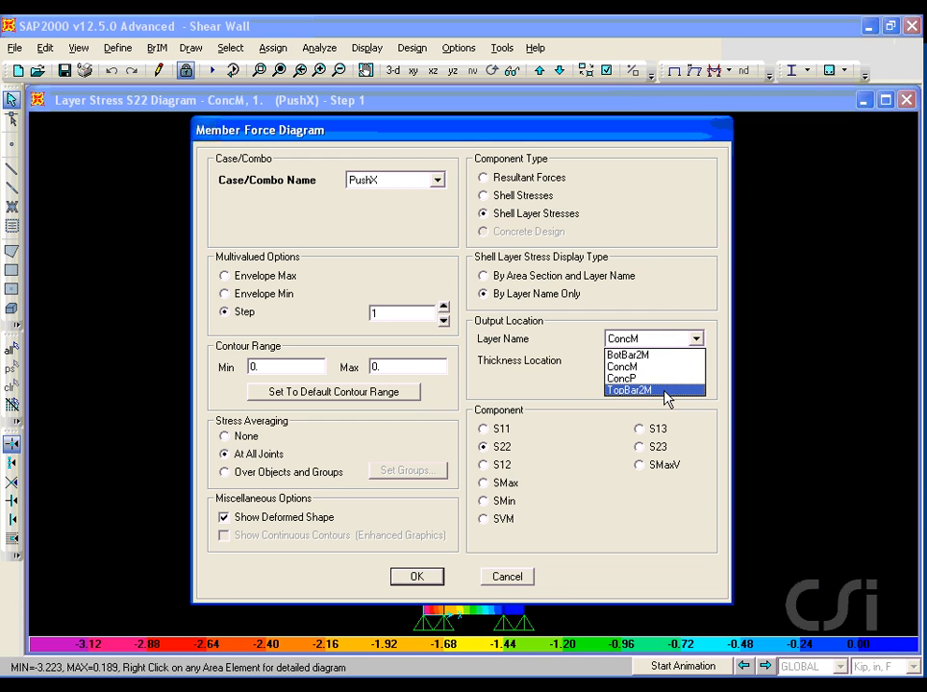
pyautogui.click(663, 356)
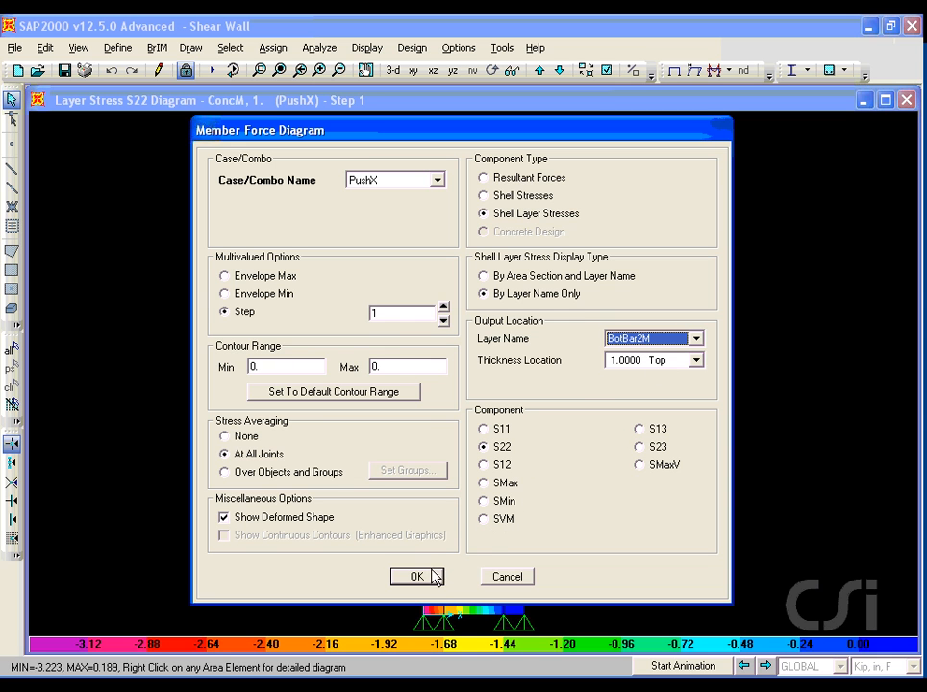
pyautogui.click(417, 576)
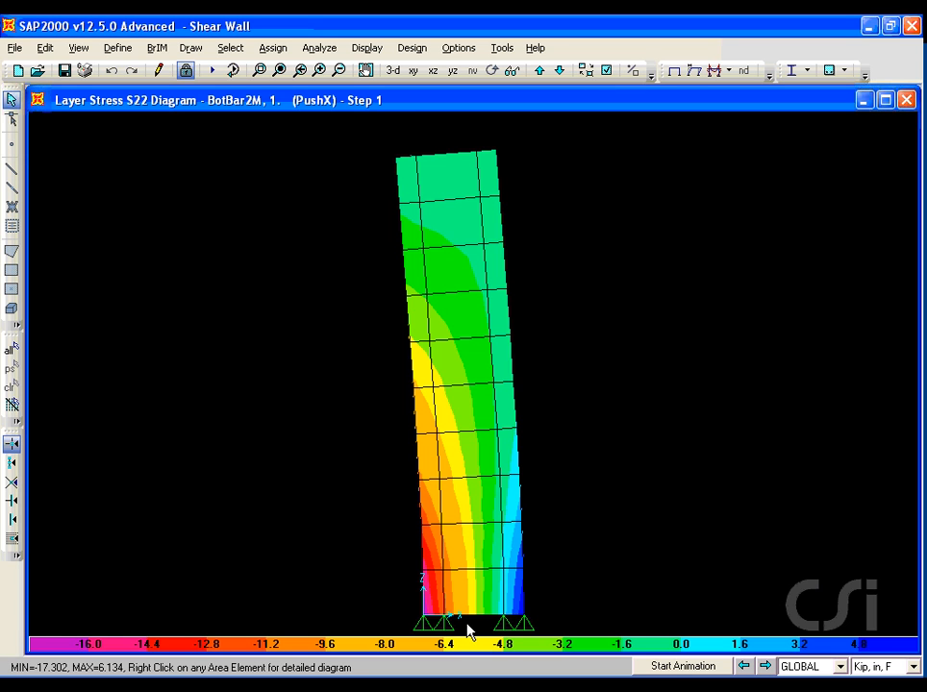
# Step: View the static pushover curve for PushX as base shear versus monitored displacement, then close it
pyautogui.click(369, 49)
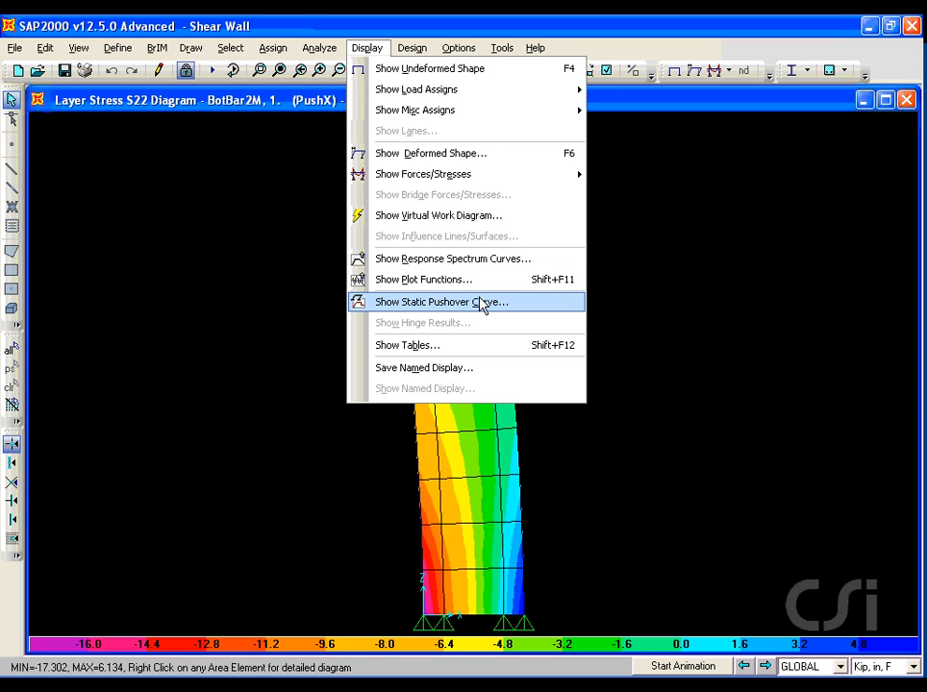
pyautogui.click(405, 306)
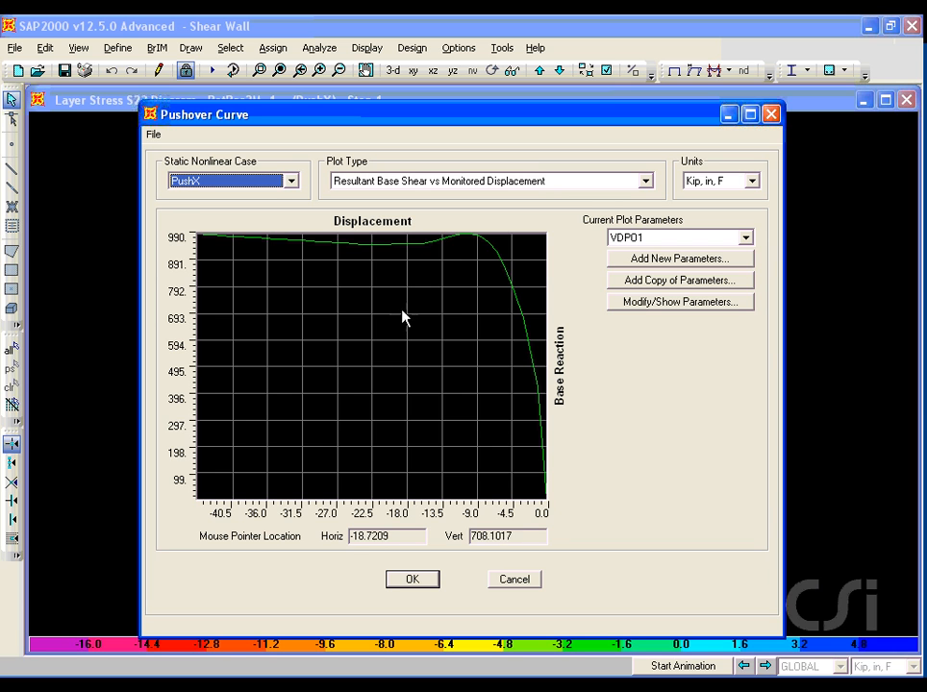
pyautogui.click(410, 583)
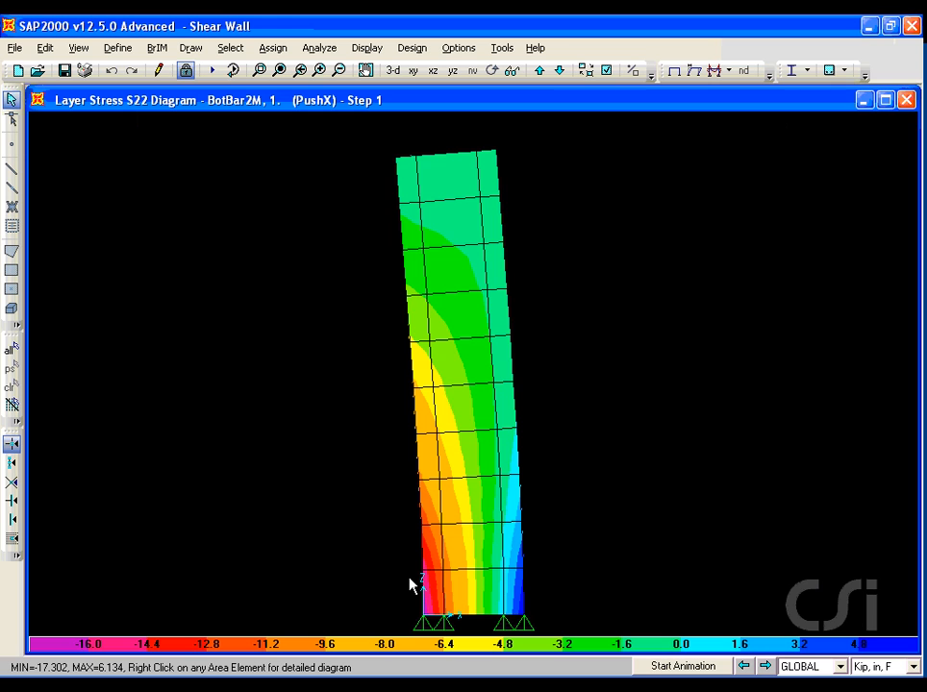